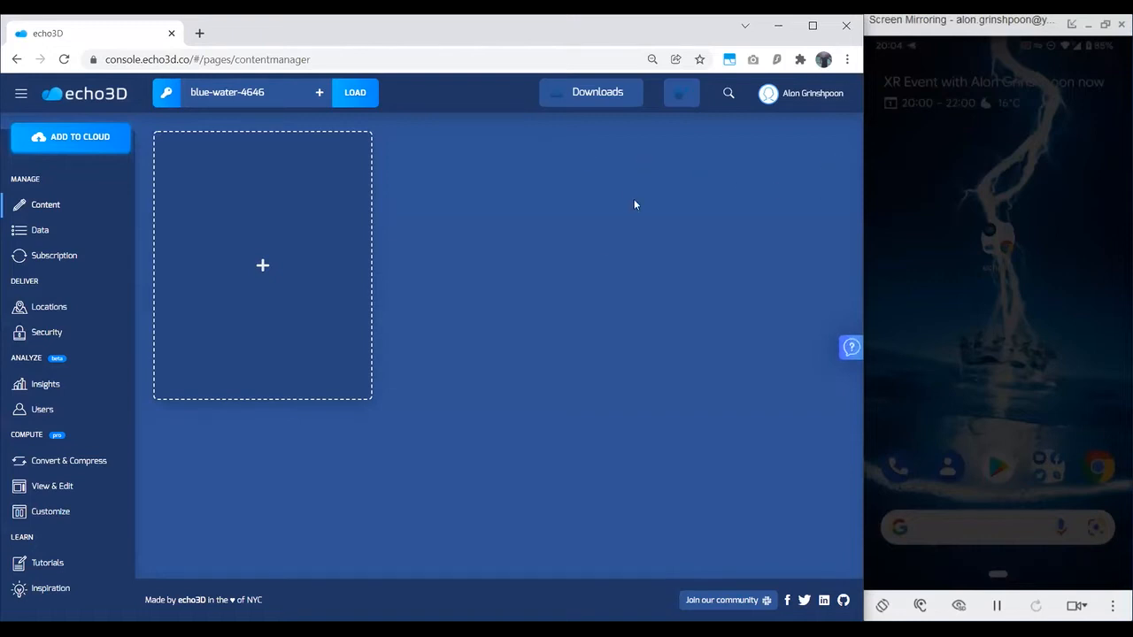
Step: Review the account's project list and the apps, SDKs and example code offered for download
{"action": "left_click", "coordinate": [913, 194]}
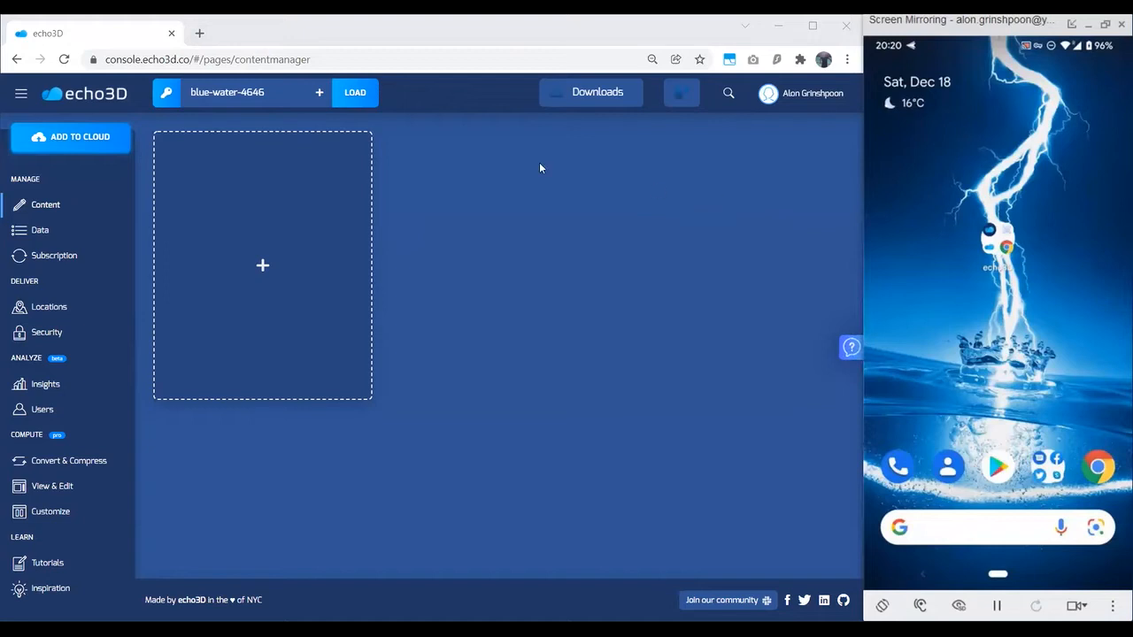
{"action": "left_click", "coordinate": [280, 97]}
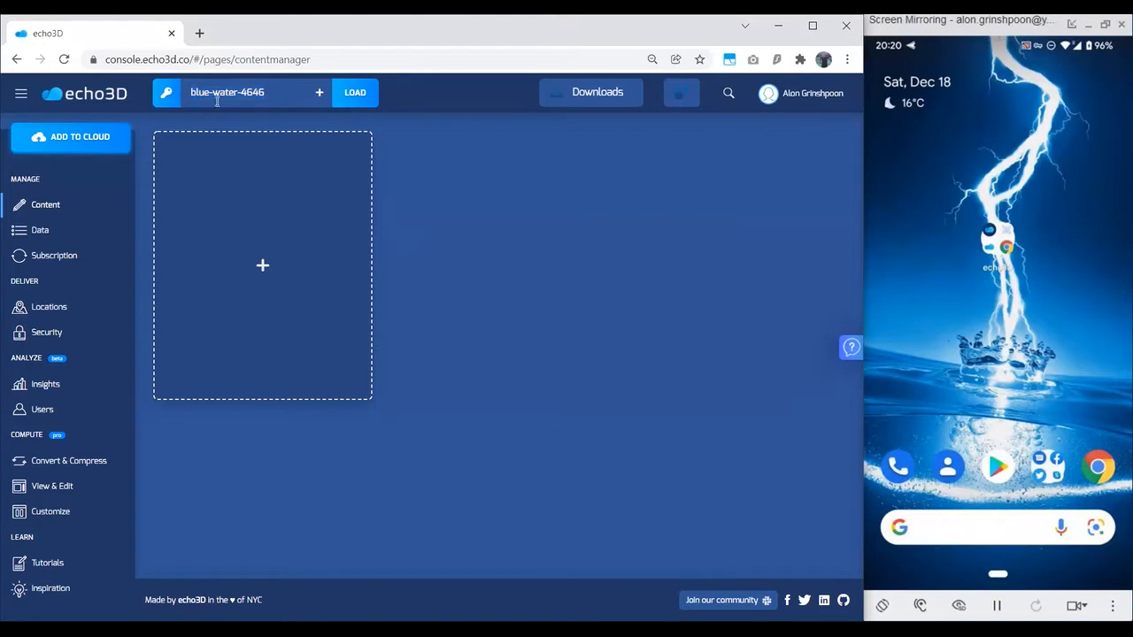
{"action": "left_click", "coordinate": [171, 93]}
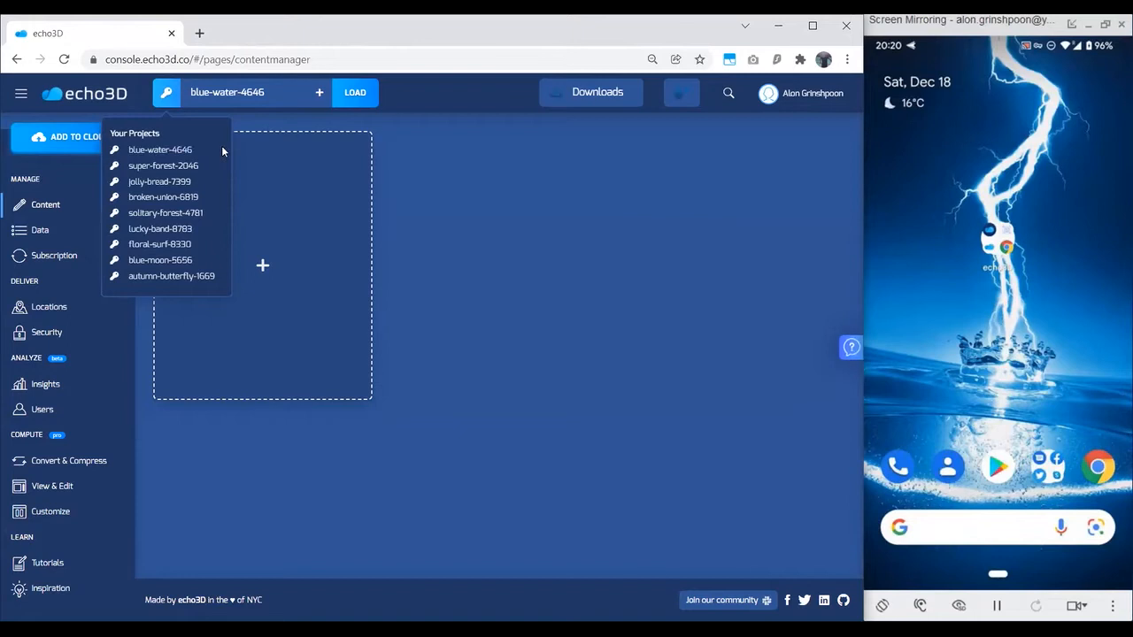
{"action": "mouse_move", "coordinate": [584, 106]}
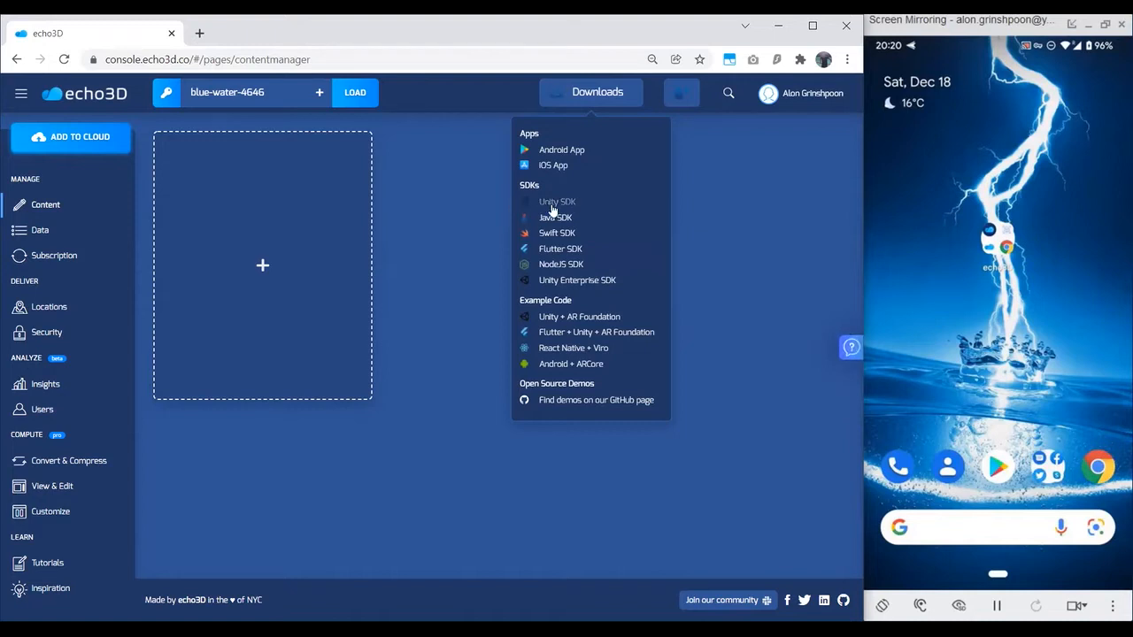
{"action": "left_click", "coordinate": [448, 203]}
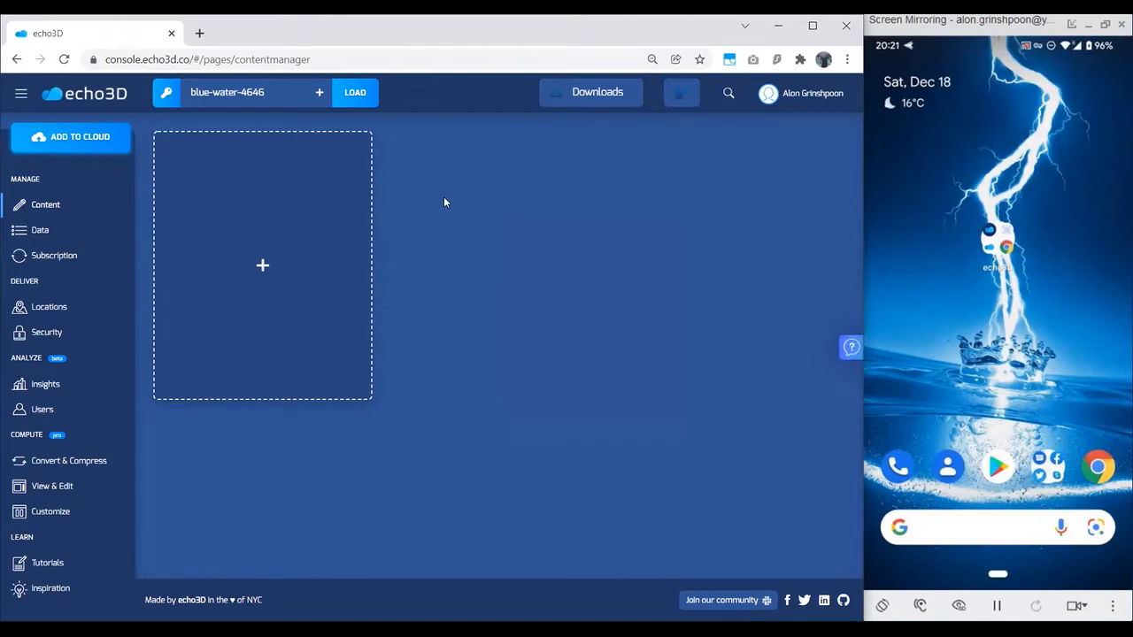
Step: Start adding content to the cloud and browse through the sample holograms, returning to the set that contains the Skyscraper
{"action": "left_click", "coordinate": [73, 140]}
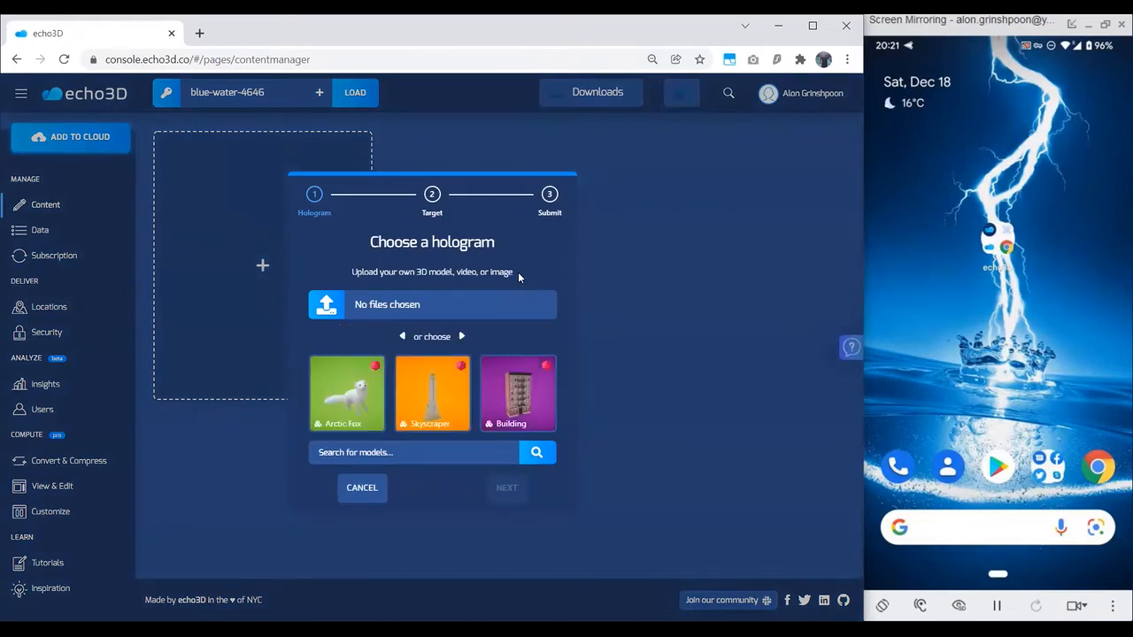
{"action": "left_click", "coordinate": [461, 344]}
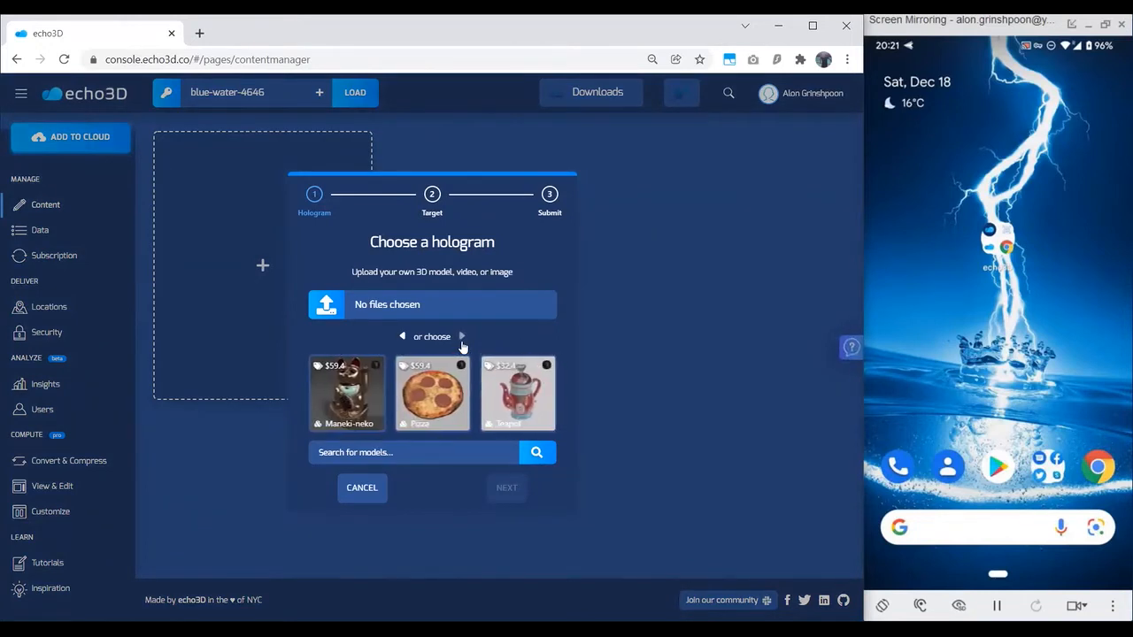
{"action": "left_click", "coordinate": [461, 343]}
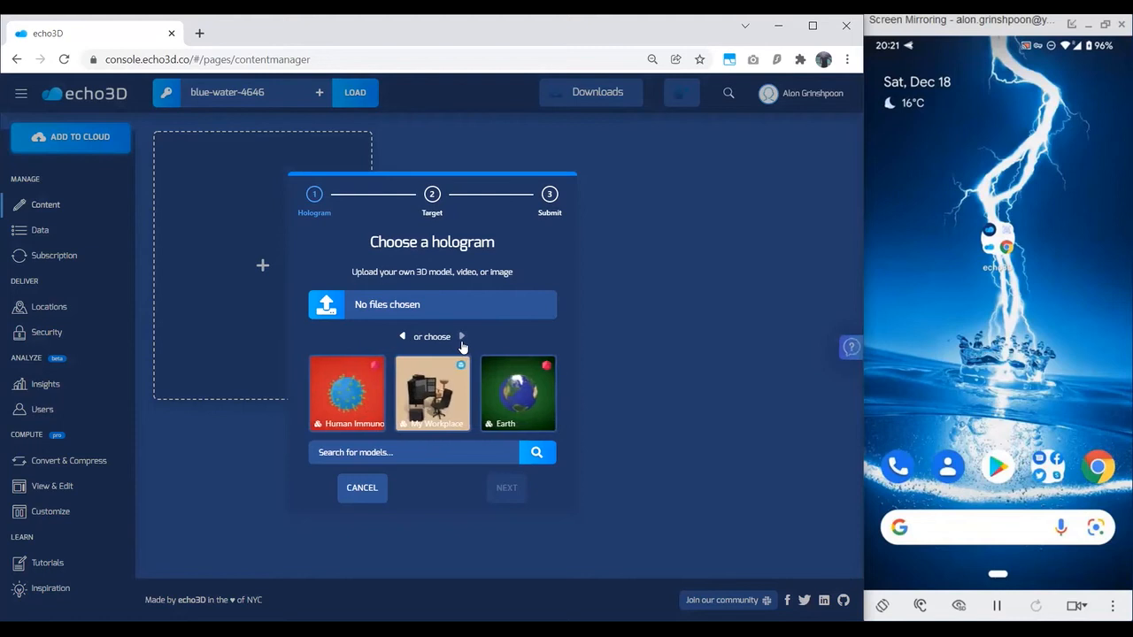
{"action": "left_click", "coordinate": [461, 344]}
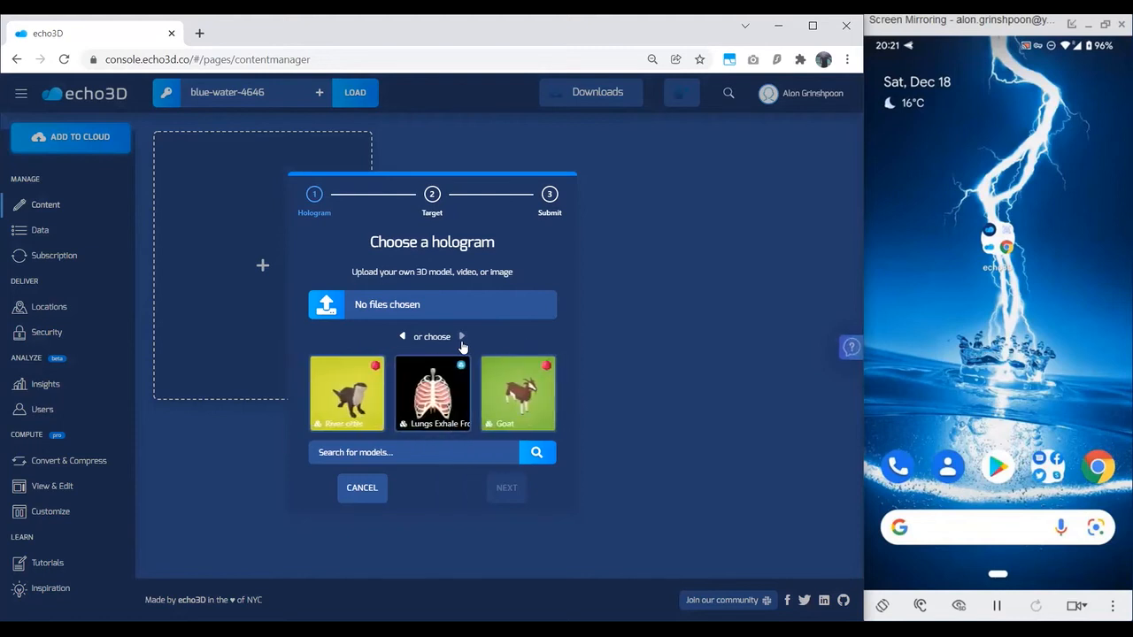
{"action": "left_click", "coordinate": [461, 343]}
{"action": "left_click", "coordinate": [461, 343]}
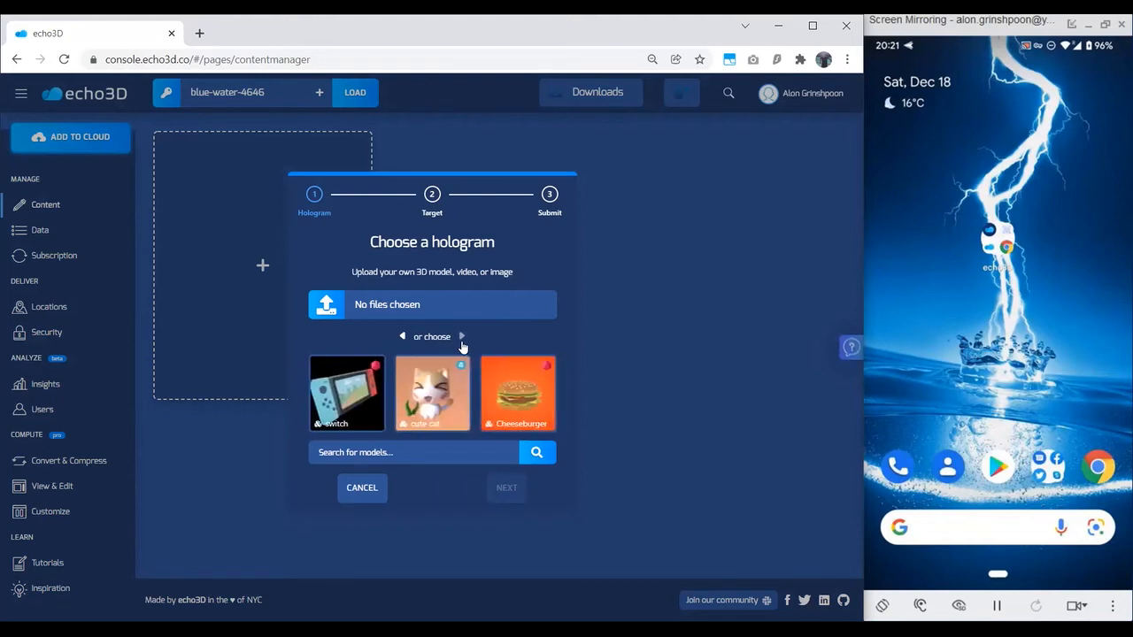
{"action": "left_click", "coordinate": [461, 343]}
{"action": "left_click", "coordinate": [461, 343]}
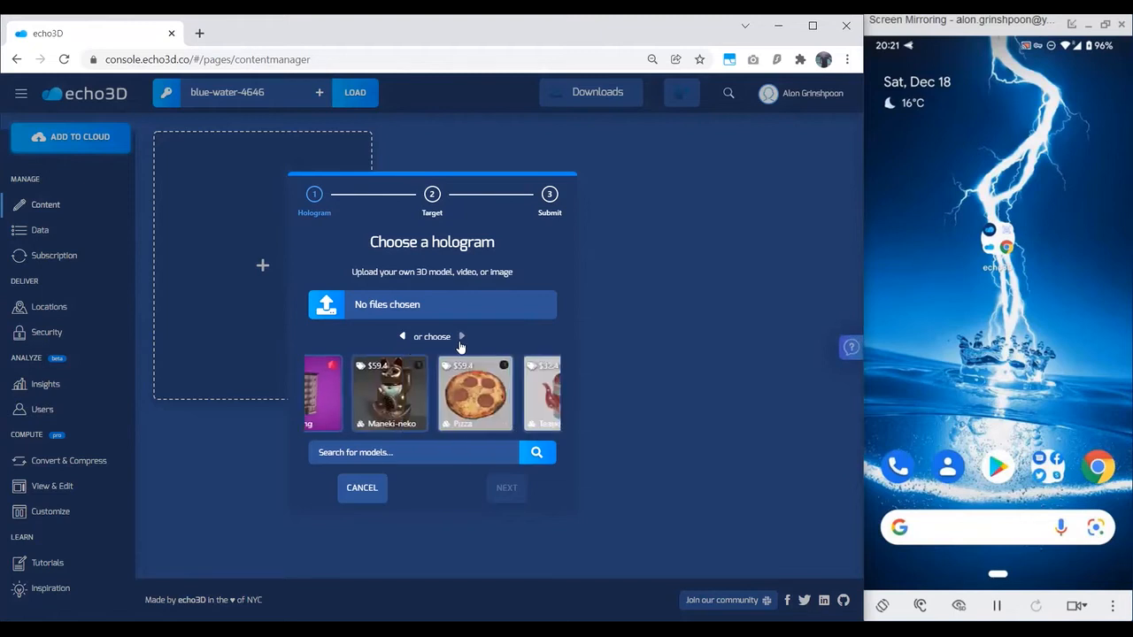
{"action": "left_click", "coordinate": [407, 337]}
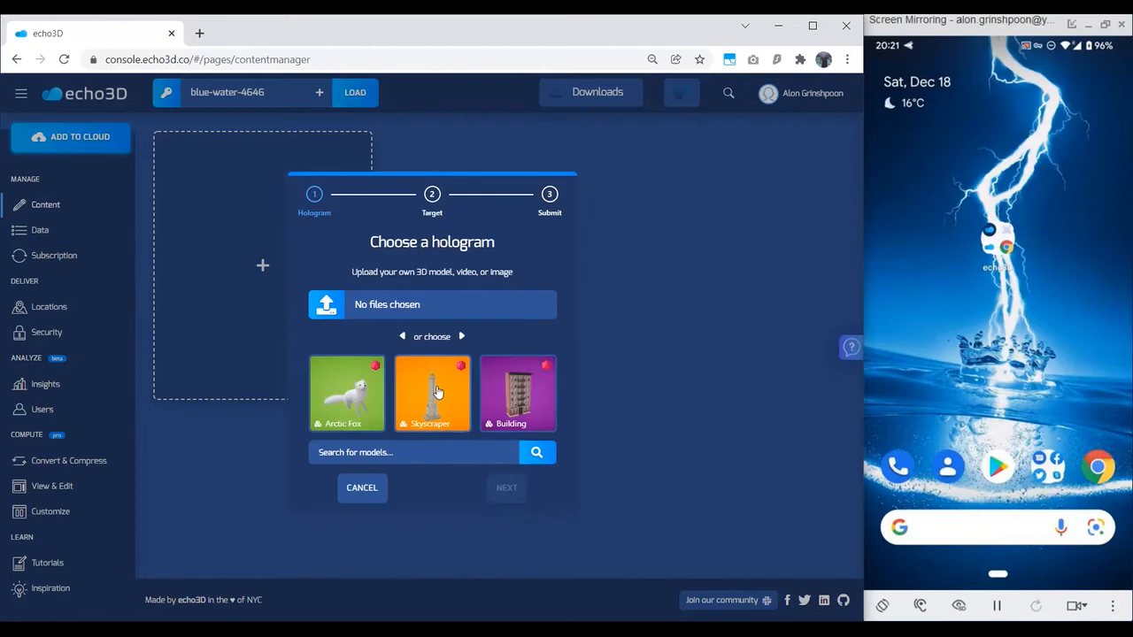
Step: Add the Skyscraper sample hologram to the project, keeping the default Anywhere target
{"action": "left_click", "coordinate": [435, 392]}
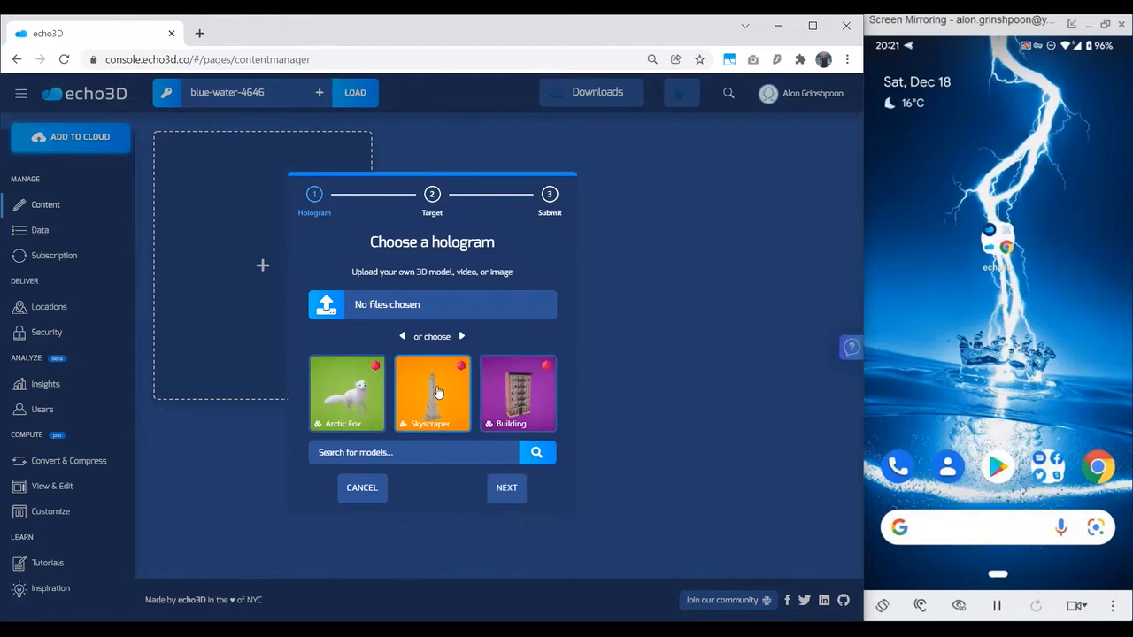
{"action": "left_click", "coordinate": [513, 492]}
{"action": "left_click", "coordinate": [513, 489]}
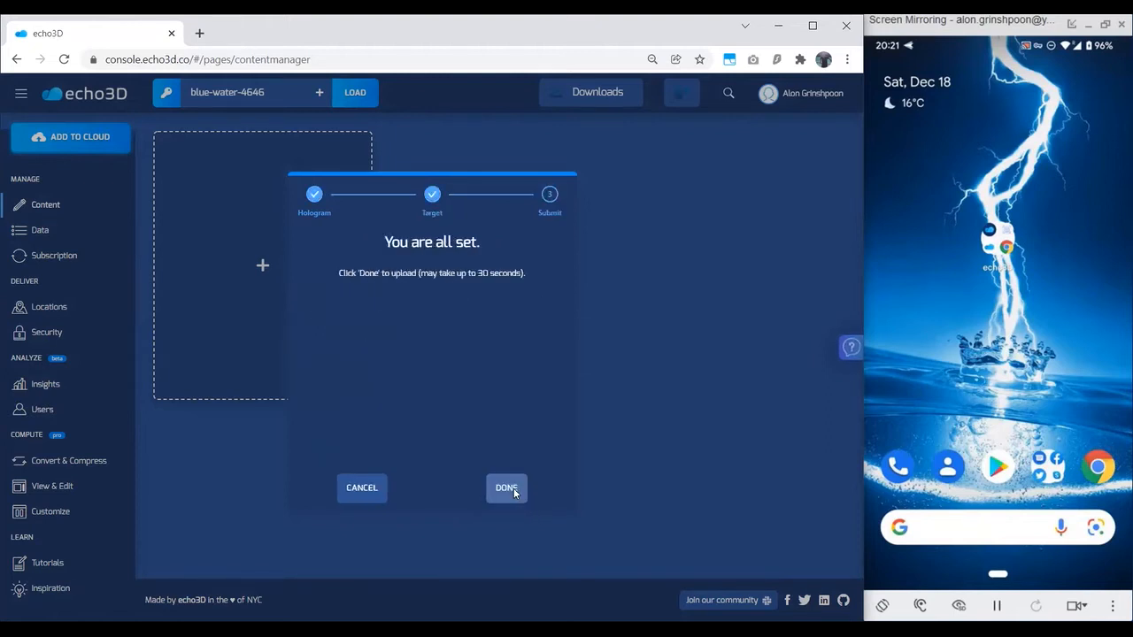
{"action": "left_click", "coordinate": [514, 488]}
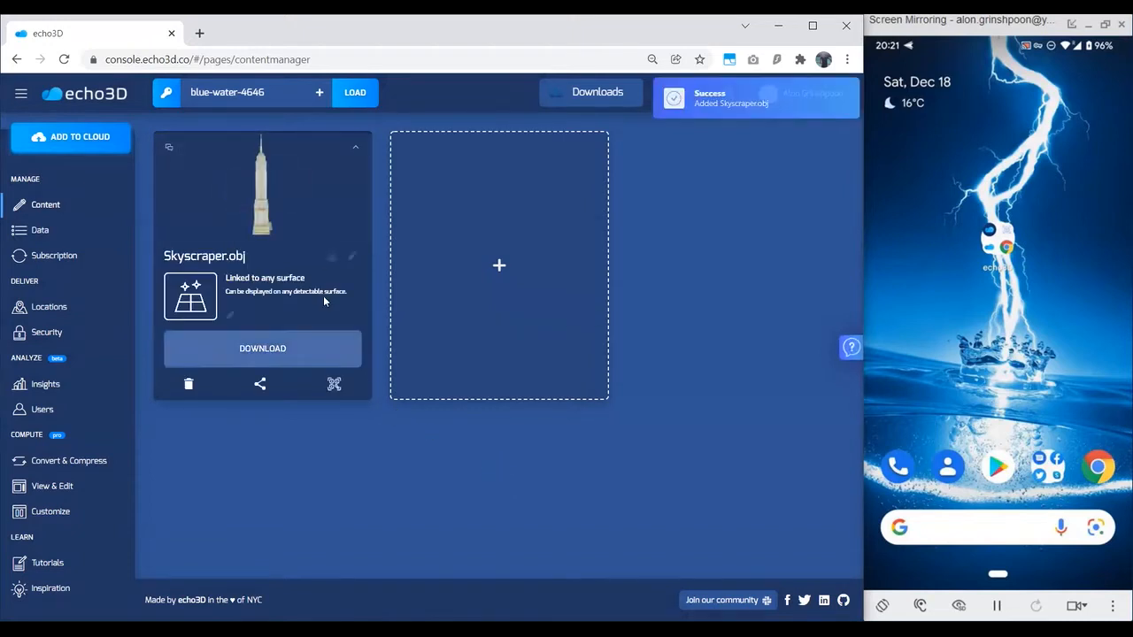
Step: Inspect the Skyscraper's 3D preview and file type, and check its OBJ, GLB and USDZ download formats
{"action": "left_click_drag", "start_coordinate": [254, 174], "coordinate": [247, 255]}
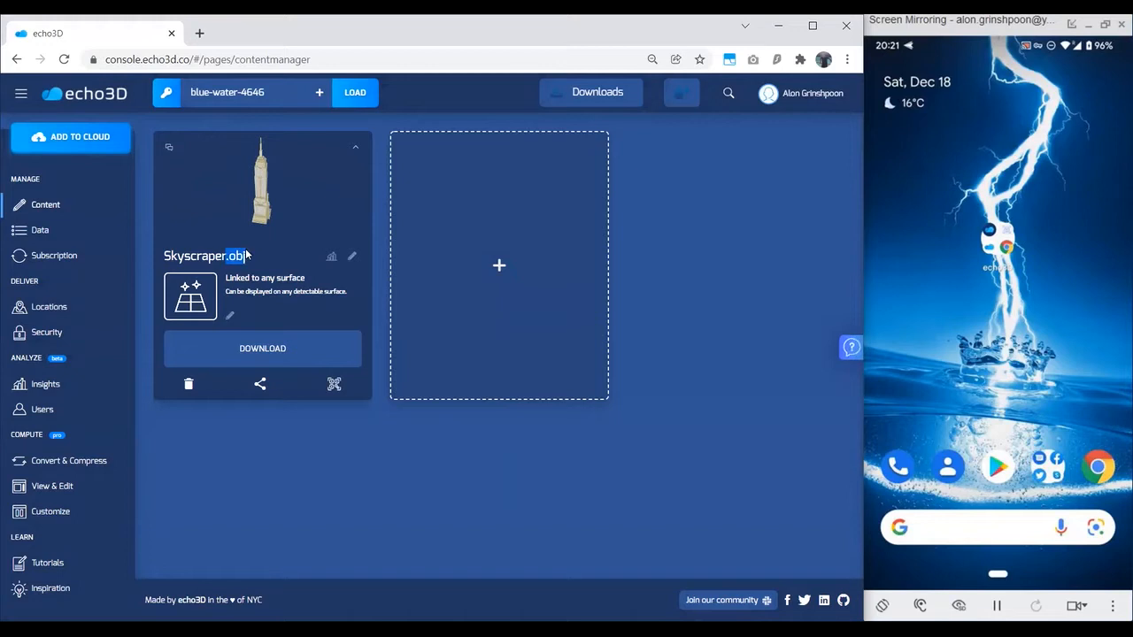
{"action": "left_click", "coordinate": [275, 348]}
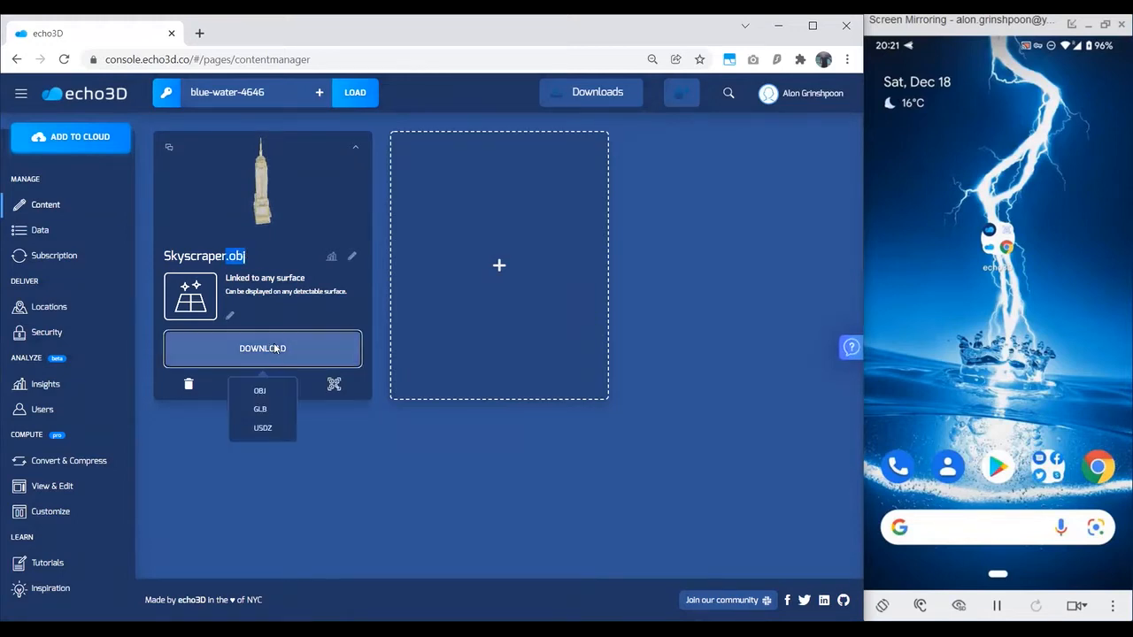
{"action": "left_click", "coordinate": [272, 429]}
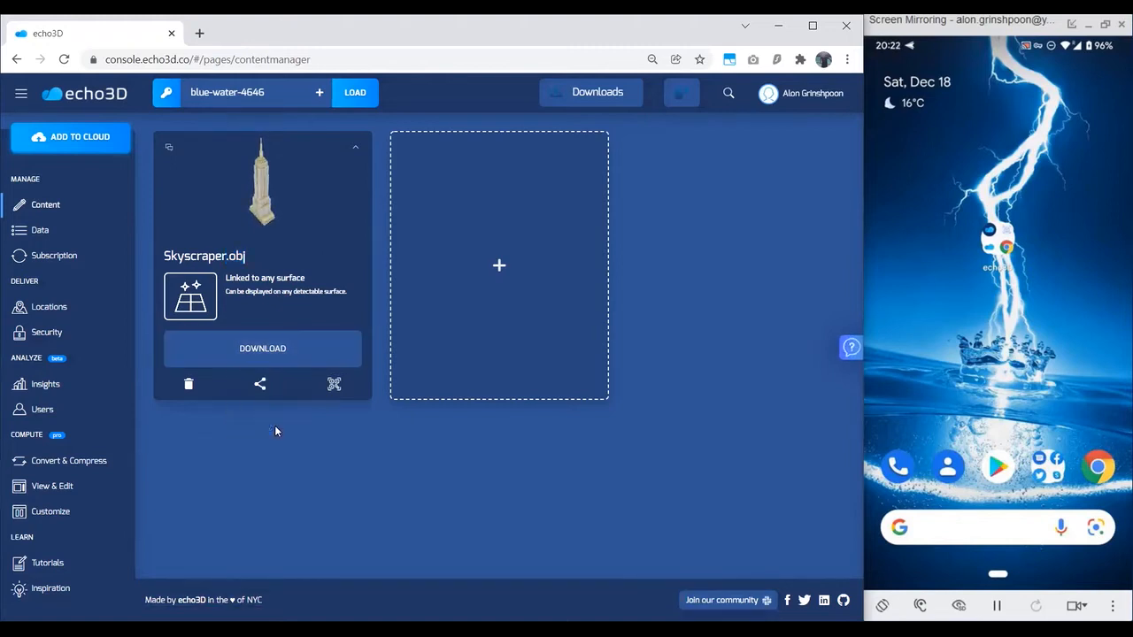
Step: Show the Skyscraper's floor AR QR code in the reduced window and copy the model's share link, closing both dialogs
{"action": "left_click", "coordinate": [333, 386]}
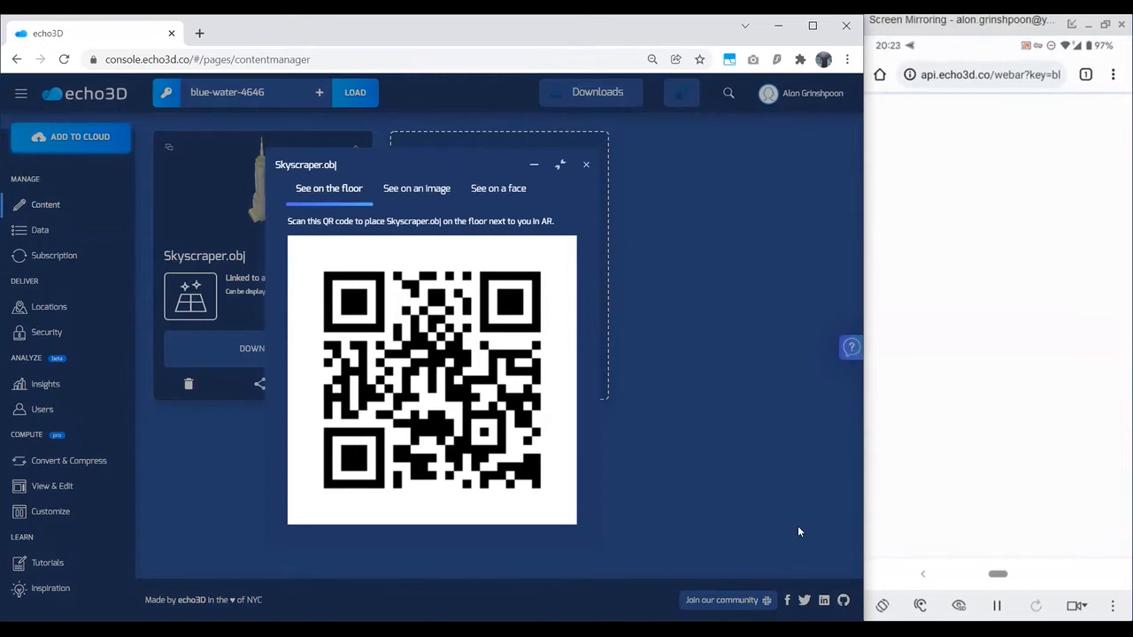
{"action": "left_click", "coordinate": [560, 165]}
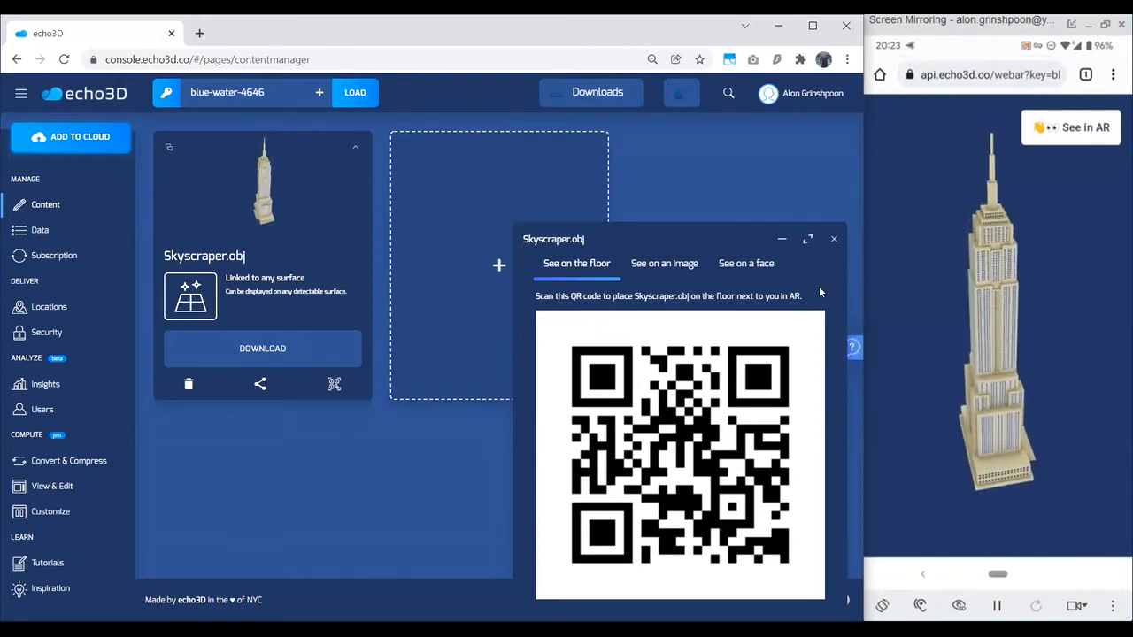
{"action": "left_click", "coordinate": [259, 383]}
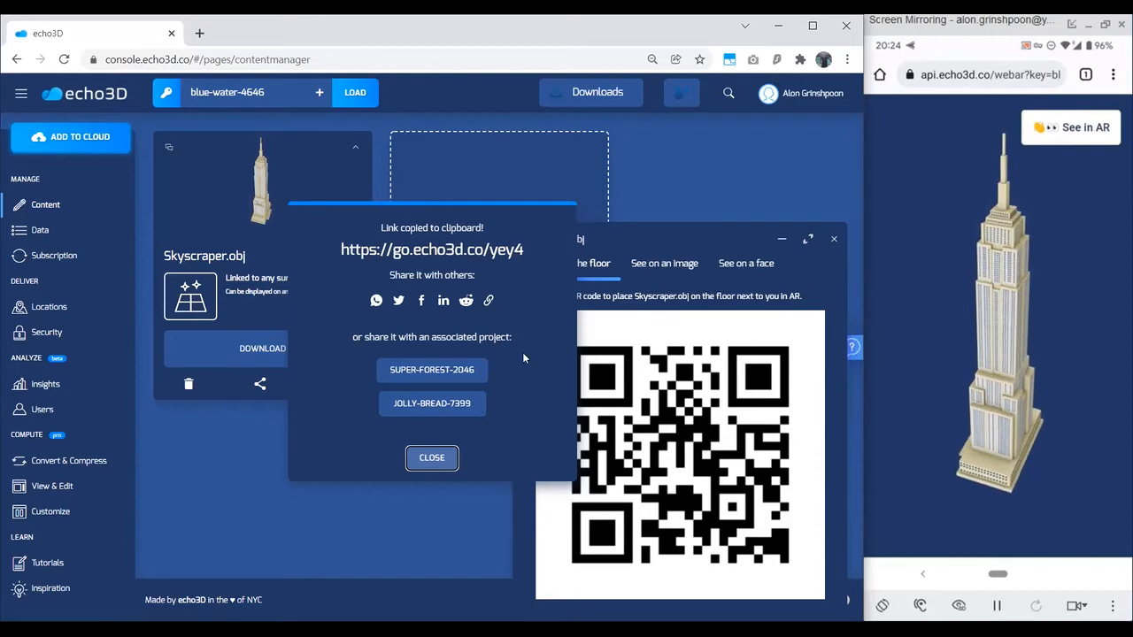
{"action": "left_click", "coordinate": [432, 457]}
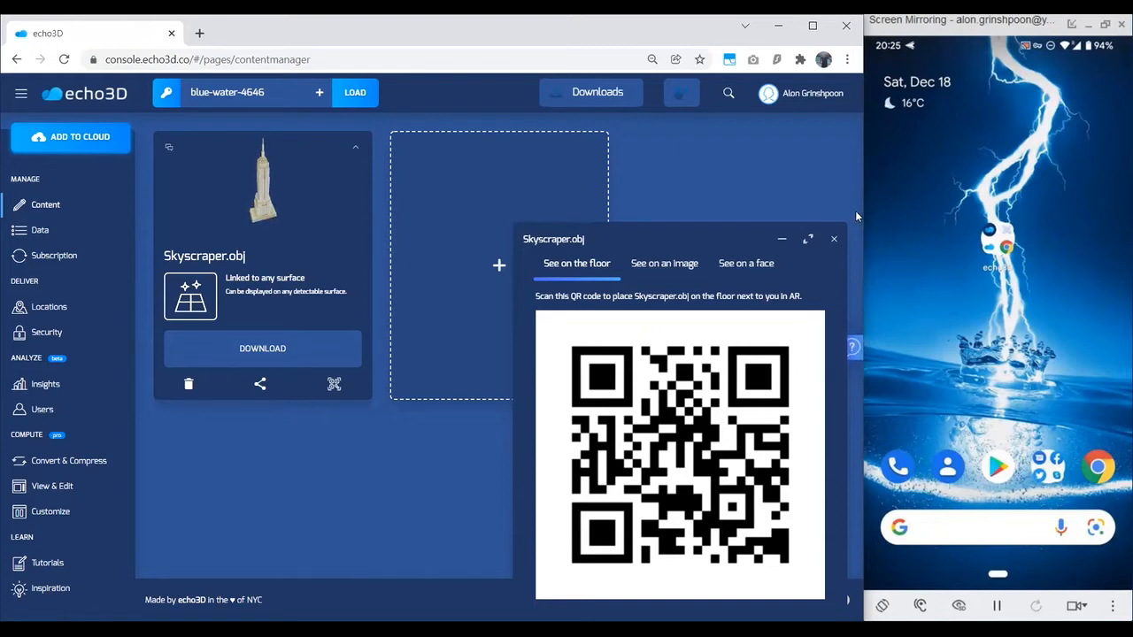
{"action": "left_click", "coordinate": [832, 241]}
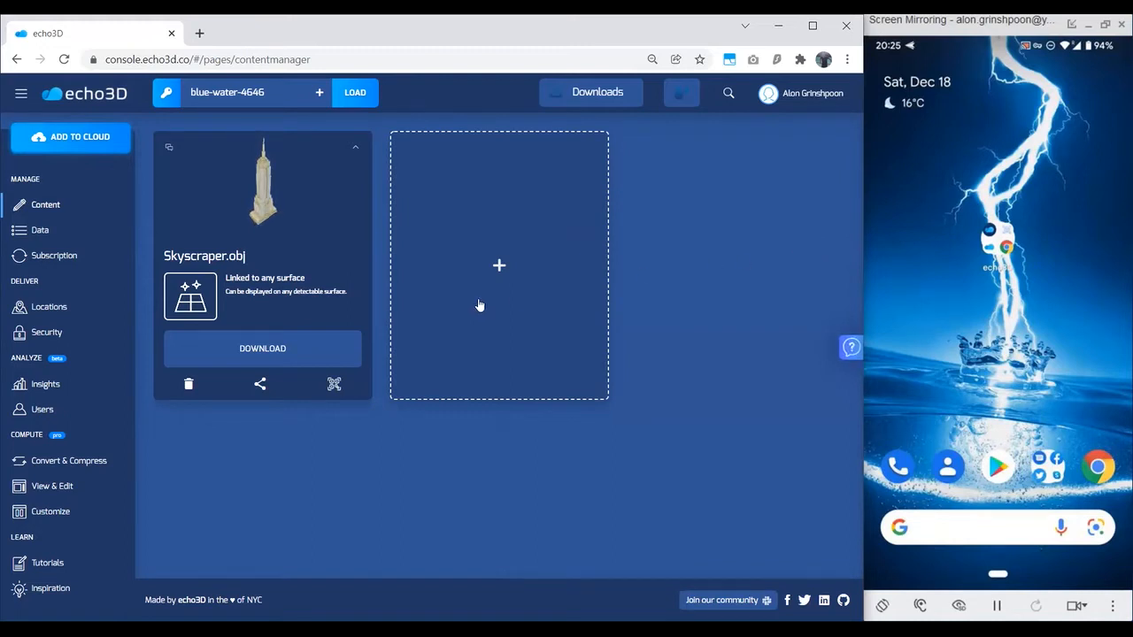
Step: Display the Skyscraper's QR code for viewing it on an image in AR, and close the code window
{"action": "left_click", "coordinate": [334, 387]}
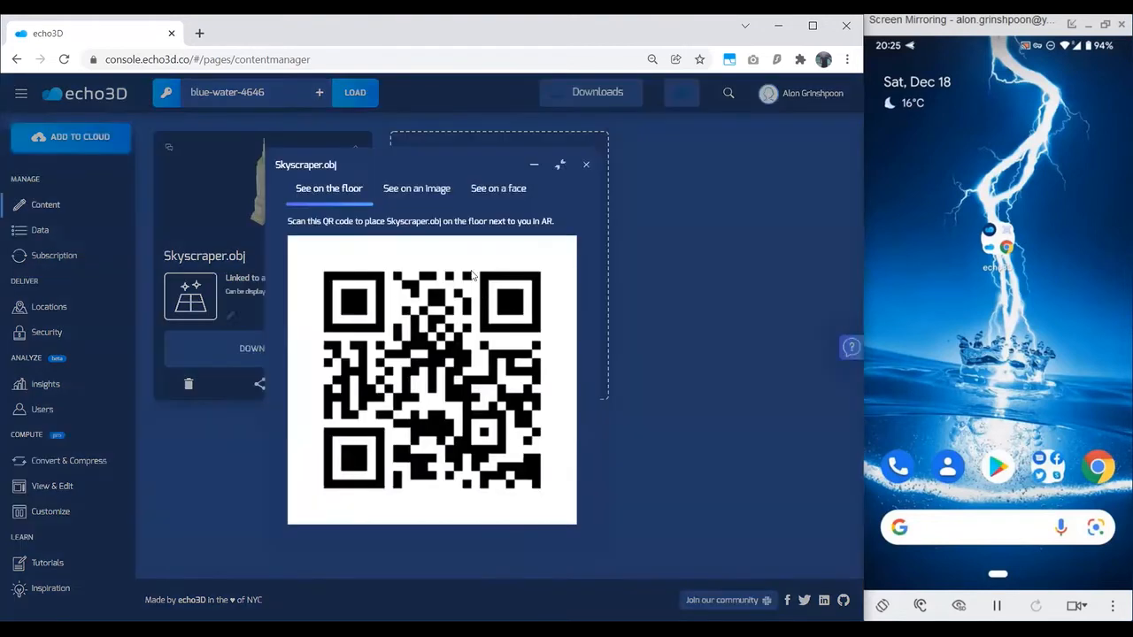
{"action": "left_click", "coordinate": [419, 196]}
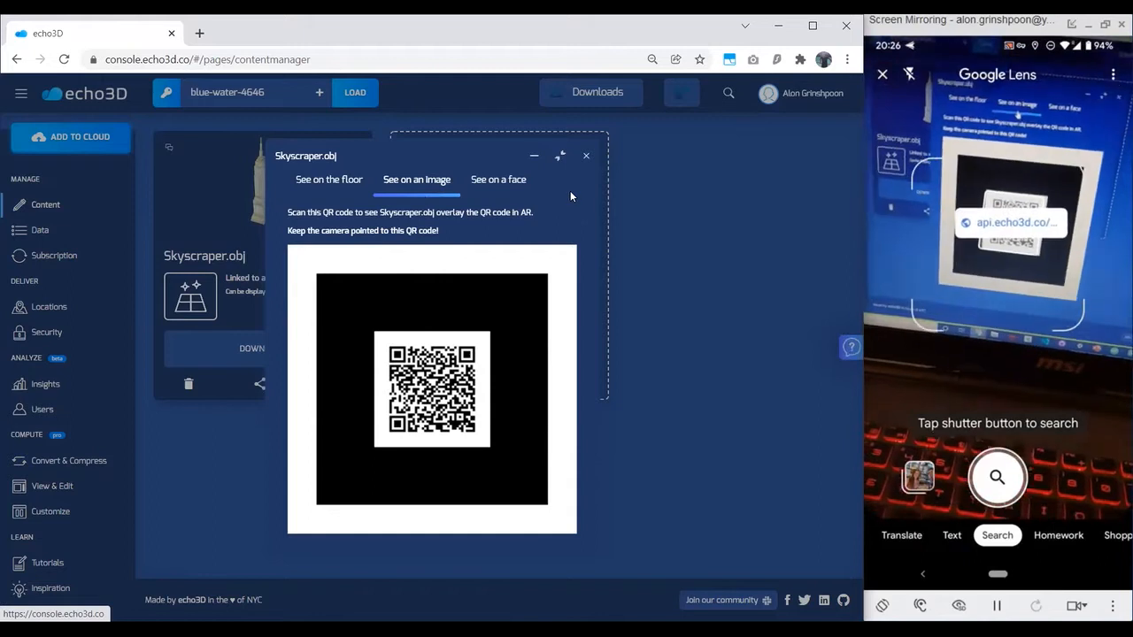
{"action": "left_click", "coordinate": [586, 156]}
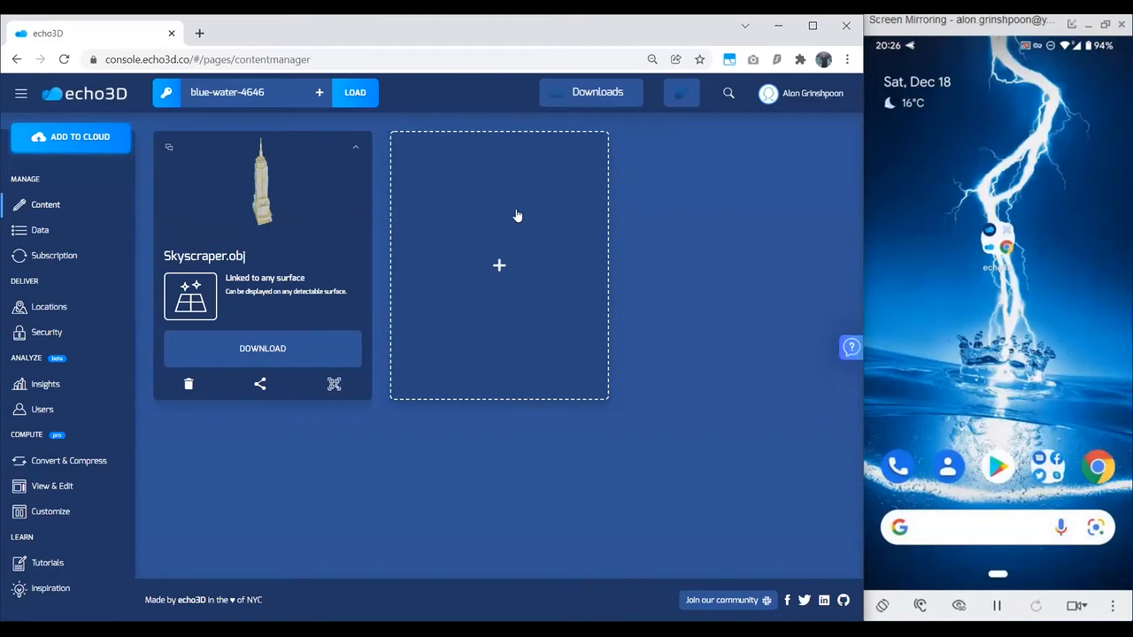
Step: Display the Skyscraper's QR code for viewing it on a face, close it and rotate the model preview
{"action": "left_click", "coordinate": [334, 385]}
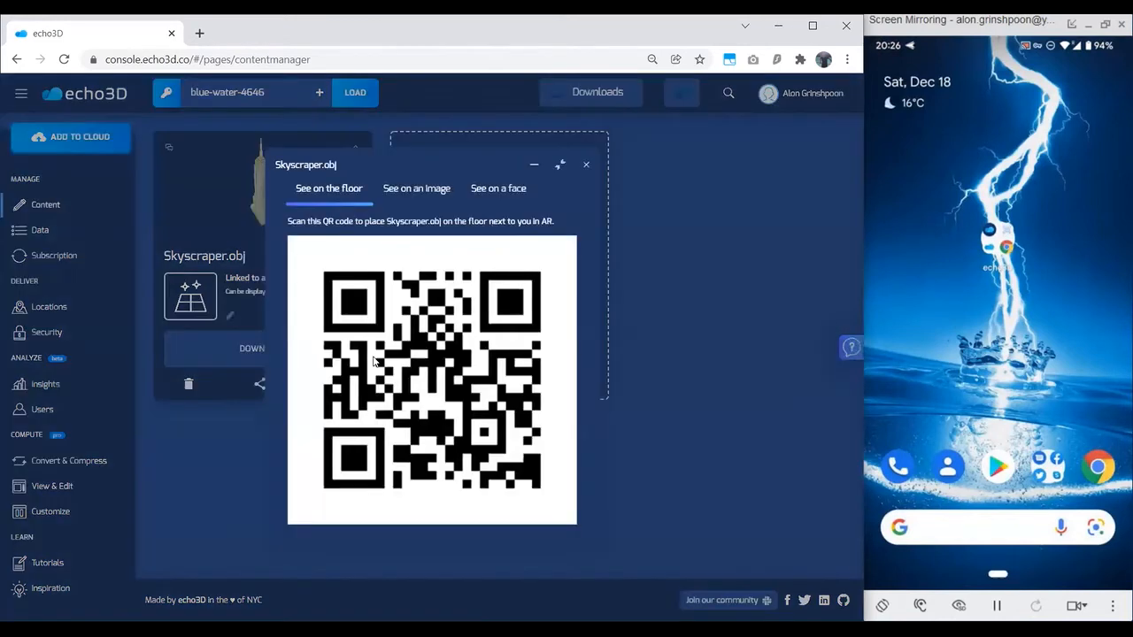
{"action": "left_click", "coordinate": [509, 196]}
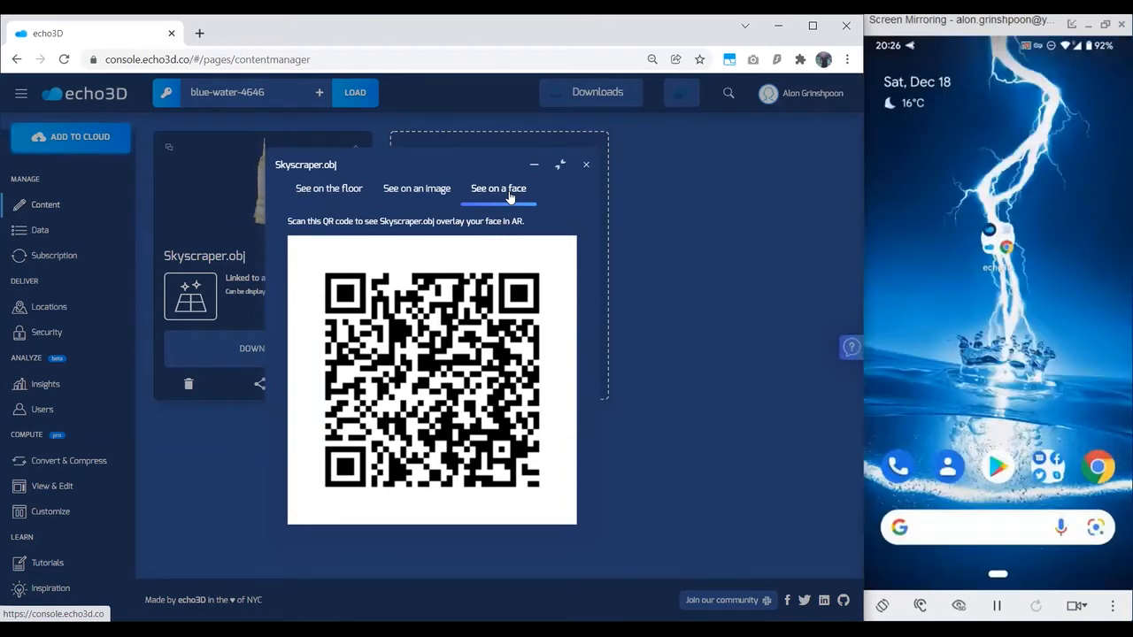
{"action": "left_click", "coordinate": [584, 167]}
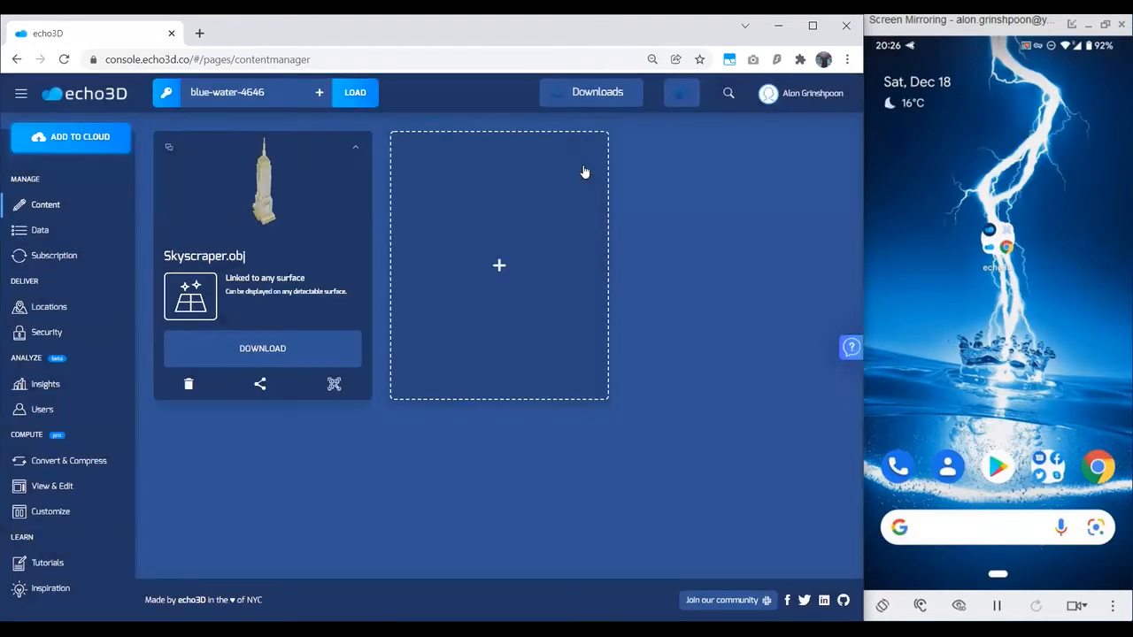
{"action": "left_click_drag", "start_coordinate": [293, 187], "coordinate": [341, 187]}
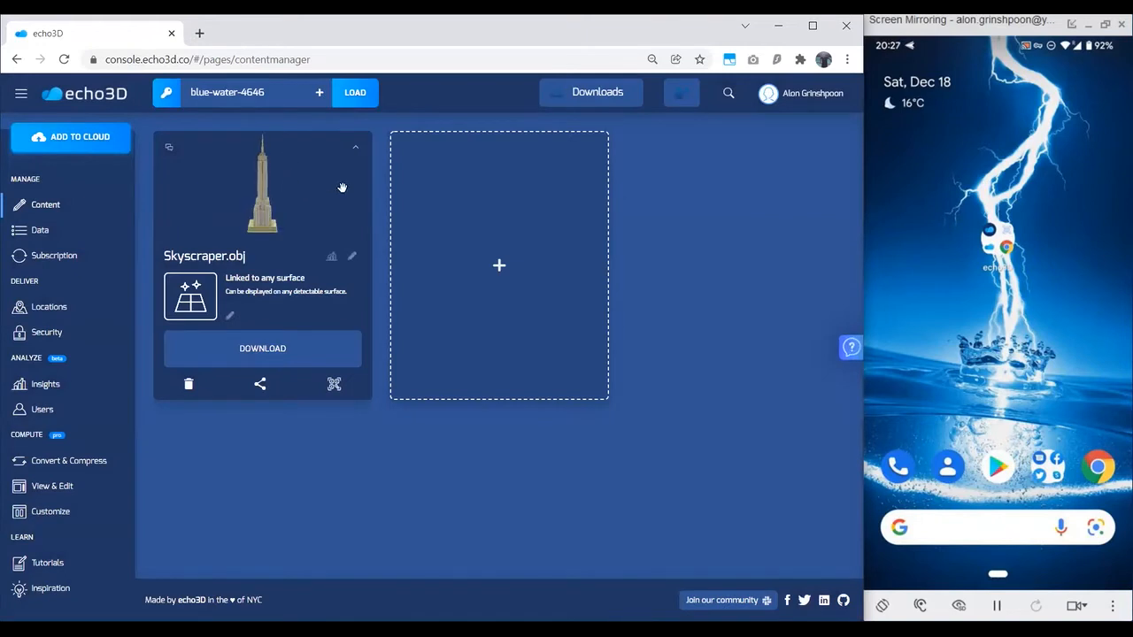
Step: Begin a second hologram from the local file Arie-AR.jpg in the 3D Assets folder and proceed to its target settings
{"action": "left_click", "coordinate": [427, 216]}
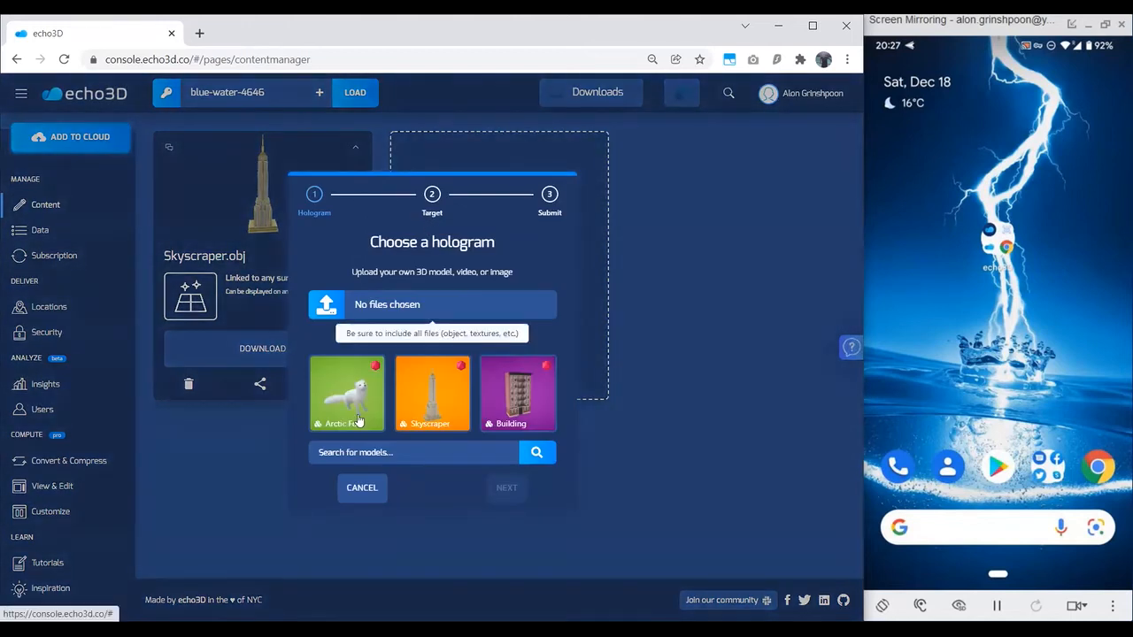
{"action": "left_click", "coordinate": [464, 337]}
{"action": "left_click", "coordinate": [404, 337]}
{"action": "left_click", "coordinate": [431, 313]}
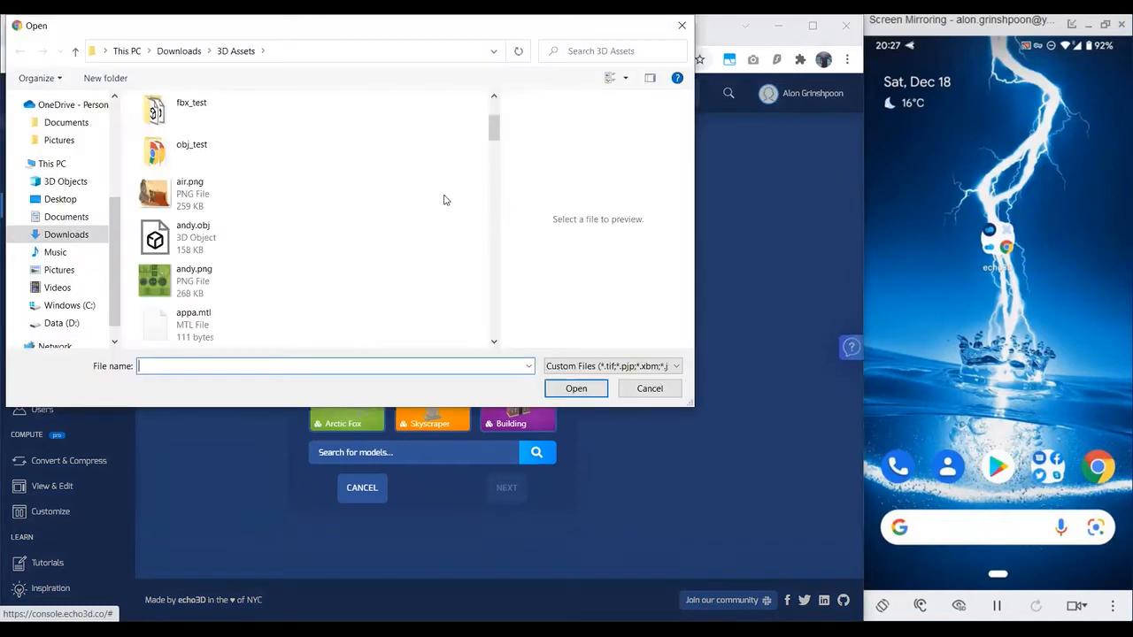
{"action": "scroll", "coordinate": [445, 200], "scroll_direction": "down", "scroll_amount": 3}
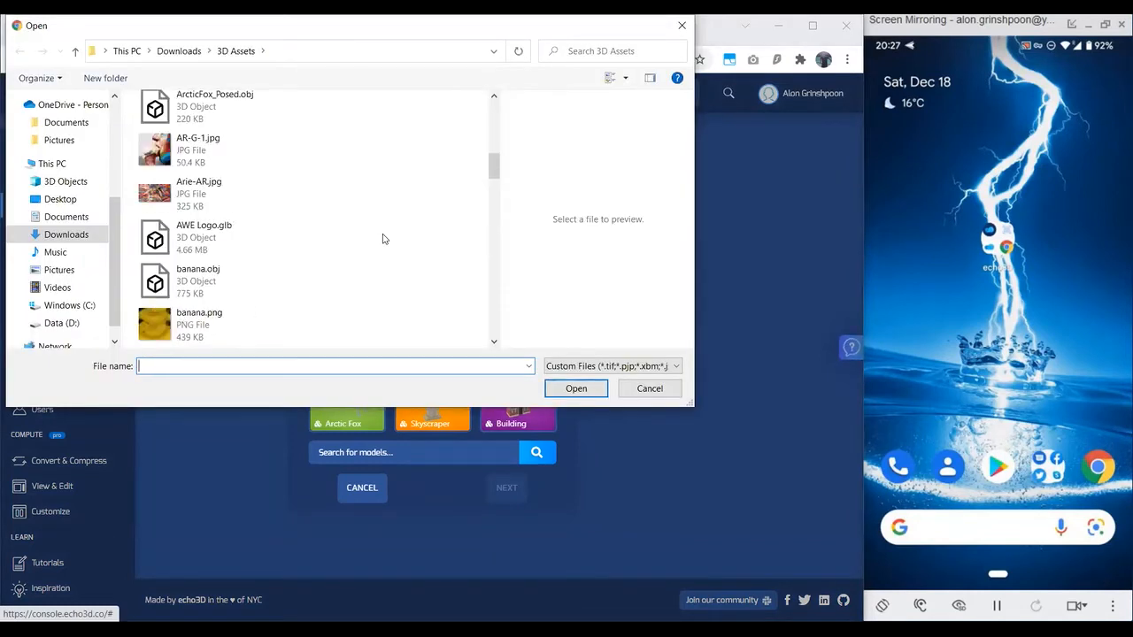
{"action": "left_click", "coordinate": [287, 204]}
{"action": "left_click", "coordinate": [576, 388]}
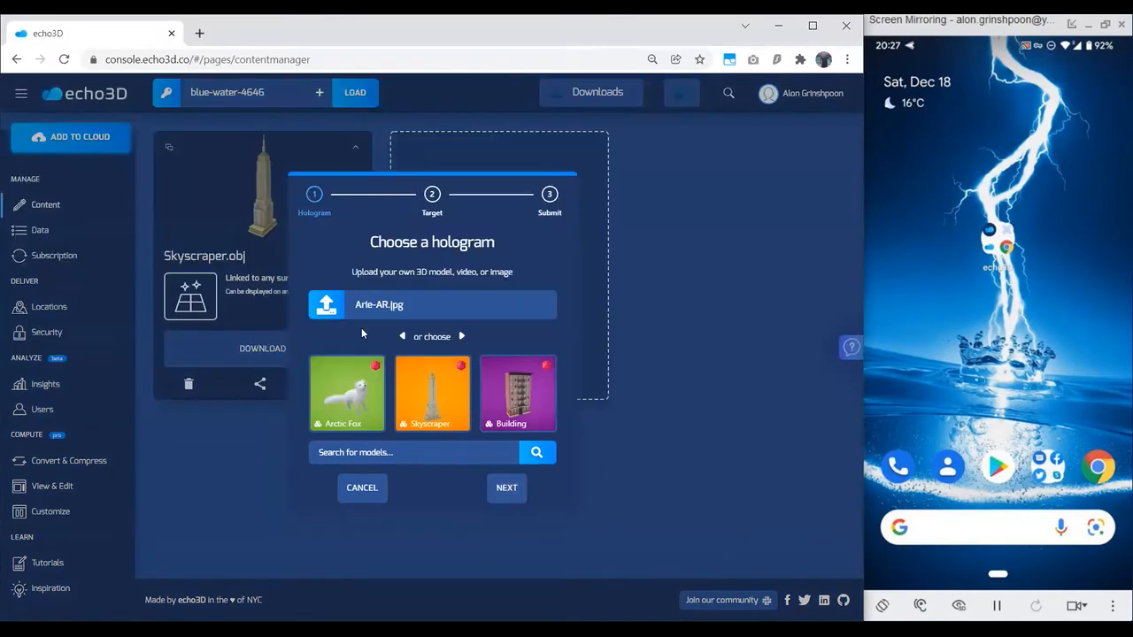
{"action": "left_click", "coordinate": [507, 489]}
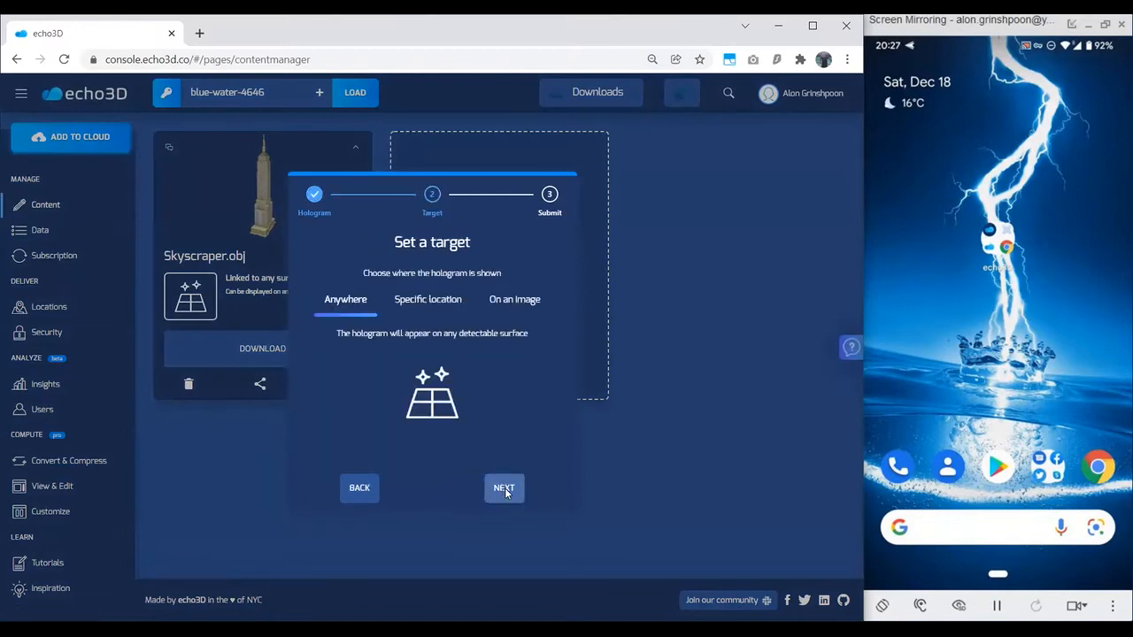
Step: Set the Arie-AR.jpg hologram's target to the specific location New York and submit it
{"action": "left_click", "coordinate": [422, 305]}
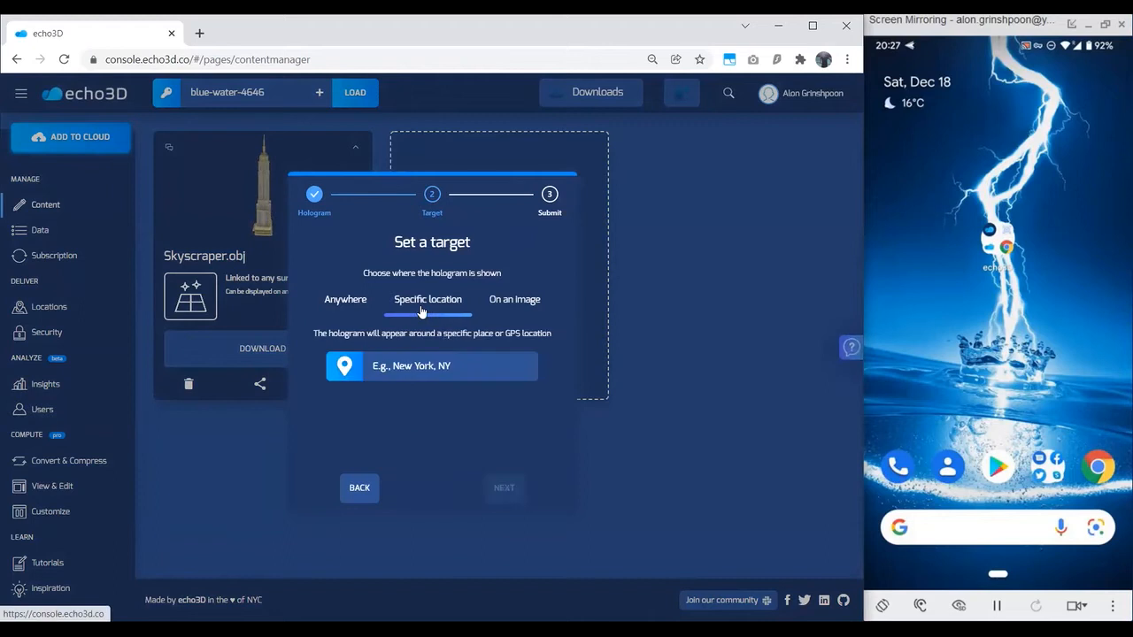
{"action": "left_click", "coordinate": [451, 365]}
{"action": "type", "text": "New York"}
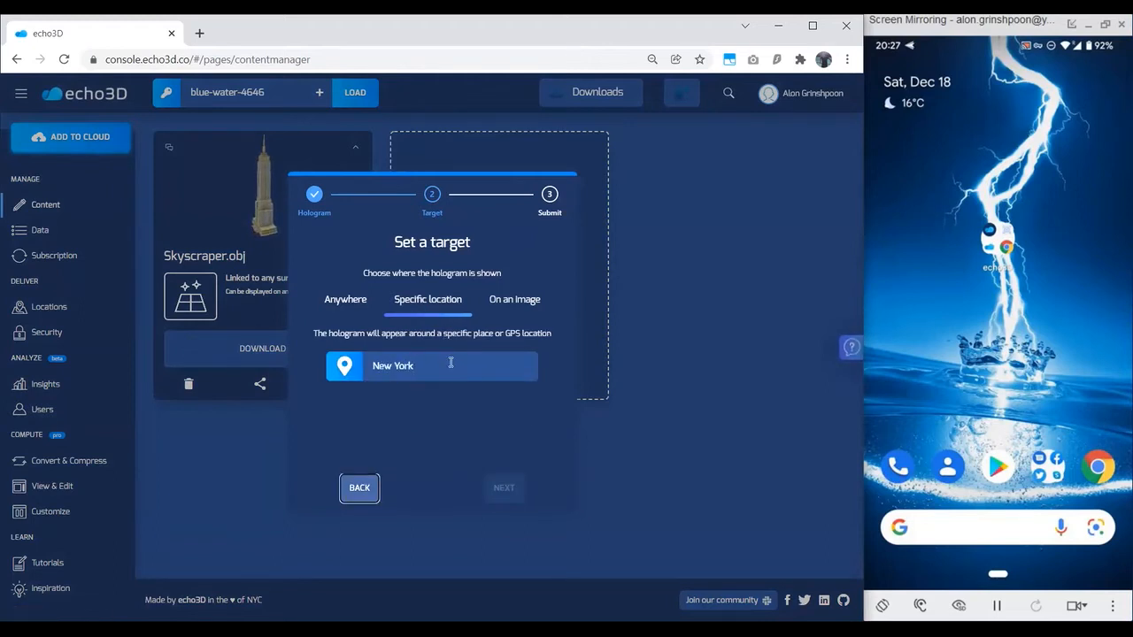
{"action": "key", "text": "Return"}
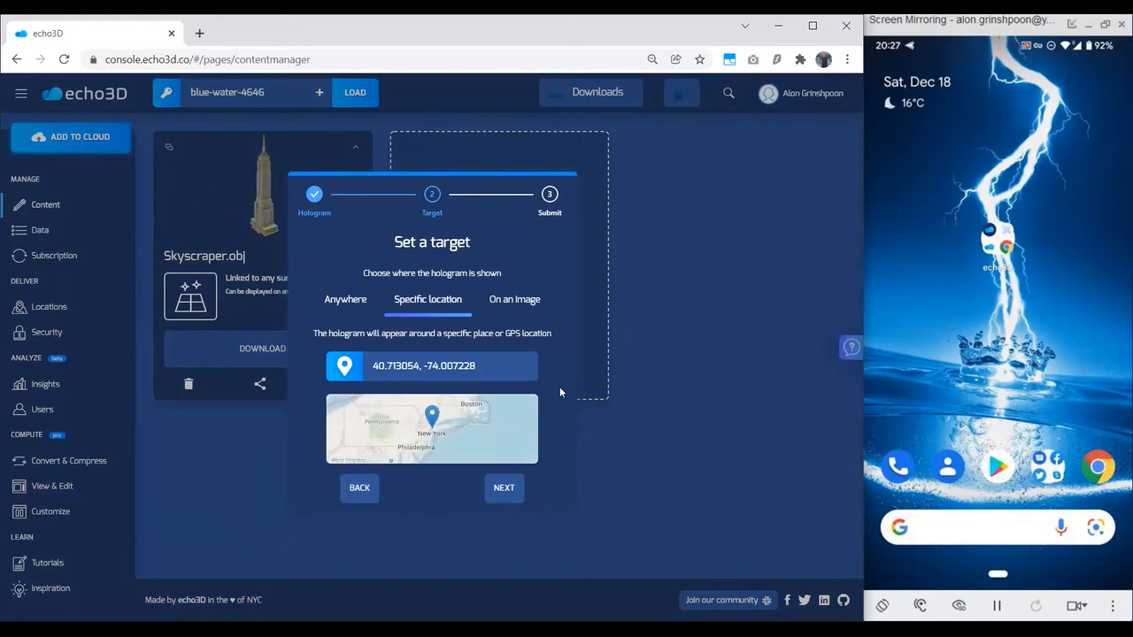
{"action": "left_click", "coordinate": [520, 488]}
{"action": "left_click", "coordinate": [519, 488]}
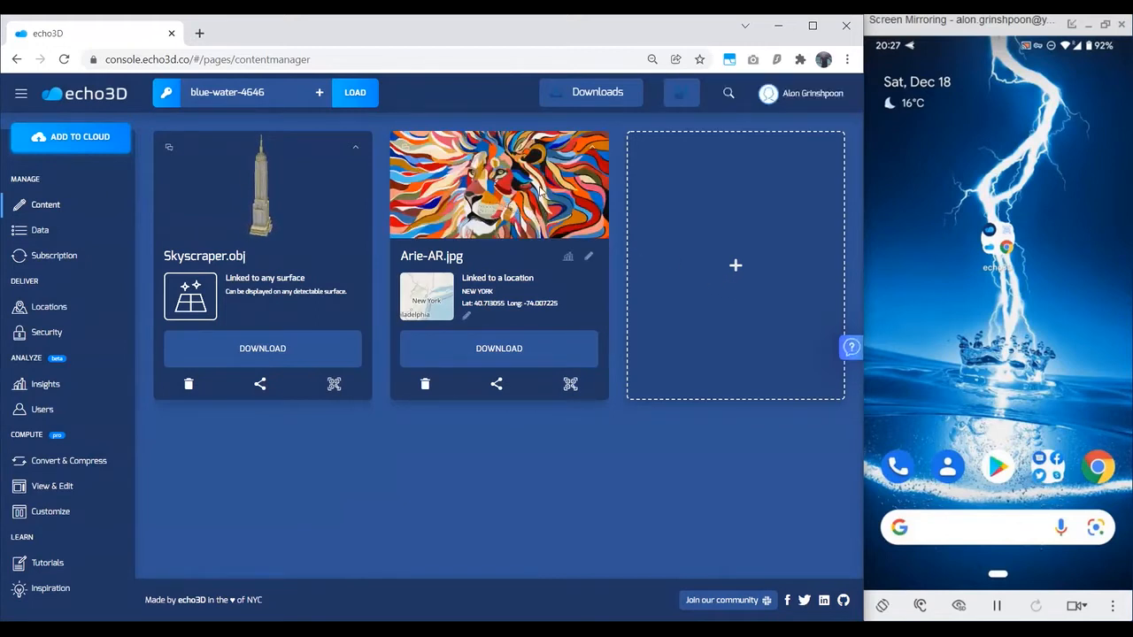
Step: Copy the share link of Arie-AR.jpg, open it in a new browser tab, rotate the image preview and close that tab
{"action": "left_click", "coordinate": [496, 387]}
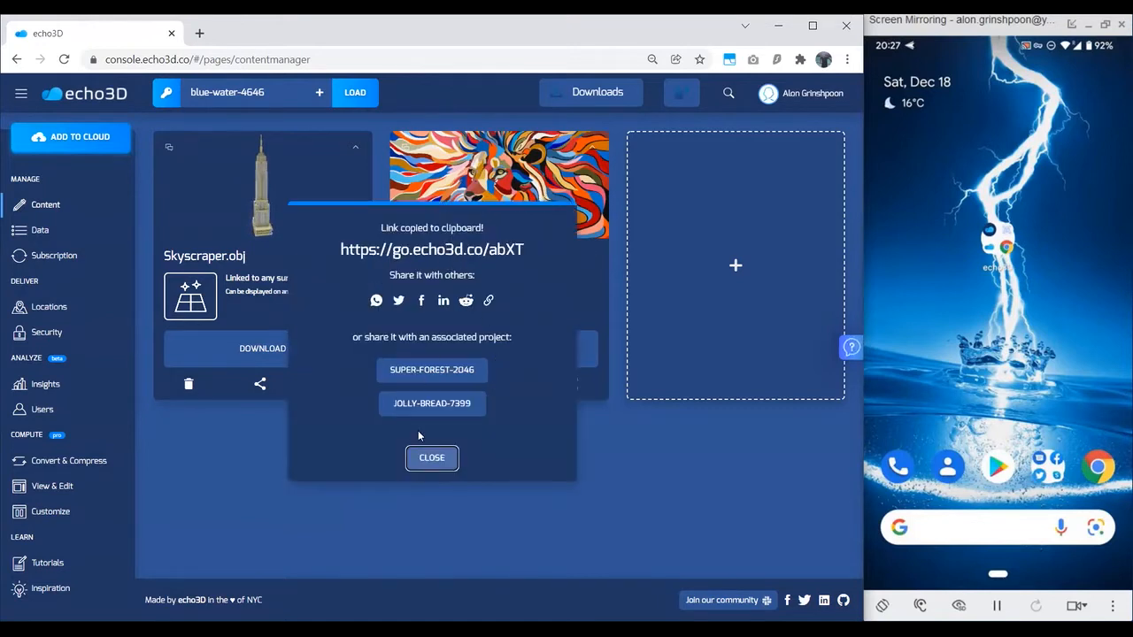
{"action": "left_click", "coordinate": [436, 459]}
{"action": "left_click", "coordinate": [199, 33]}
{"action": "key", "text": "ctrl+v"}
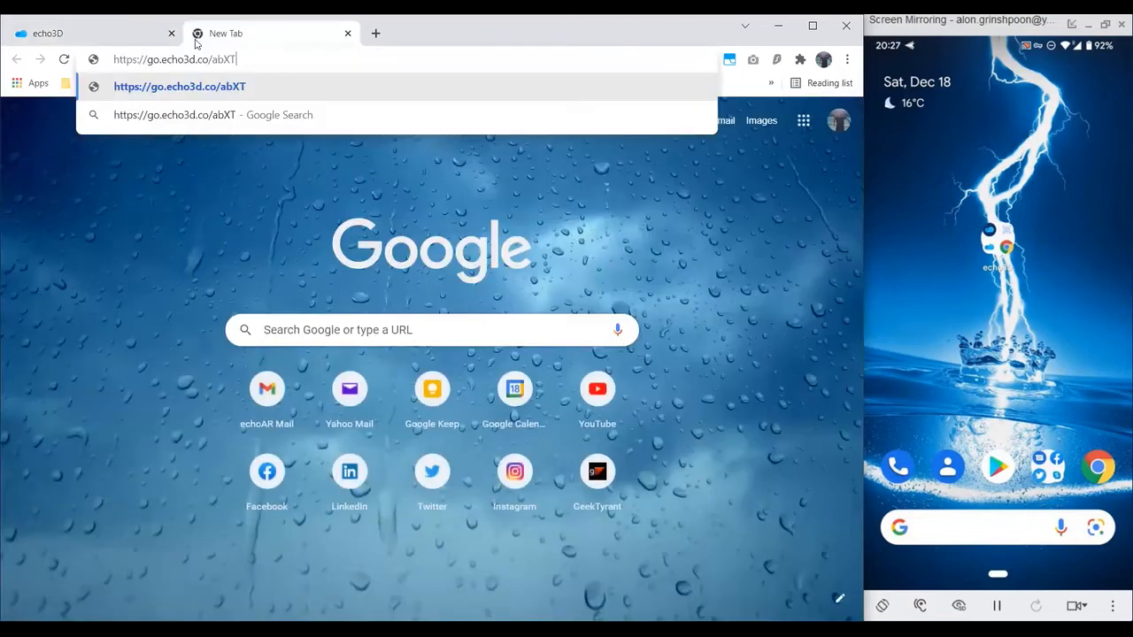
{"action": "key", "text": "Return"}
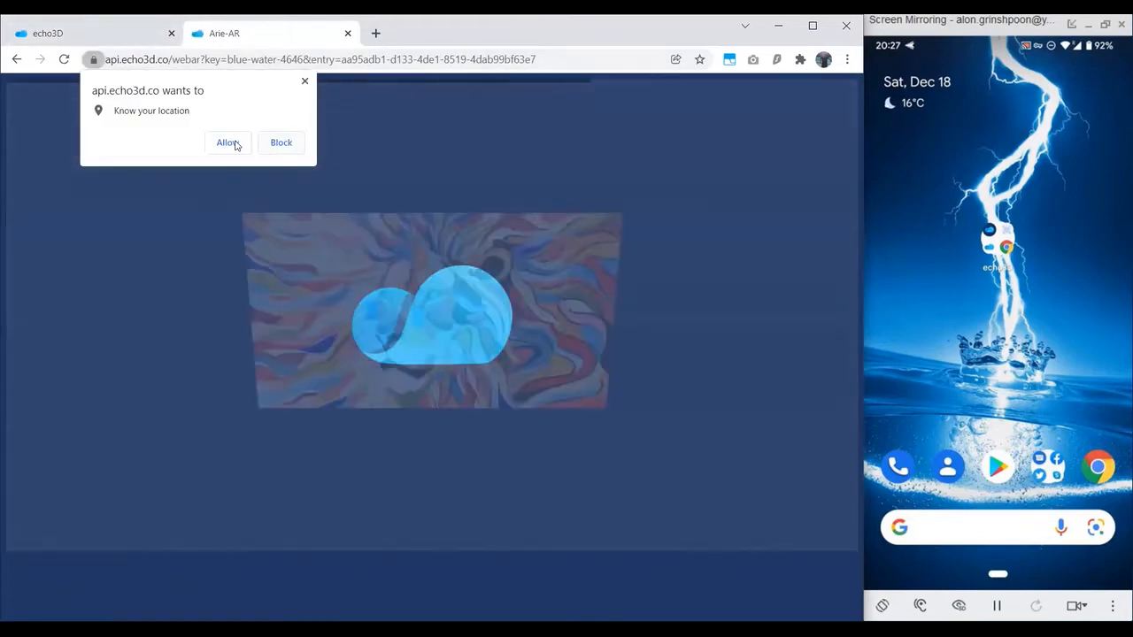
{"action": "left_click", "coordinate": [229, 143]}
{"action": "left_click_drag", "start_coordinate": [447, 245], "coordinate": [361, 308]}
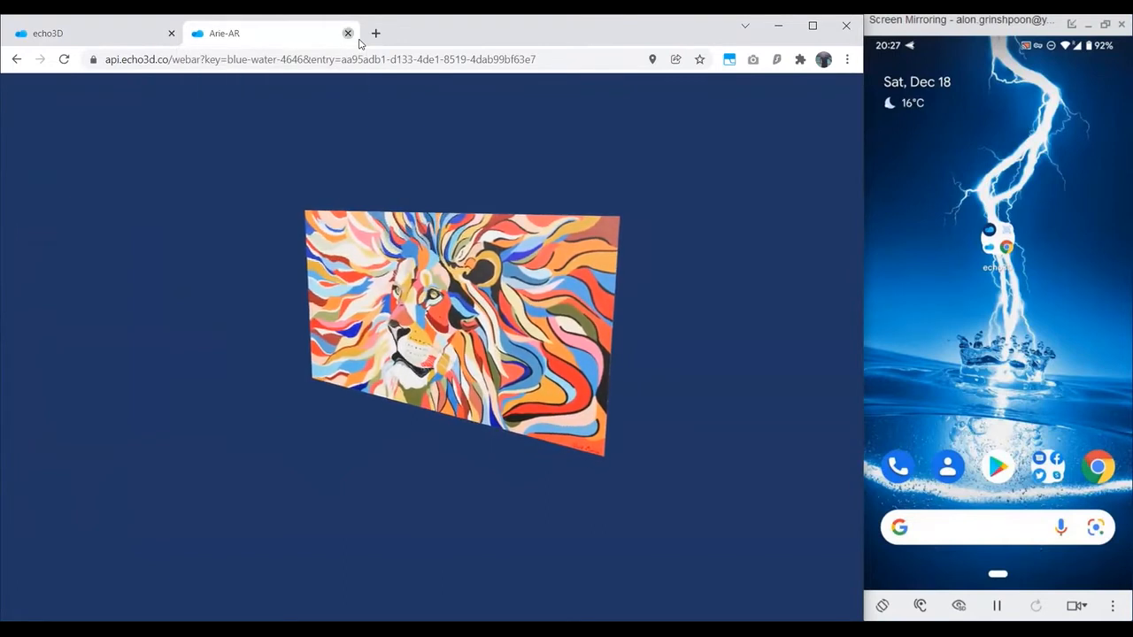
{"action": "left_click", "coordinate": [347, 33]}
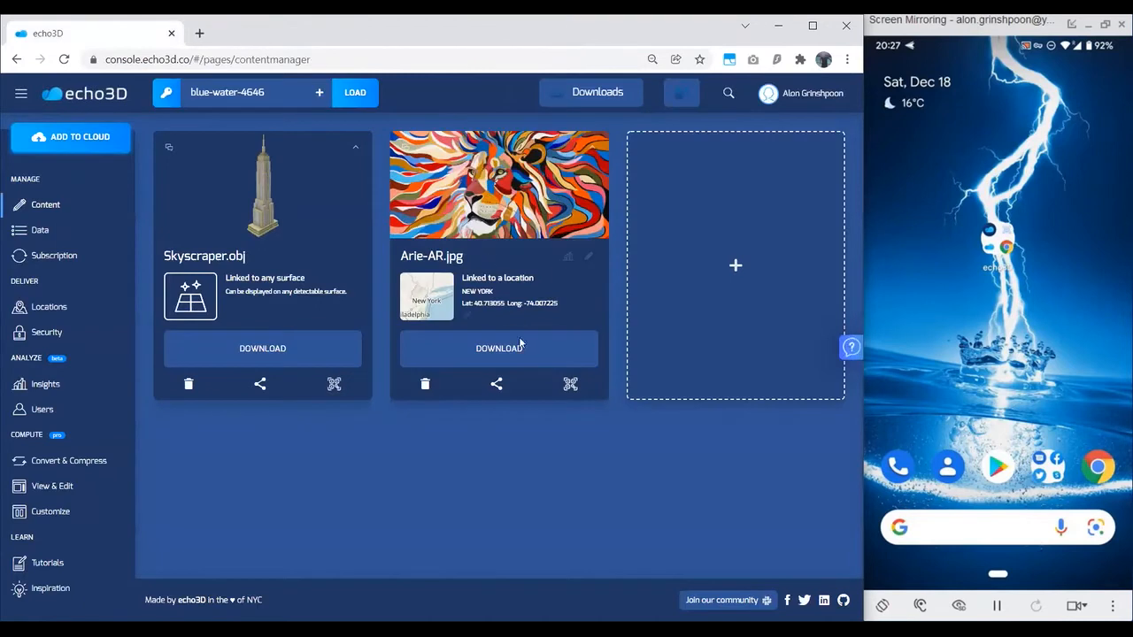
Step: Display the QR code for seeing Arie-AR.jpg on the wall in AR, and close the code window
{"action": "left_click", "coordinate": [564, 390]}
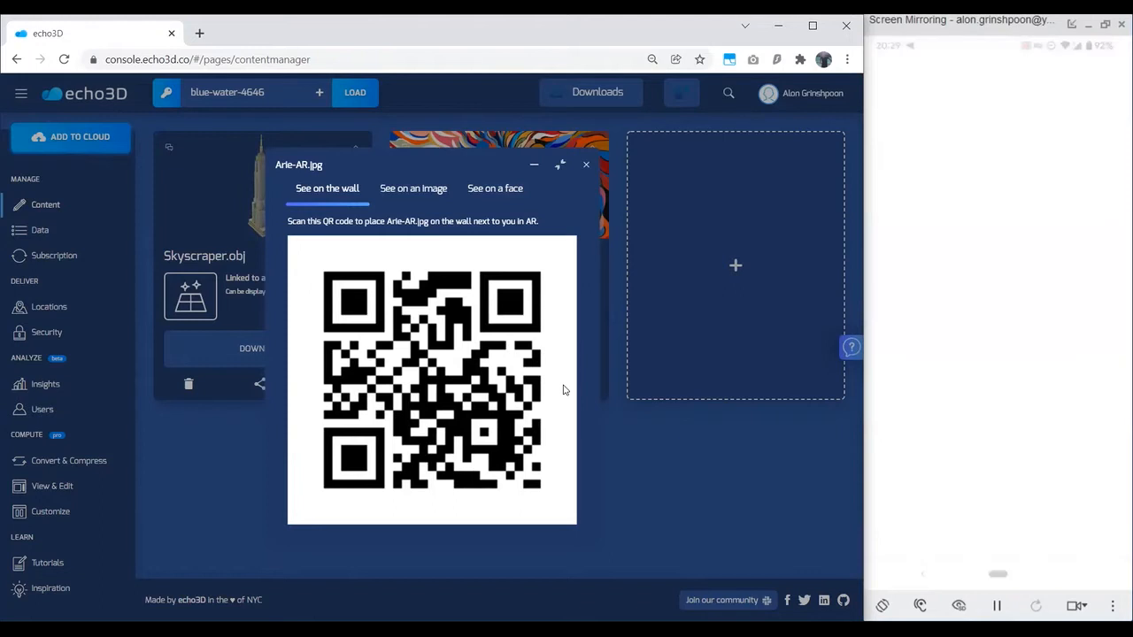
{"action": "left_click", "coordinate": [586, 165]}
Step: Begin a new hologram from the local video big_buck_bunny.mp4 in the 3D Assets folder and proceed to its target settings
{"action": "left_click", "coordinate": [685, 224]}
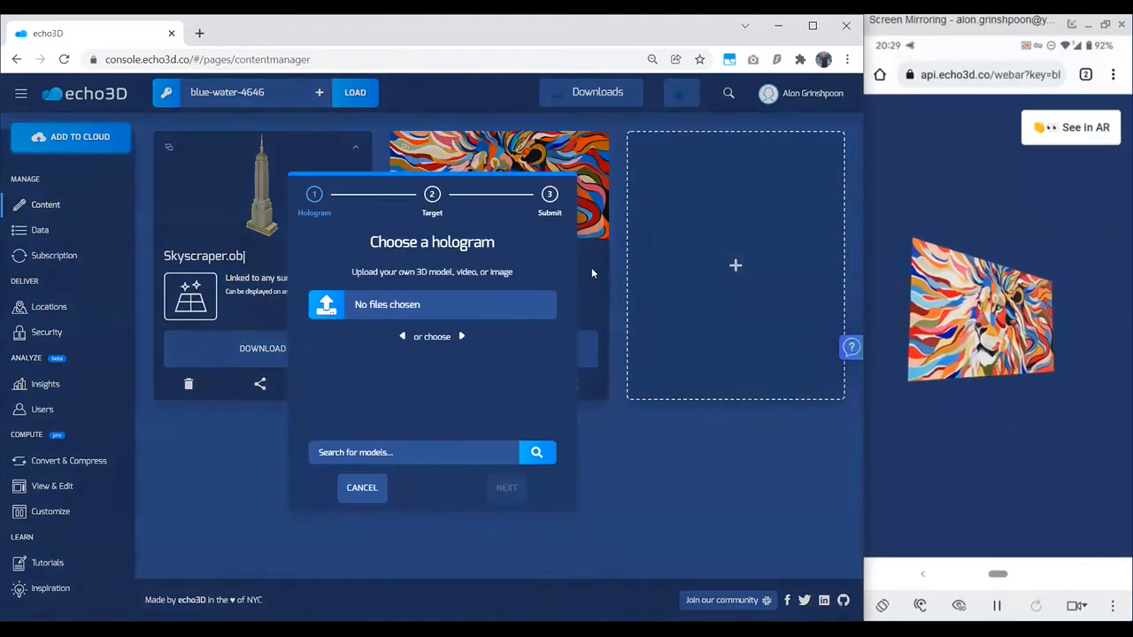
{"action": "left_click", "coordinate": [487, 315]}
{"action": "scroll", "coordinate": [273, 292], "scroll_direction": "down", "scroll_amount": 5}
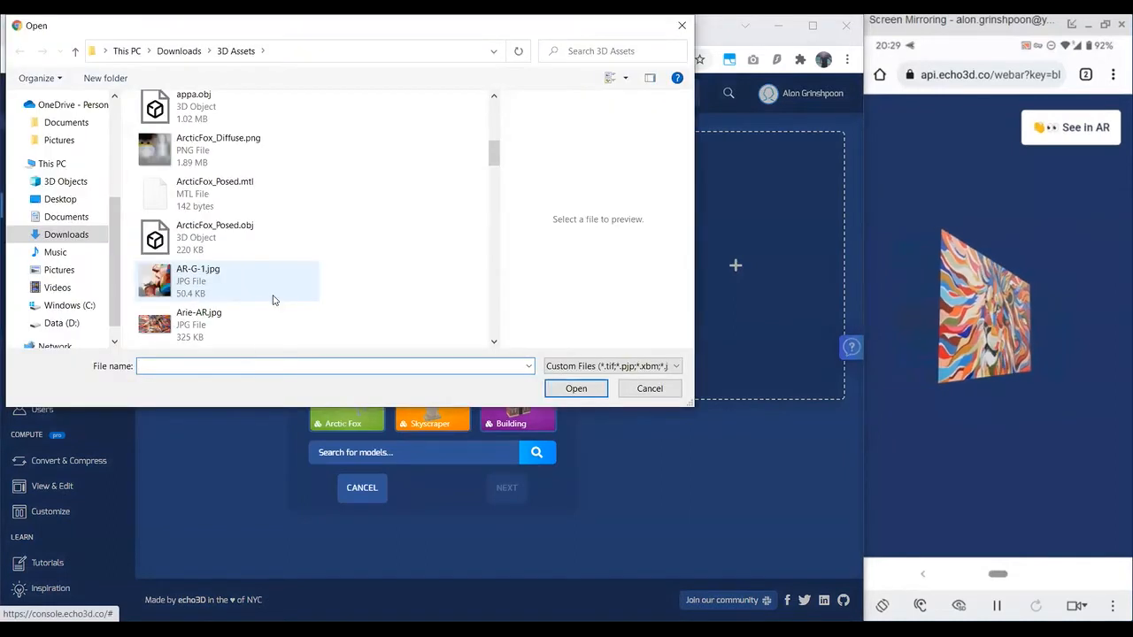
{"action": "scroll", "coordinate": [273, 250], "scroll_direction": "down", "scroll_amount": 3}
{"action": "left_click", "coordinate": [273, 246]}
{"action": "double_click", "coordinate": [272, 246]}
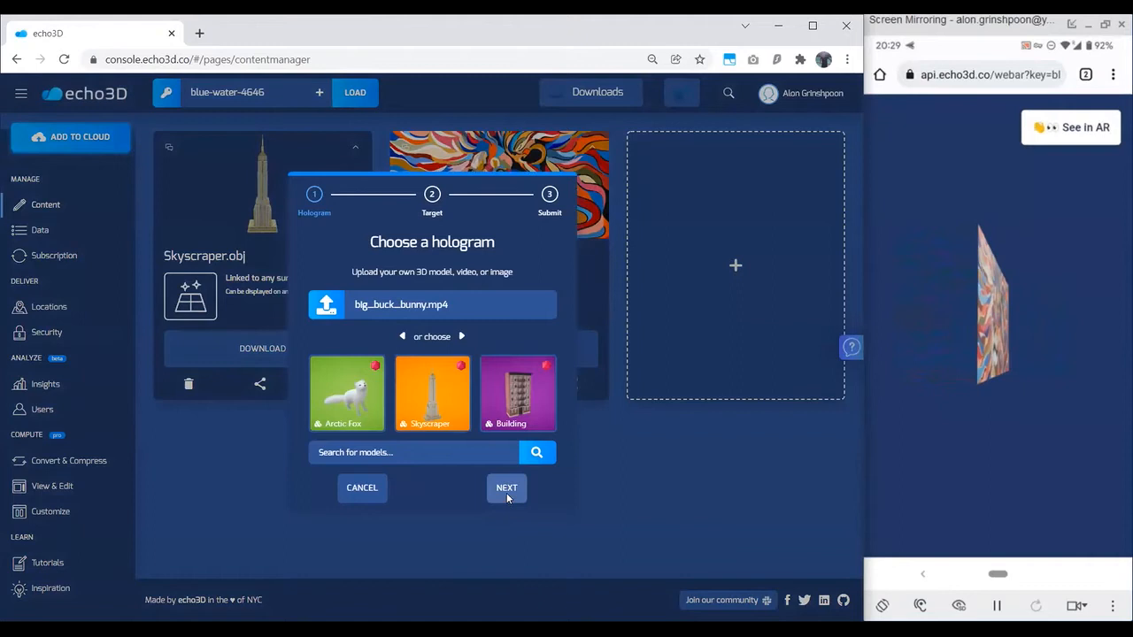
{"action": "left_click", "coordinate": [506, 491]}
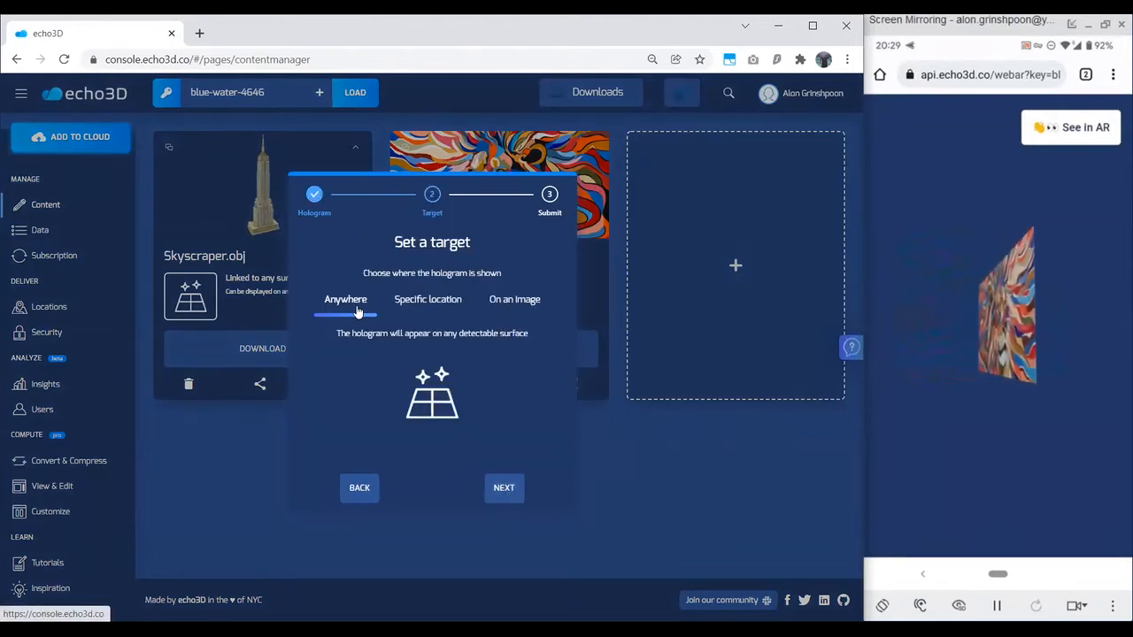
Step: Target the video hologram on the image air.png and submit it
{"action": "left_click", "coordinate": [503, 310]}
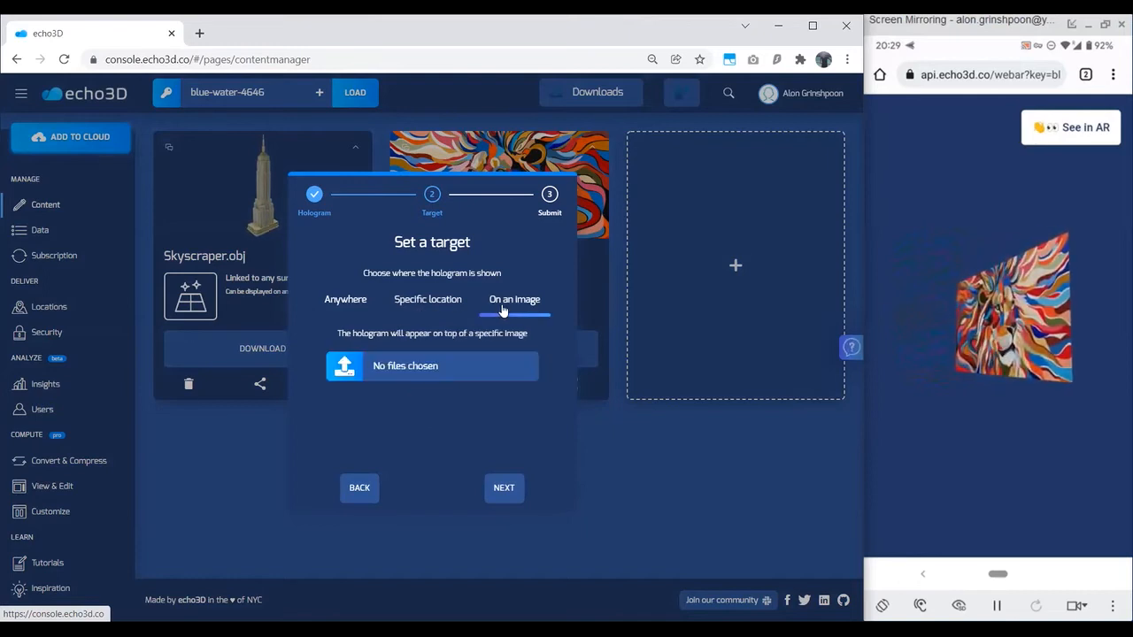
{"action": "left_click", "coordinate": [447, 365]}
{"action": "left_click", "coordinate": [214, 197]}
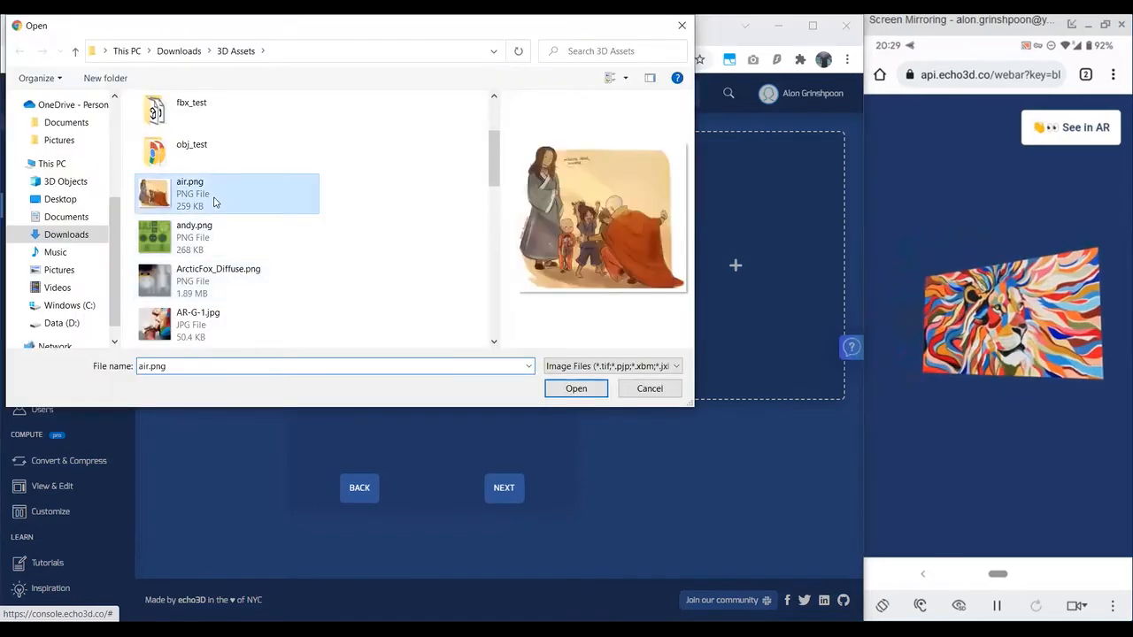
{"action": "double_click", "coordinate": [215, 203]}
{"action": "left_click", "coordinate": [503, 494]}
{"action": "left_click", "coordinate": [507, 496]}
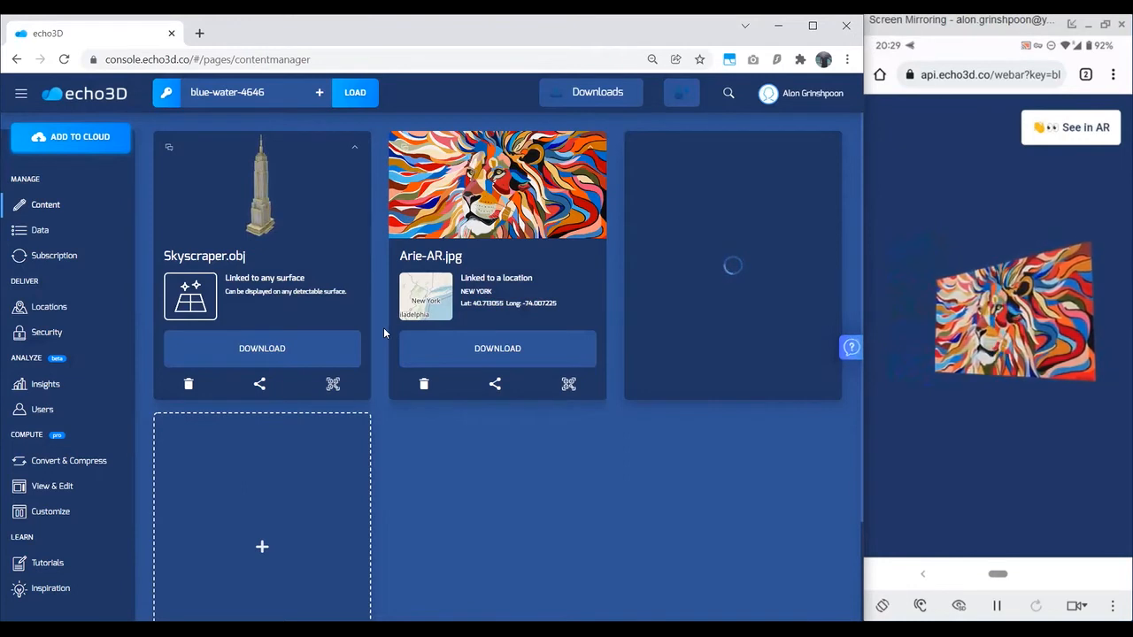
Step: Begin another hologram from the suggested Arctic Fox model and proceed to its target settings
{"action": "left_click", "coordinate": [341, 531]}
{"action": "left_click", "coordinate": [346, 392]}
{"action": "left_click", "coordinate": [504, 488]}
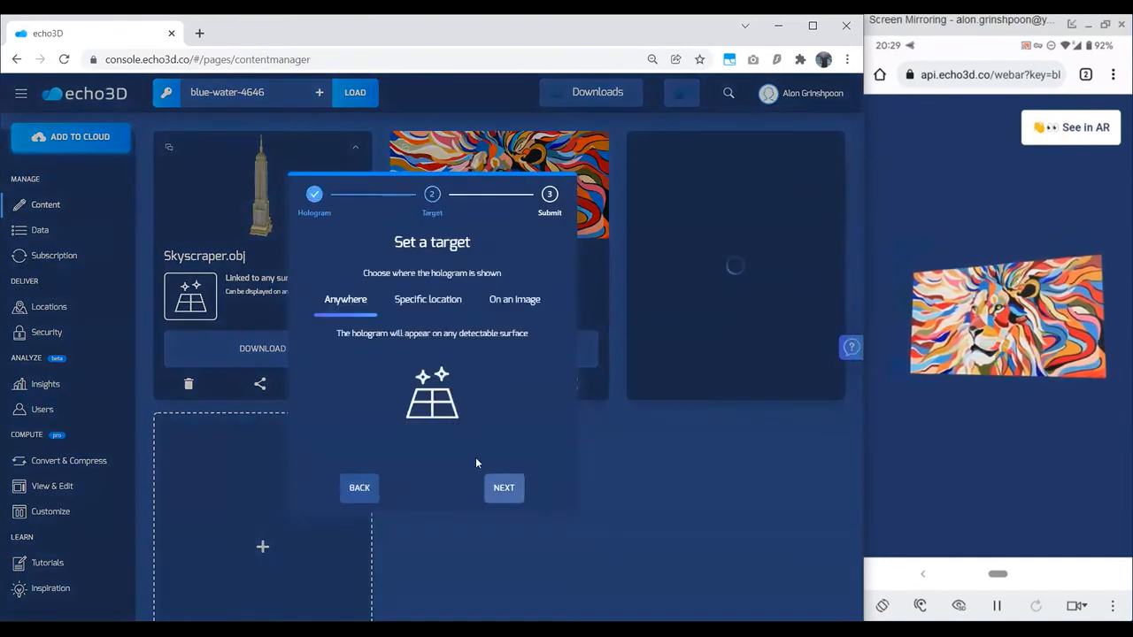
Step: Set the Arctic Fox hologram's target to the specific location Canada and submit it
{"action": "left_click", "coordinate": [417, 301]}
{"action": "left_click", "coordinate": [437, 365]}
{"action": "type", "text": "canada"}
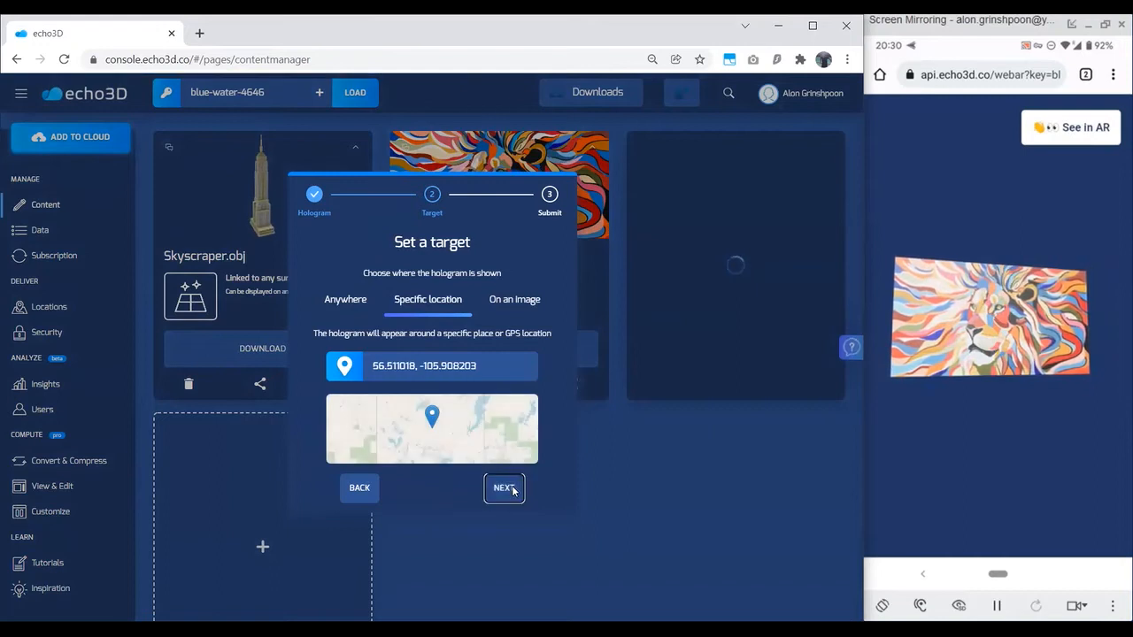
{"action": "left_click", "coordinate": [513, 490]}
{"action": "left_click", "coordinate": [513, 489]}
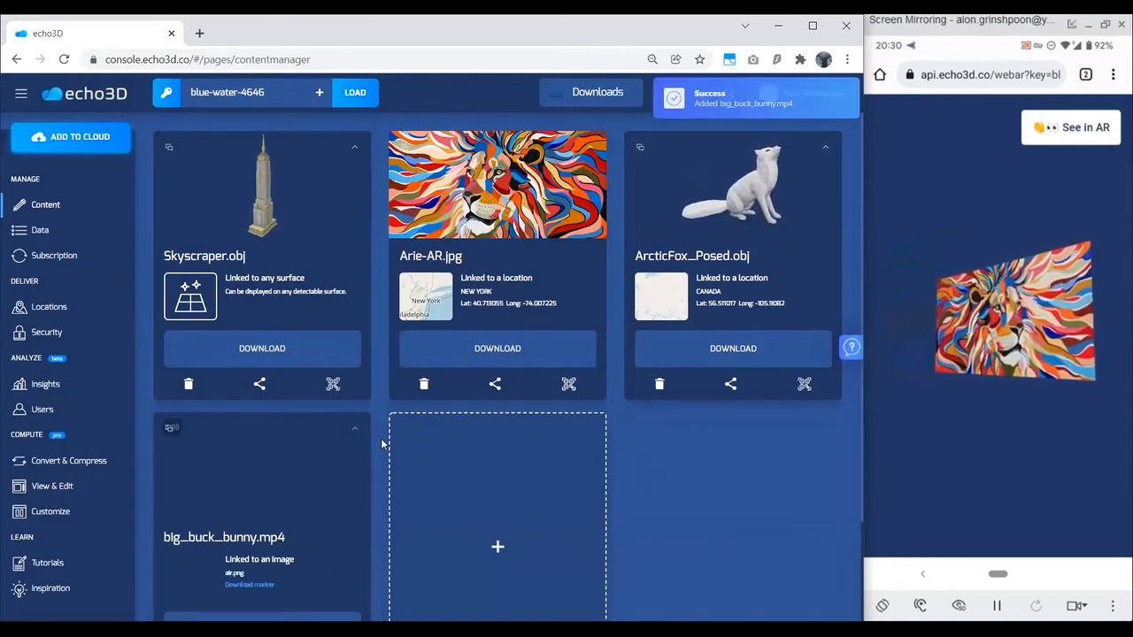
Step: Look over the added content cards and display the QR code for seeing big_buck_bunny.mp4 on an image
{"action": "scroll", "coordinate": [384, 425], "scroll_direction": "down", "scroll_amount": 1}
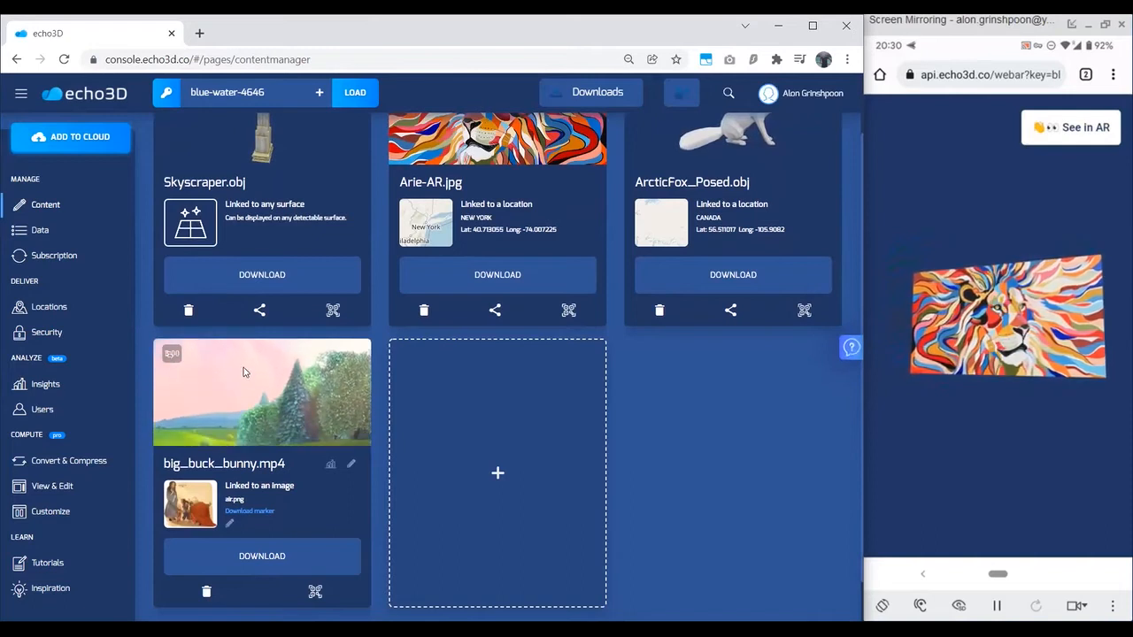
{"action": "scroll", "coordinate": [355, 395], "scroll_direction": "up", "scroll_amount": 1}
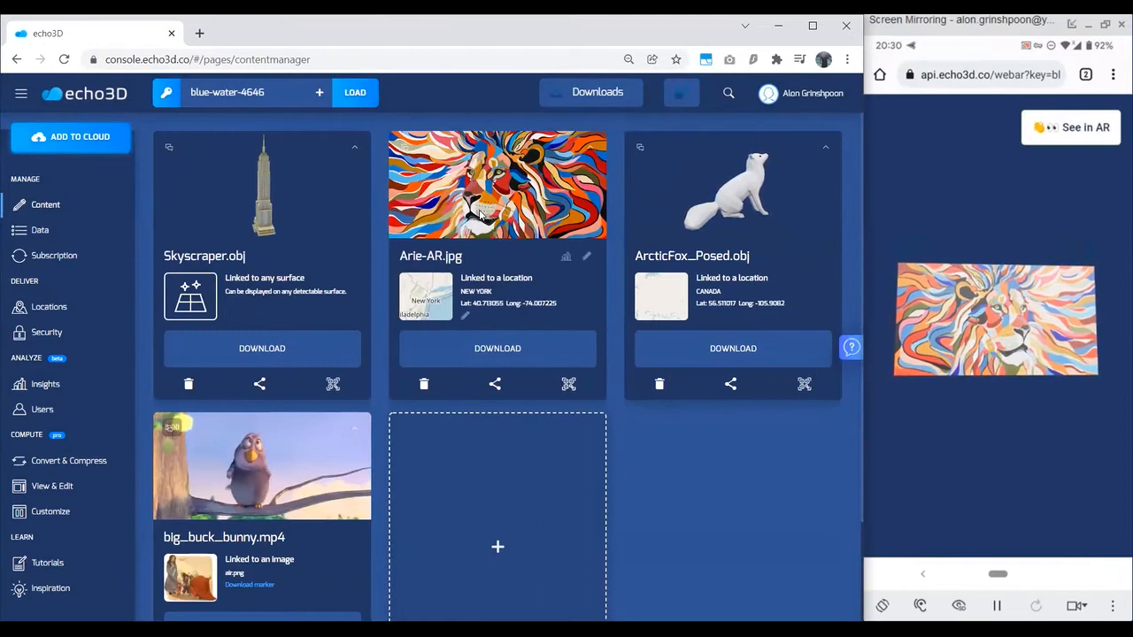
{"action": "scroll", "coordinate": [398, 362], "scroll_direction": "down", "scroll_amount": 2}
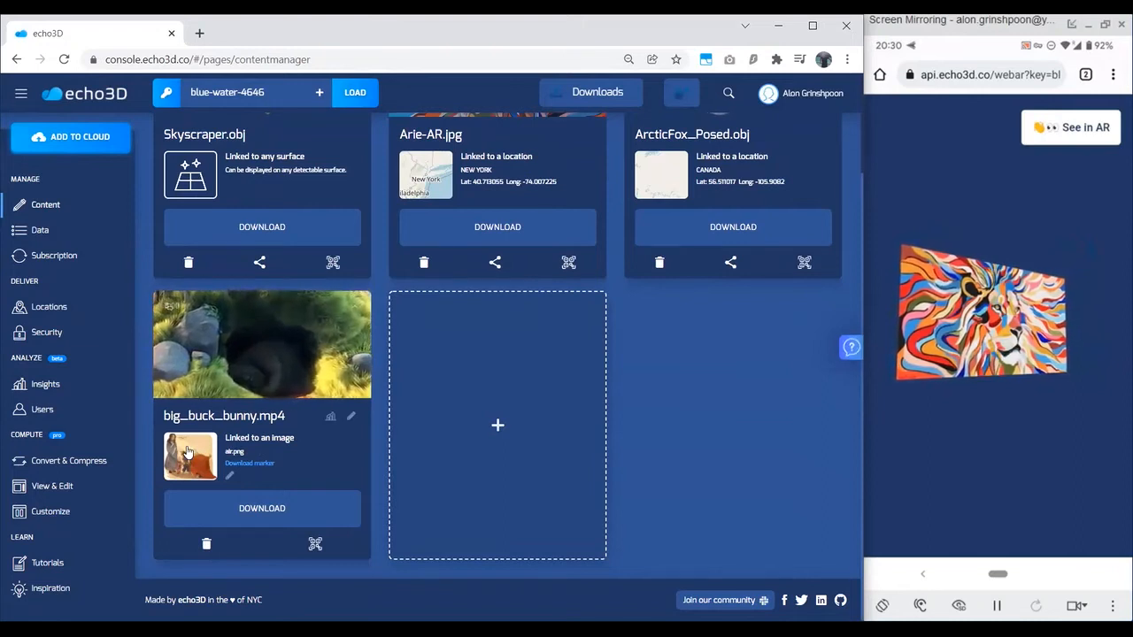
{"action": "left_click", "coordinate": [315, 543]}
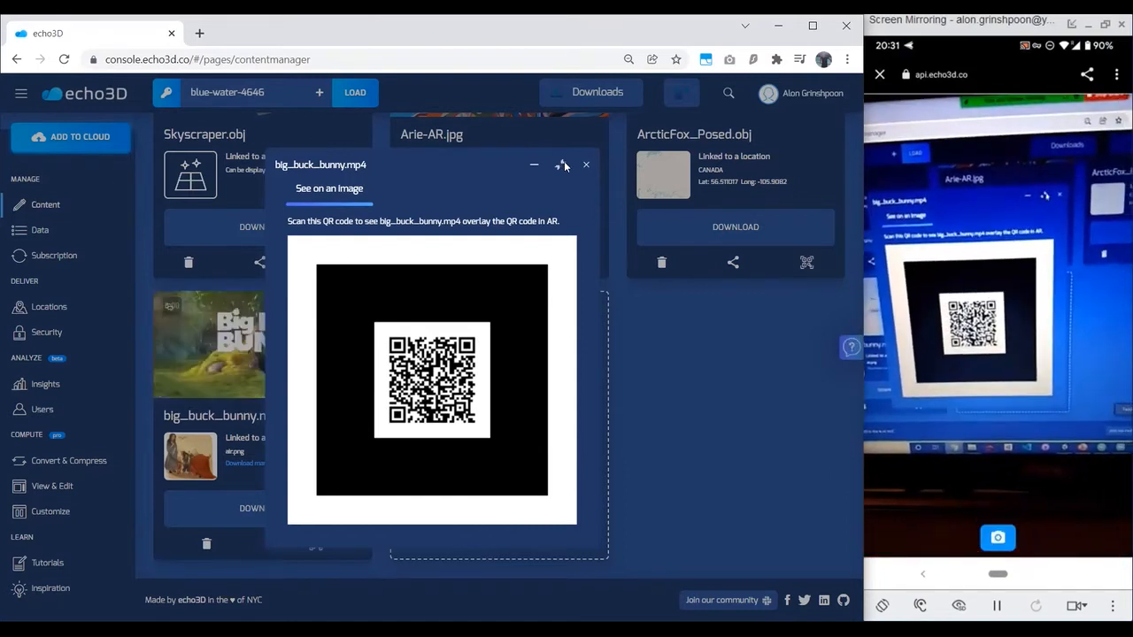
Step: Reduce the video's QR code window, display its target image air.png, and close both windows
{"action": "left_click", "coordinate": [197, 454]}
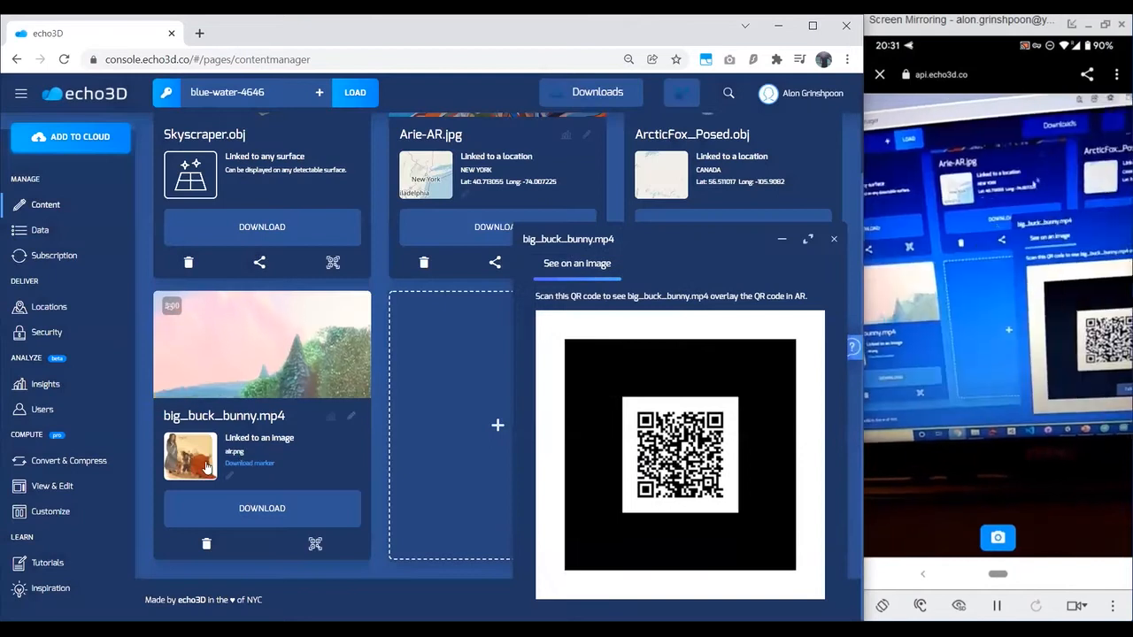
{"action": "left_click", "coordinate": [192, 456]}
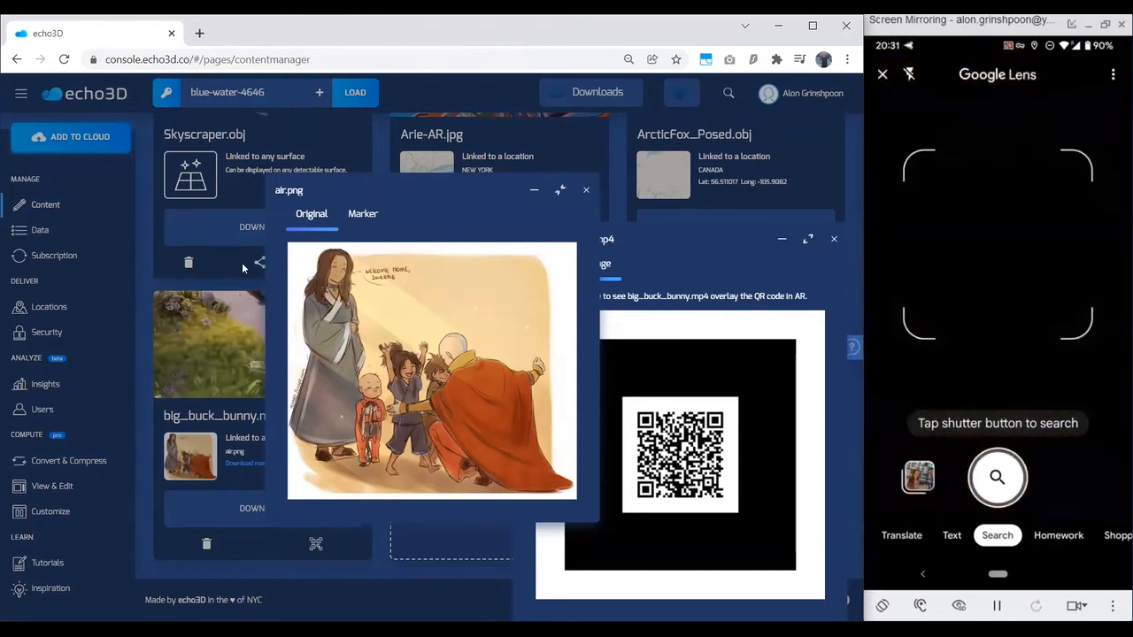
{"action": "left_click", "coordinate": [587, 191]}
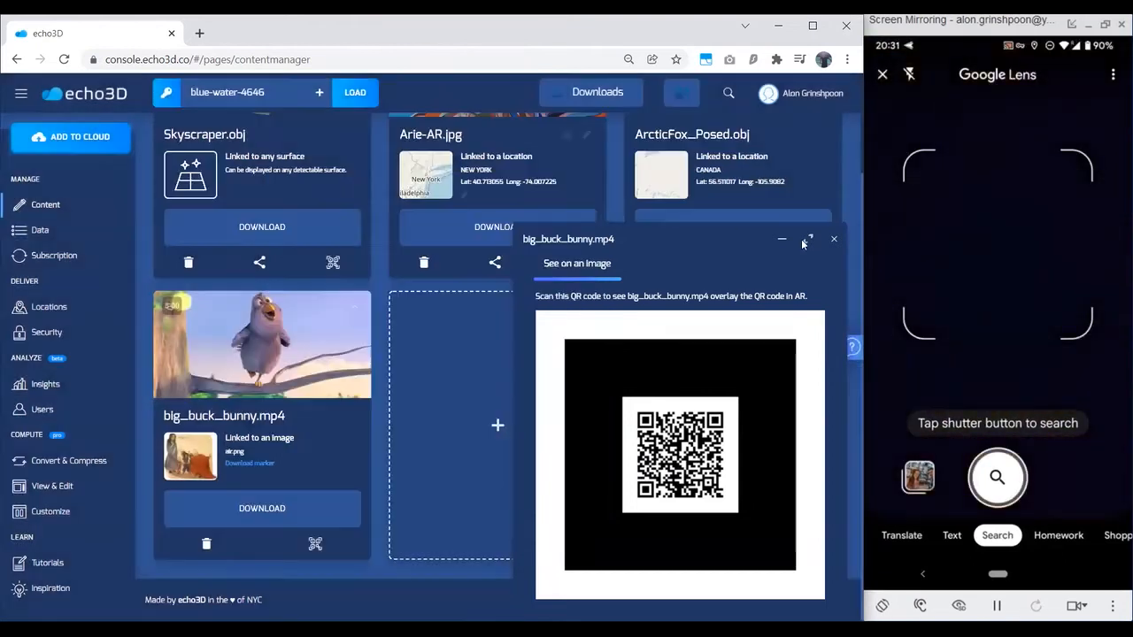
{"action": "left_click", "coordinate": [832, 239]}
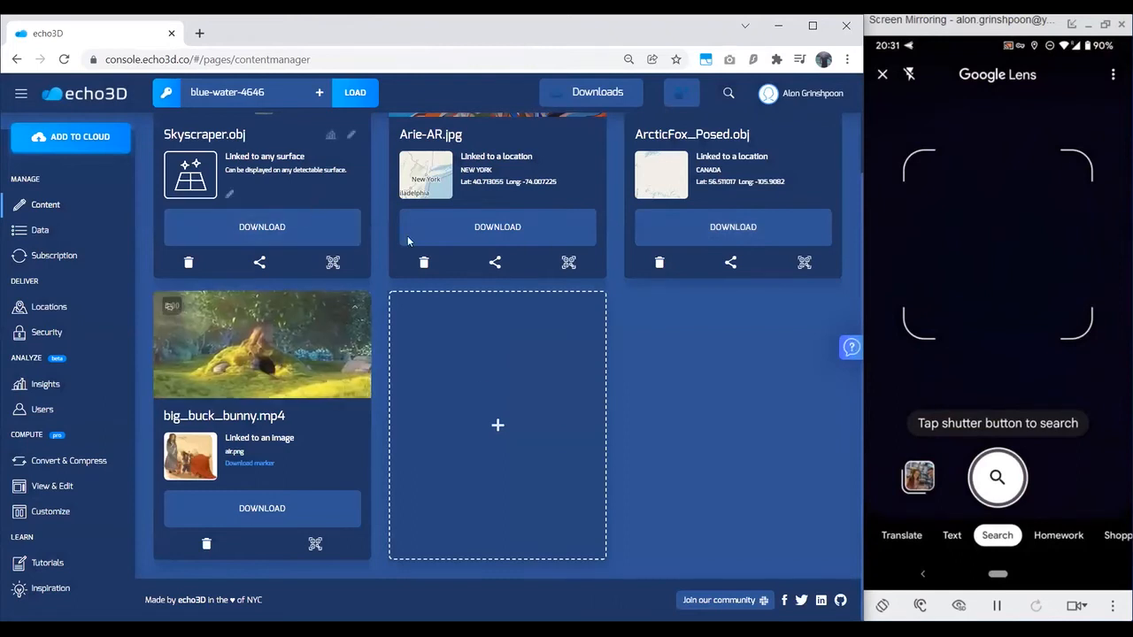
Step: Try the console's light theme and switch back to the dark theme
{"action": "scroll", "coordinate": [657, 402], "scroll_direction": "up", "scroll_amount": 1}
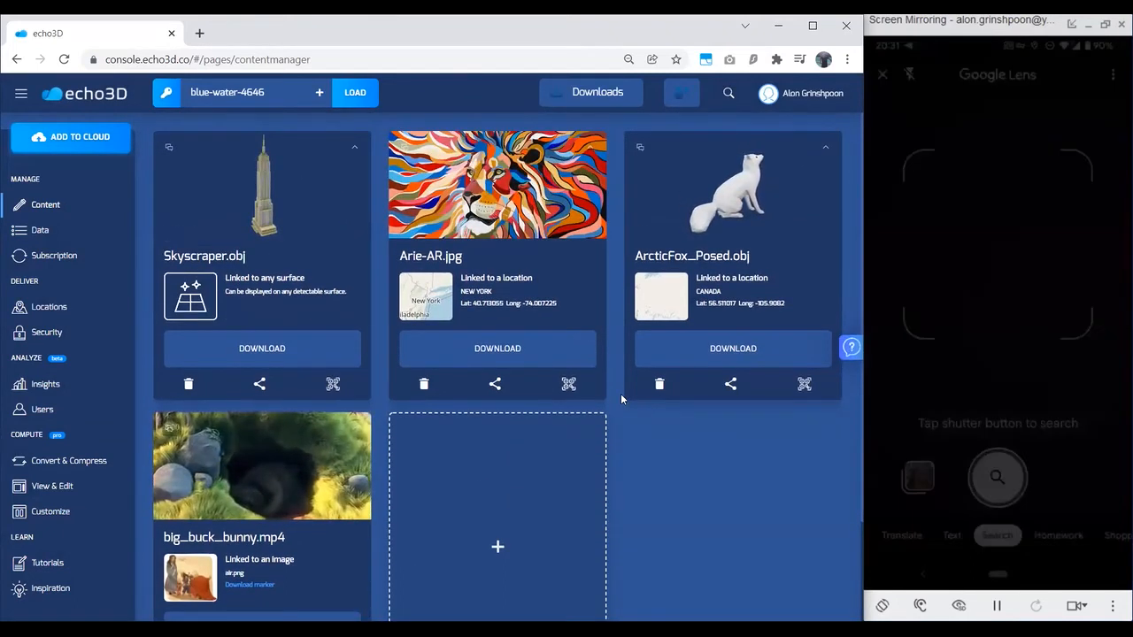
{"action": "mouse_move", "coordinate": [672, 377]}
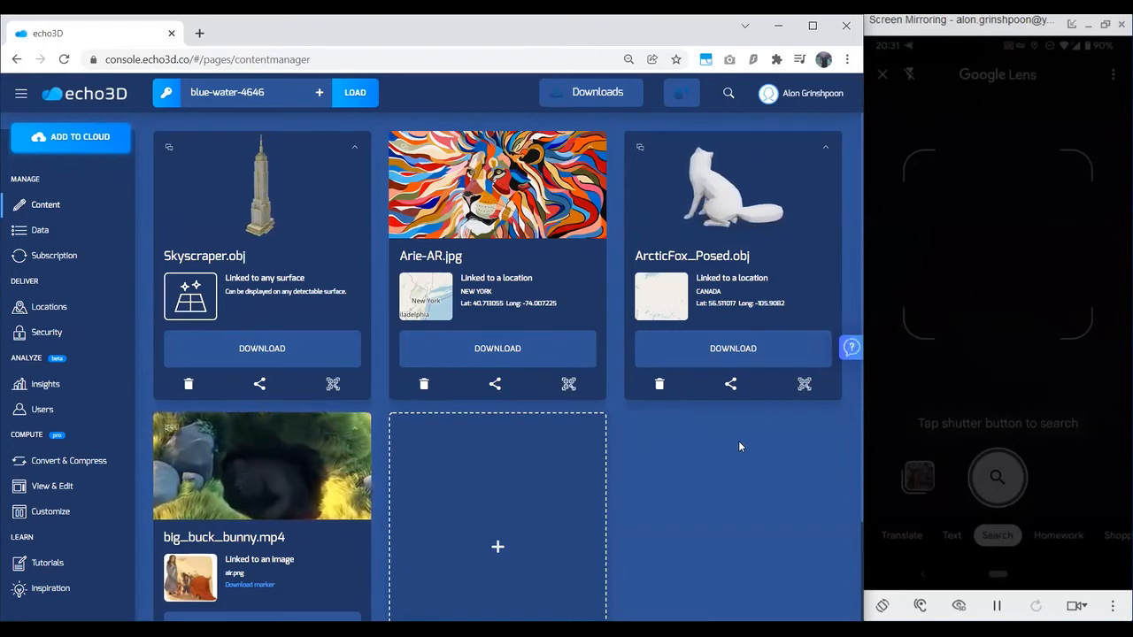
{"action": "left_click", "coordinate": [692, 100]}
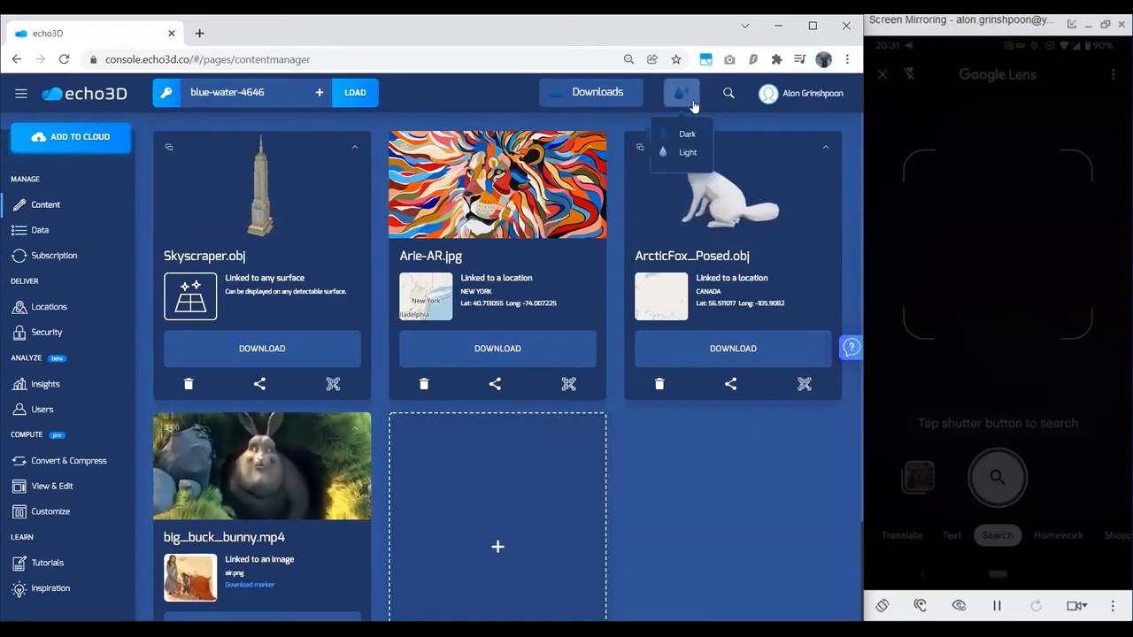
{"action": "left_click", "coordinate": [687, 151]}
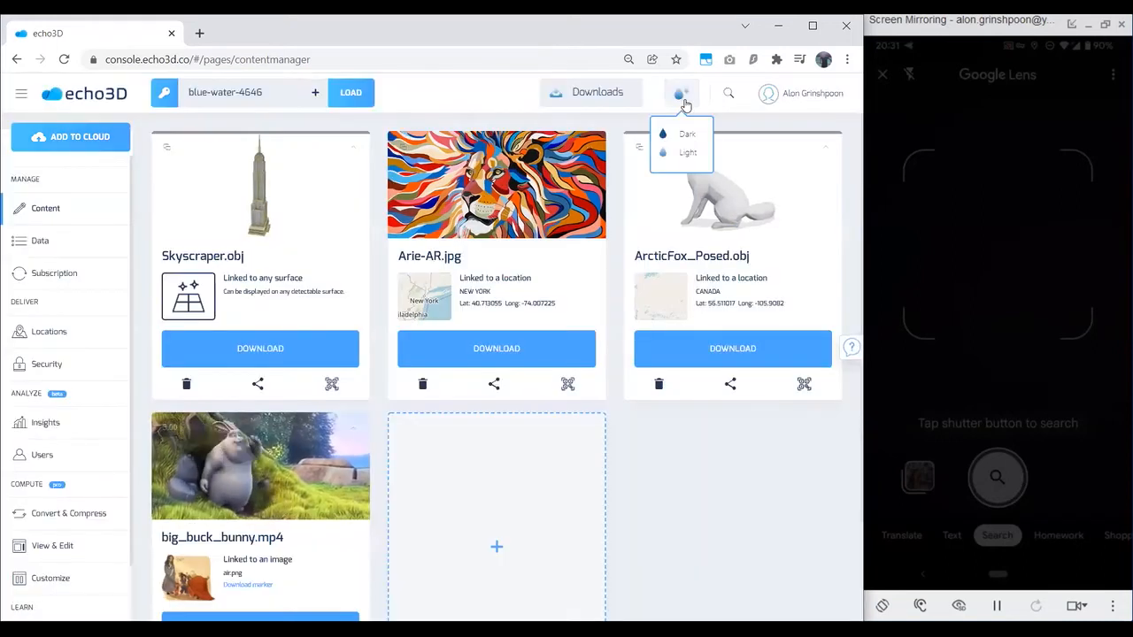
{"action": "left_click", "coordinate": [682, 133]}
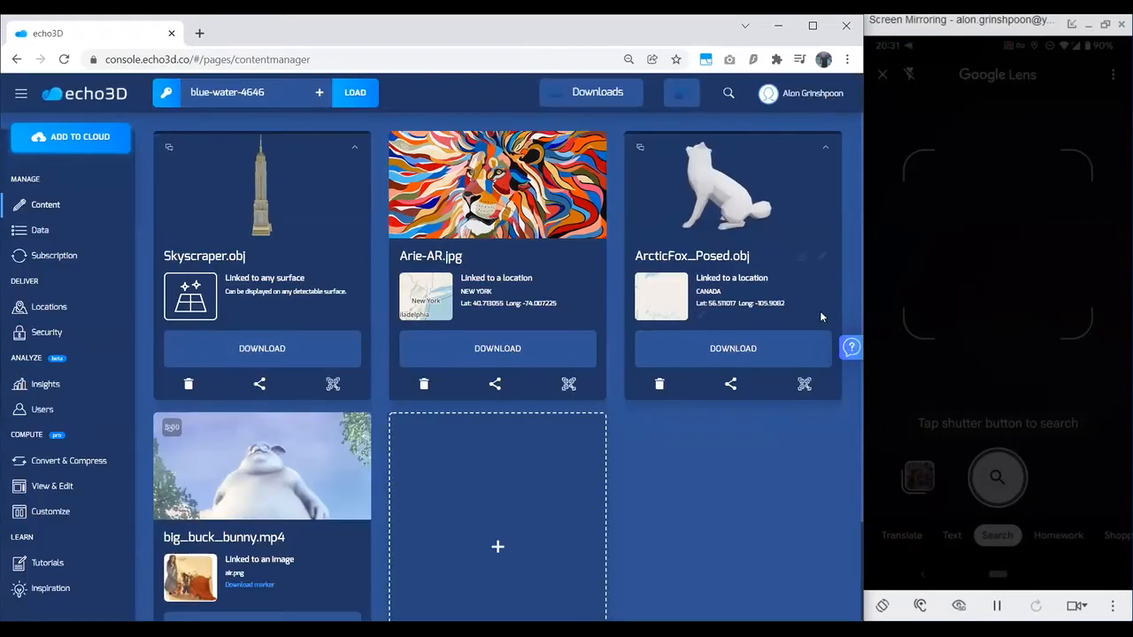
Step: Show the help options and open the echo3D documentation and GitHub pages from them
{"action": "left_click", "coordinate": [849, 349]}
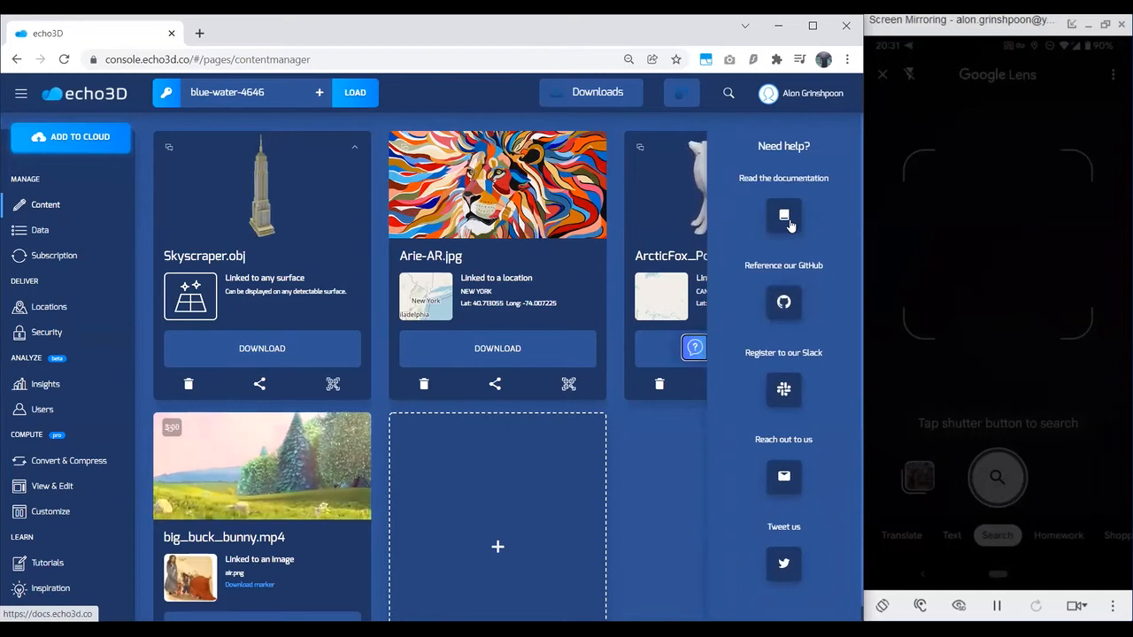
{"action": "left_click", "coordinate": [798, 303]}
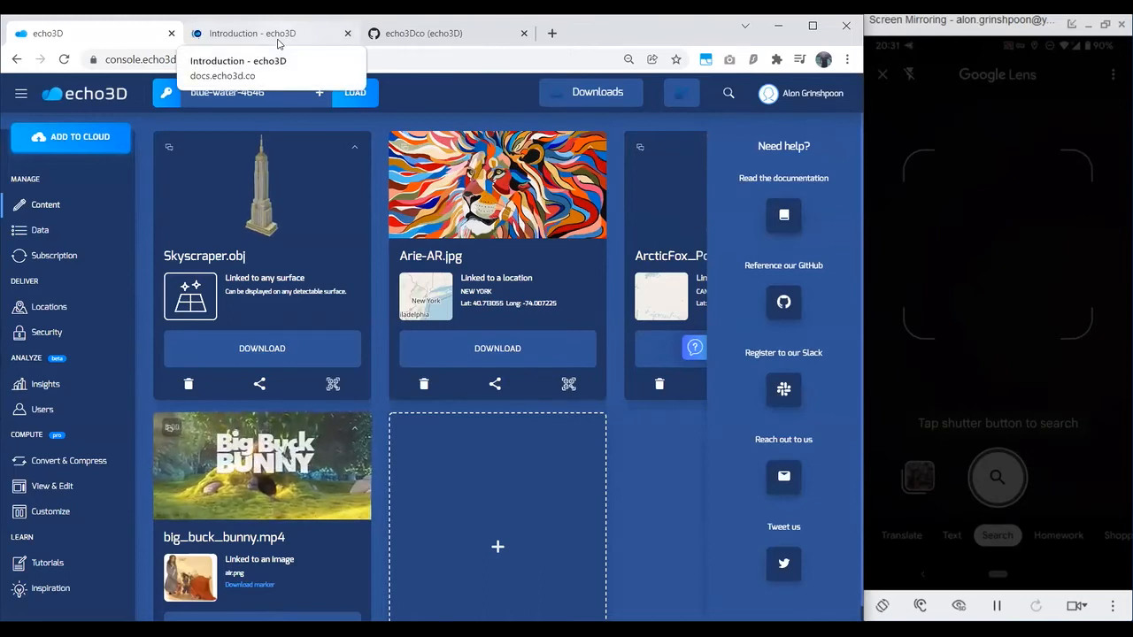
Step: Look over the echo3D documentation's Introduction page at a reduced zoom and close the page
{"action": "left_click", "coordinate": [277, 39]}
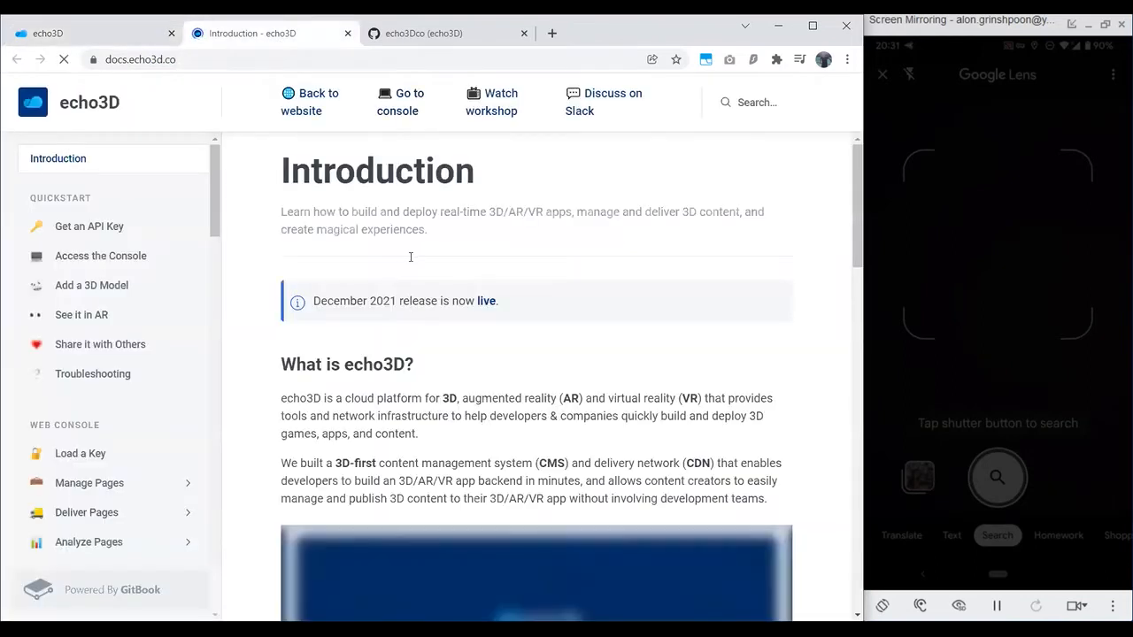
{"action": "key", "text": "ctrl+minus"}
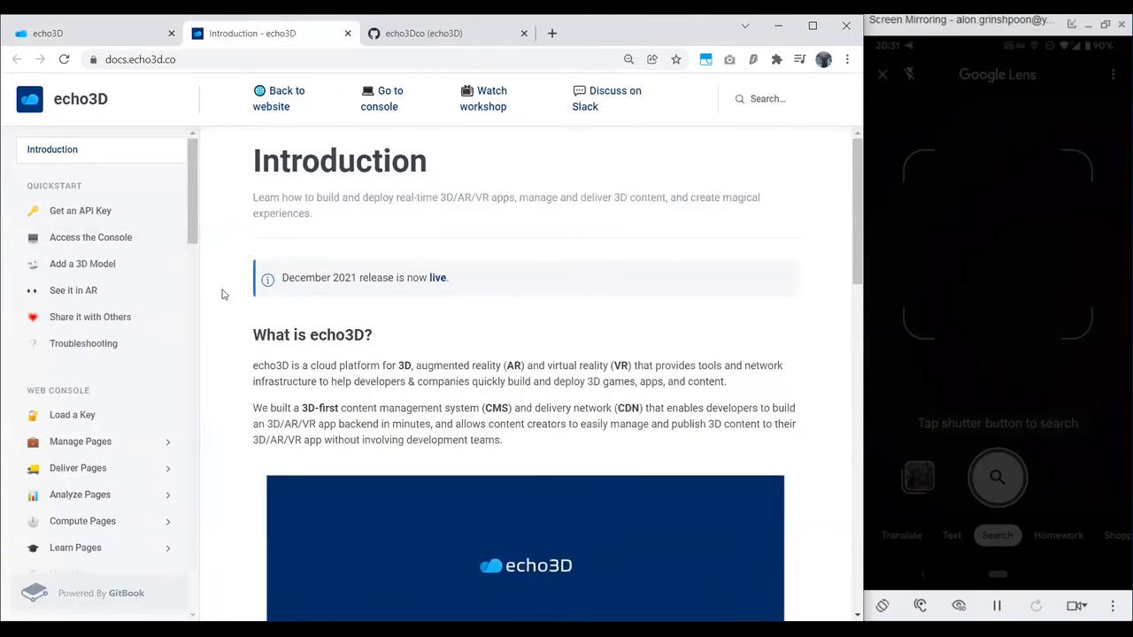
{"action": "scroll", "coordinate": [294, 301], "scroll_direction": "down", "scroll_amount": 6}
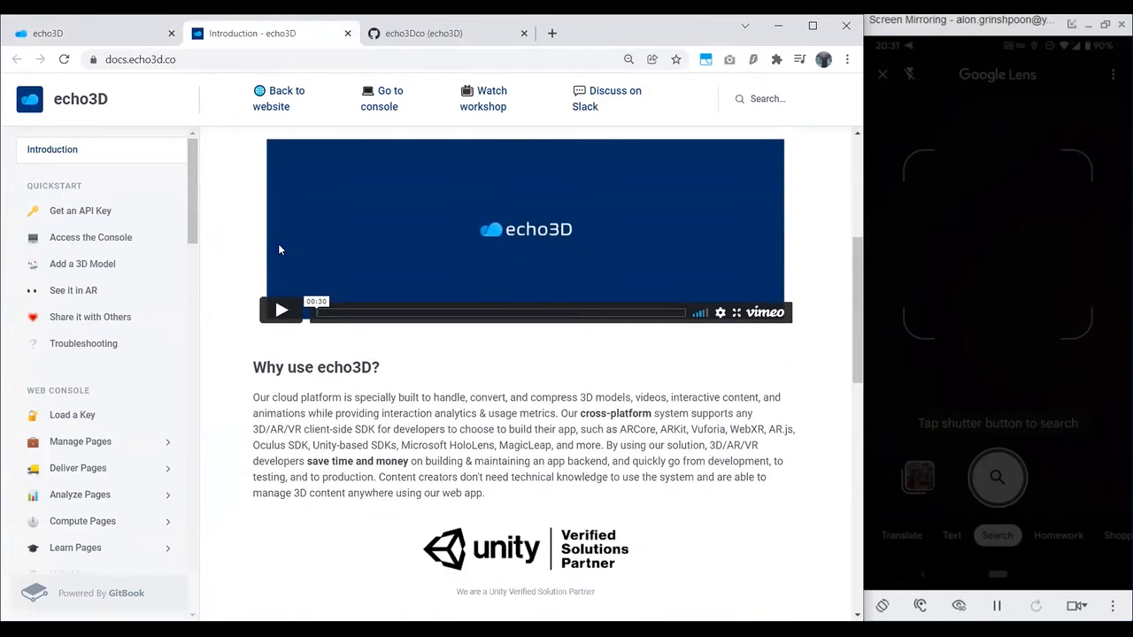
{"action": "scroll", "coordinate": [279, 250], "scroll_direction": "down", "scroll_amount": 1}
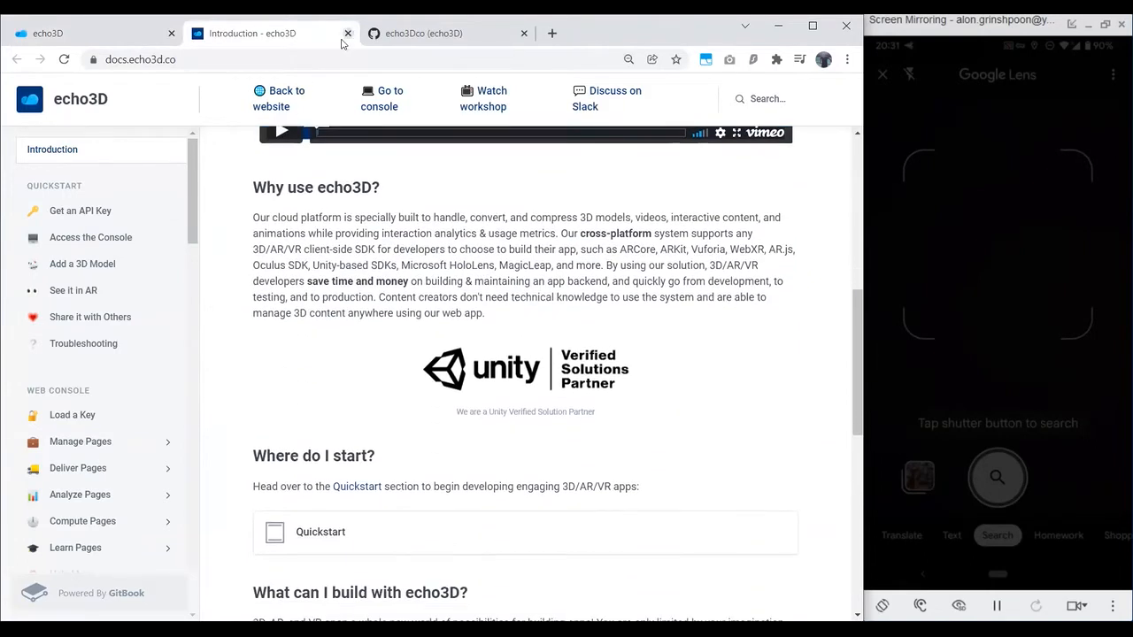
{"action": "left_click", "coordinate": [346, 34]}
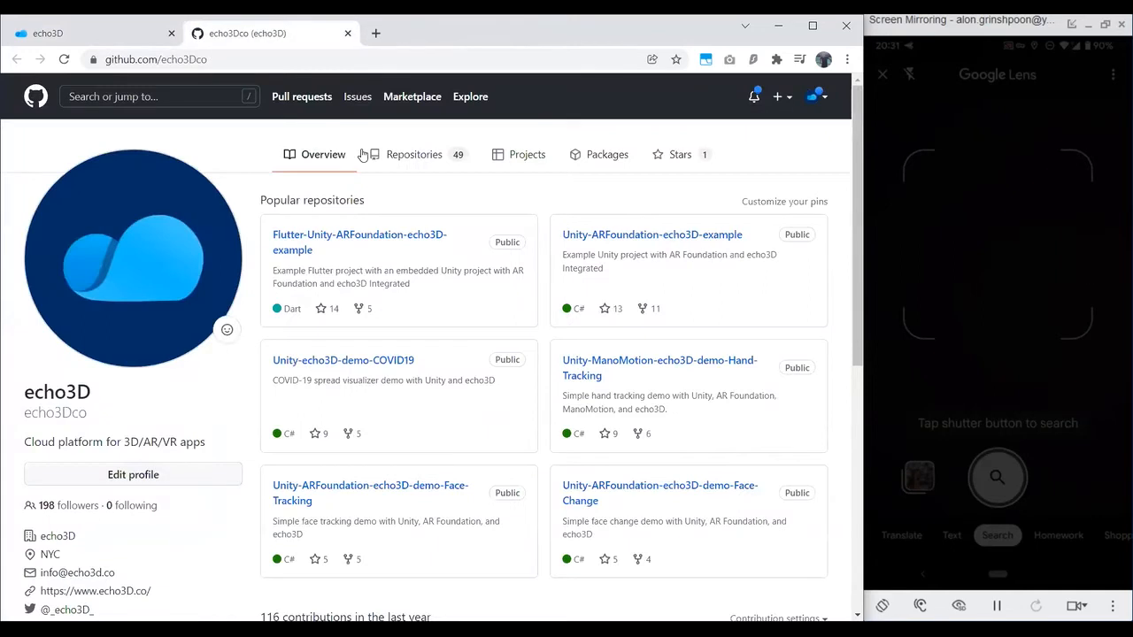
Step: List echo3D's GitHub repositories and open Unity-echo3D-demo-Disney in a new tab
{"action": "left_click", "coordinate": [401, 156]}
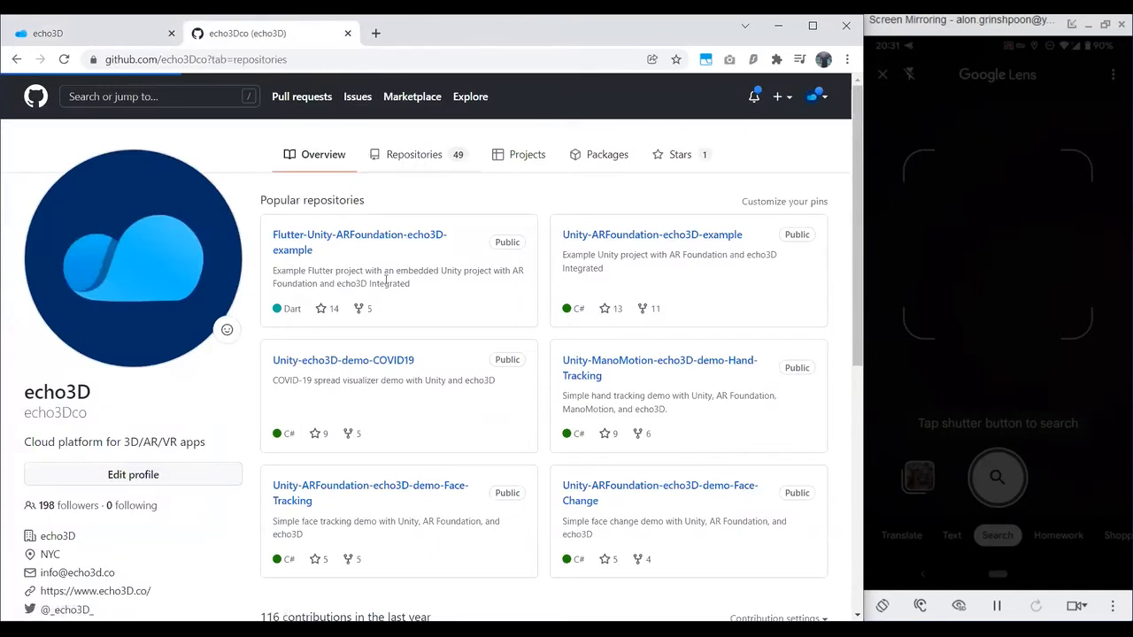
{"action": "scroll", "coordinate": [373, 282], "scroll_direction": "down", "scroll_amount": 3}
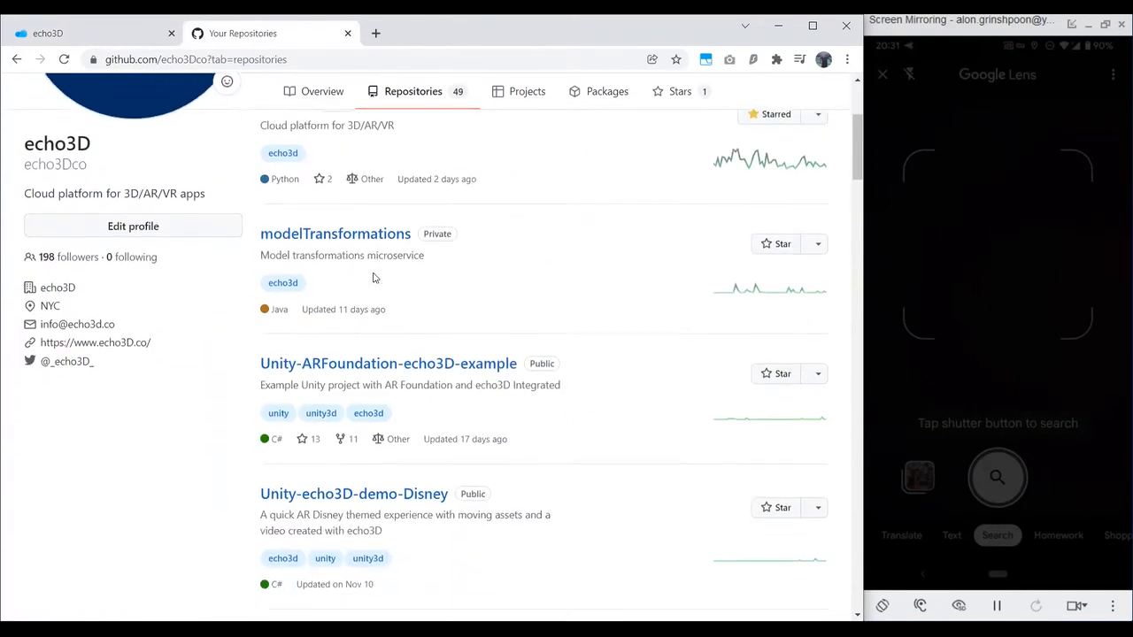
{"action": "scroll", "coordinate": [385, 285], "scroll_direction": "down", "scroll_amount": 1}
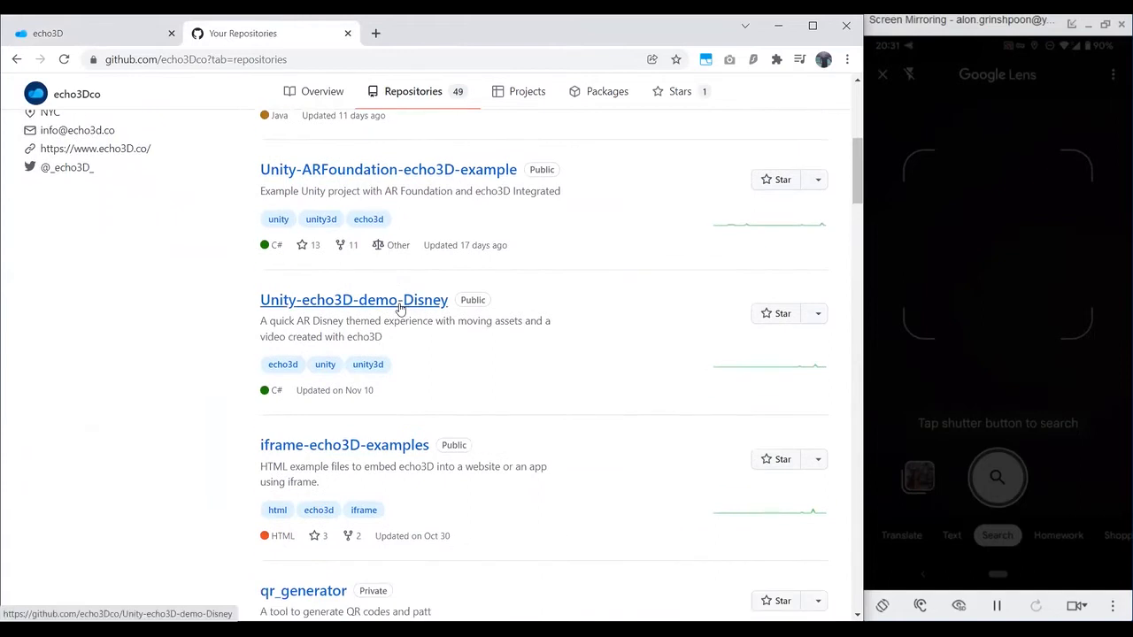
{"action": "middle_click", "coordinate": [400, 306]}
Step: Open the Interior-Design, Car-Racing, Freaky-Museum and Remote-Work demo repositories in new tabs
{"action": "scroll", "coordinate": [405, 310], "scroll_direction": "down", "scroll_amount": 3}
{"action": "scroll", "coordinate": [434, 430], "scroll_direction": "down", "scroll_amount": 5}
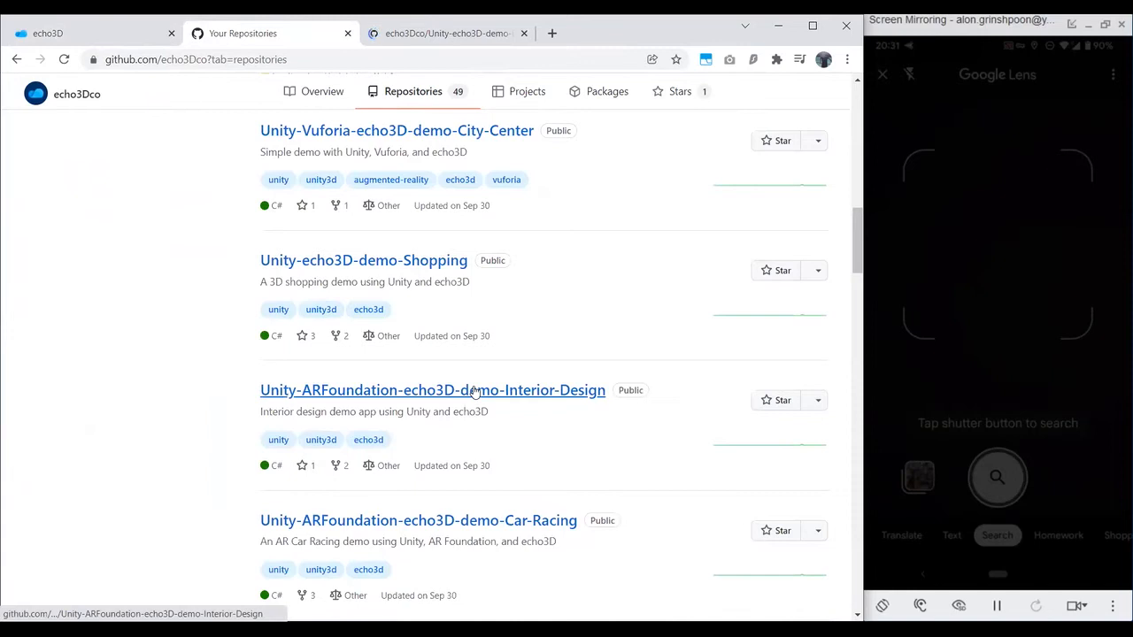
{"action": "middle_click", "coordinate": [503, 519]}
{"action": "scroll", "coordinate": [513, 478], "scroll_direction": "down", "scroll_amount": 4}
{"action": "middle_click", "coordinate": [461, 360]}
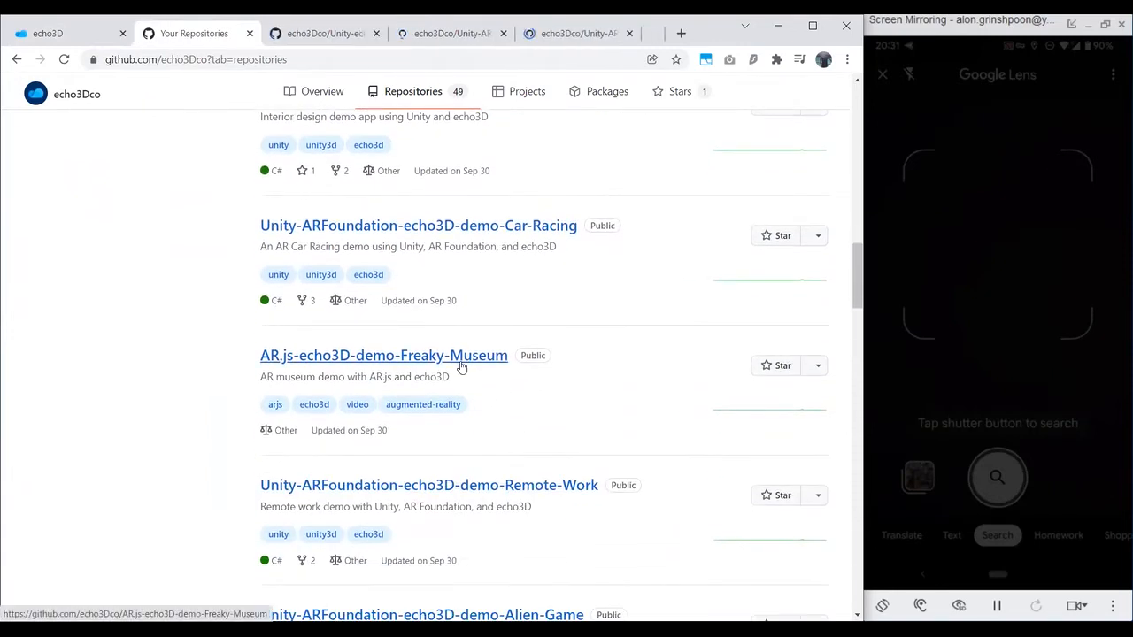
{"action": "scroll", "coordinate": [526, 402], "scroll_direction": "down", "scroll_amount": 1}
{"action": "scroll", "coordinate": [569, 328], "scroll_direction": "down", "scroll_amount": 1}
{"action": "middle_click", "coordinate": [576, 336]}
Step: Open the Unity-echo3D-demo-COVID19 and Unity-ARFoundation-echo3D-demo-Solar-System repositories in new tabs
{"action": "scroll", "coordinate": [572, 349], "scroll_direction": "down", "scroll_amount": 4}
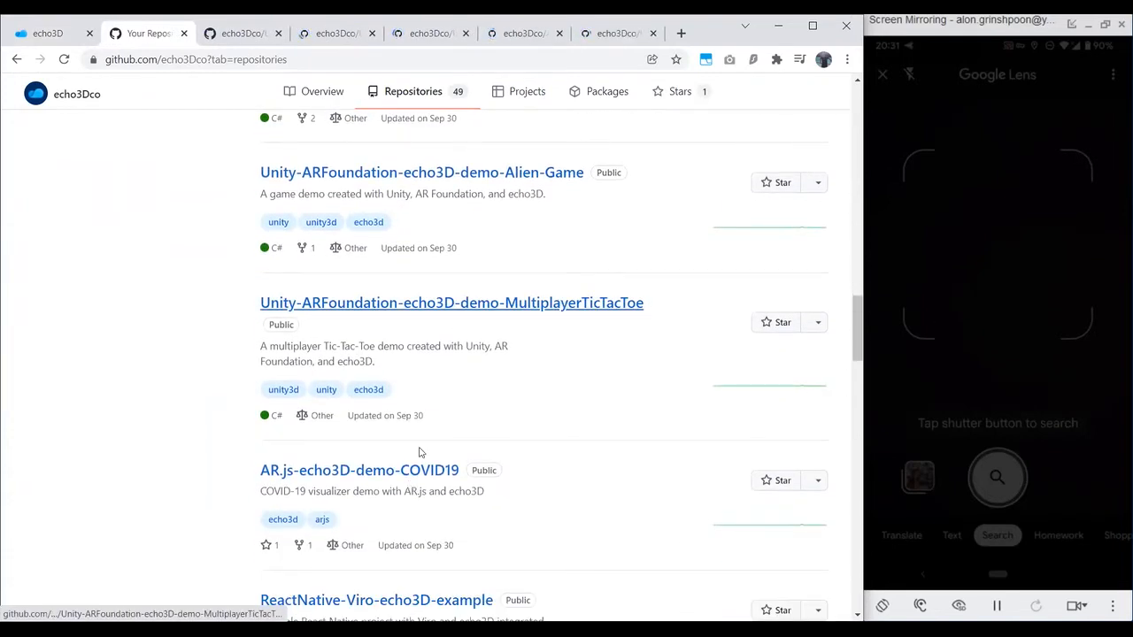
{"action": "scroll", "coordinate": [421, 447], "scroll_direction": "down", "scroll_amount": 3}
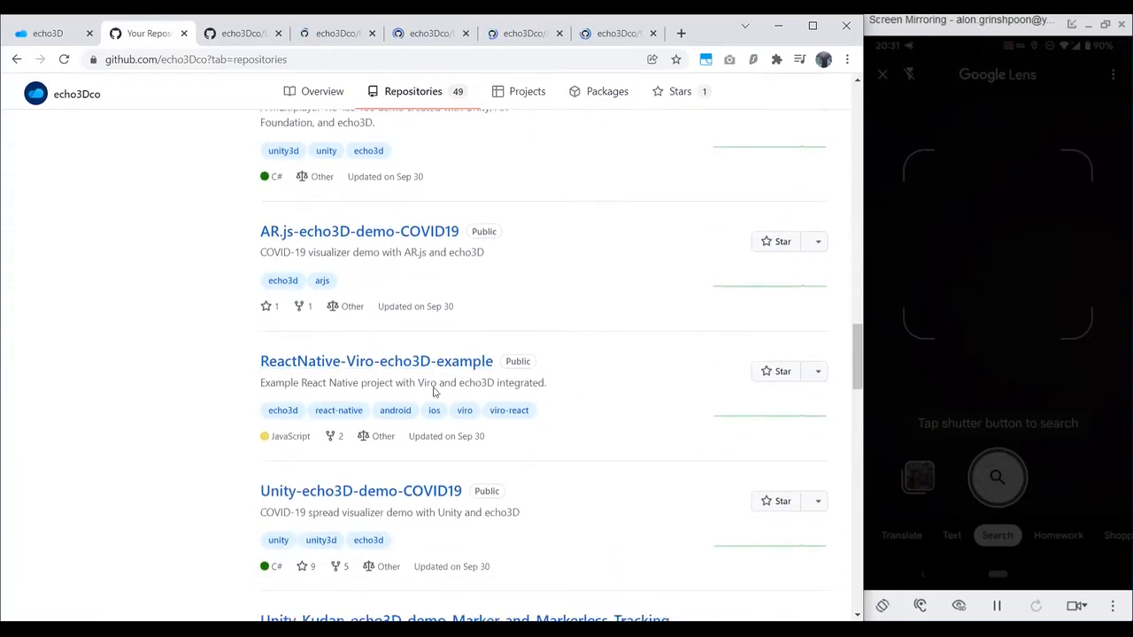
{"action": "scroll", "coordinate": [433, 392], "scroll_direction": "down", "scroll_amount": 2}
{"action": "middle_click", "coordinate": [423, 363]}
{"action": "scroll", "coordinate": [484, 391], "scroll_direction": "down", "scroll_amount": 3}
{"action": "scroll", "coordinate": [484, 391], "scroll_direction": "down", "scroll_amount": 3}
{"action": "middle_click", "coordinate": [562, 363]}
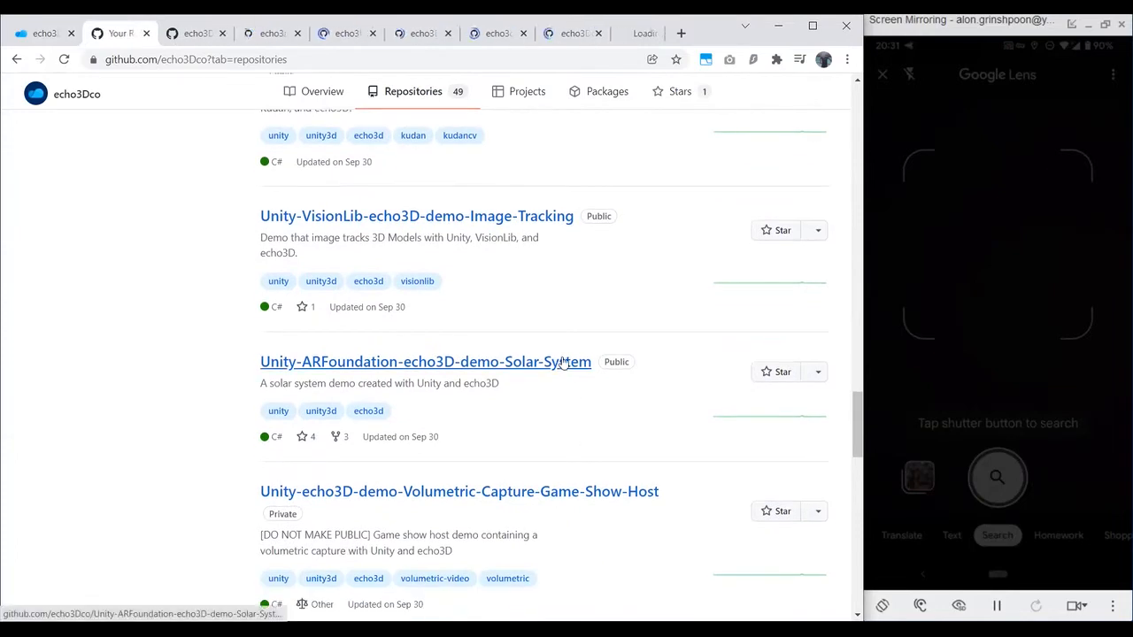
Step: Open the Living-Room-TV and Election demo repositories in new tabs and close the repository list
{"action": "scroll", "coordinate": [564, 387], "scroll_direction": "down", "scroll_amount": 7}
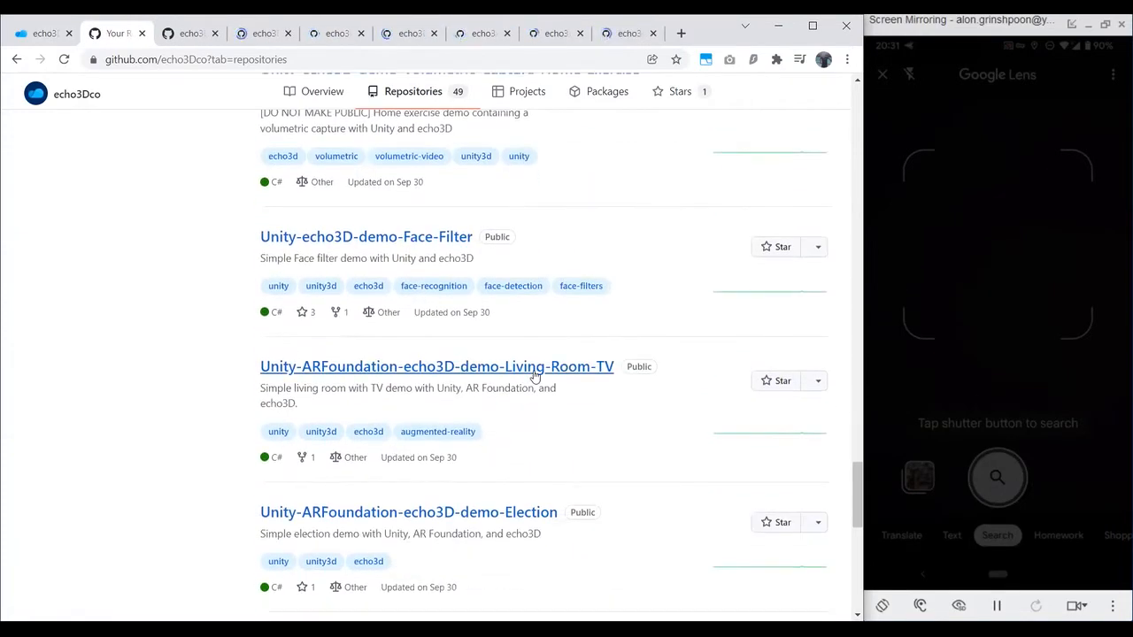
{"action": "middle_click", "coordinate": [534, 369]}
{"action": "scroll", "coordinate": [531, 374], "scroll_direction": "down", "scroll_amount": 2}
{"action": "middle_click", "coordinate": [518, 366]}
{"action": "scroll", "coordinate": [442, 400], "scroll_direction": "down", "scroll_amount": 3}
{"action": "scroll", "coordinate": [478, 418], "scroll_direction": "down", "scroll_amount": 3}
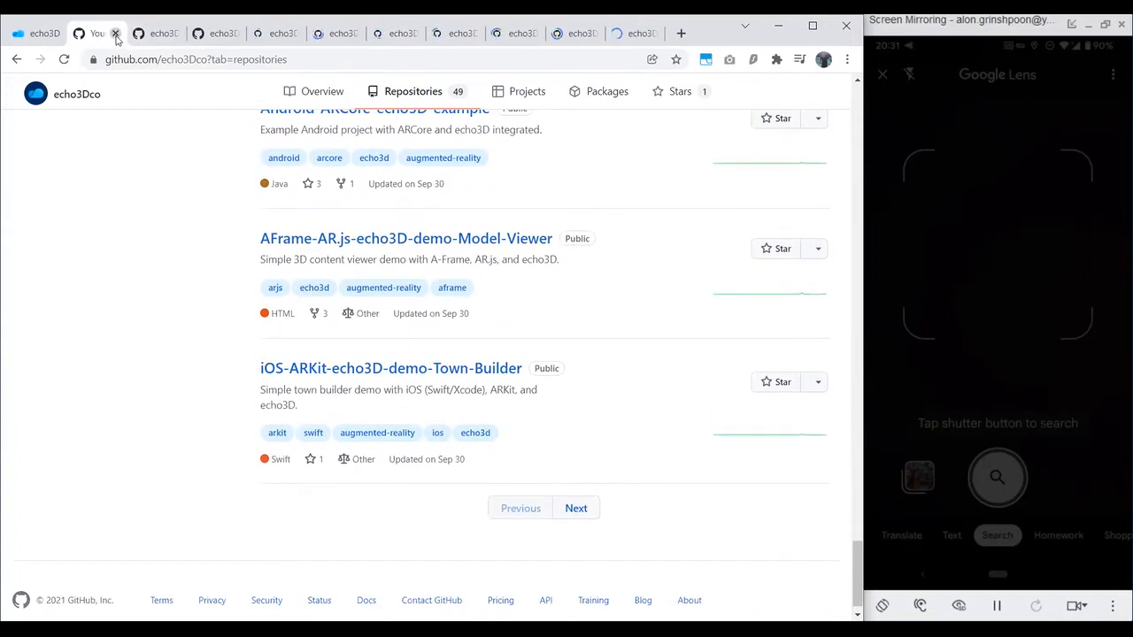
{"action": "key", "text": "ctrl+w"}
Step: Look through the Disney demo's README and its AR screenshots and close its tab
{"action": "scroll", "coordinate": [372, 260], "scroll_direction": "down", "scroll_amount": 9}
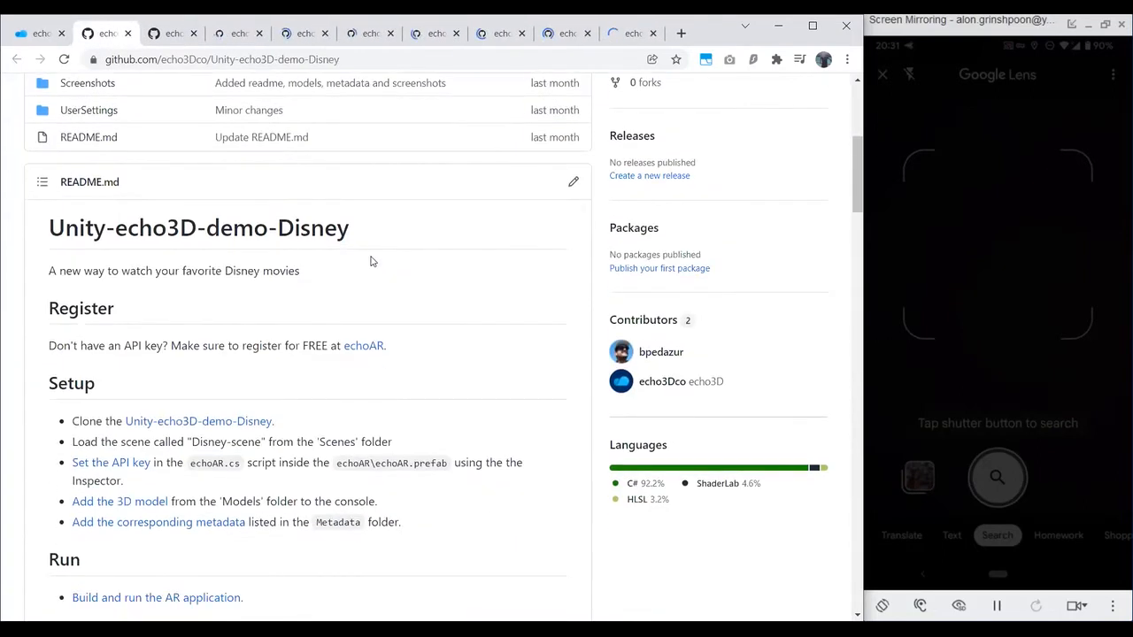
{"action": "scroll", "coordinate": [372, 260], "scroll_direction": "down", "scroll_amount": 7}
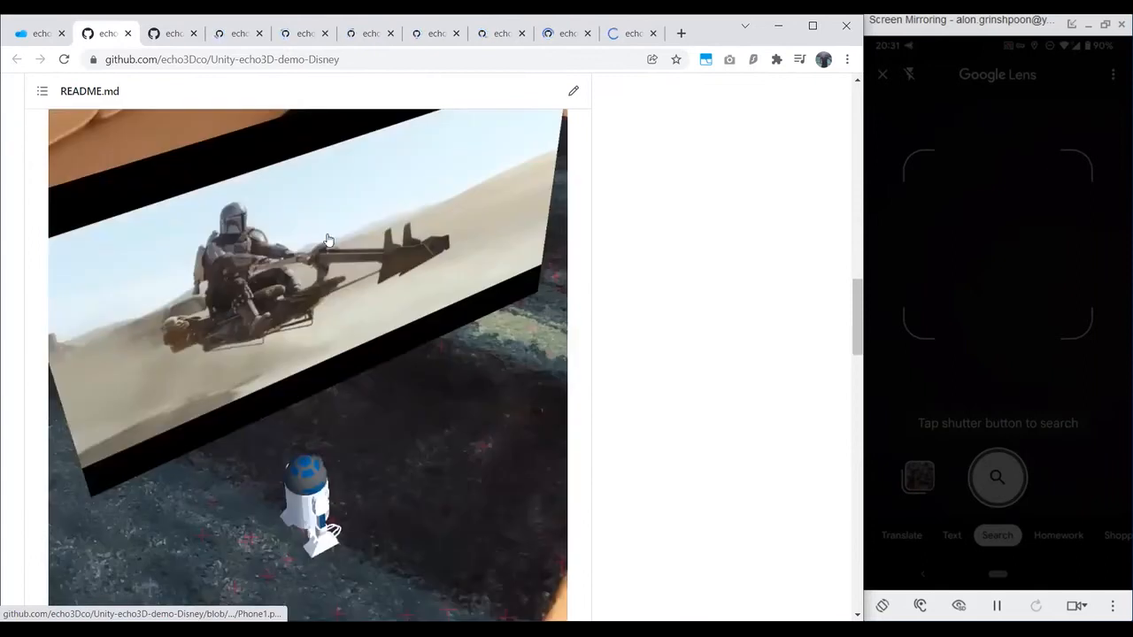
{"action": "scroll", "coordinate": [318, 309], "scroll_direction": "down", "scroll_amount": 3}
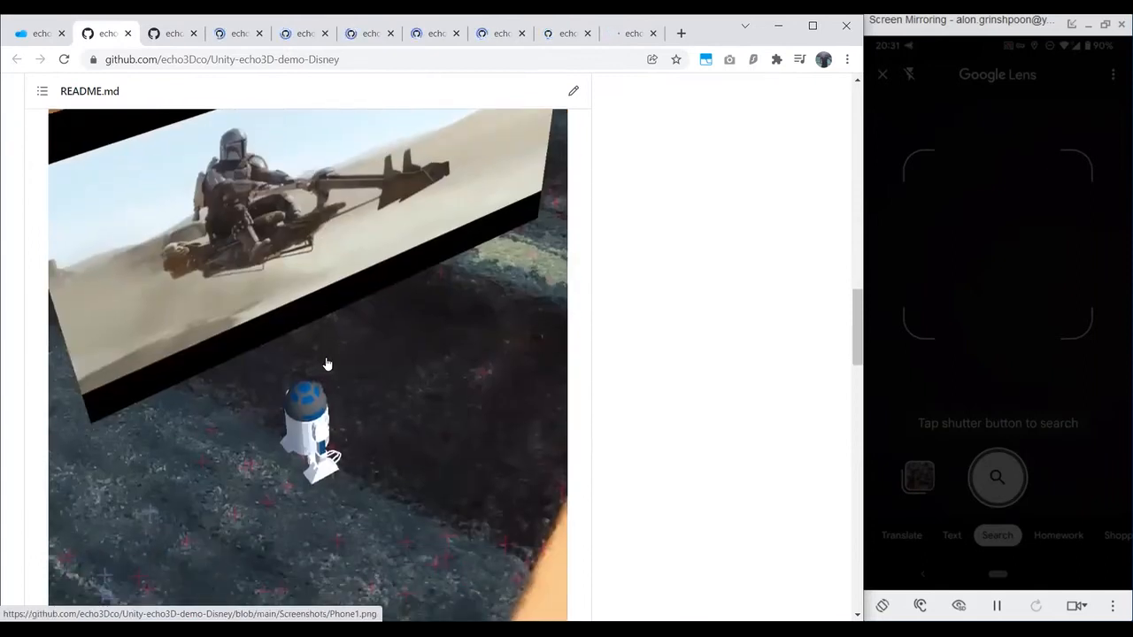
{"action": "scroll", "coordinate": [325, 364], "scroll_direction": "down", "scroll_amount": 8}
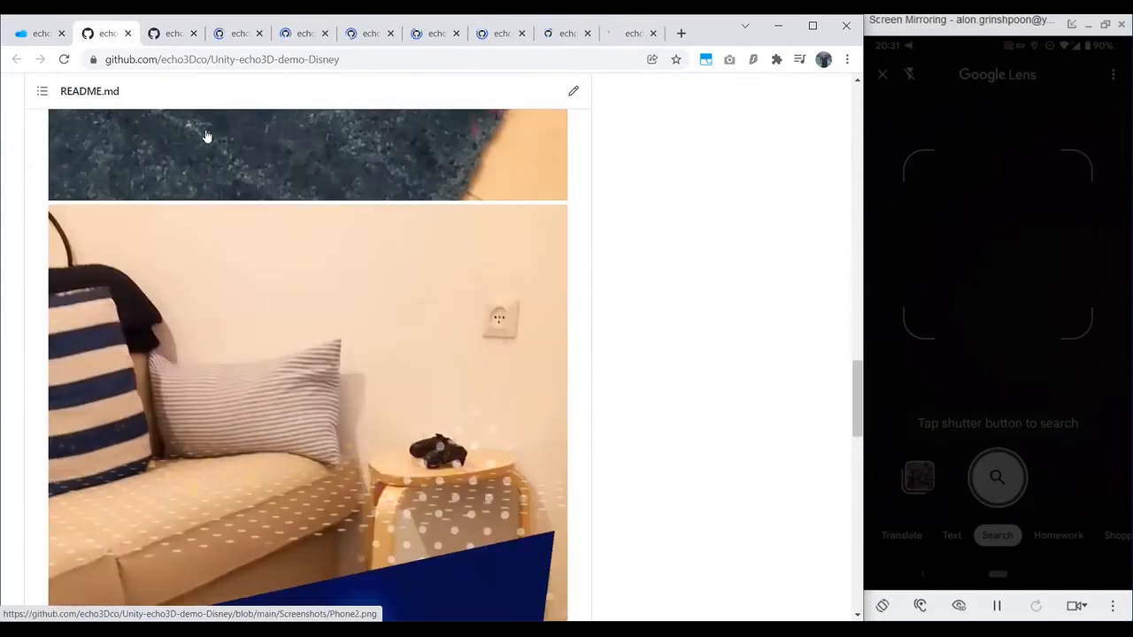
{"action": "left_click", "coordinate": [129, 34]}
Step: View the Interior-Design demo's README and furniture screenshot and close its tab
{"action": "scroll", "coordinate": [316, 245], "scroll_direction": "down", "scroll_amount": 10}
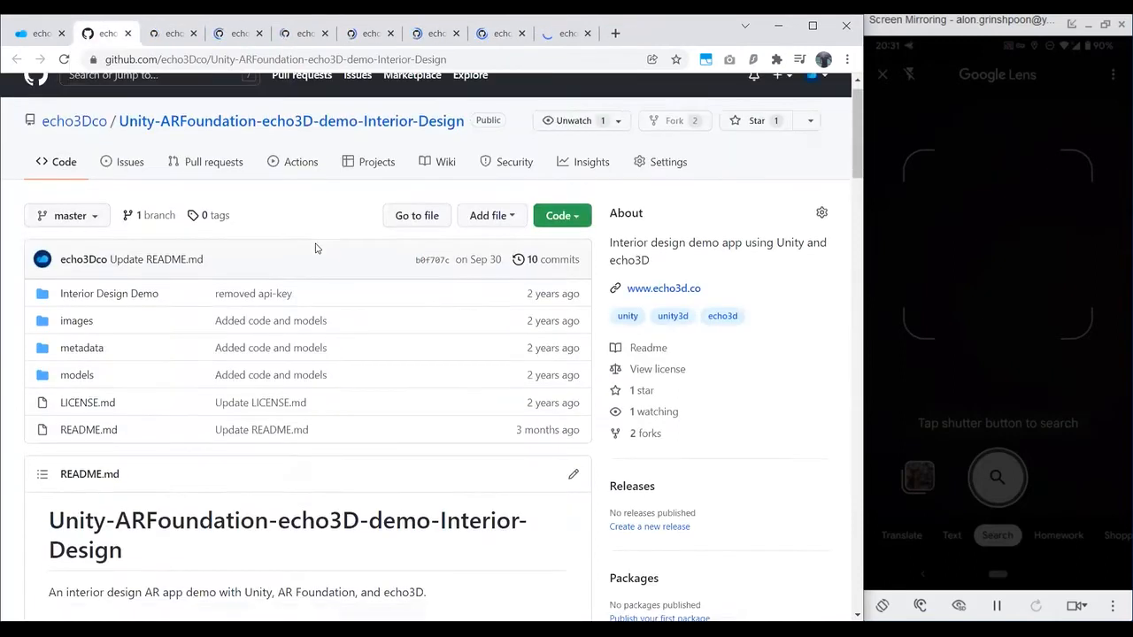
{"action": "scroll", "coordinate": [273, 285], "scroll_direction": "down", "scroll_amount": 10}
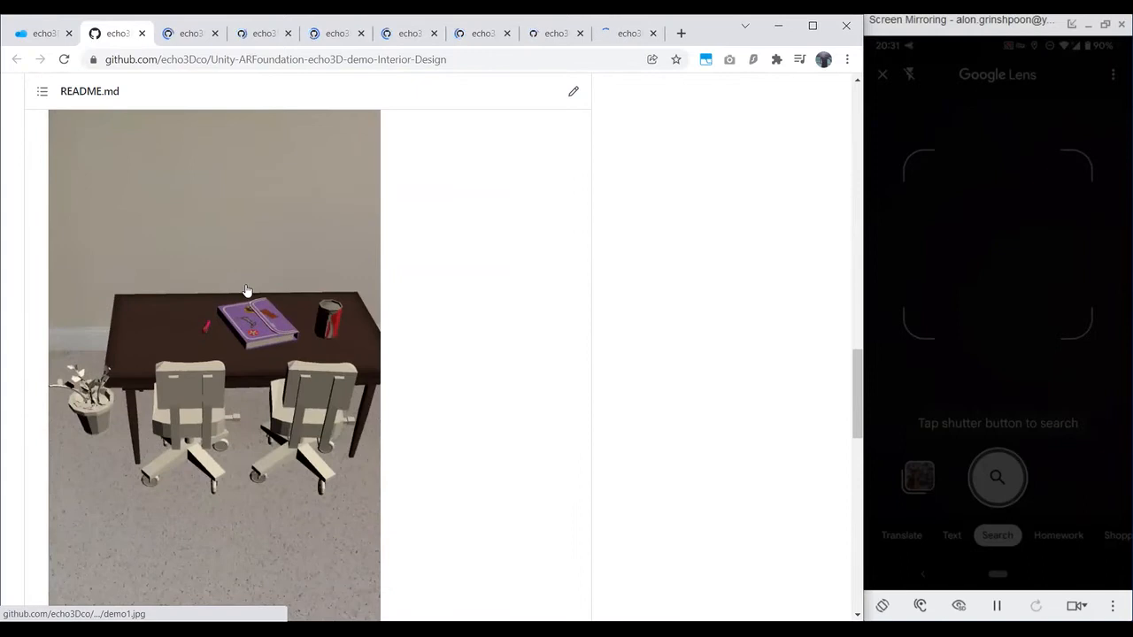
{"action": "left_click", "coordinate": [142, 34]}
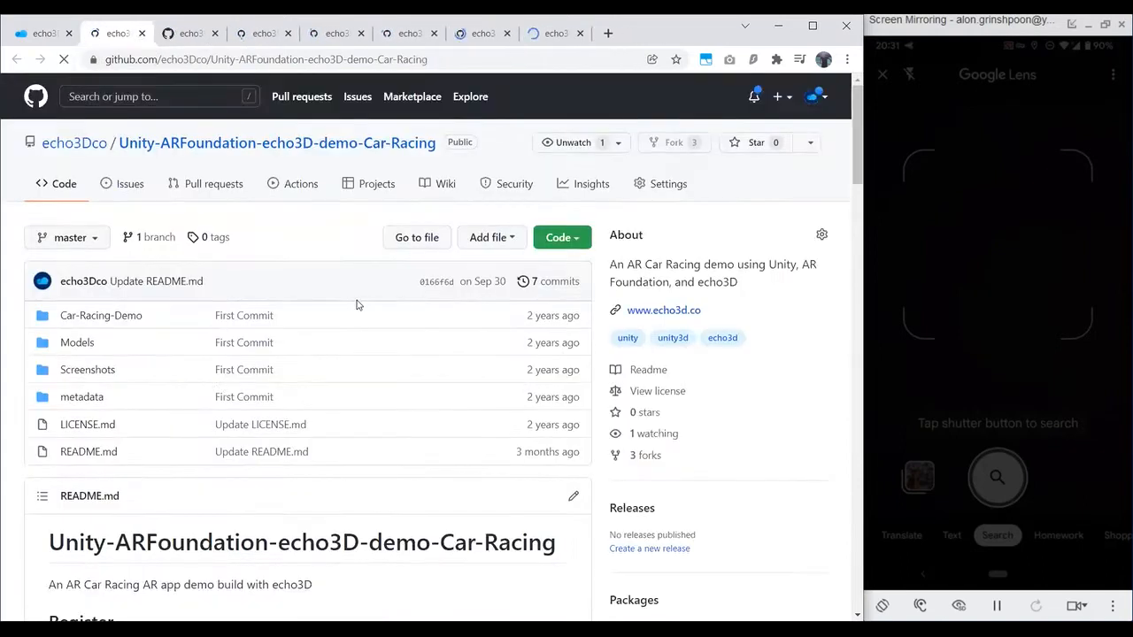
Step: Examine the race track screenshots in the Car-Racing demo's README and close its tab
{"action": "scroll", "coordinate": [356, 304], "scroll_direction": "down", "scroll_amount": 15}
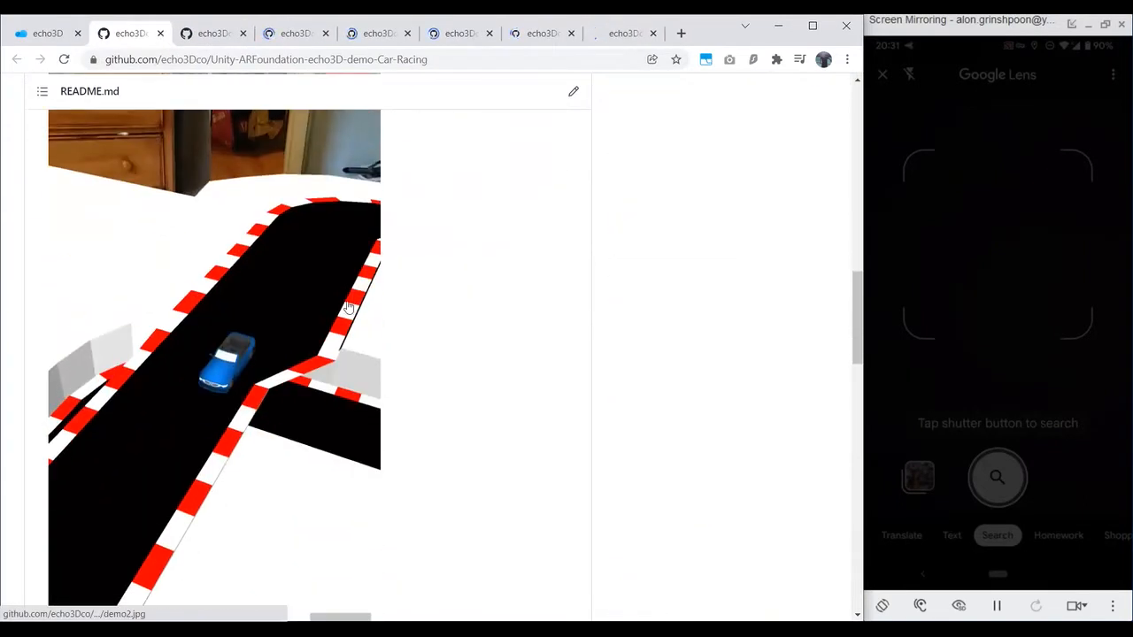
{"action": "scroll", "coordinate": [320, 338], "scroll_direction": "down", "scroll_amount": 6}
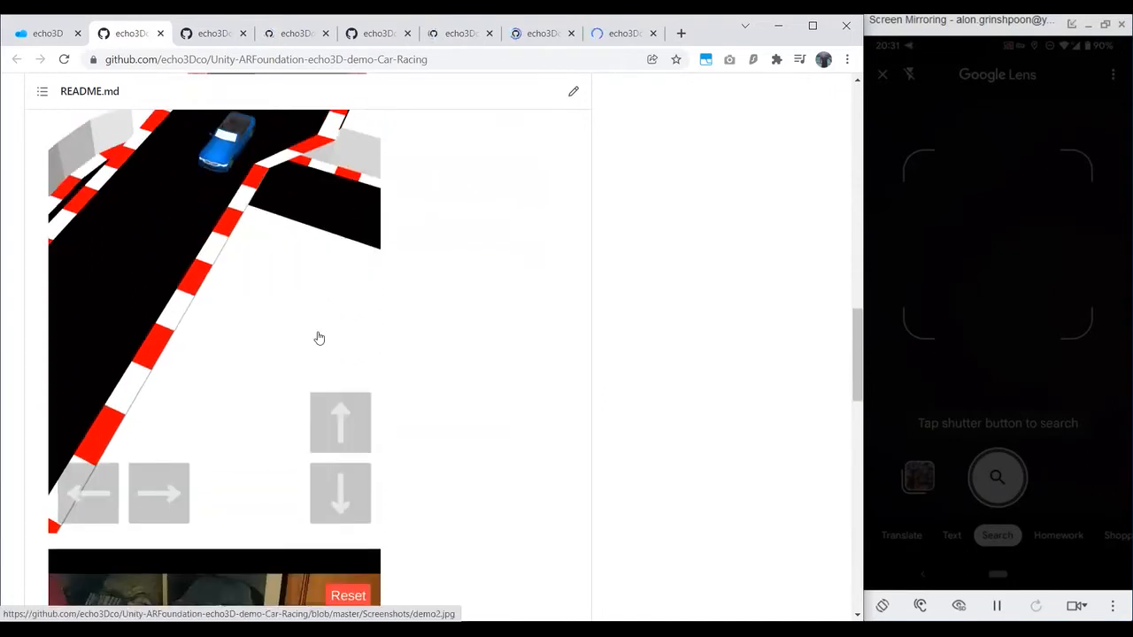
{"action": "scroll", "coordinate": [321, 332], "scroll_direction": "down", "scroll_amount": 1}
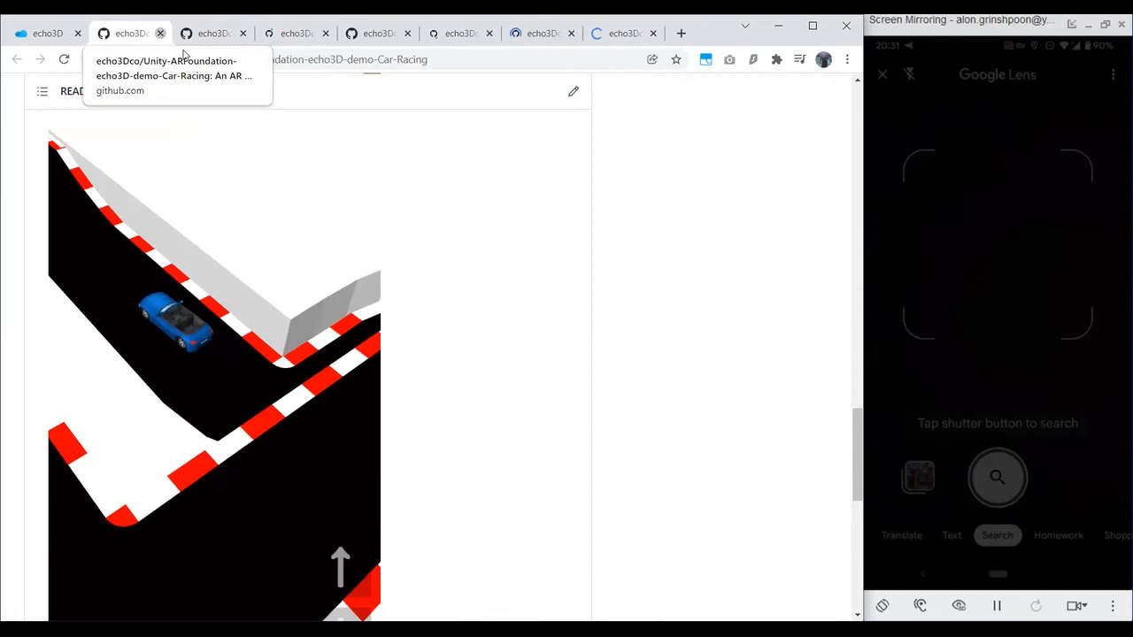
{"action": "left_click", "coordinate": [160, 33]}
Step: Review the Freaky-Museum demo's setup notes, museum wall images and console screenshot, and close its tab
{"action": "scroll", "coordinate": [354, 321], "scroll_direction": "down", "scroll_amount": 3}
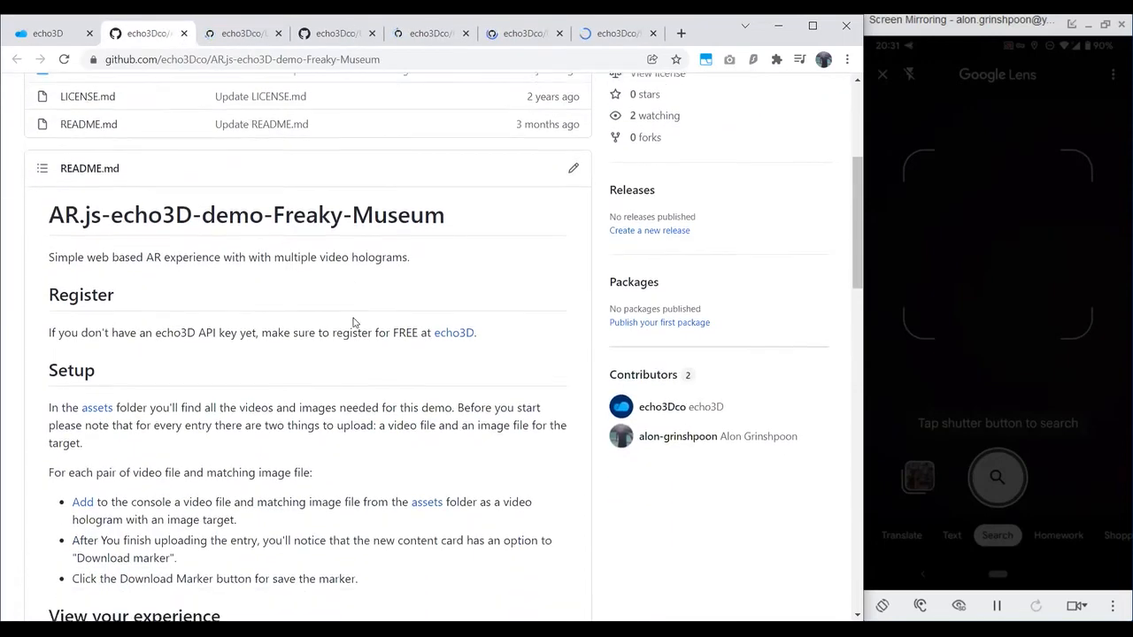
{"action": "scroll", "coordinate": [353, 323], "scroll_direction": "down", "scroll_amount": 8}
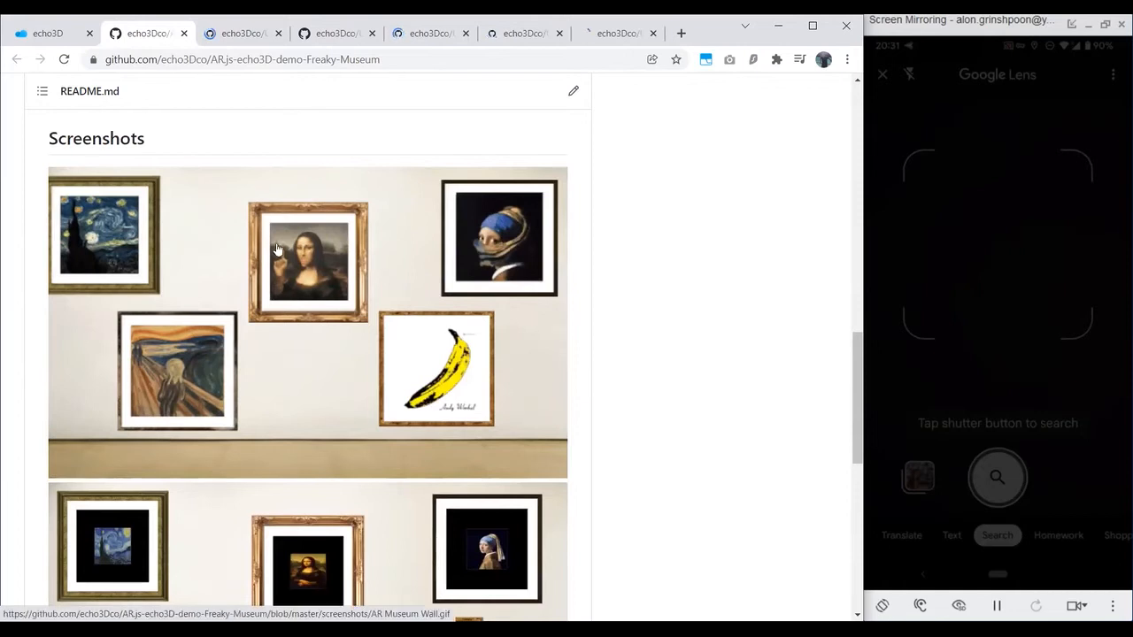
{"action": "scroll", "coordinate": [354, 284], "scroll_direction": "down", "scroll_amount": 3}
{"action": "scroll", "coordinate": [484, 335], "scroll_direction": "down", "scroll_amount": 3}
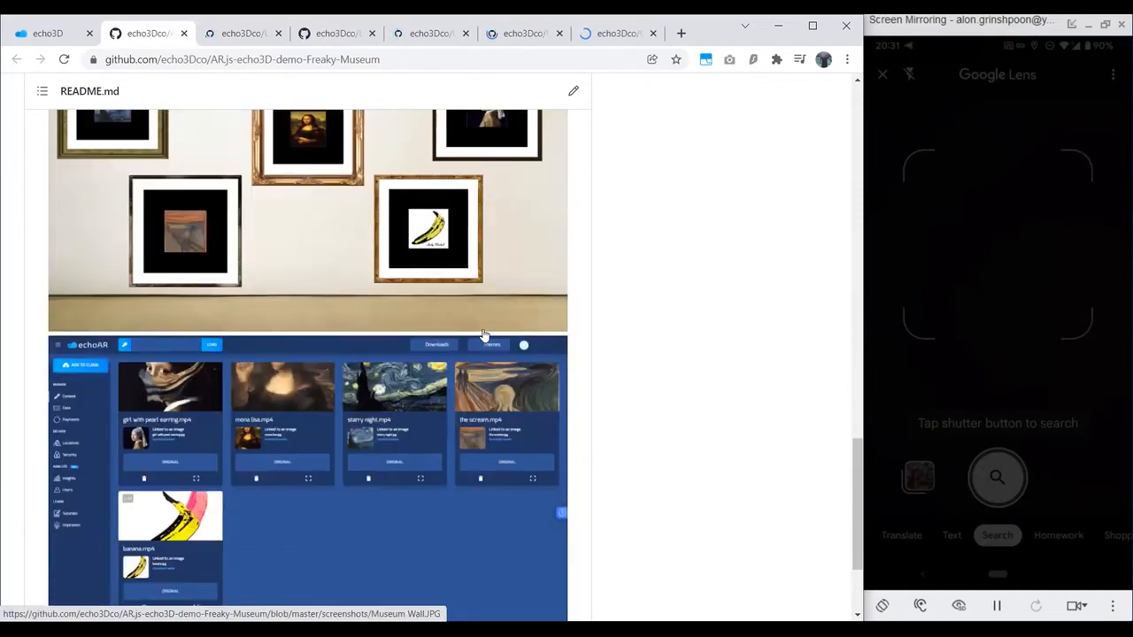
{"action": "scroll", "coordinate": [407, 258], "scroll_direction": "down", "scroll_amount": 2}
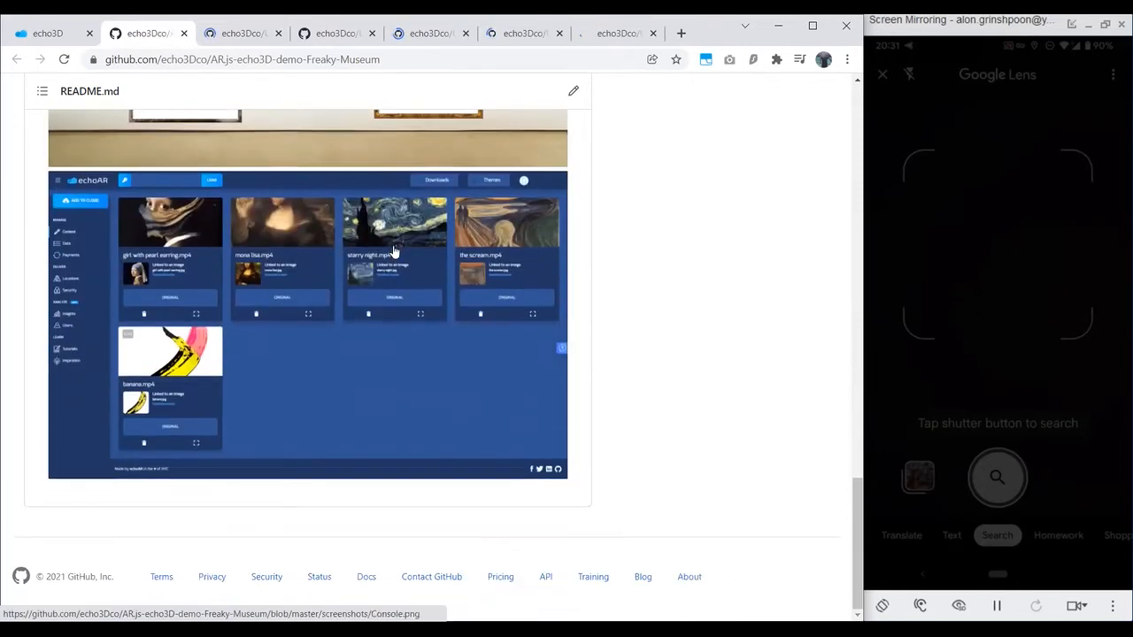
{"action": "left_click", "coordinate": [183, 33]}
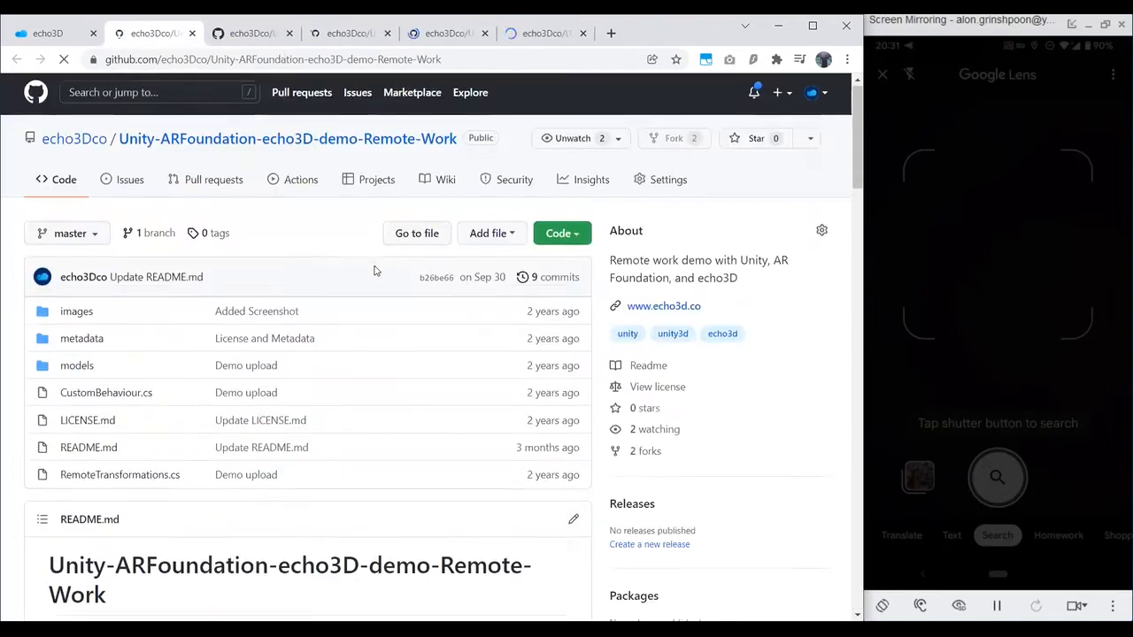
Step: Look over the phone, Unity and console screenshots in the Remote-Work demo's README and close its tab
{"action": "scroll", "coordinate": [379, 266], "scroll_direction": "down", "scroll_amount": 15}
{"action": "scroll", "coordinate": [382, 263], "scroll_direction": "down", "scroll_amount": 2}
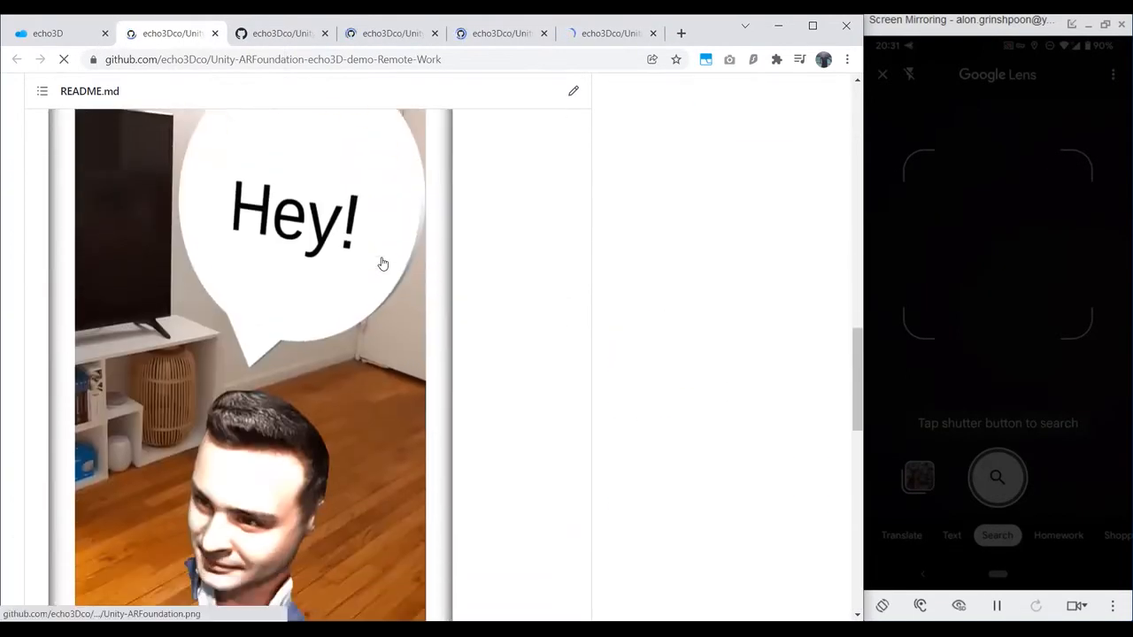
{"action": "scroll", "coordinate": [376, 252], "scroll_direction": "down", "scroll_amount": 7}
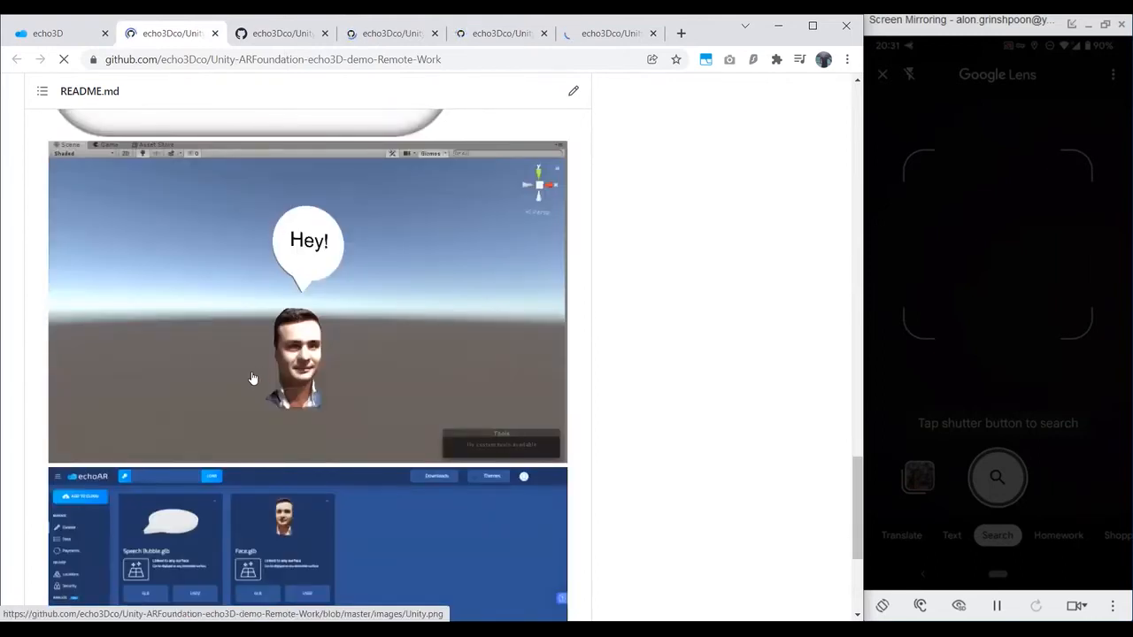
{"action": "scroll", "coordinate": [253, 380], "scroll_direction": "down", "scroll_amount": 4}
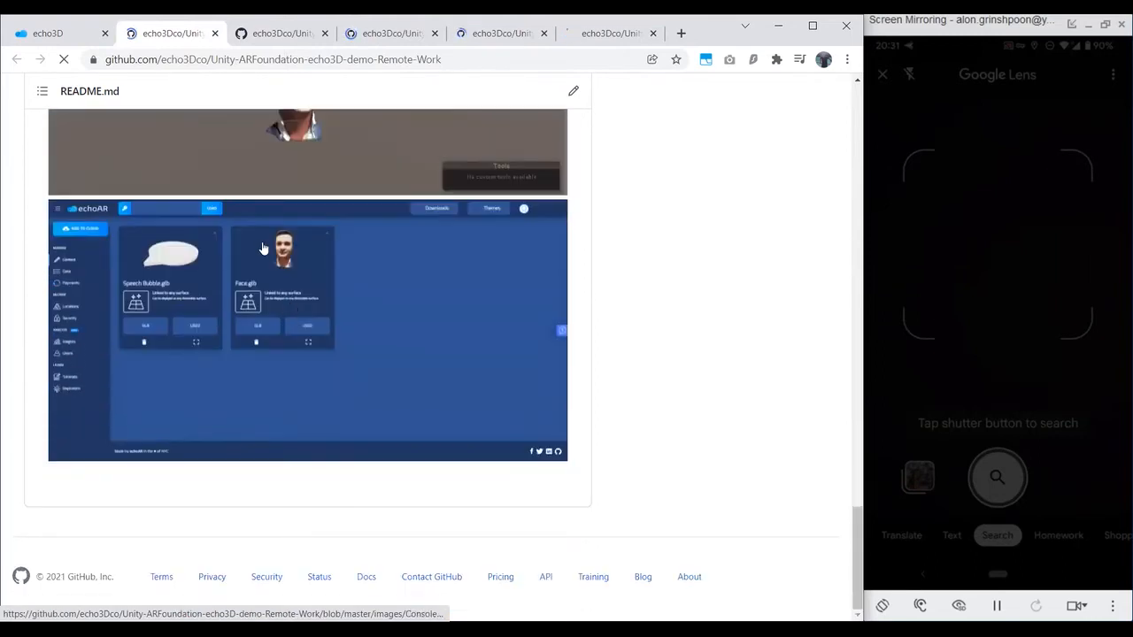
{"action": "key", "text": "ctrl+w"}
Step: Review the COVID19 demo's README, including the continent bar chart and console screenshots
{"action": "scroll", "coordinate": [392, 313], "scroll_direction": "down", "scroll_amount": 6}
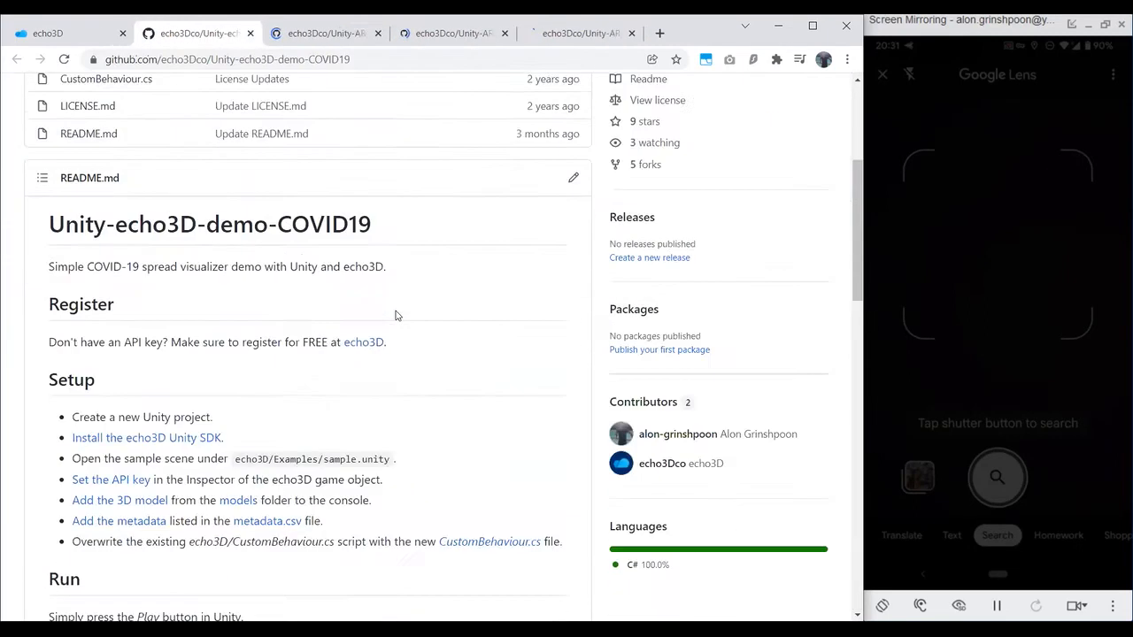
{"action": "scroll", "coordinate": [397, 316], "scroll_direction": "down", "scroll_amount": 5}
{"action": "scroll", "coordinate": [266, 337], "scroll_direction": "up", "scroll_amount": 1}
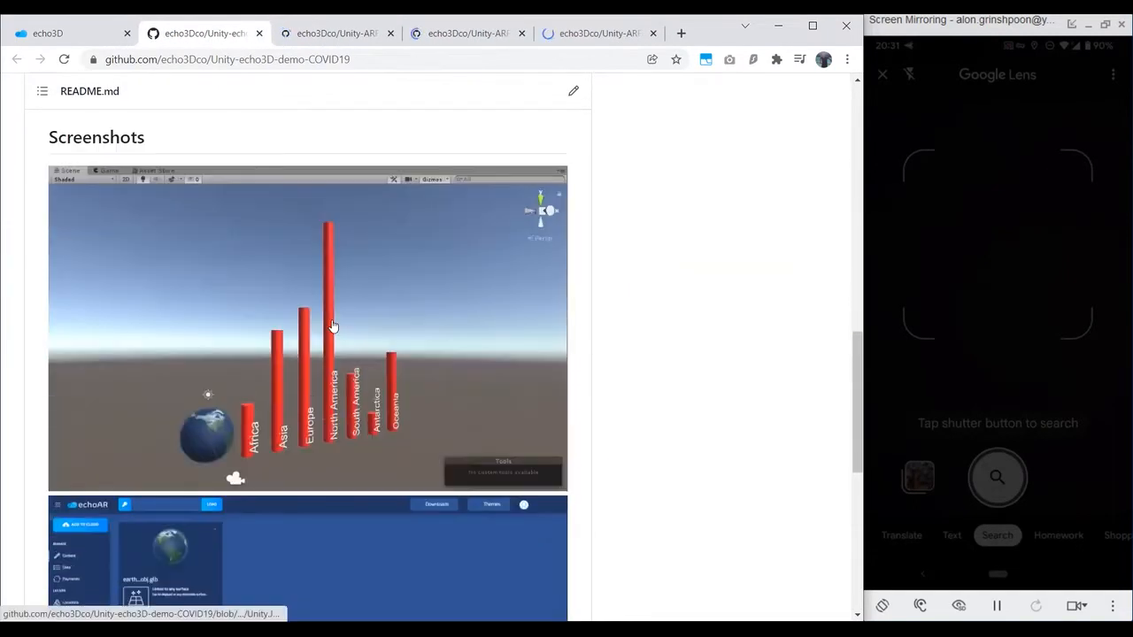
{"action": "scroll", "coordinate": [243, 342], "scroll_direction": "down", "scroll_amount": 1}
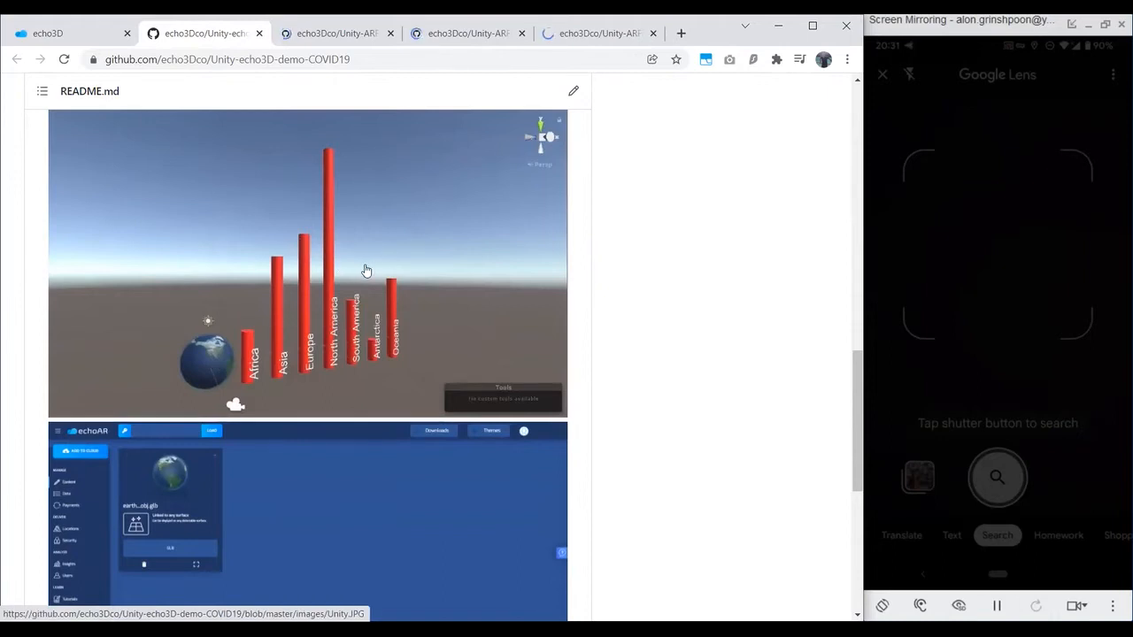
{"action": "scroll", "coordinate": [368, 265], "scroll_direction": "down", "scroll_amount": 1}
Step: Look over the AR planet screenshots in the Solar-System demo's README and close its tab
{"action": "key", "text": "ctrl+Tab"}
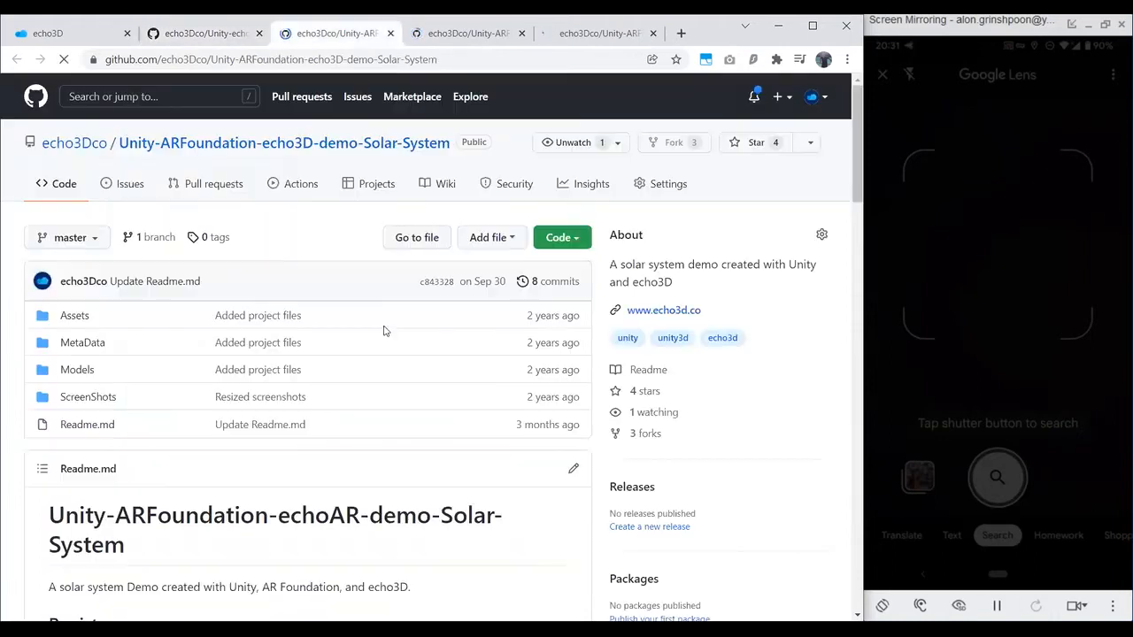
{"action": "scroll", "coordinate": [384, 328], "scroll_direction": "down", "scroll_amount": 10}
{"action": "scroll", "coordinate": [385, 329], "scroll_direction": "down", "scroll_amount": 7}
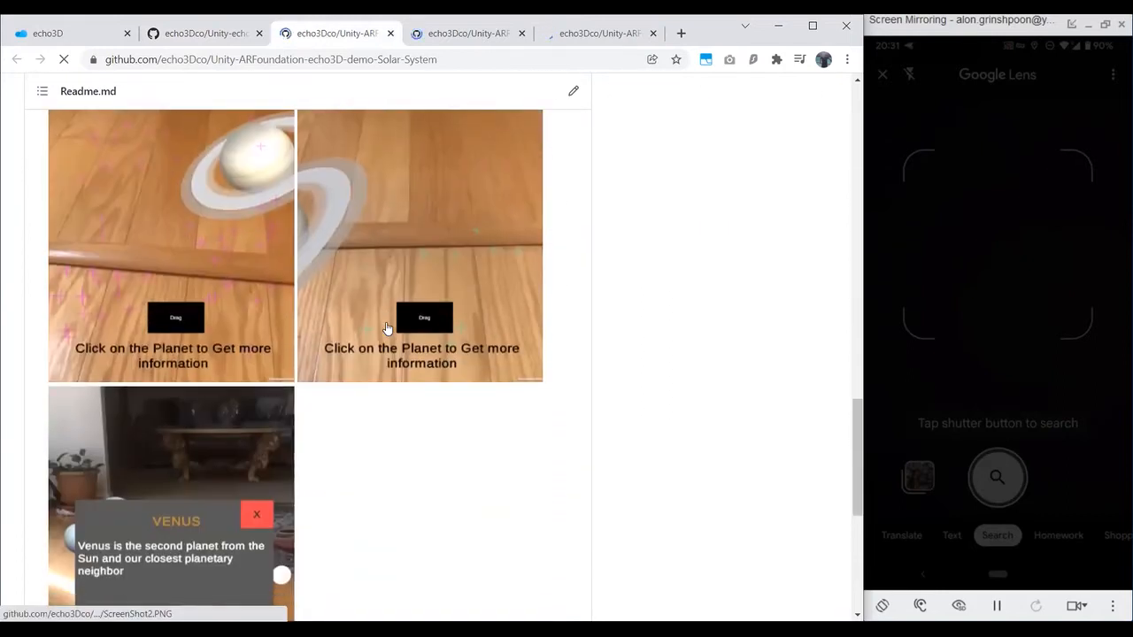
{"action": "scroll", "coordinate": [394, 341], "scroll_direction": "down", "scroll_amount": 2}
{"action": "scroll", "coordinate": [354, 334], "scroll_direction": "up", "scroll_amount": 3}
{"action": "scroll", "coordinate": [333, 330], "scroll_direction": "up", "scroll_amount": 1}
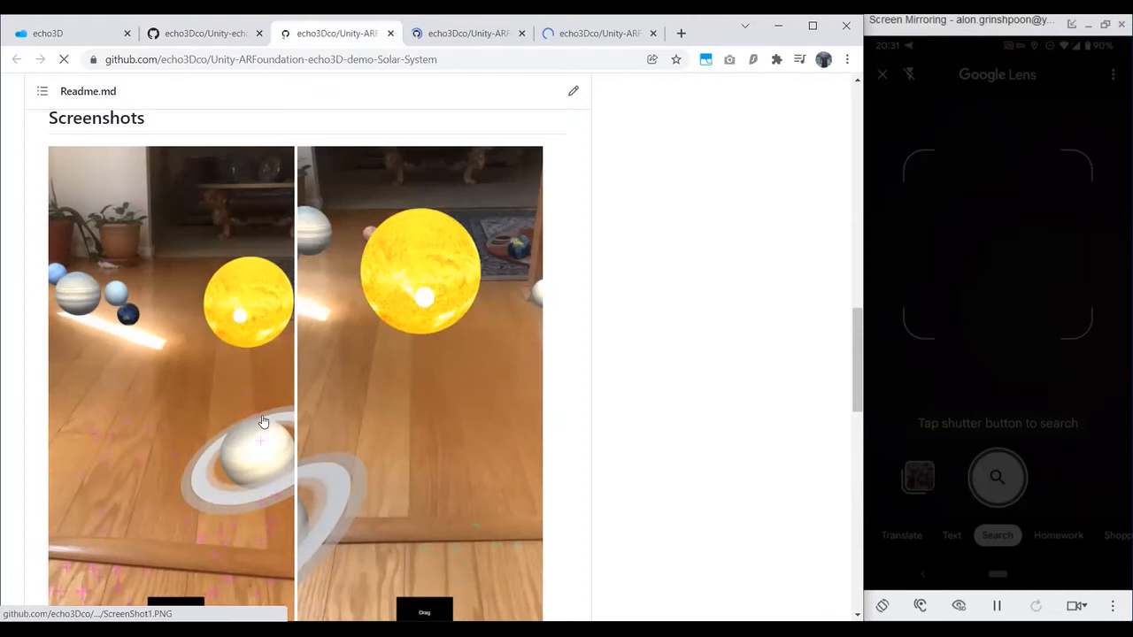
{"action": "scroll", "coordinate": [292, 354], "scroll_direction": "down", "scroll_amount": 3}
{"action": "left_click", "coordinate": [390, 33]}
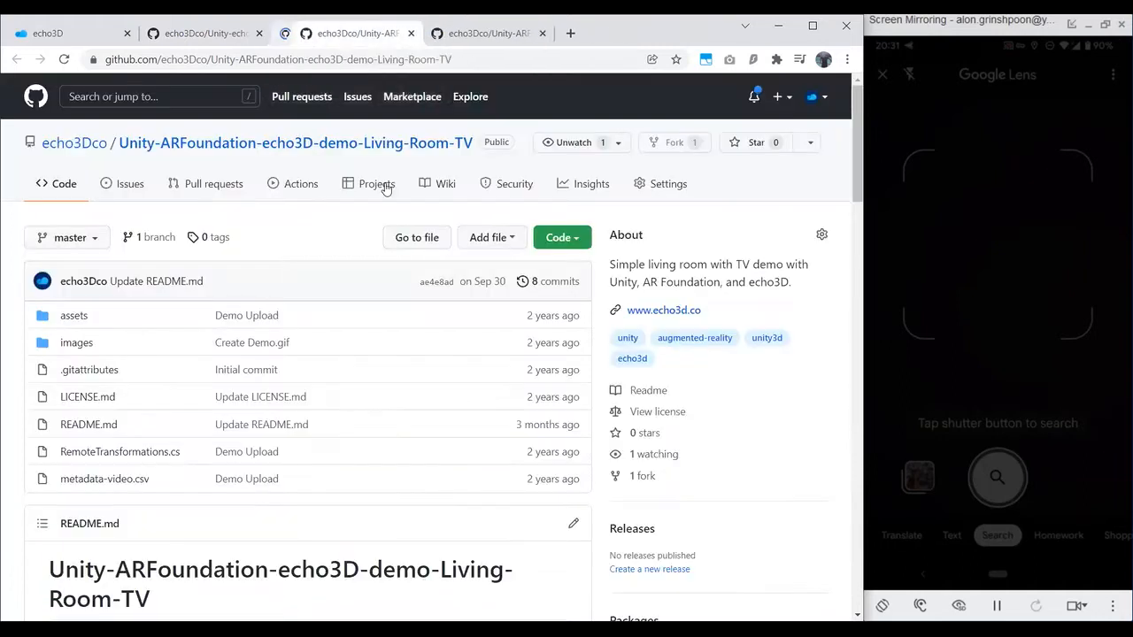
Step: View the phone and Unity scene images in the Living-Room-TV demo's README and close its tab
{"action": "scroll", "coordinate": [384, 306], "scroll_direction": "down", "scroll_amount": 12}
{"action": "scroll", "coordinate": [301, 345], "scroll_direction": "down", "scroll_amount": 3}
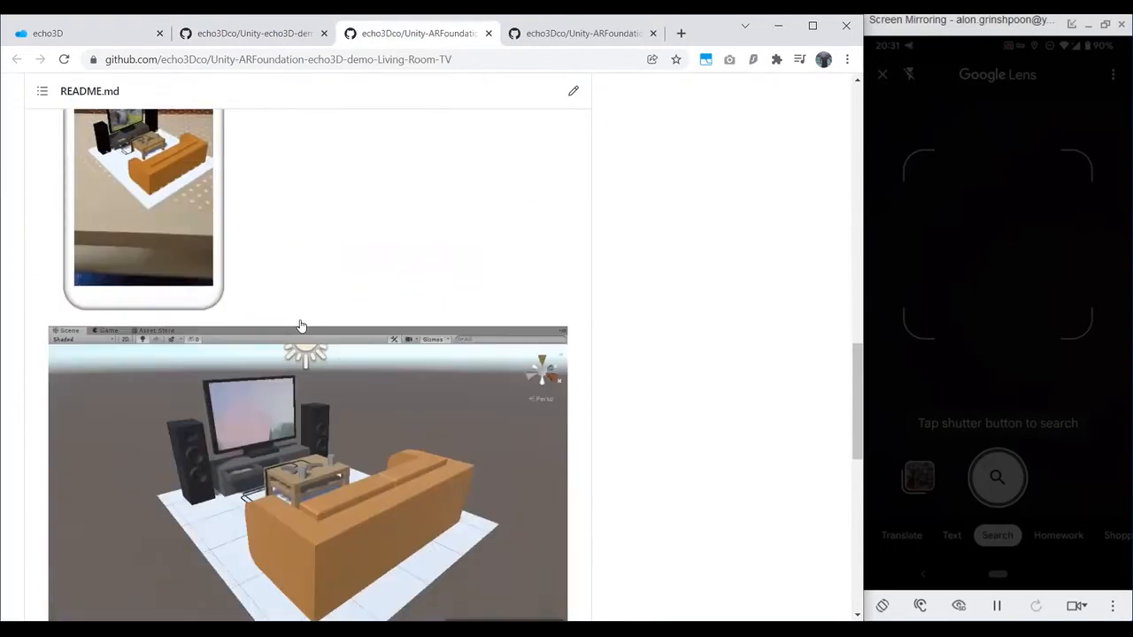
{"action": "scroll", "coordinate": [238, 354], "scroll_direction": "up", "scroll_amount": 2}
{"action": "scroll", "coordinate": [211, 314], "scroll_direction": "down", "scroll_amount": 1}
{"action": "scroll", "coordinate": [211, 314], "scroll_direction": "down", "scroll_amount": 1}
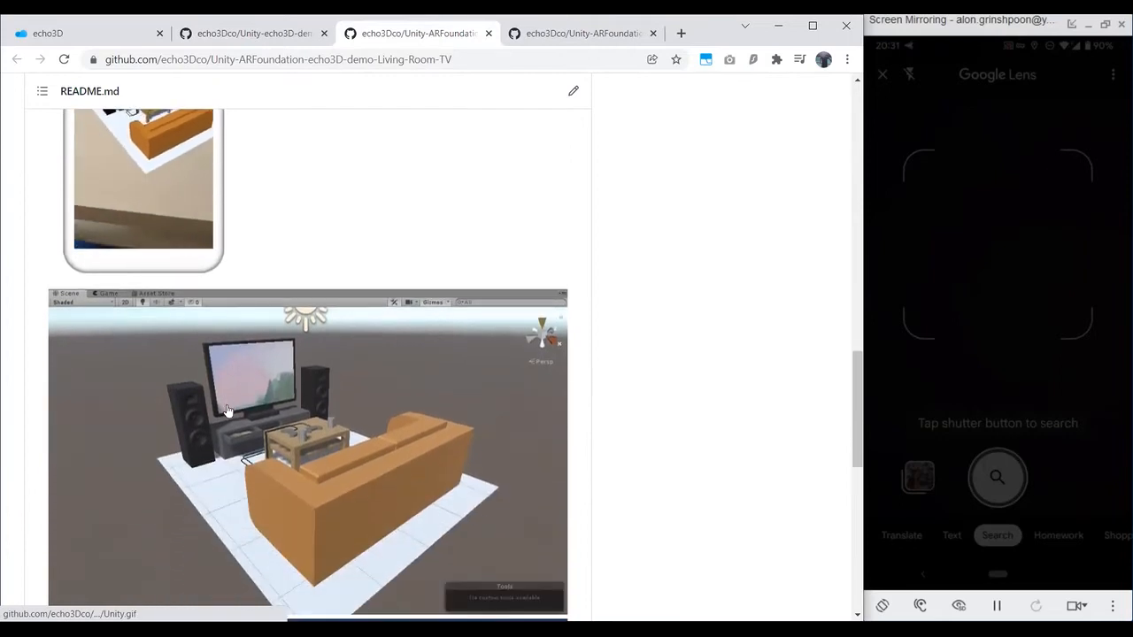
{"action": "left_click", "coordinate": [487, 32]}
Step: Examine the setup notes, Unity scene and console screenshot in the Election demo's README, and close its tab
{"action": "scroll", "coordinate": [391, 324], "scroll_direction": "down", "scroll_amount": 4}
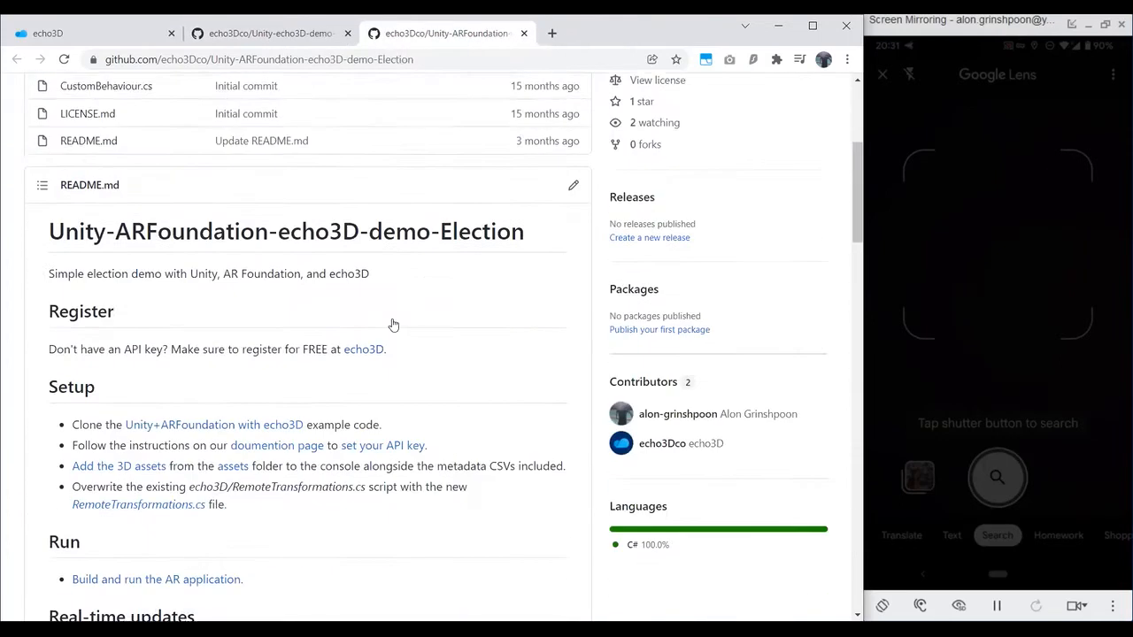
{"action": "scroll", "coordinate": [394, 324], "scroll_direction": "down", "scroll_amount": 15}
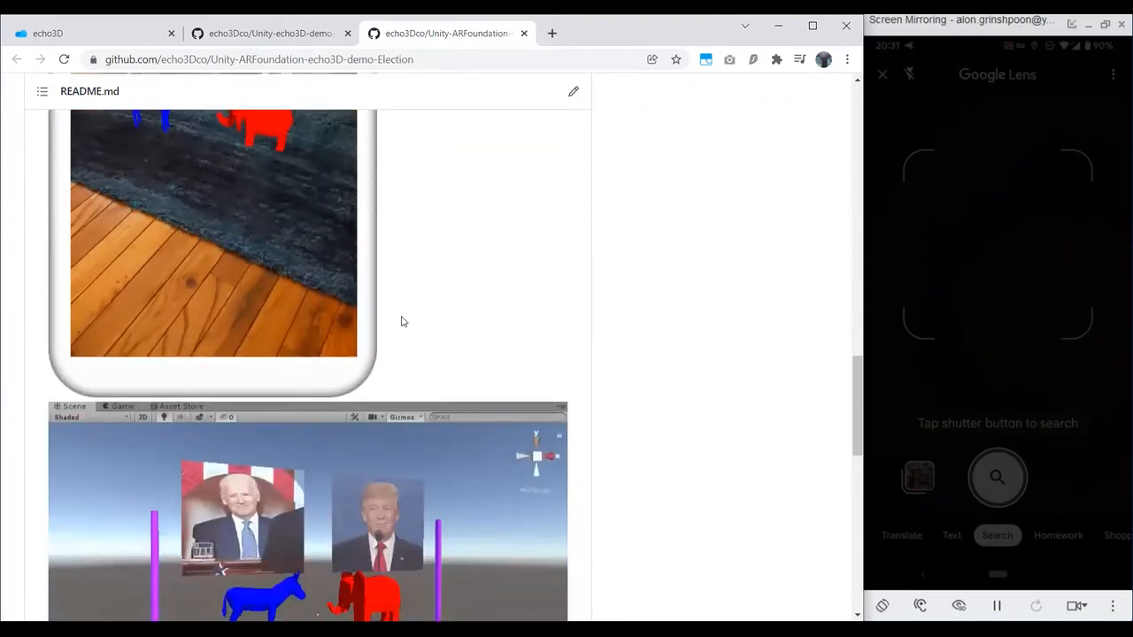
{"action": "scroll", "coordinate": [400, 321], "scroll_direction": "down", "scroll_amount": 3}
{"action": "scroll", "coordinate": [239, 344], "scroll_direction": "down", "scroll_amount": 1}
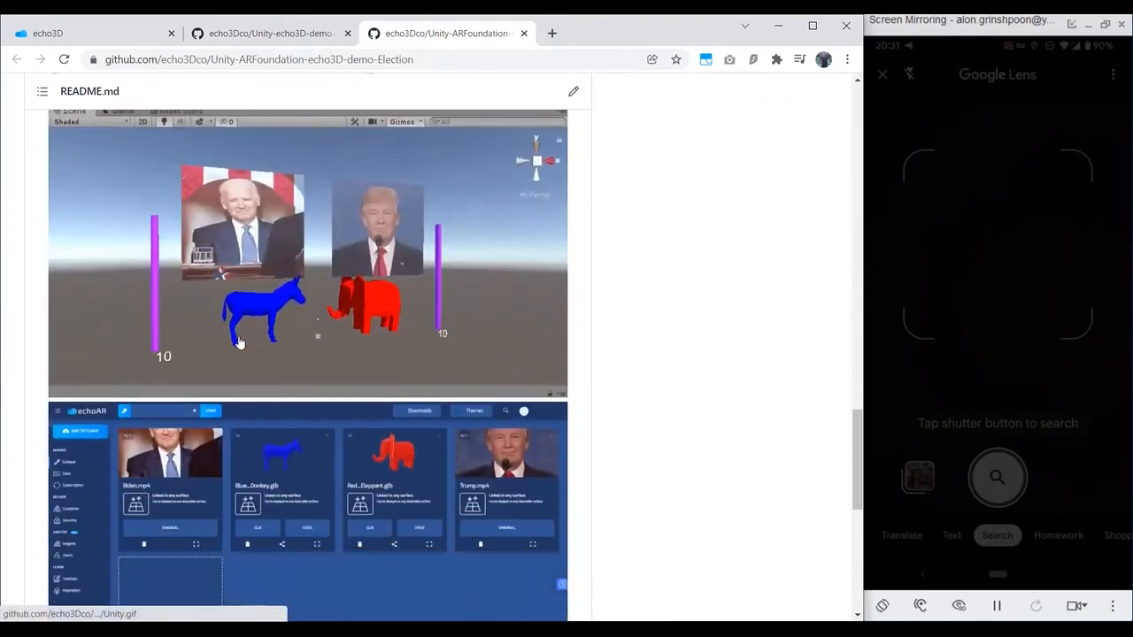
{"action": "scroll", "coordinate": [239, 344], "scroll_direction": "down", "scroll_amount": 1}
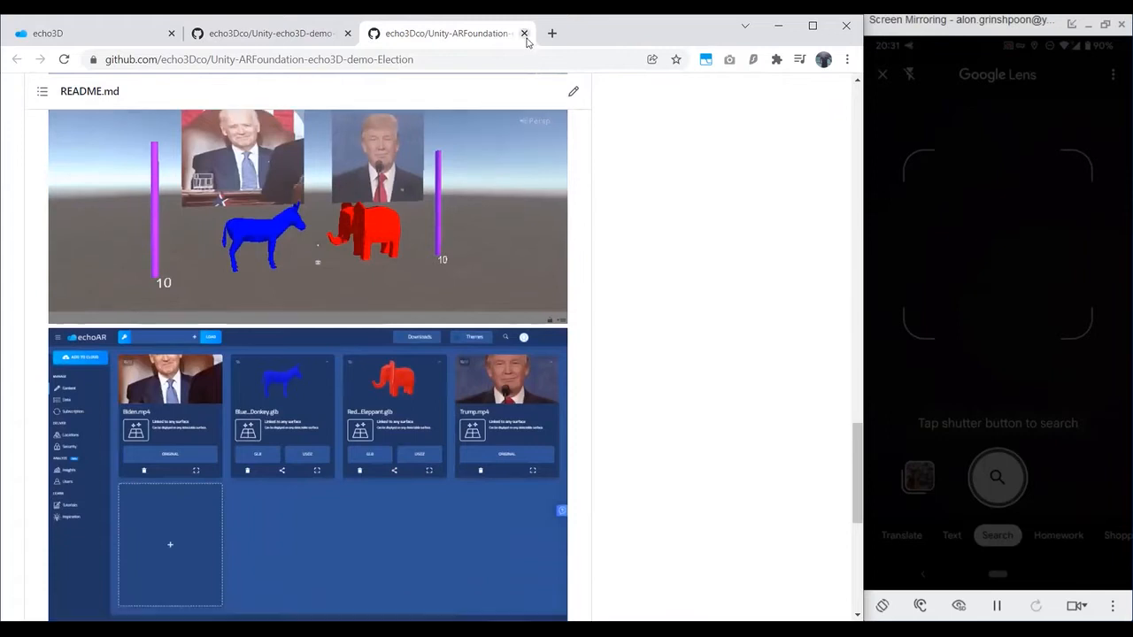
{"action": "left_click", "coordinate": [524, 33]}
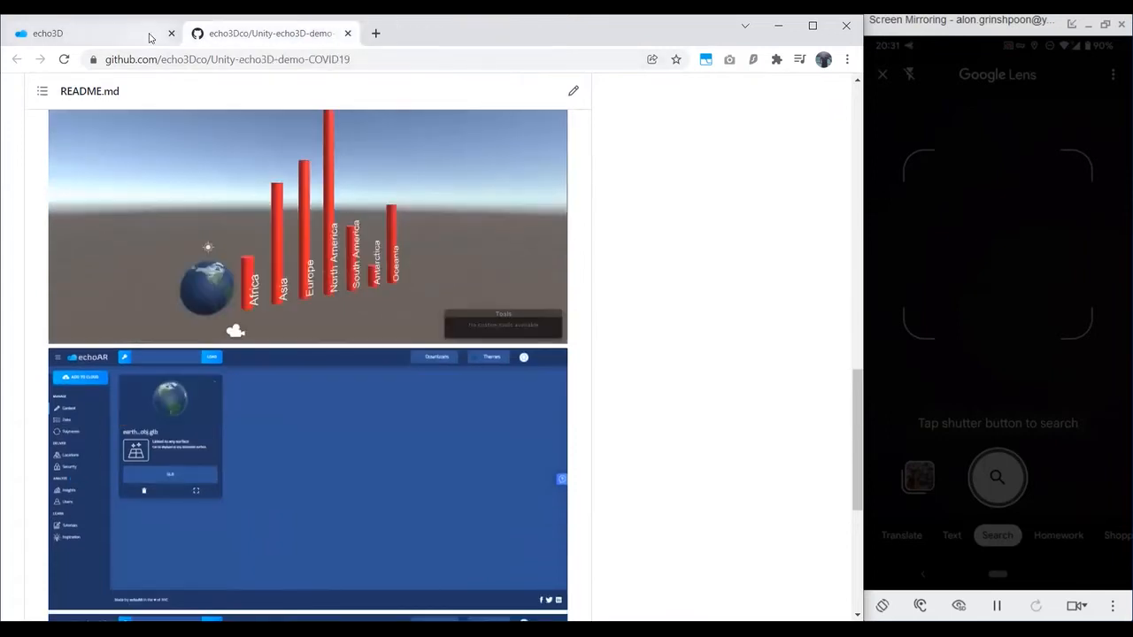
Step: Return to the echo3D console, dismiss the help options and view the project's metadata on the Data page
{"action": "left_click", "coordinate": [149, 36]}
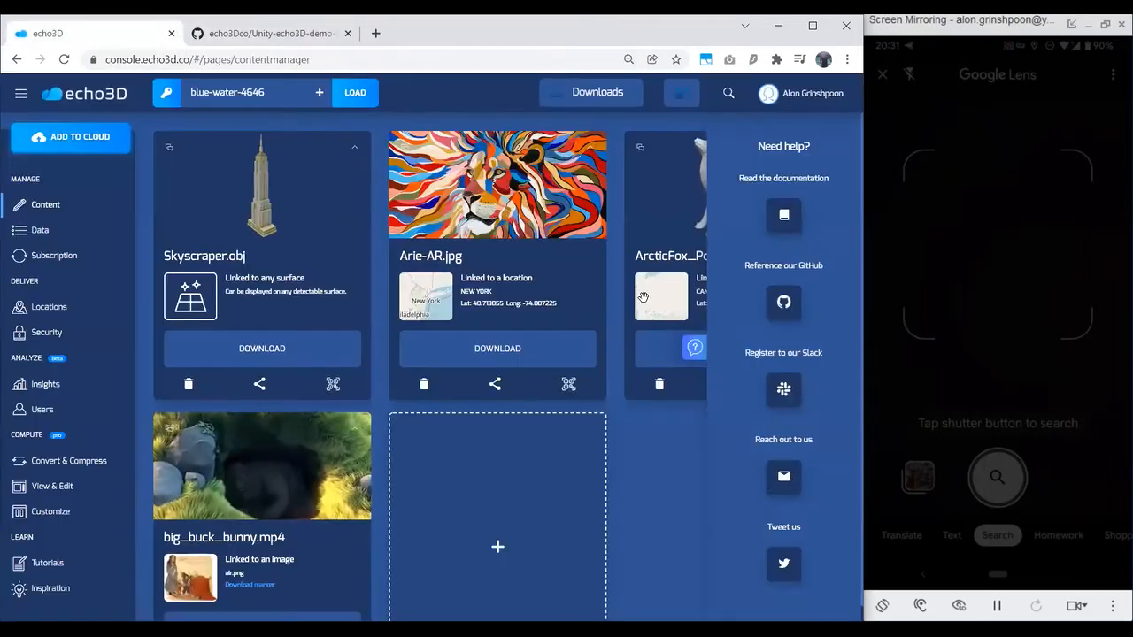
{"action": "left_click", "coordinate": [695, 349]}
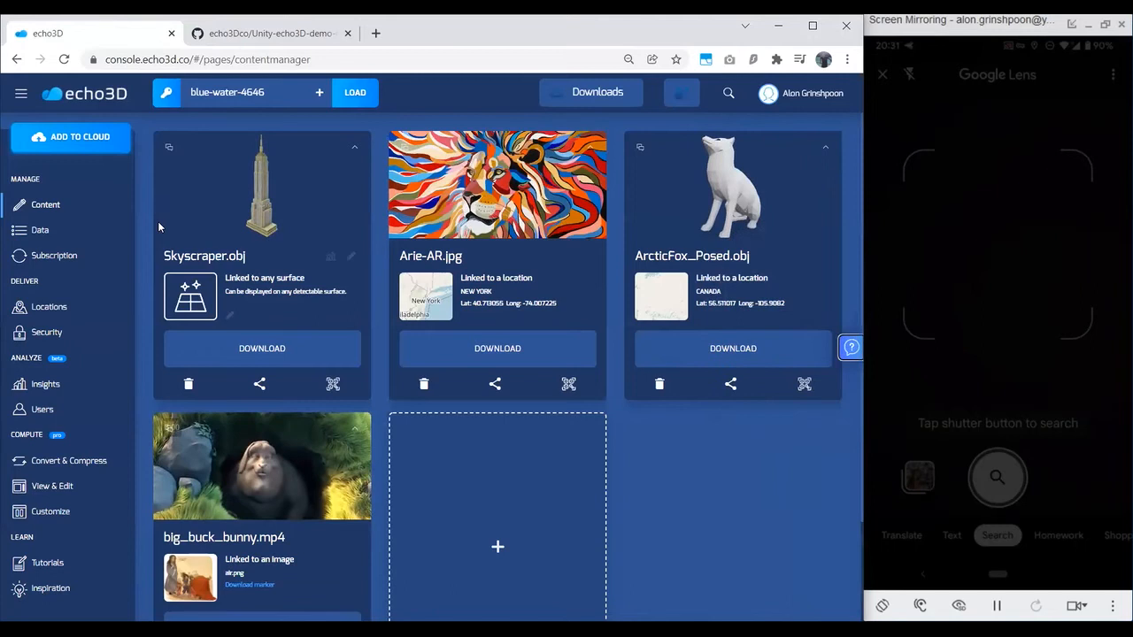
{"action": "left_click", "coordinate": [87, 234]}
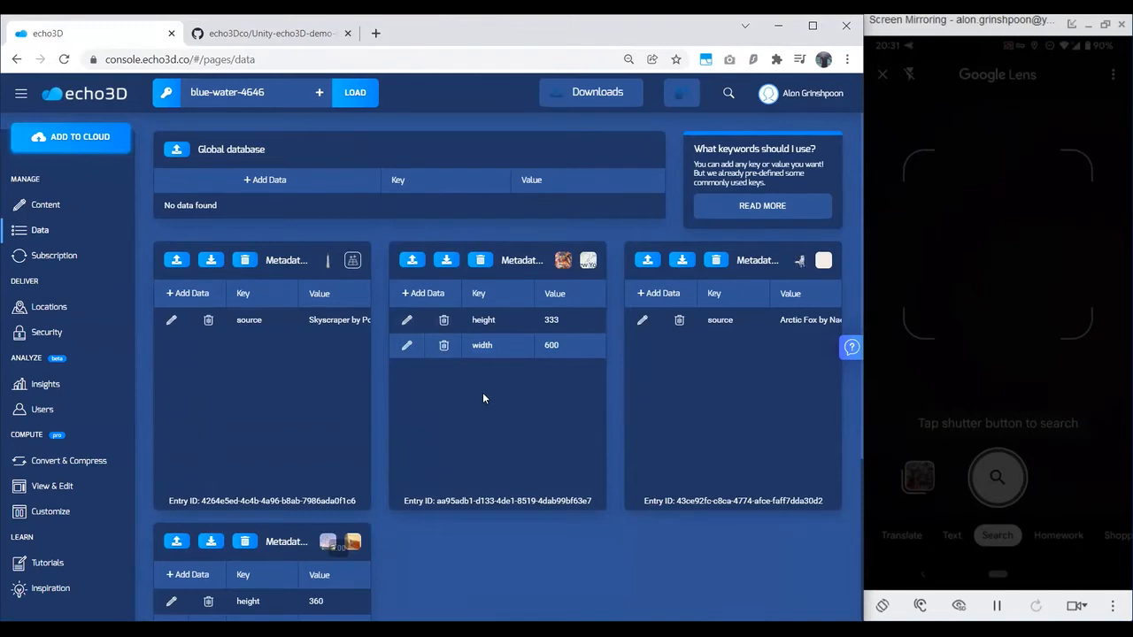
Step: Review the subscription plans, plan usage and seller registration section on the Subscription page
{"action": "left_click", "coordinate": [56, 265]}
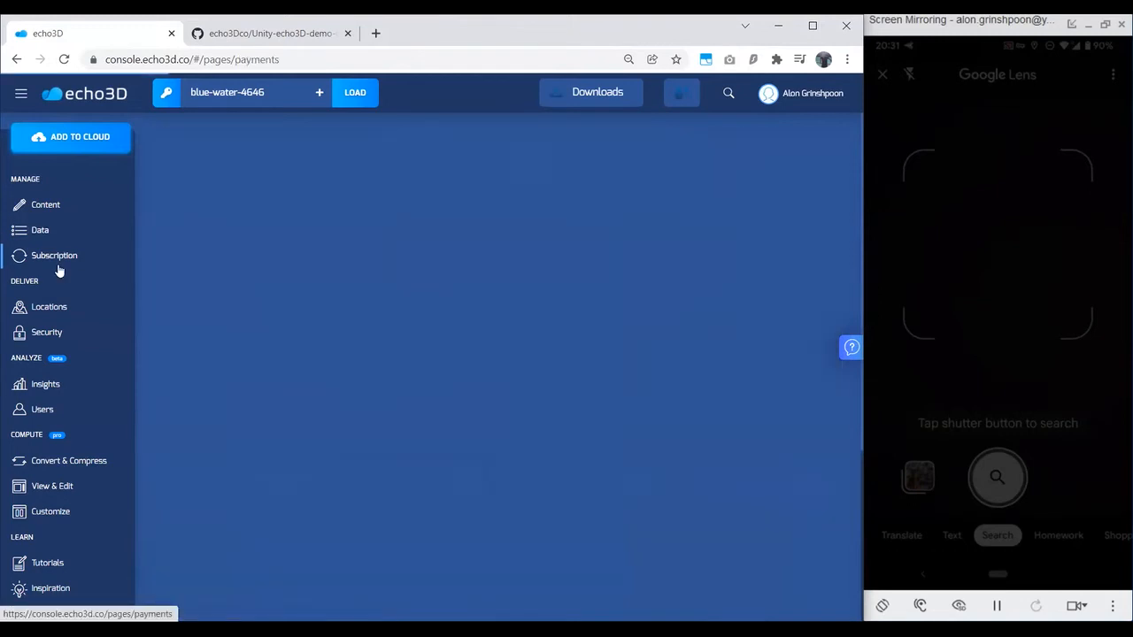
{"action": "scroll", "coordinate": [277, 394], "scroll_direction": "down", "scroll_amount": 3}
{"action": "scroll", "coordinate": [278, 393], "scroll_direction": "down", "scroll_amount": 1}
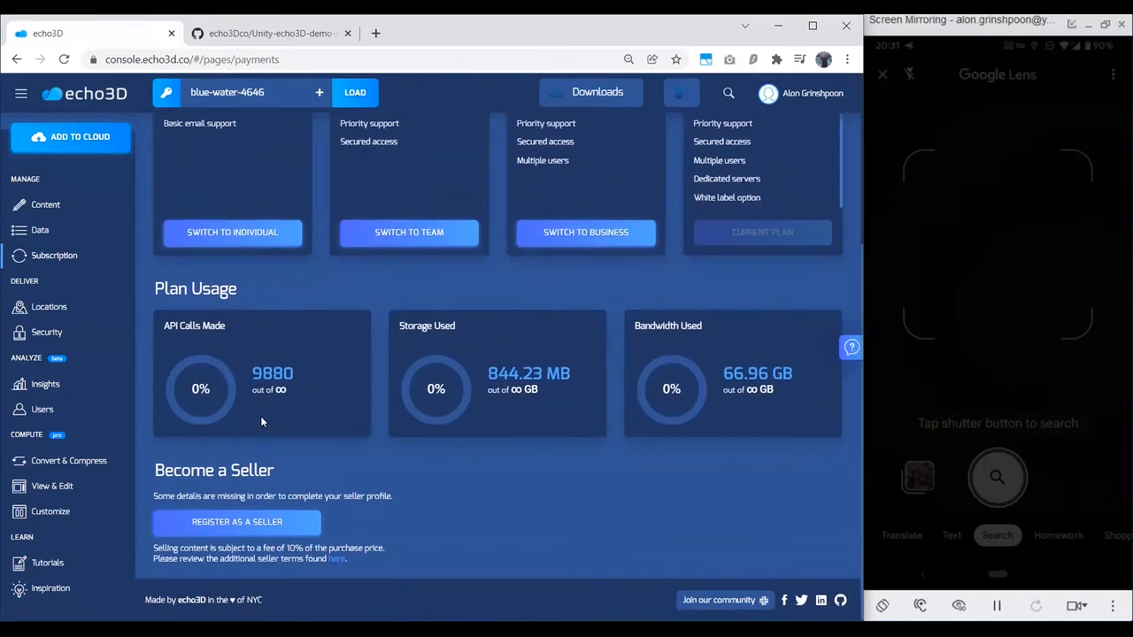
Step: Inspect the Arie-AR.jpg and ArcticFox_Posed.obj markers on the Content Locations map, and view the Entry Usage map
{"action": "left_click", "coordinate": [74, 315]}
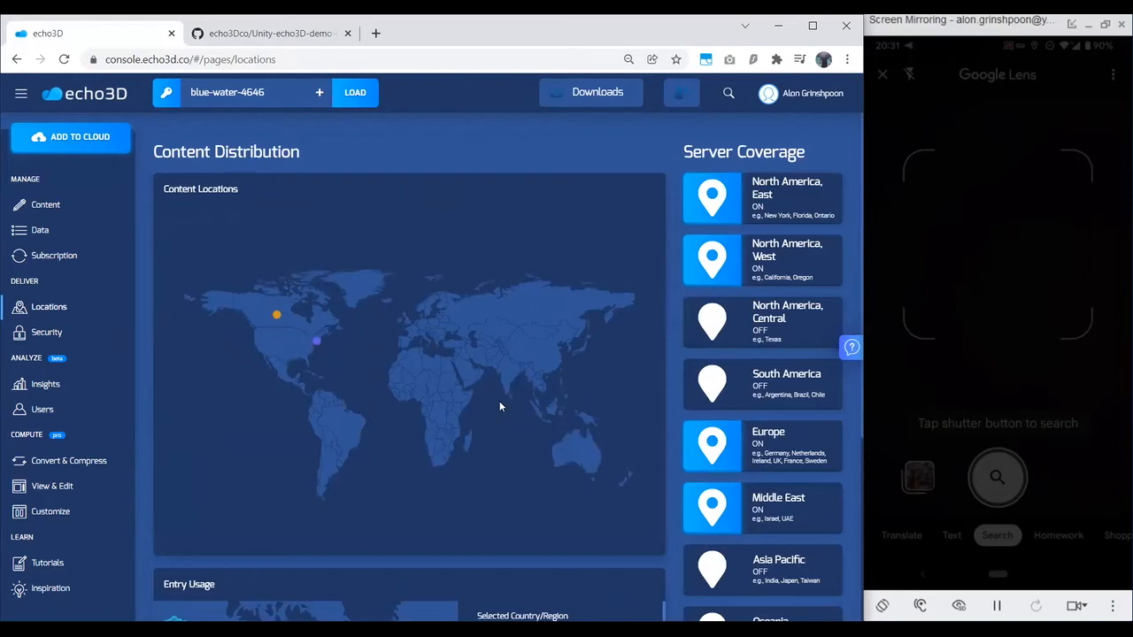
{"action": "scroll", "coordinate": [276, 340], "scroll_direction": "up", "scroll_amount": 3}
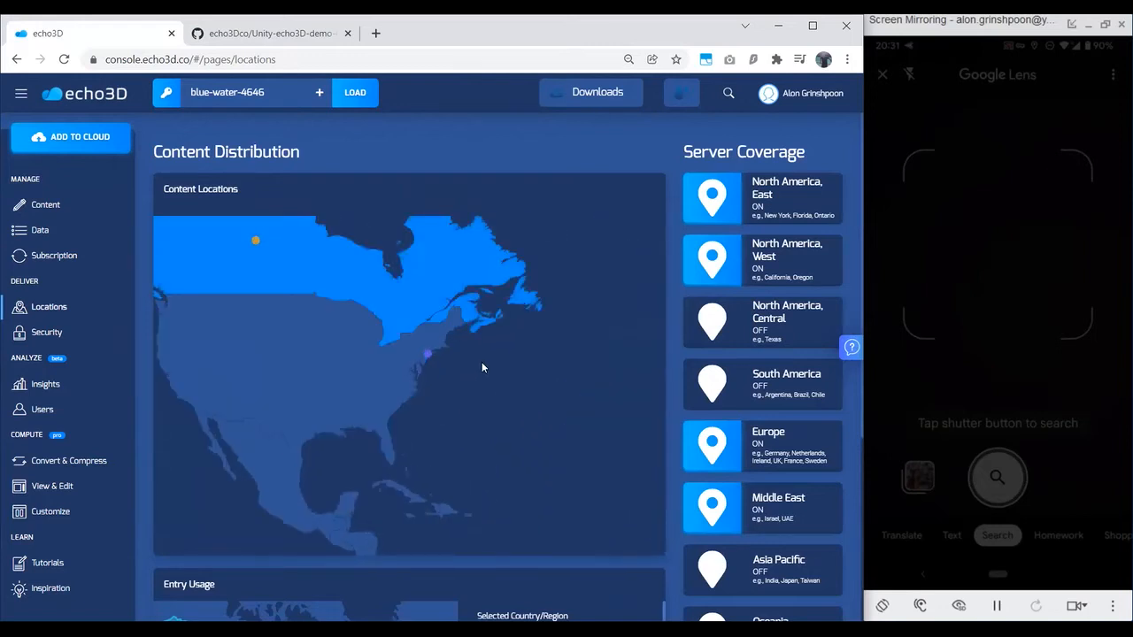
{"action": "mouse_move", "coordinate": [431, 361]}
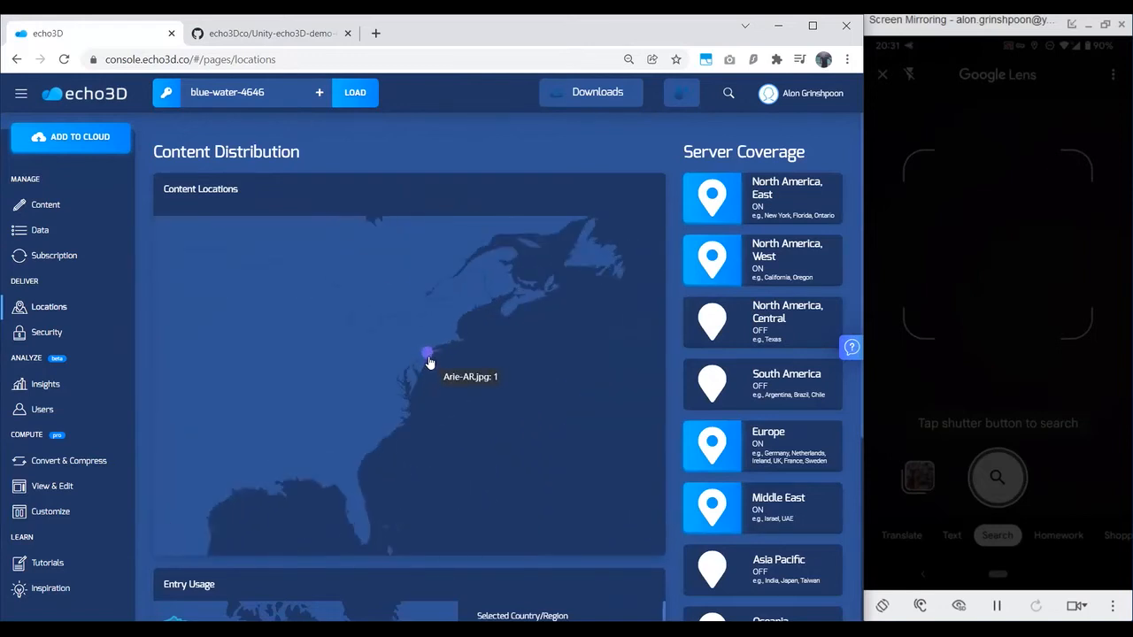
{"action": "scroll", "coordinate": [430, 360], "scroll_direction": "down", "scroll_amount": 1}
{"action": "mouse_move", "coordinate": [286, 263]}
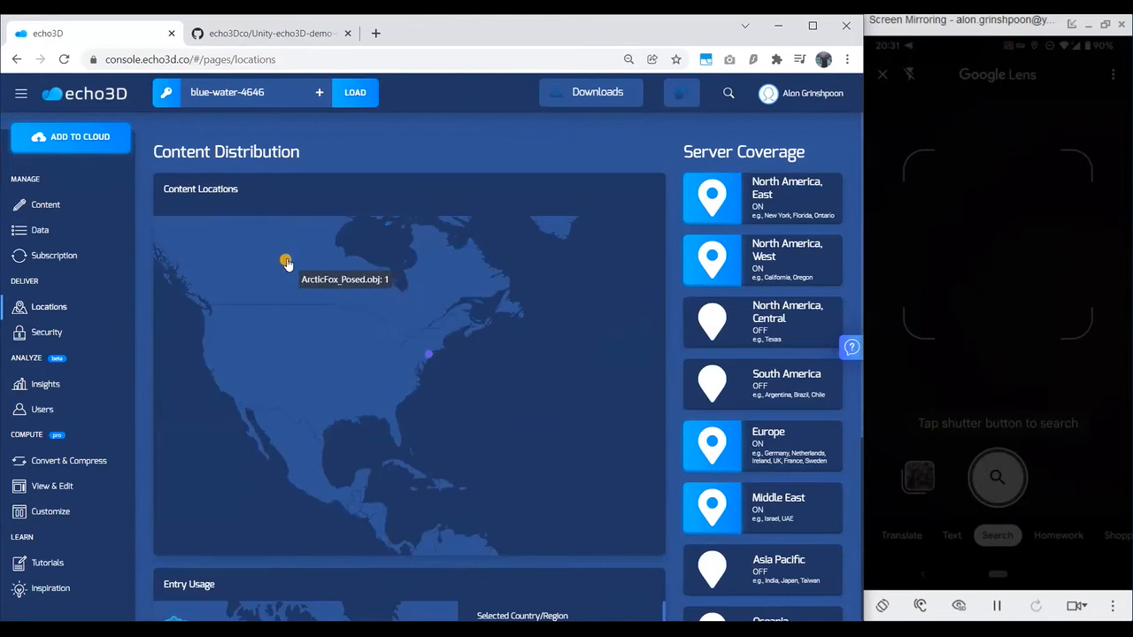
{"action": "scroll", "coordinate": [673, 400], "scroll_direction": "down", "scroll_amount": 3}
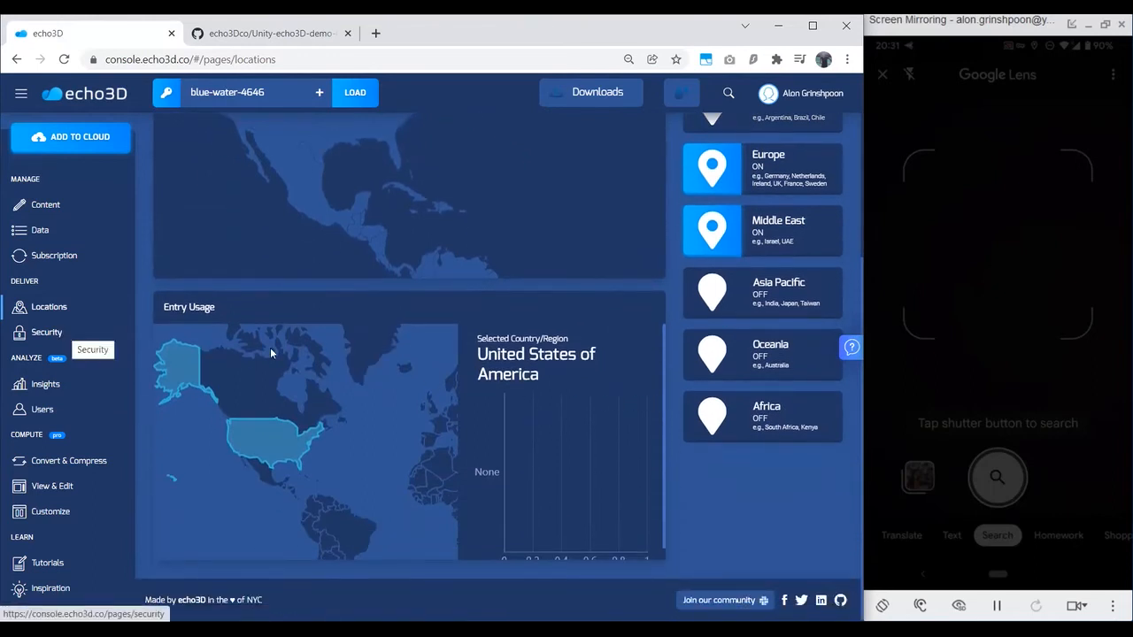
Step: Review the project, secret key and user settings on the Security page
{"action": "left_click", "coordinate": [47, 332]}
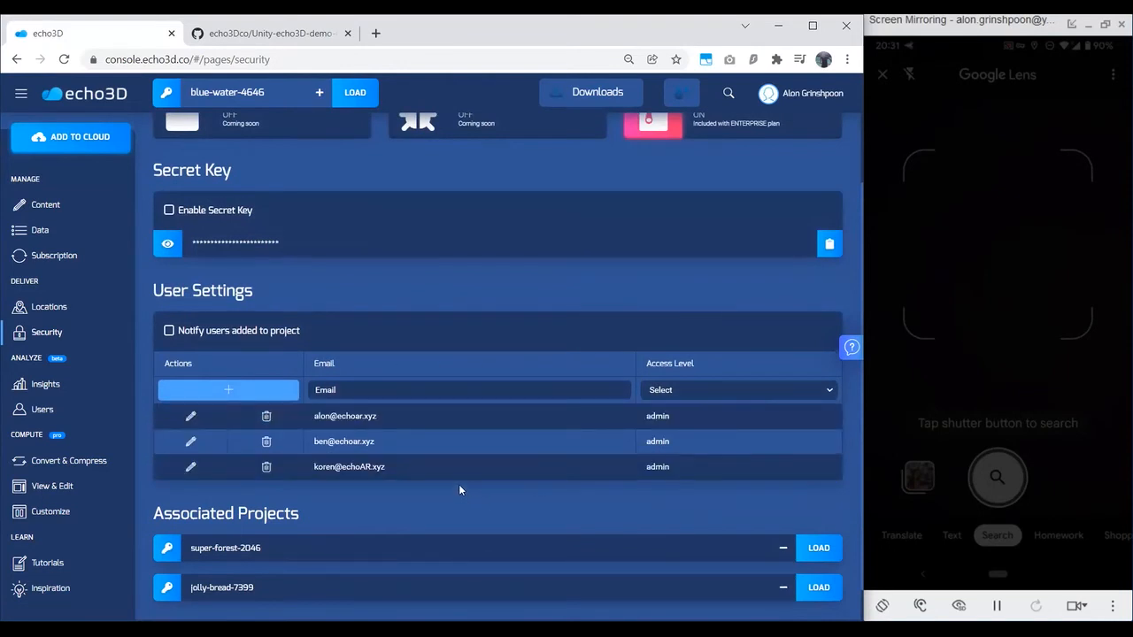
{"action": "scroll", "coordinate": [434, 485], "scroll_direction": "up", "scroll_amount": 2}
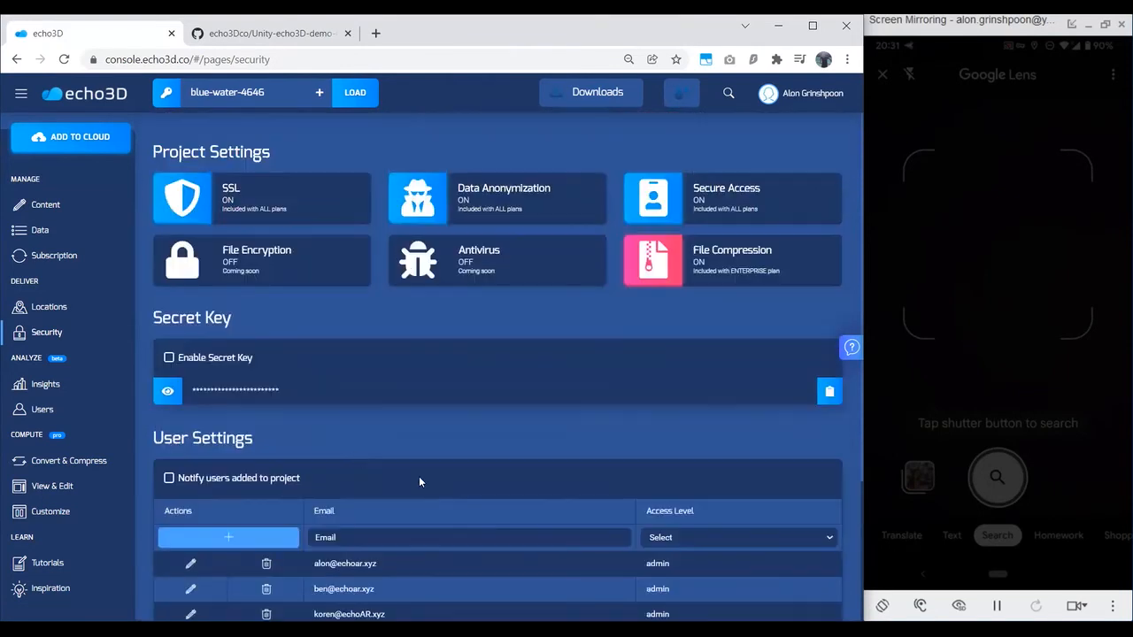
Step: Examine the usage statistics and project history on the Insights page, and view the Users Distribution map
{"action": "left_click", "coordinate": [71, 383]}
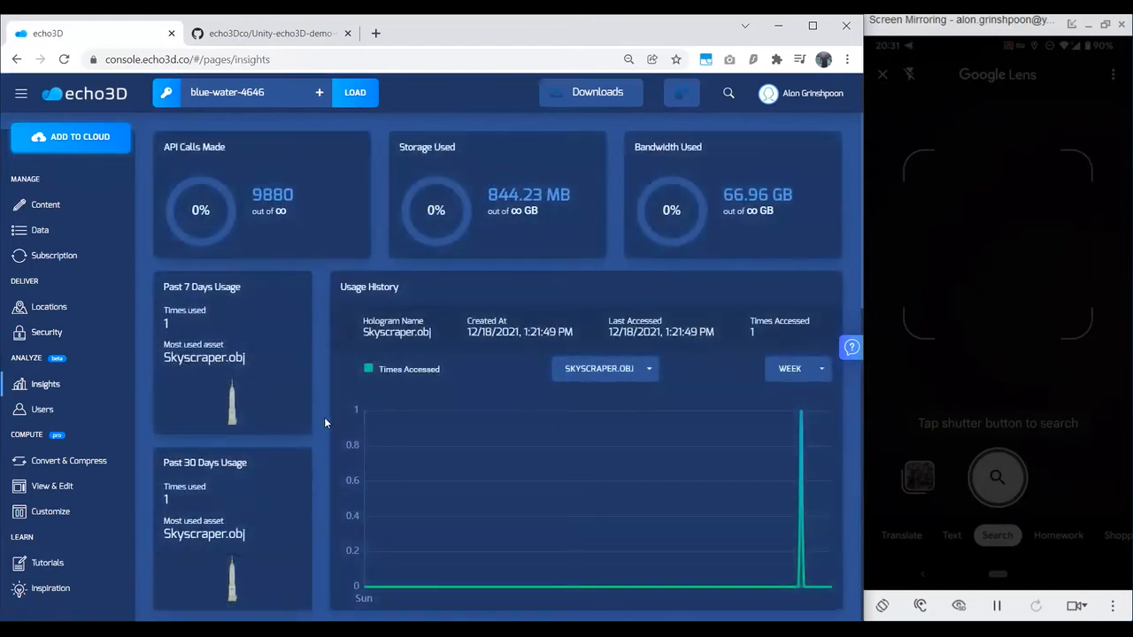
{"action": "scroll", "coordinate": [323, 420], "scroll_direction": "down", "scroll_amount": 1}
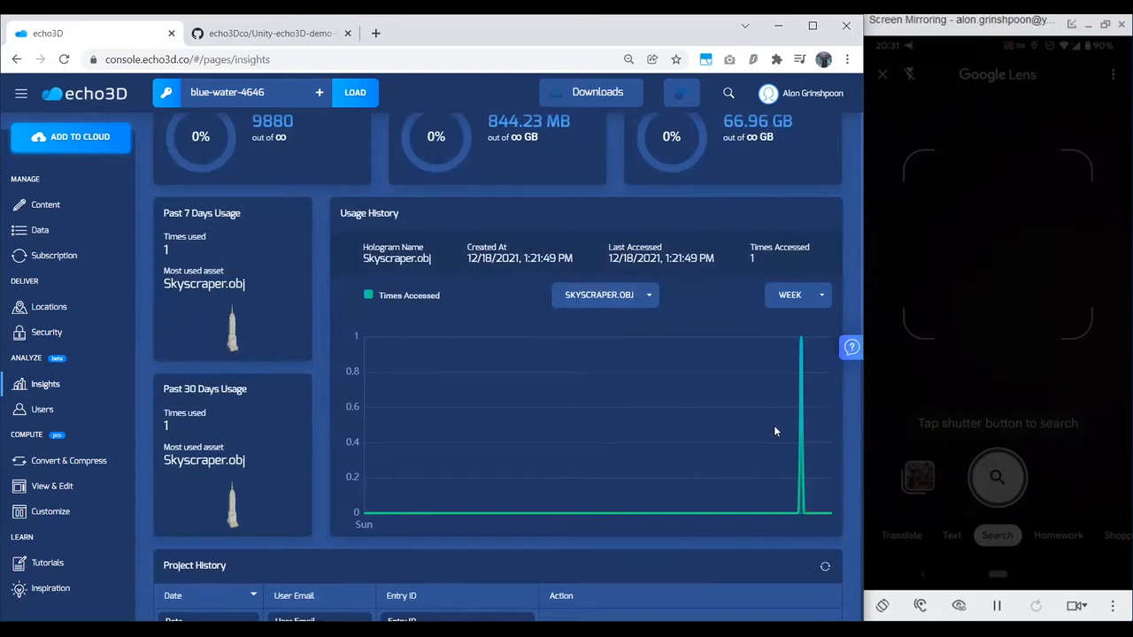
{"action": "scroll", "coordinate": [620, 398], "scroll_direction": "down", "scroll_amount": 2}
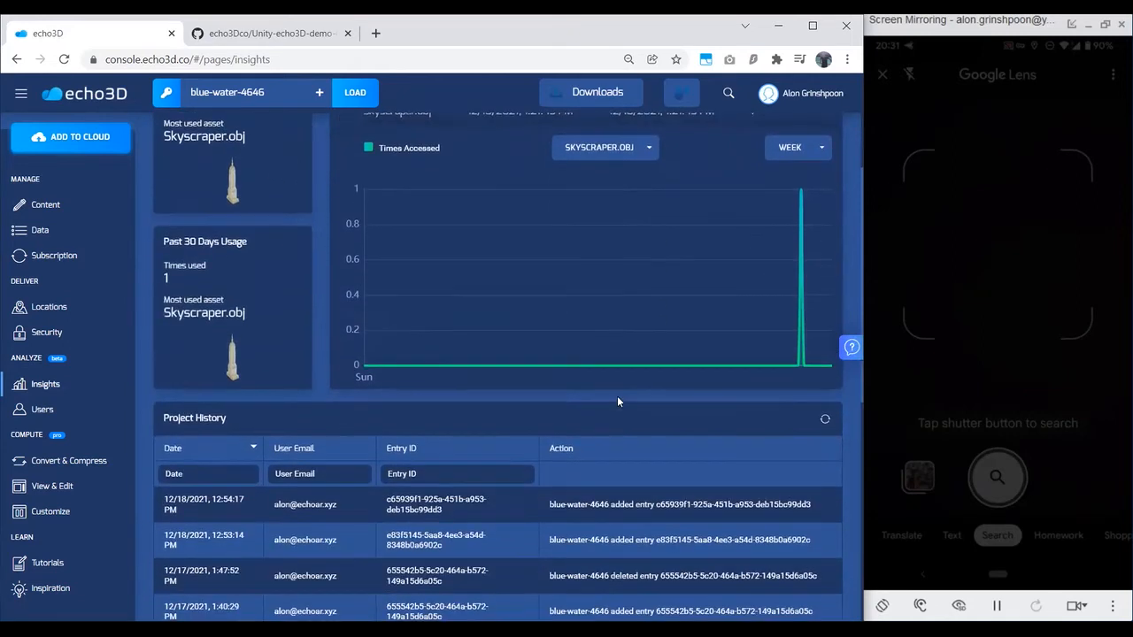
{"action": "scroll", "coordinate": [394, 341], "scroll_direction": "down", "scroll_amount": 2}
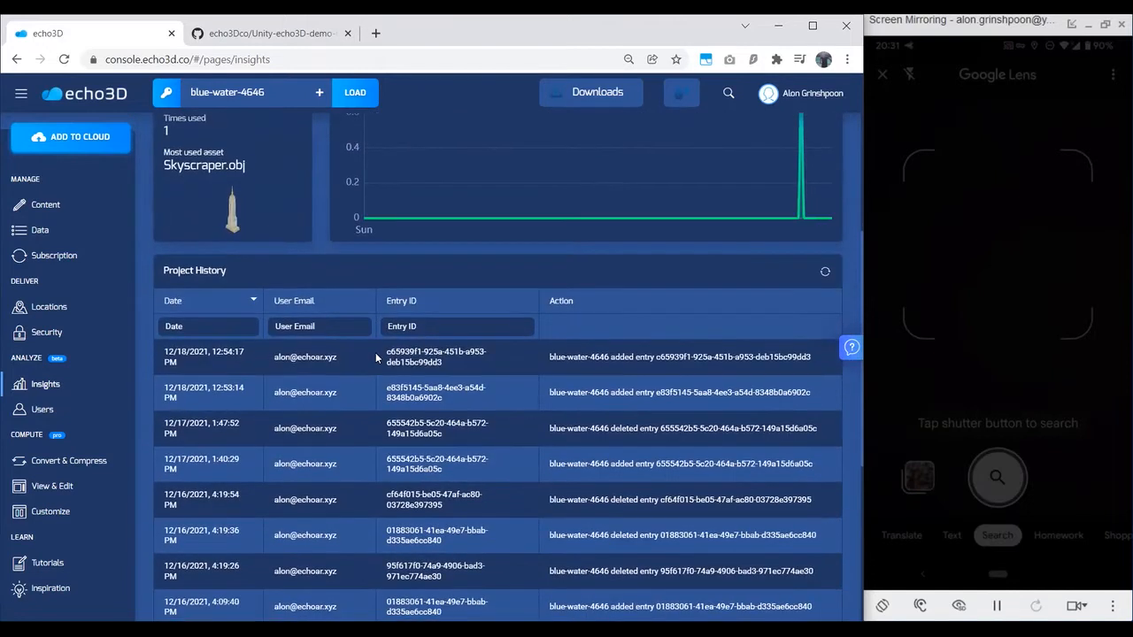
{"action": "scroll", "coordinate": [377, 356], "scroll_direction": "up", "scroll_amount": 3}
{"action": "scroll", "coordinate": [377, 357], "scroll_direction": "up", "scroll_amount": 2}
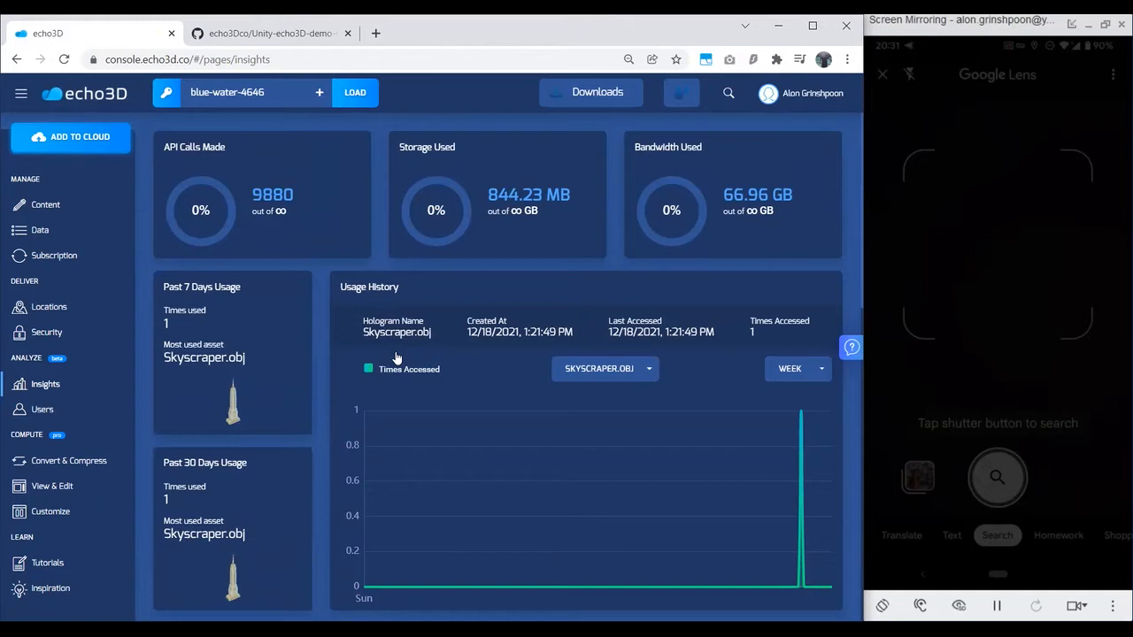
{"action": "left_click", "coordinate": [35, 412]}
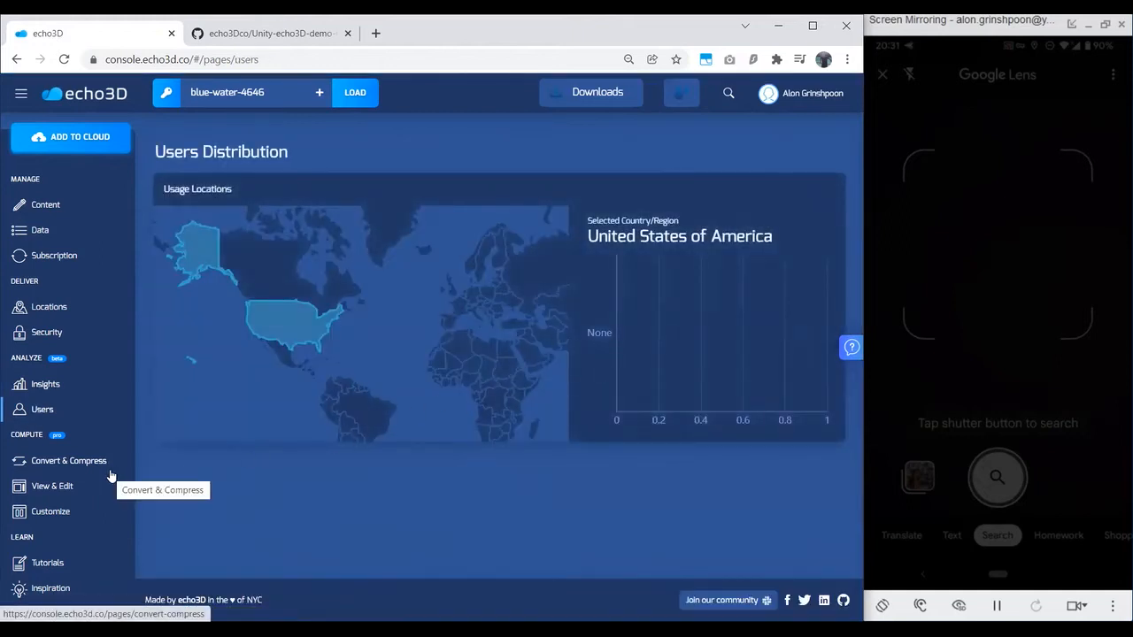
Step: Lower the skyscraper model's polygon reduction percentage on the Convert & Compress page
{"action": "left_click", "coordinate": [150, 468]}
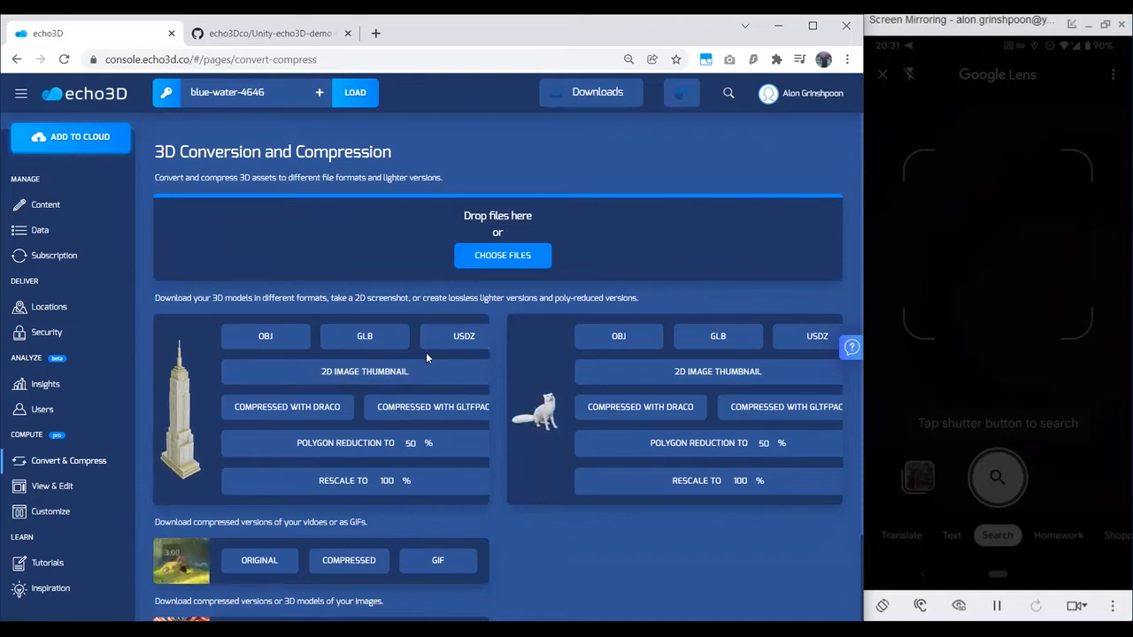
{"action": "scroll", "coordinate": [426, 354], "scroll_direction": "down", "scroll_amount": 1}
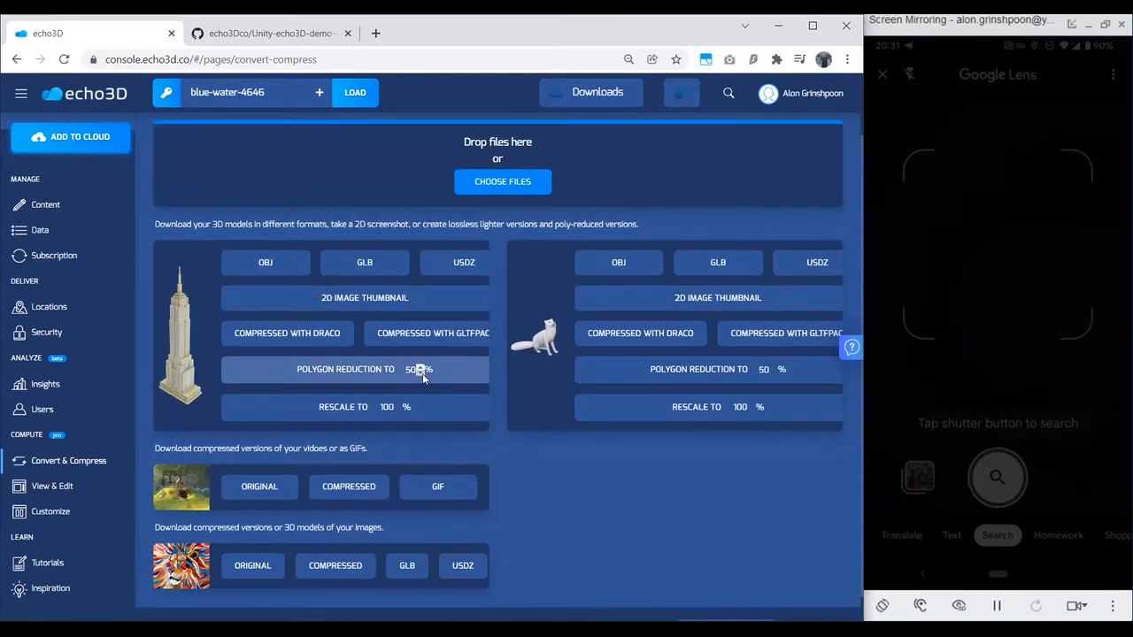
{"action": "left_click", "coordinate": [419, 374]}
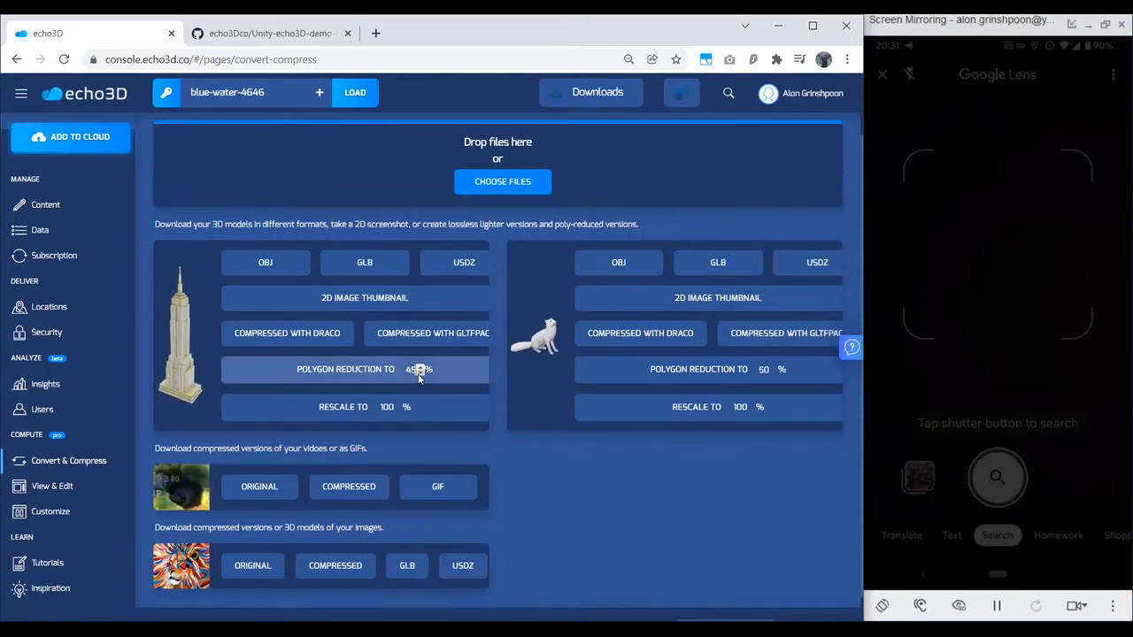
Step: Set the skyscraper model's polygon reduction to 43%
{"action": "left_click", "coordinate": [420, 374]}
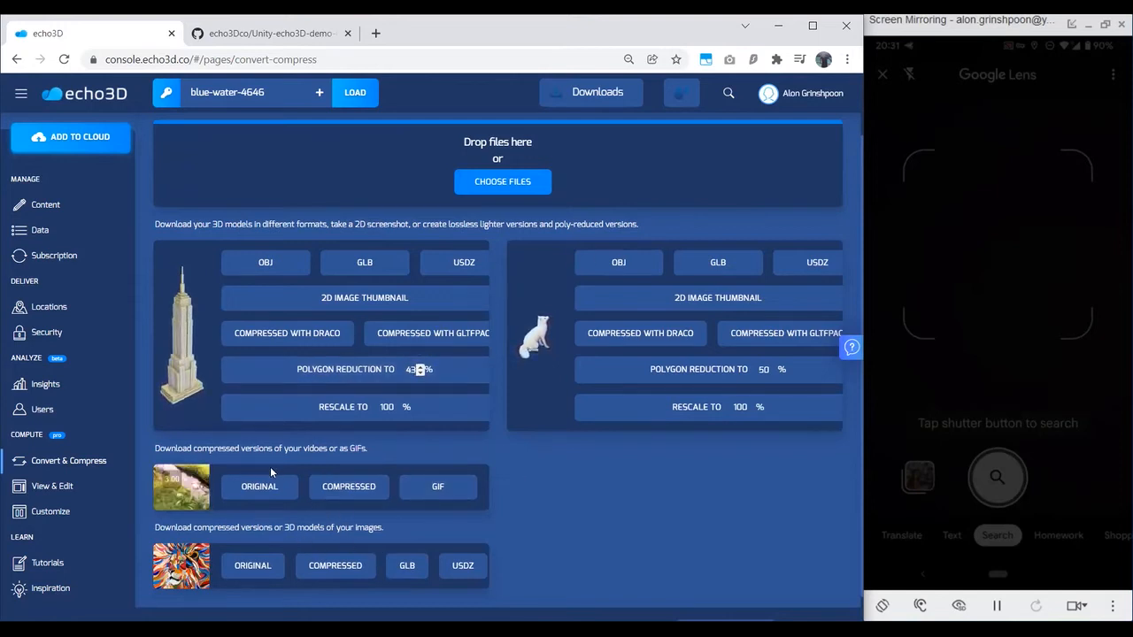
Step: Review the WebAR Customizer's background, audio and camera settings, the button options, and the skyscraper preview on the Customize page
{"action": "left_click", "coordinate": [80, 499]}
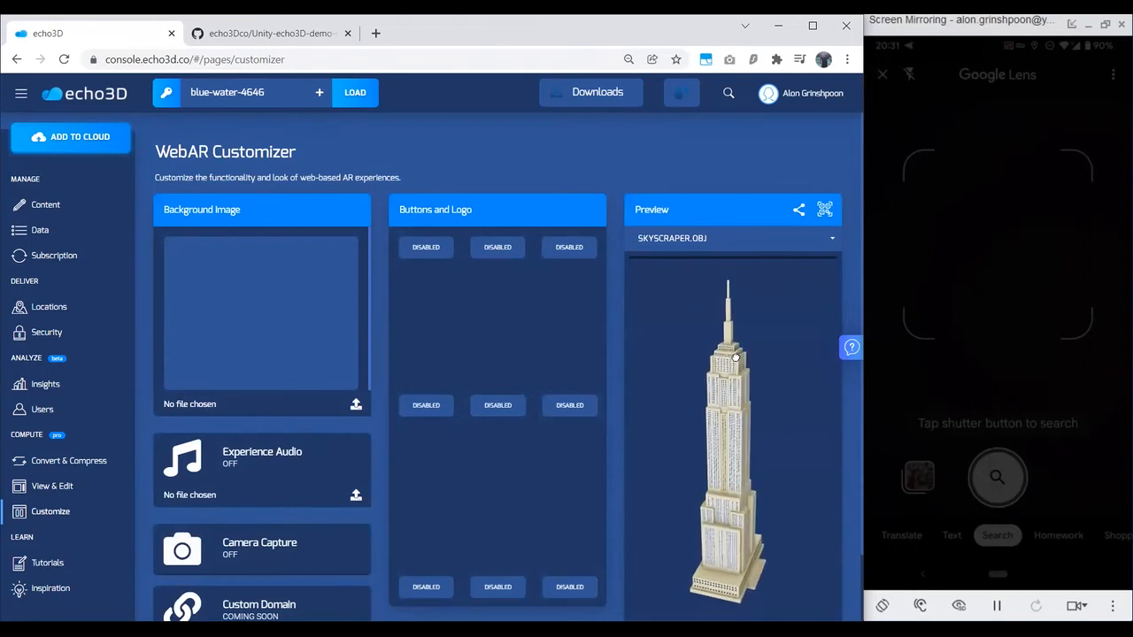
{"action": "scroll", "coordinate": [620, 342], "scroll_direction": "down", "scroll_amount": 1}
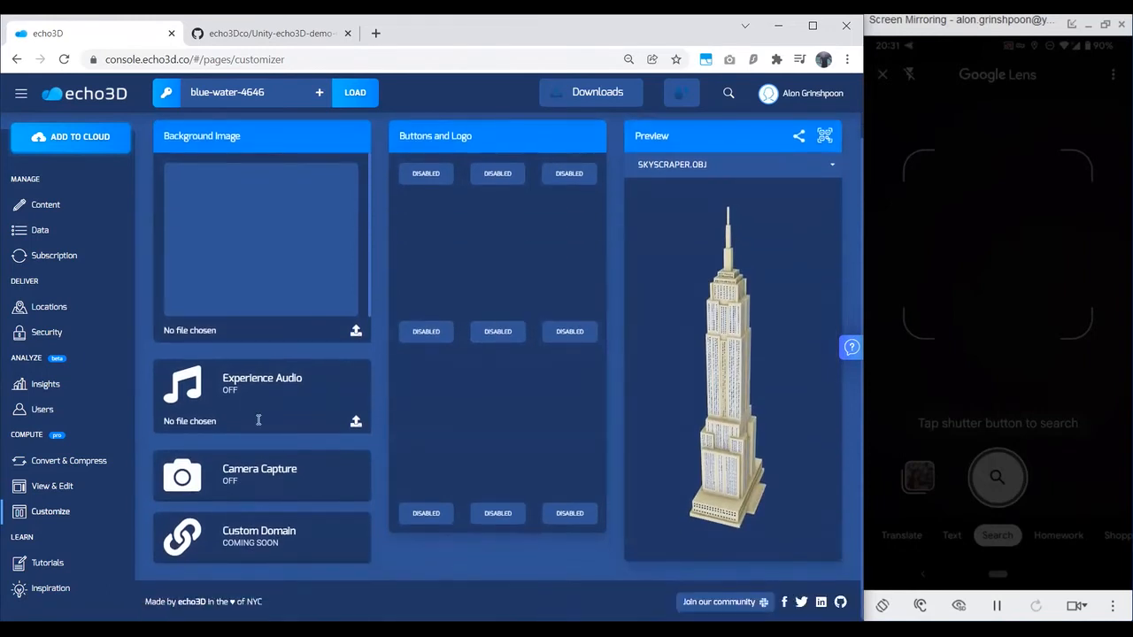
{"action": "left_click", "coordinate": [426, 331]}
{"action": "scroll", "coordinate": [426, 336], "scroll_direction": "up", "scroll_amount": 1}
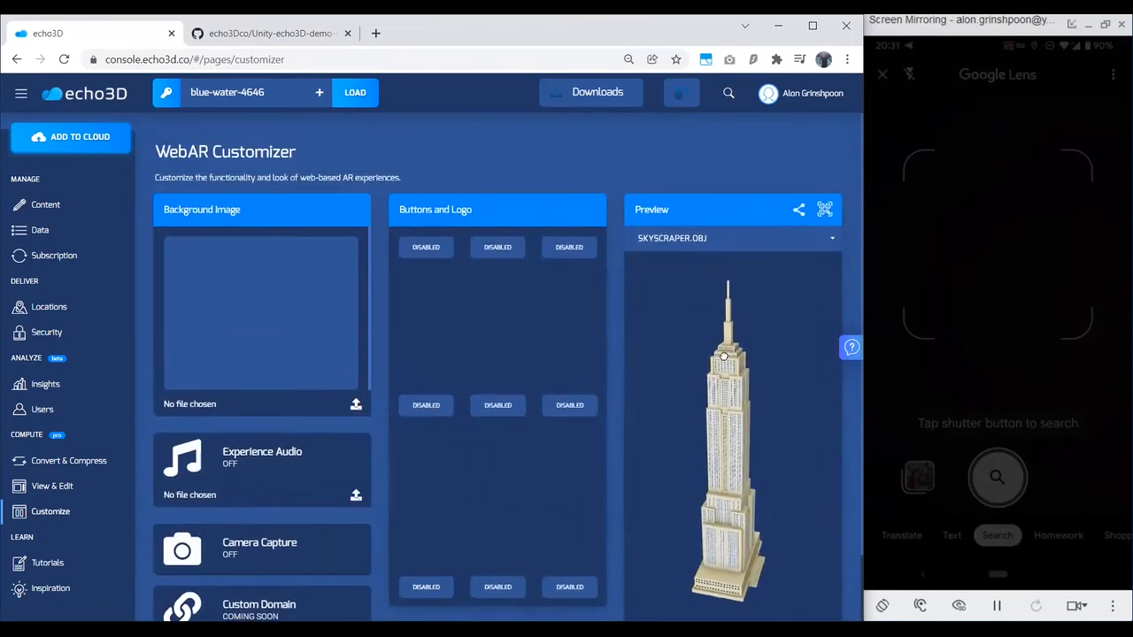
{"action": "left_click_drag", "start_coordinate": [706, 371], "coordinate": [677, 419]}
{"action": "left_click", "coordinate": [422, 253]}
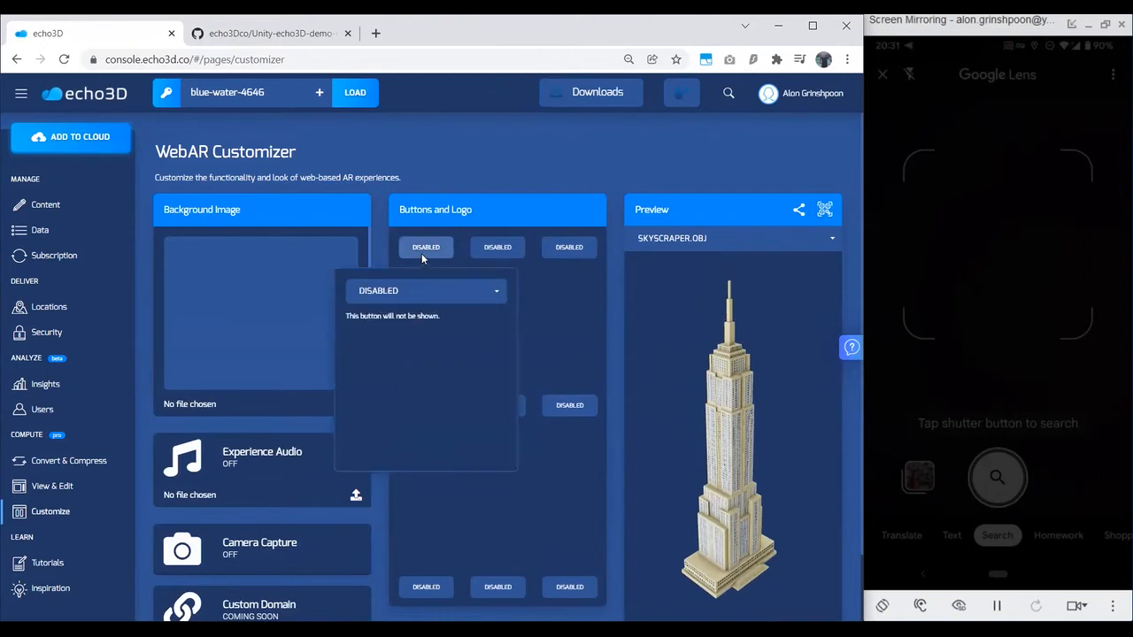
{"action": "left_click", "coordinate": [614, 307]}
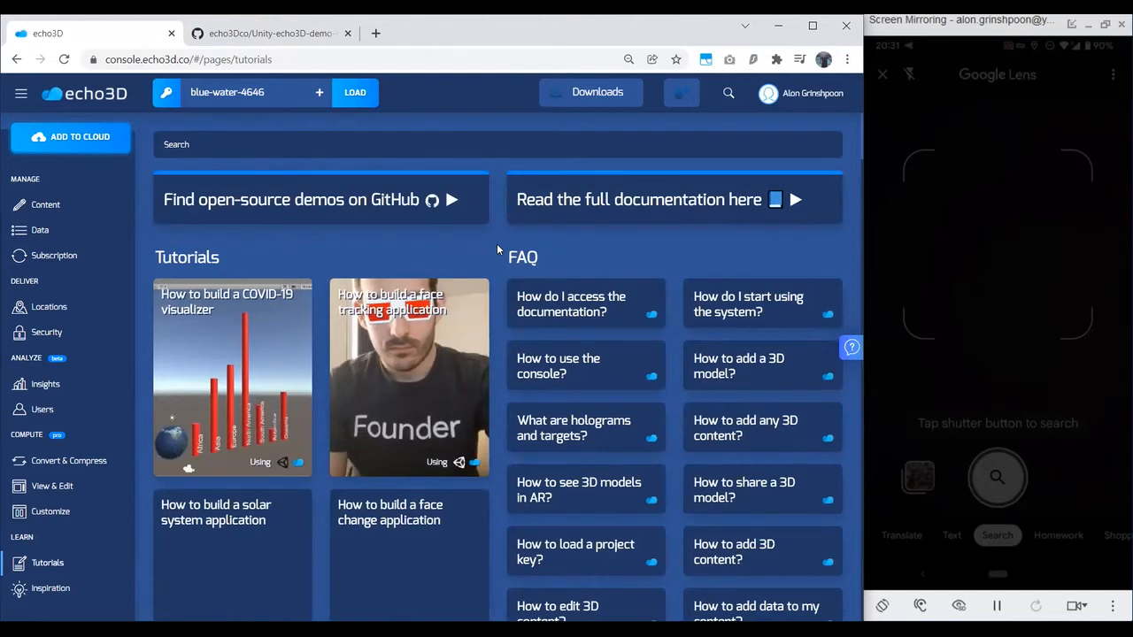
Step: Browse the tutorial cards and FAQ entries on the Tutorials page
{"action": "scroll", "coordinate": [496, 244], "scroll_direction": "down", "scroll_amount": 5}
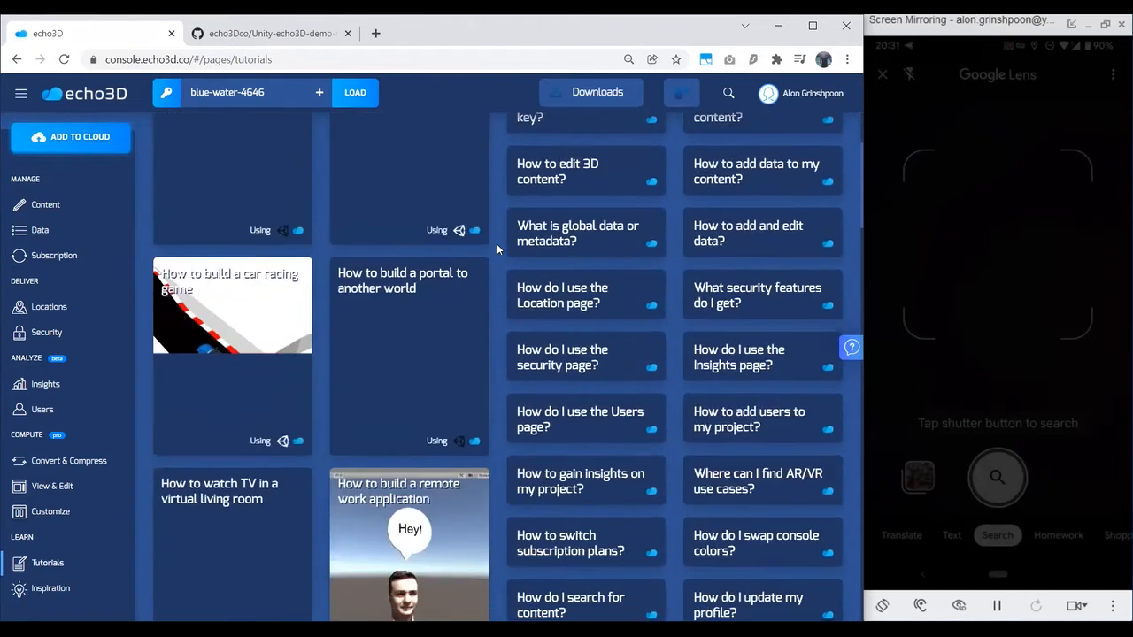
{"action": "scroll", "coordinate": [497, 243], "scroll_direction": "down", "scroll_amount": 6}
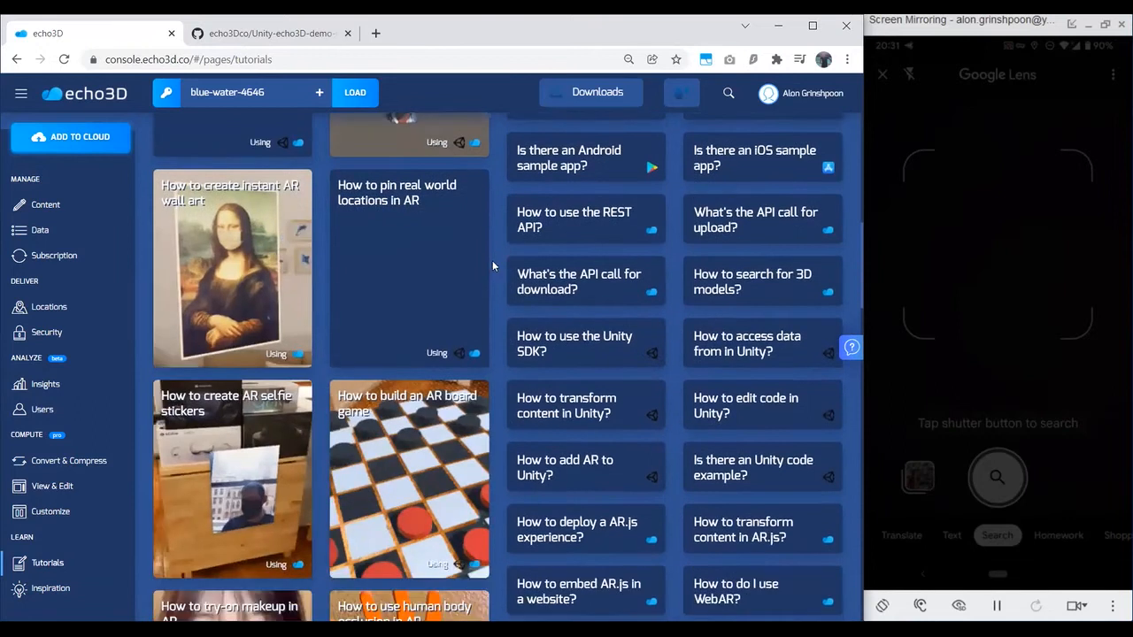
{"action": "scroll", "coordinate": [492, 265], "scroll_direction": "down", "scroll_amount": 2}
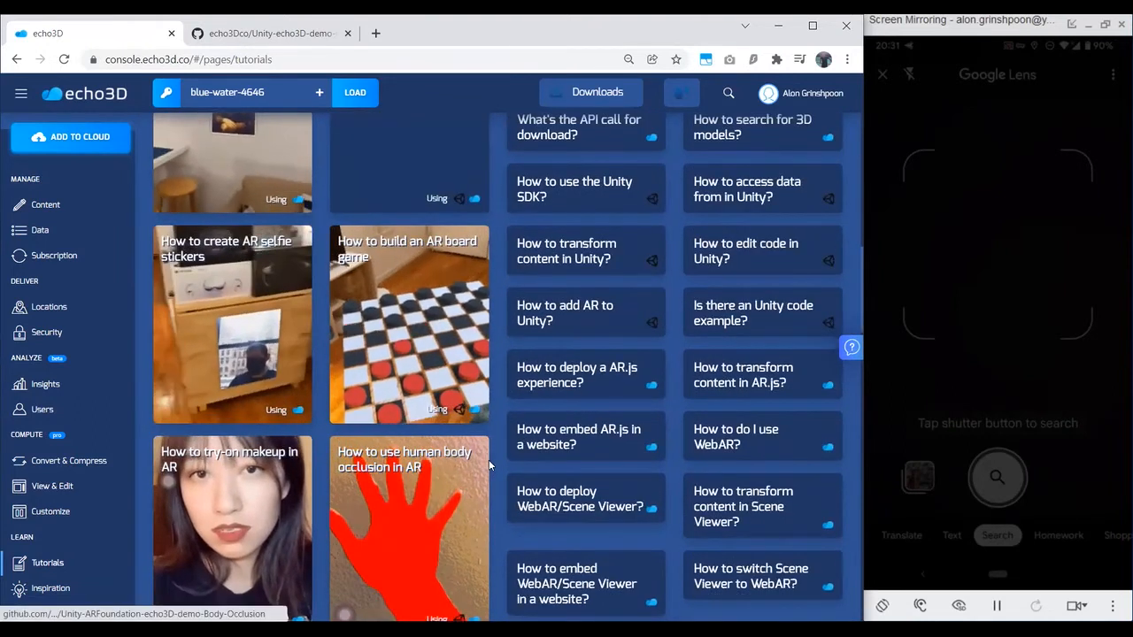
{"action": "scroll", "coordinate": [489, 464], "scroll_direction": "down", "scroll_amount": 2}
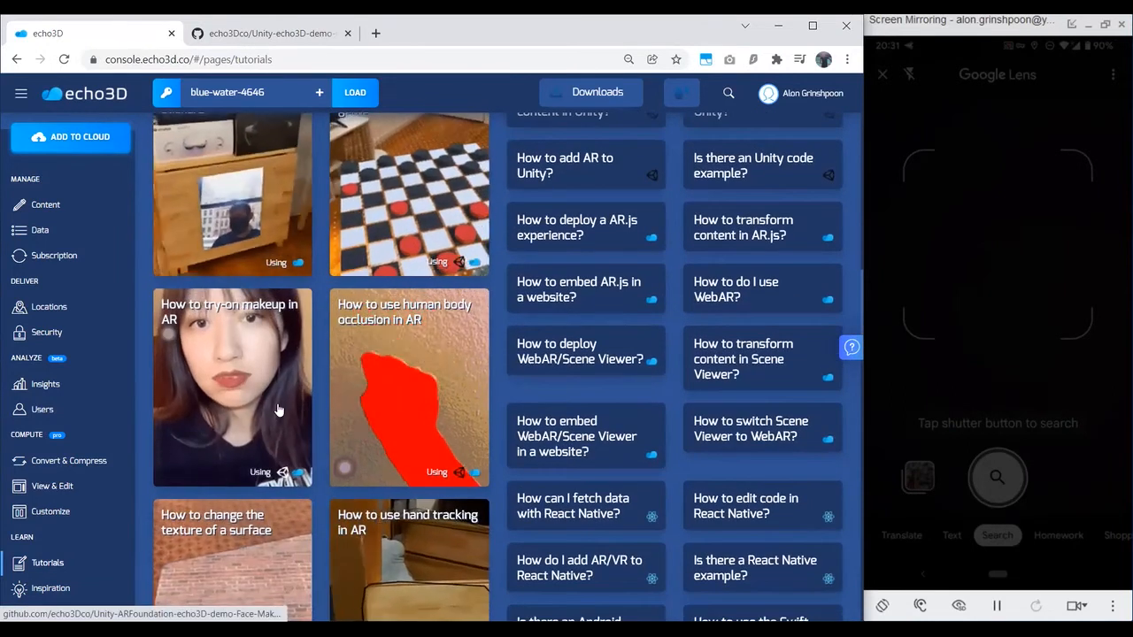
{"action": "scroll", "coordinate": [309, 385], "scroll_direction": "down", "scroll_amount": 7}
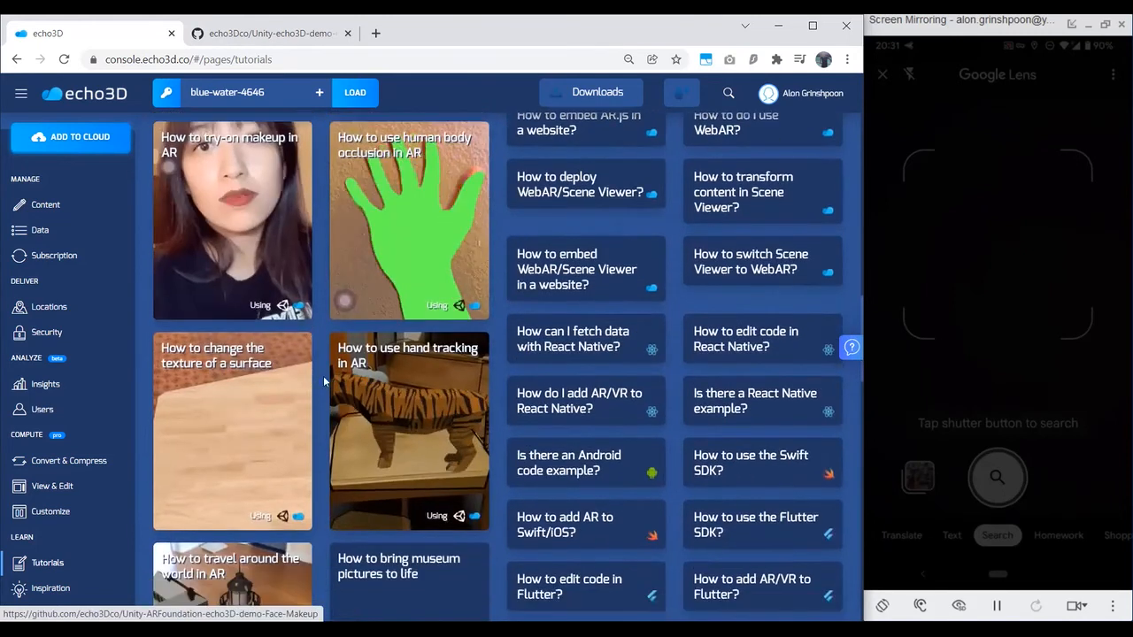
{"action": "scroll", "coordinate": [324, 381], "scroll_direction": "down", "scroll_amount": 5}
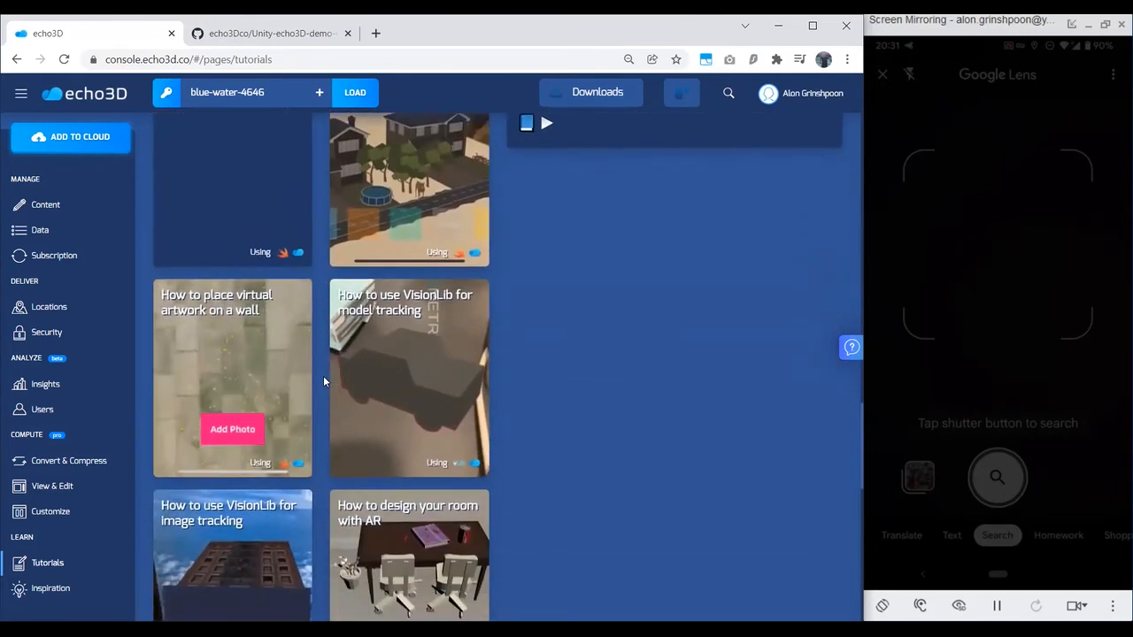
{"action": "scroll", "coordinate": [328, 381], "scroll_direction": "down", "scroll_amount": 8}
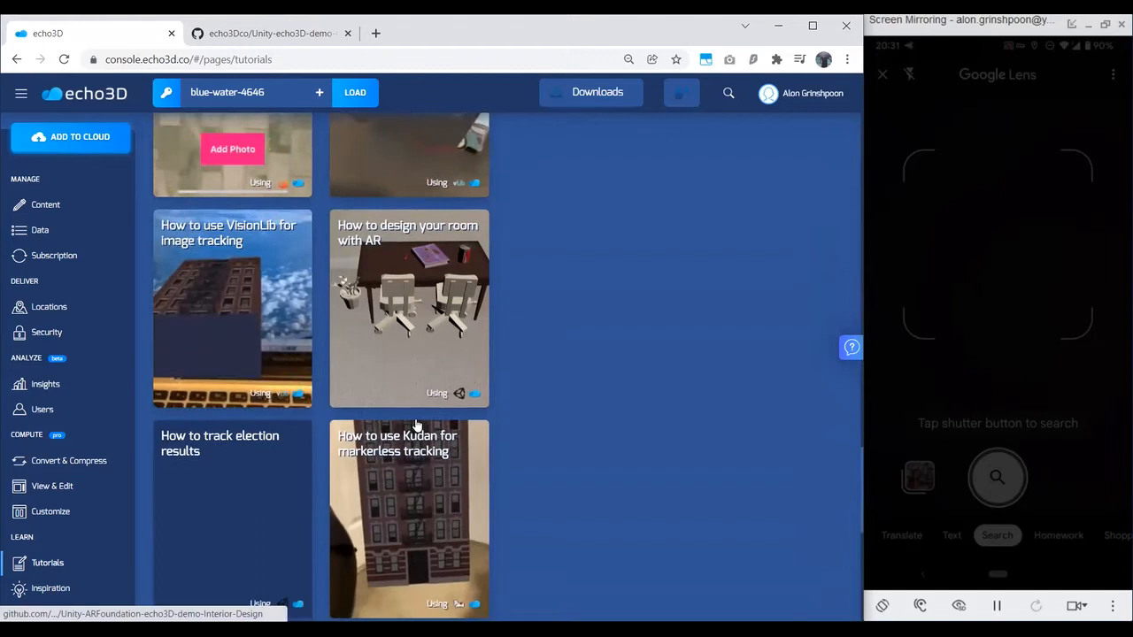
{"action": "scroll", "coordinate": [416, 422], "scroll_direction": "down", "scroll_amount": 1}
{"action": "scroll", "coordinate": [417, 420], "scroll_direction": "up", "scroll_amount": 9}
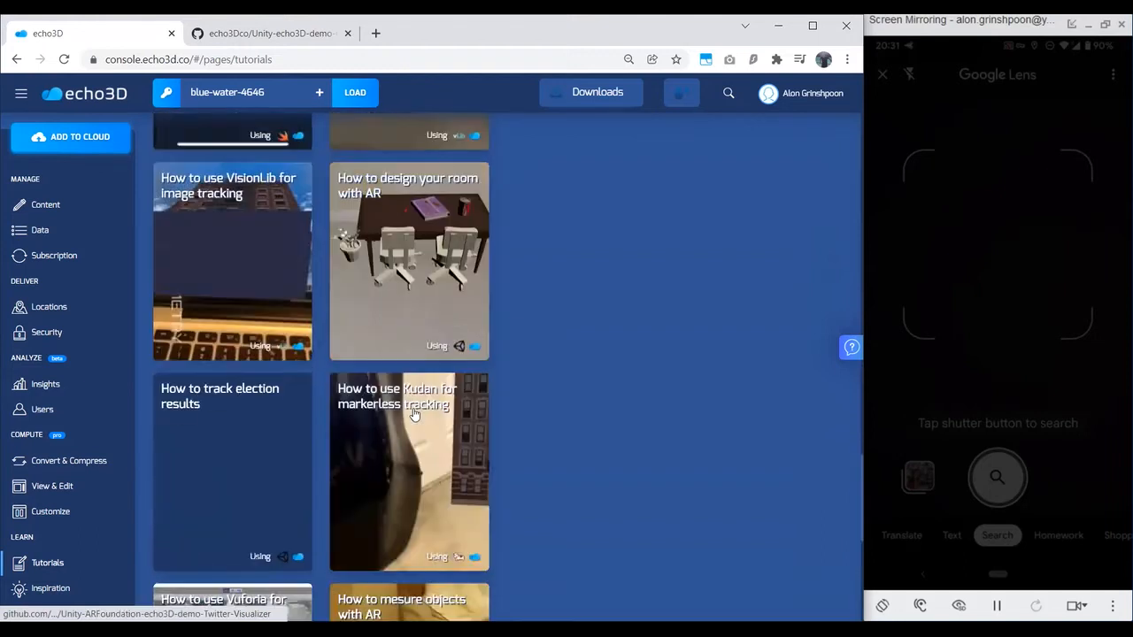
{"action": "scroll", "coordinate": [417, 416], "scroll_direction": "up", "scroll_amount": 10}
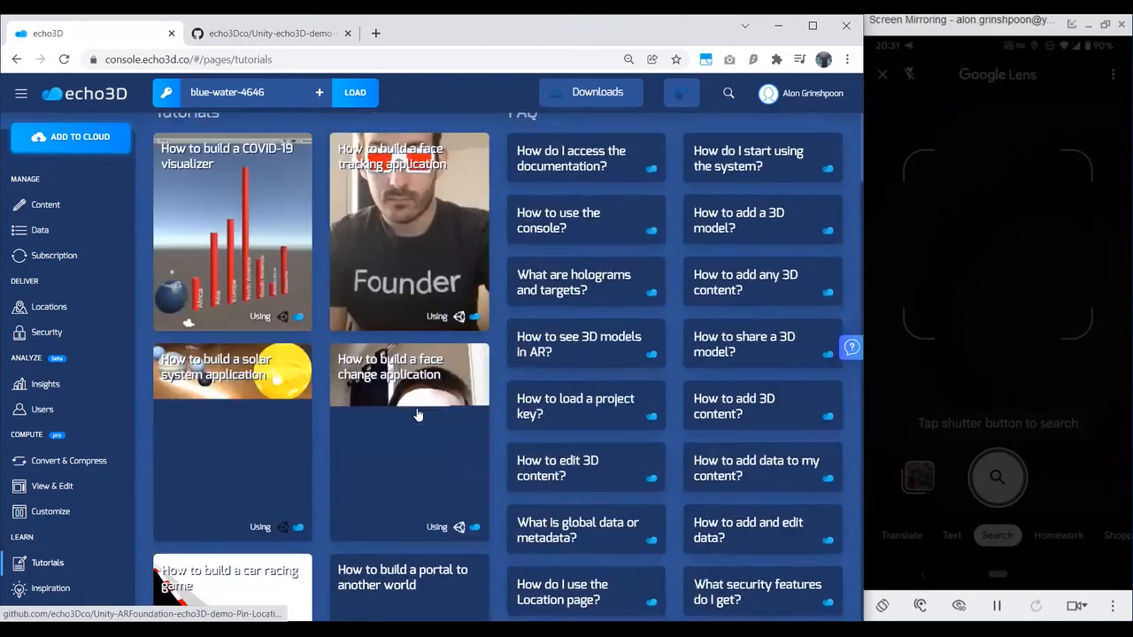
Step: Open the Inspiration page, show only projects powered by echo3D, and browse their cards
{"action": "left_click", "coordinate": [75, 588]}
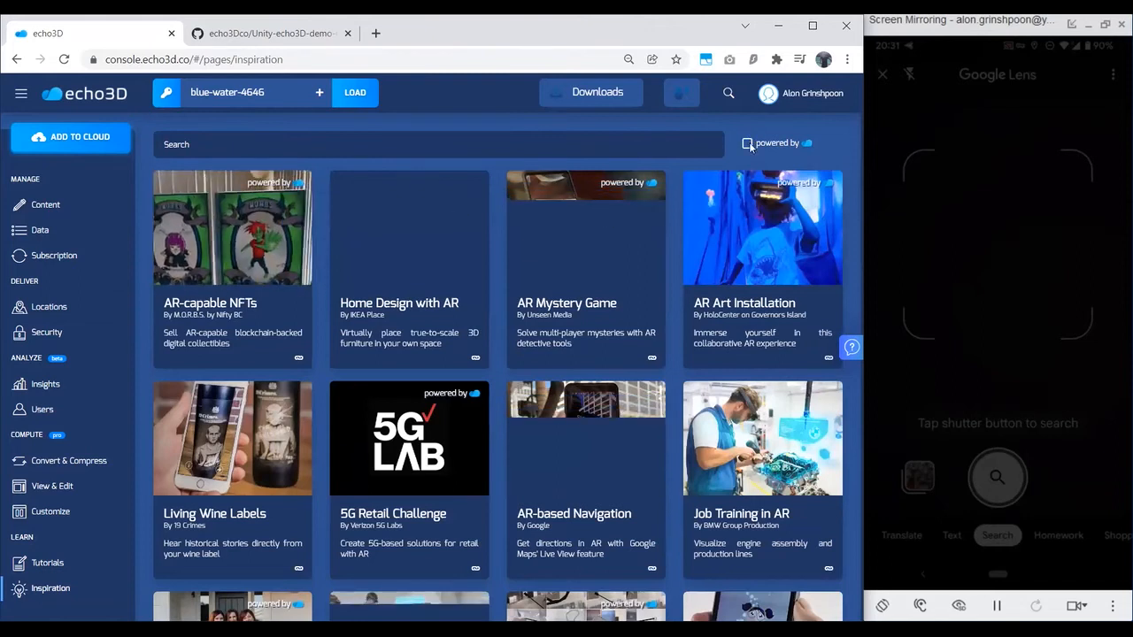
{"action": "left_click", "coordinate": [747, 143]}
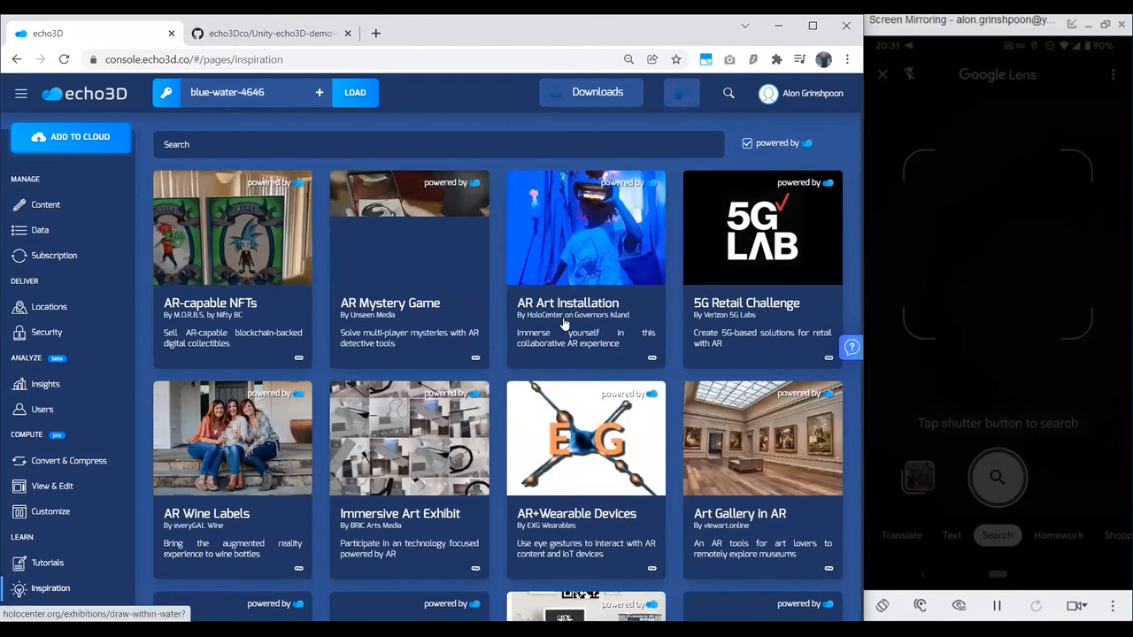
{"action": "scroll", "coordinate": [564, 323], "scroll_direction": "down", "scroll_amount": 1}
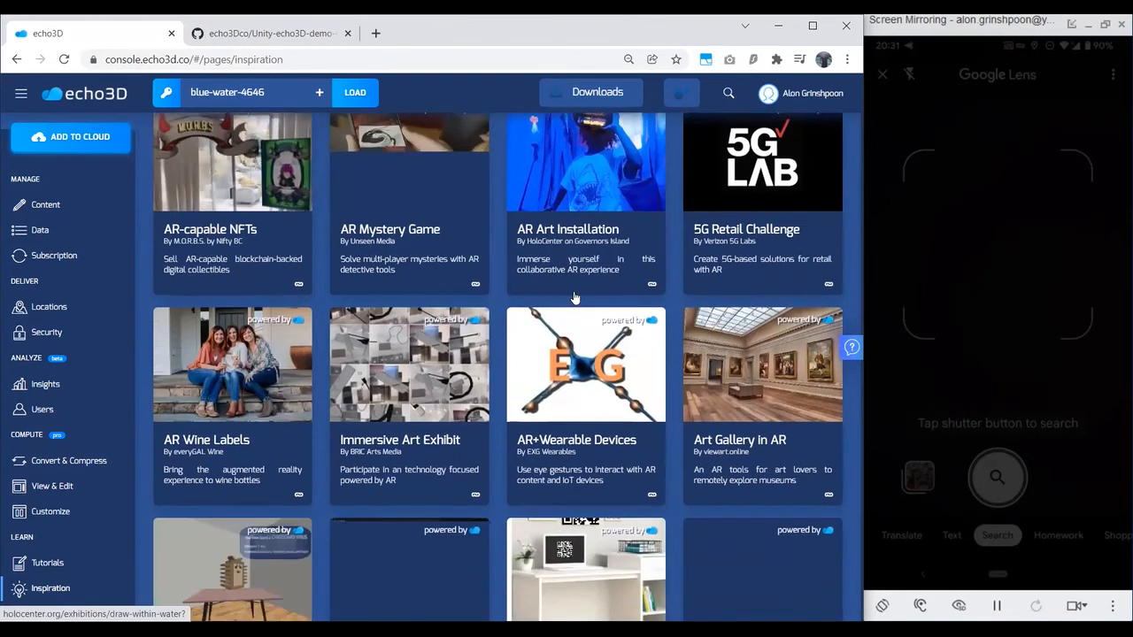
{"action": "scroll", "coordinate": [570, 299], "scroll_direction": "down", "scroll_amount": 1}
{"action": "scroll", "coordinate": [571, 298], "scroll_direction": "down", "scroll_amount": 3}
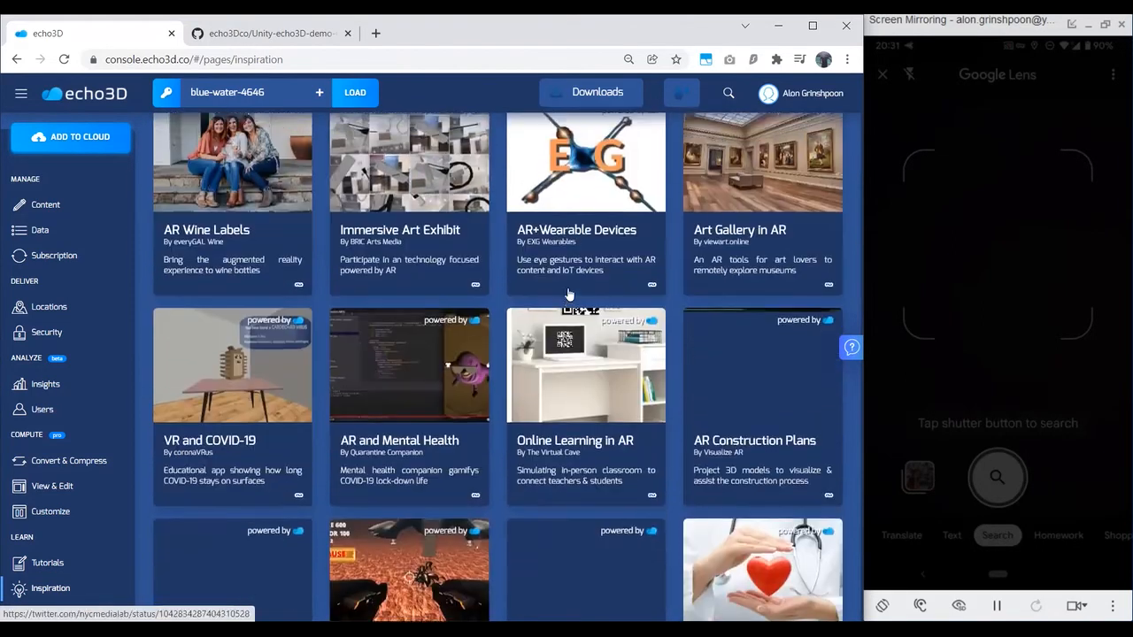
{"action": "scroll", "coordinate": [569, 293], "scroll_direction": "down", "scroll_amount": 15}
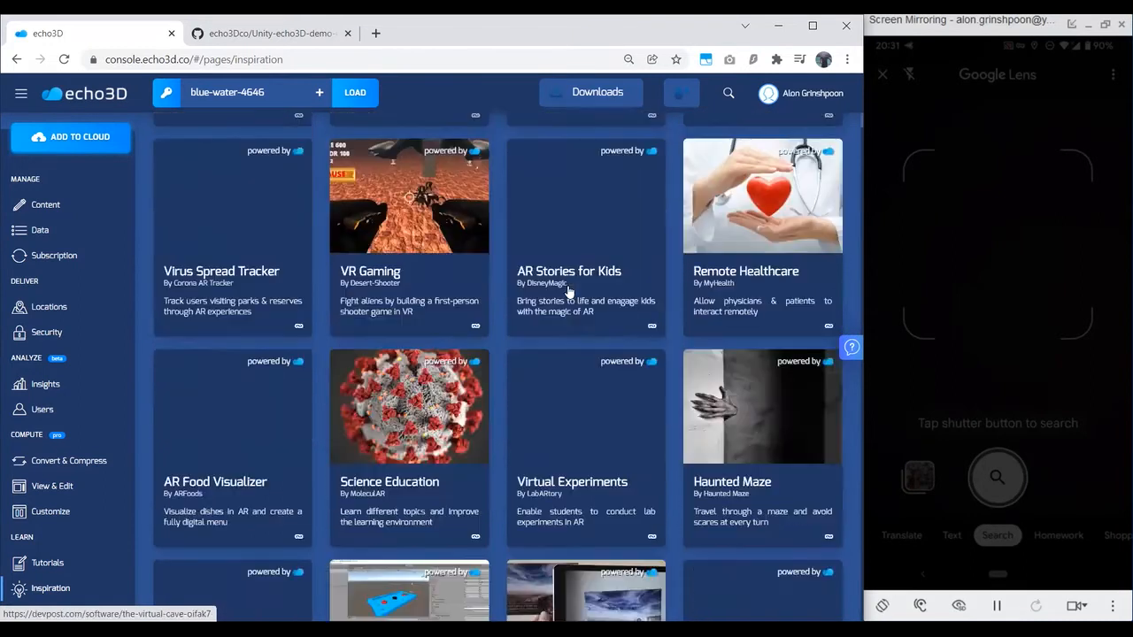
{"action": "scroll", "coordinate": [569, 291], "scroll_direction": "down", "scroll_amount": 13}
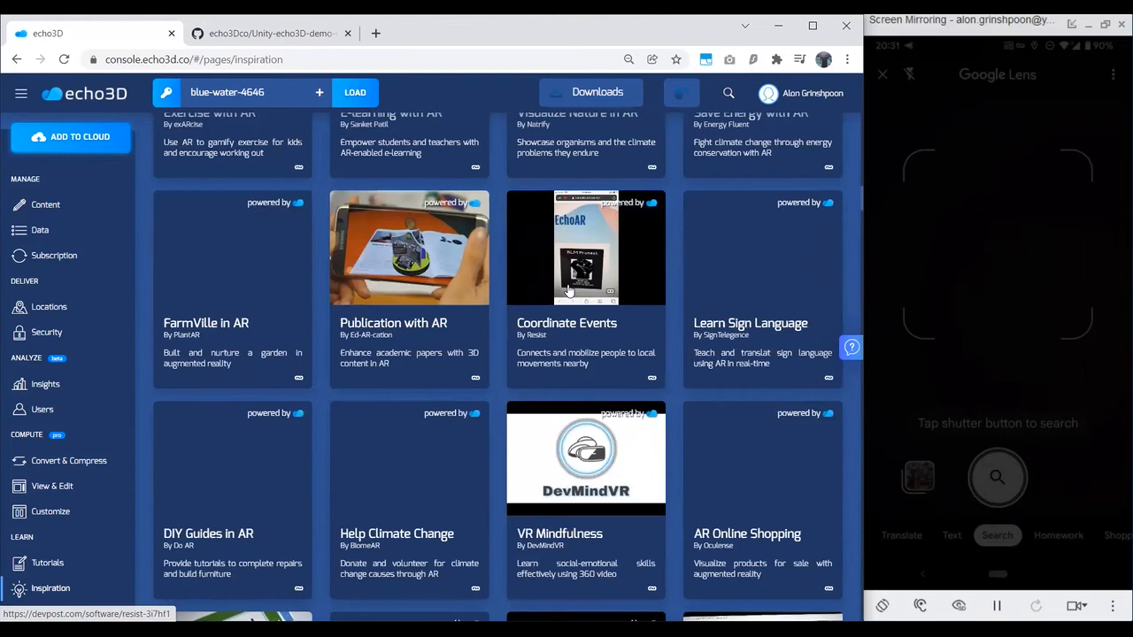
{"action": "left_click", "coordinate": [850, 347]}
{"action": "left_click", "coordinate": [698, 346]}
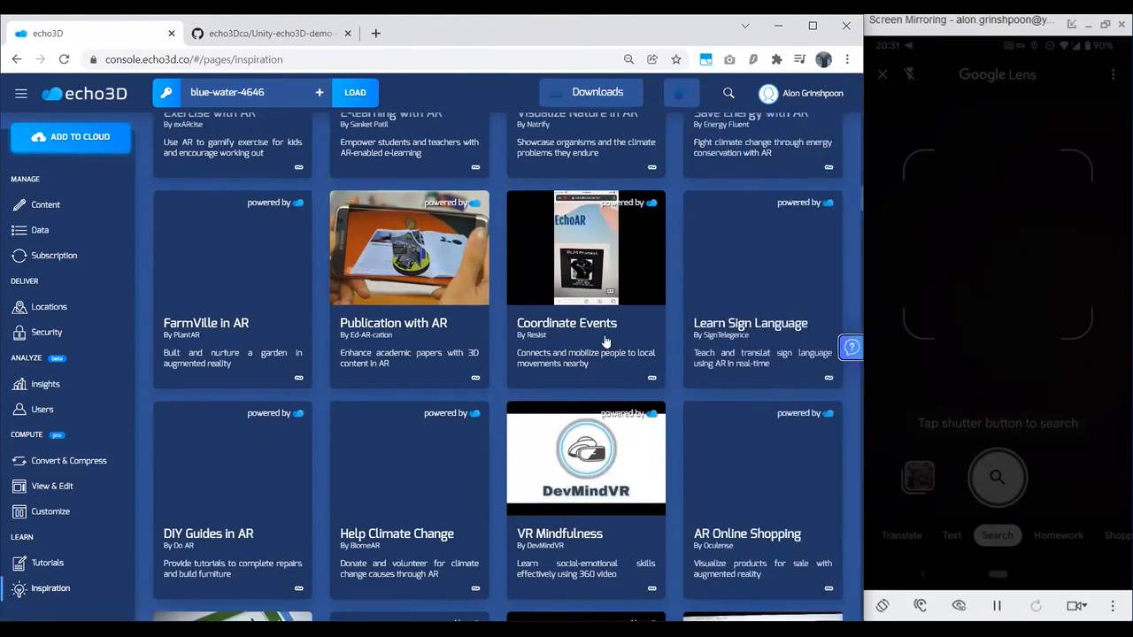
{"action": "scroll", "coordinate": [605, 342], "scroll_direction": "down", "scroll_amount": 6}
{"action": "scroll", "coordinate": [605, 342], "scroll_direction": "down", "scroll_amount": 2}
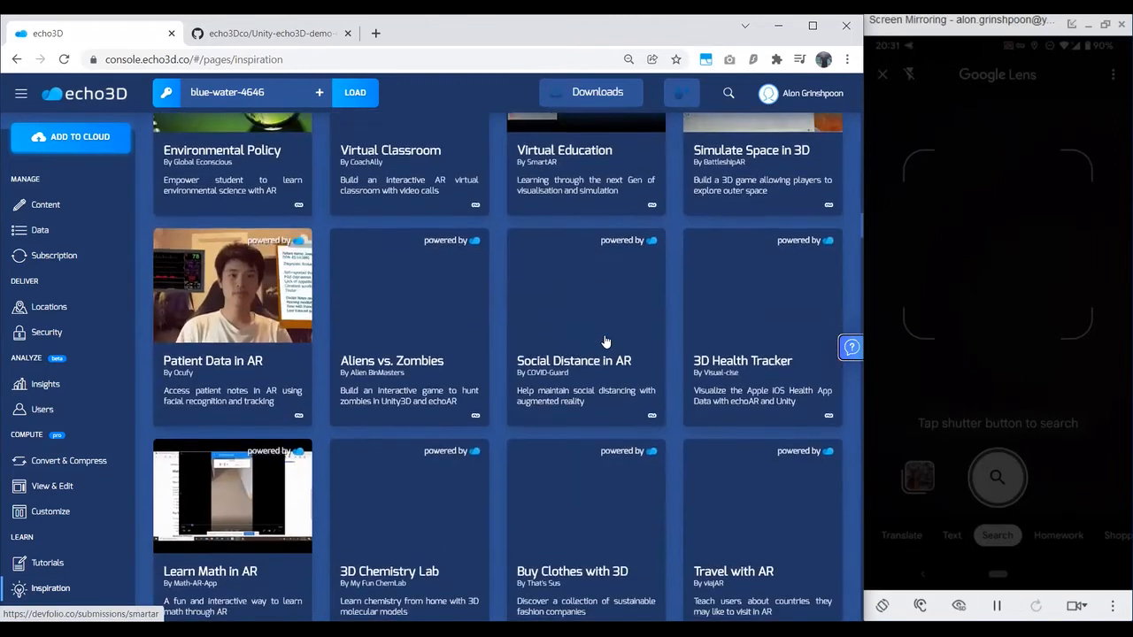
{"action": "scroll", "coordinate": [606, 338], "scroll_direction": "down", "scroll_amount": 15}
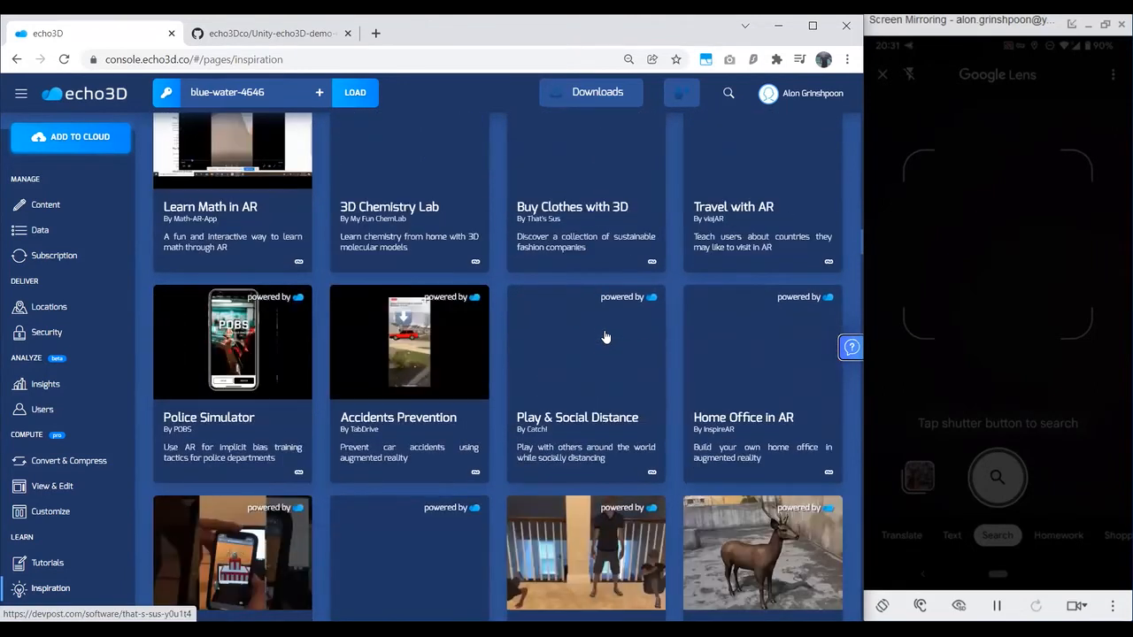
{"action": "scroll", "coordinate": [605, 335], "scroll_direction": "down", "scroll_amount": 10}
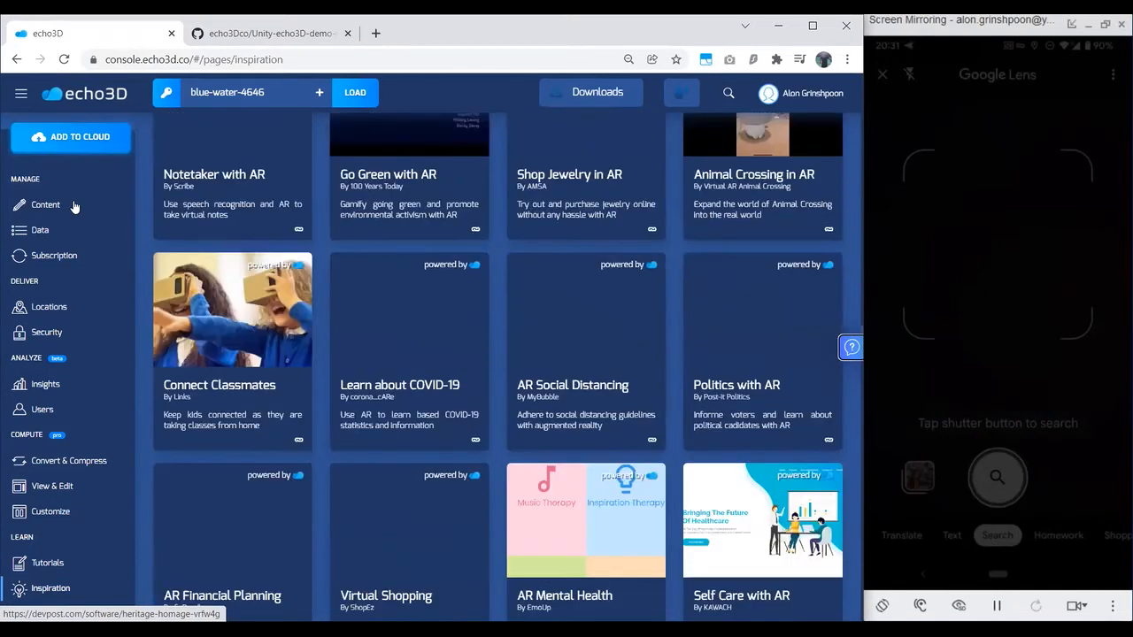
Step: Return to the Content page and review the apps, SDKs and example code offered for download
{"action": "left_click", "coordinate": [74, 206]}
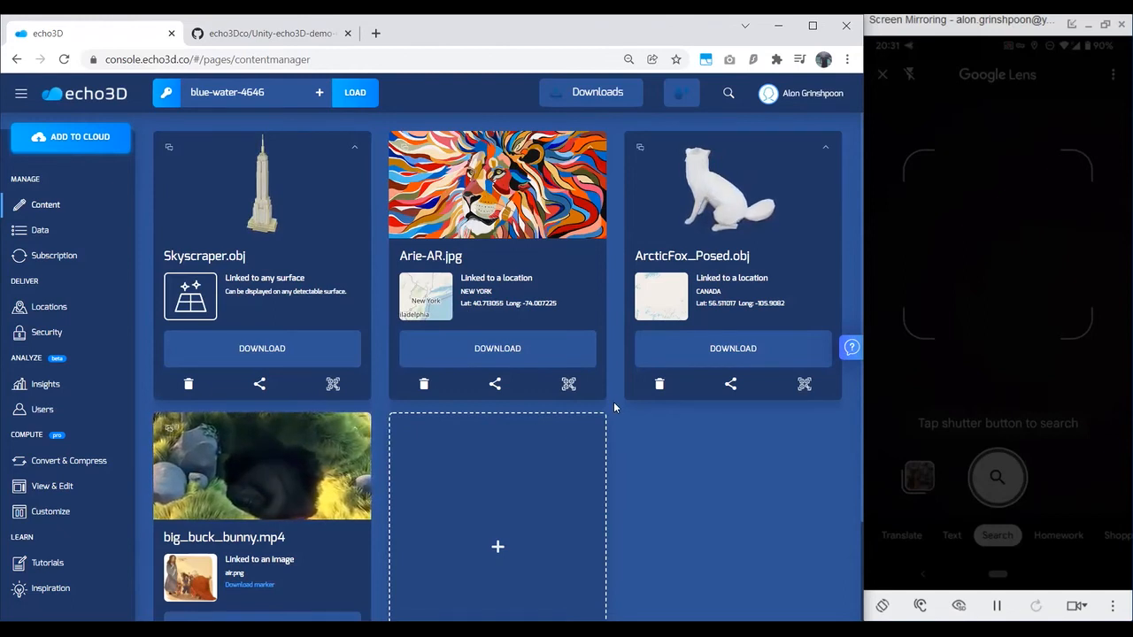
{"action": "left_click", "coordinate": [606, 103]}
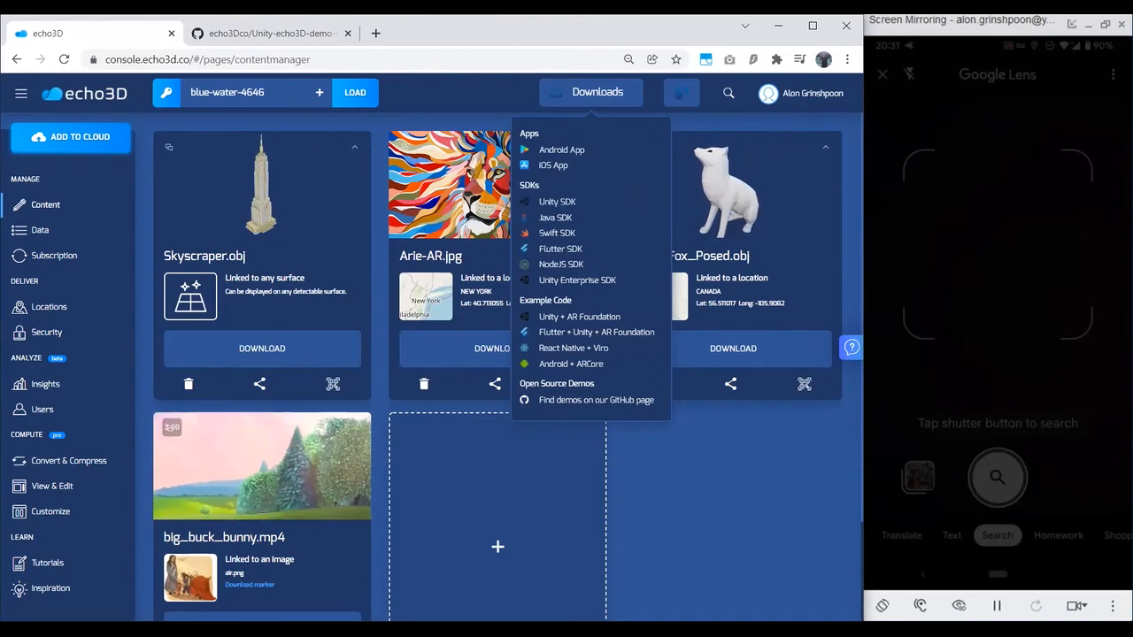
{"action": "key", "text": "alt+Tab"}
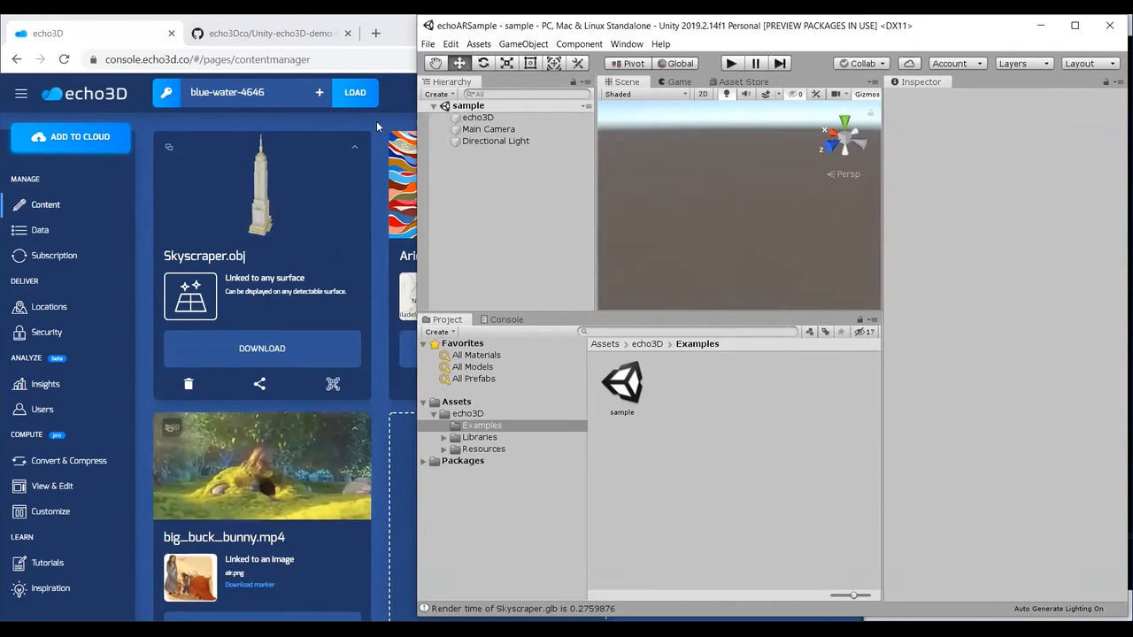
{"action": "key", "text": "alt+Tab"}
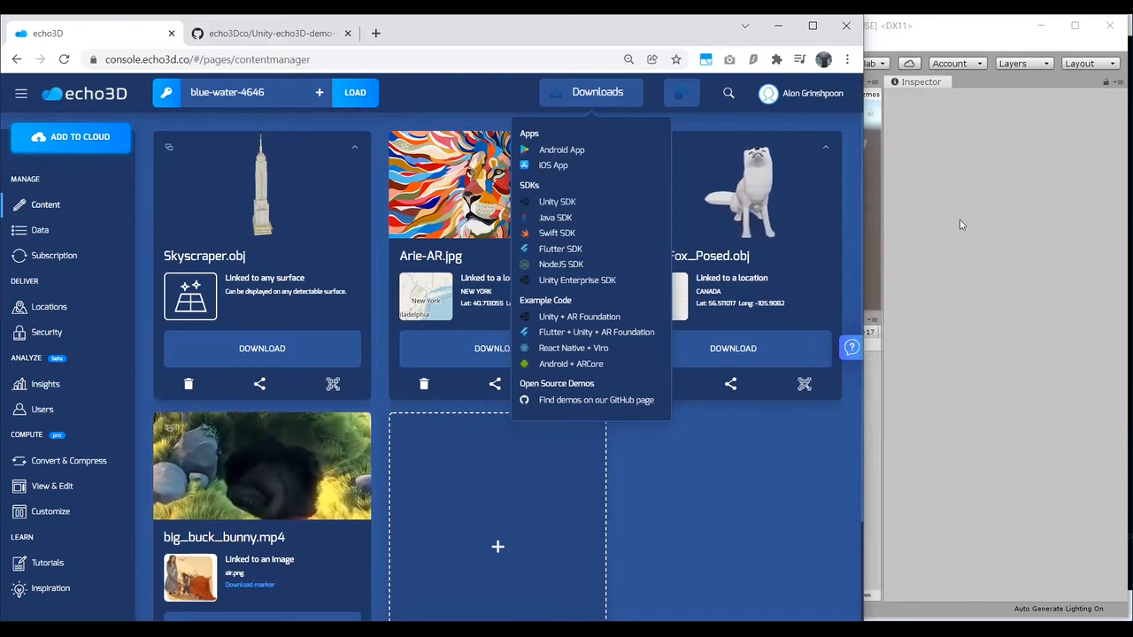
Step: Switch to the echoARSample project in Unity, orbit the sample scene slightly, and shift the editor window
{"action": "left_click", "coordinate": [990, 194]}
{"action": "right_click_drag", "start_coordinate": [717, 241], "coordinate": [782, 189]}
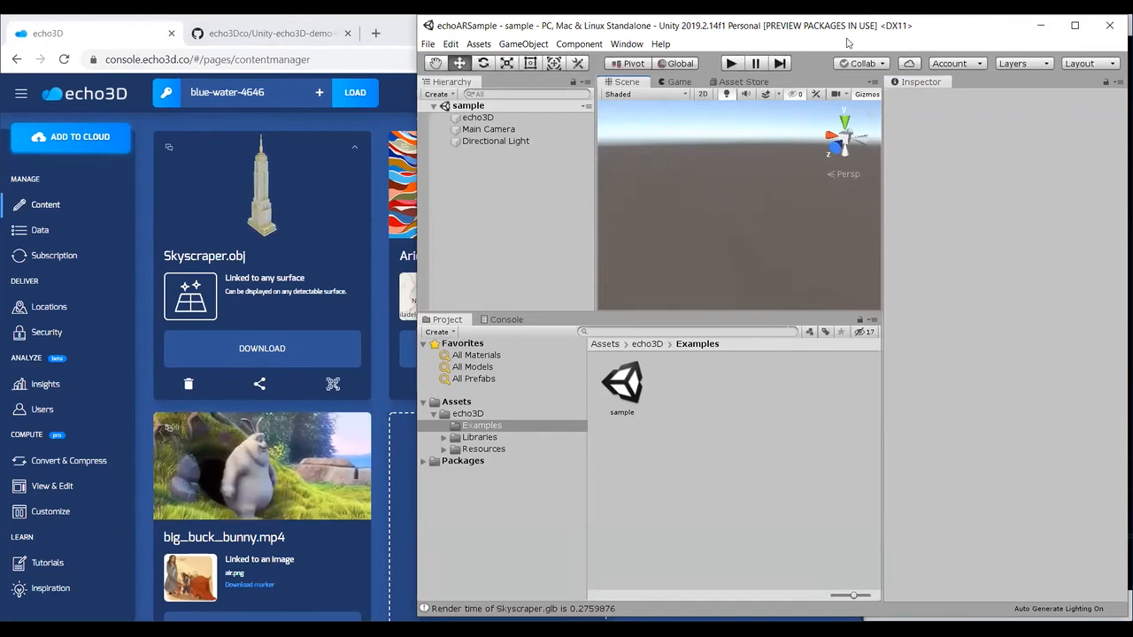
{"action": "left_click_drag", "start_coordinate": [846, 39], "coordinate": [844, 44]}
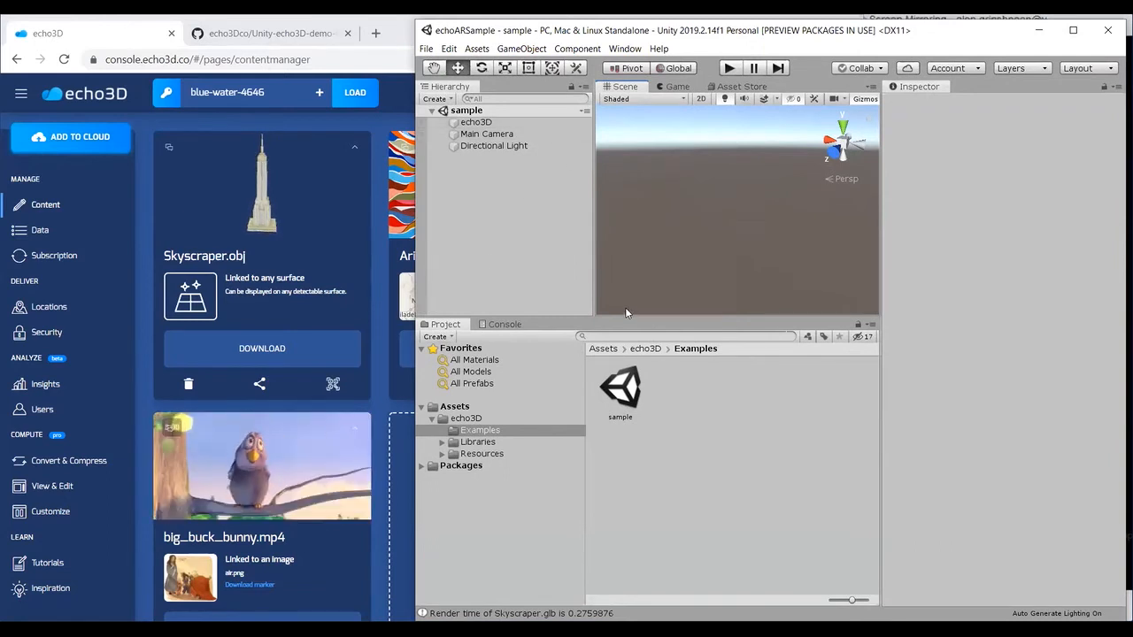
Step: Select the echo3D object in Unity's sample scene, and delete the Arie-AR.jpg entry from the echo3D console's content
{"action": "left_click", "coordinate": [538, 122]}
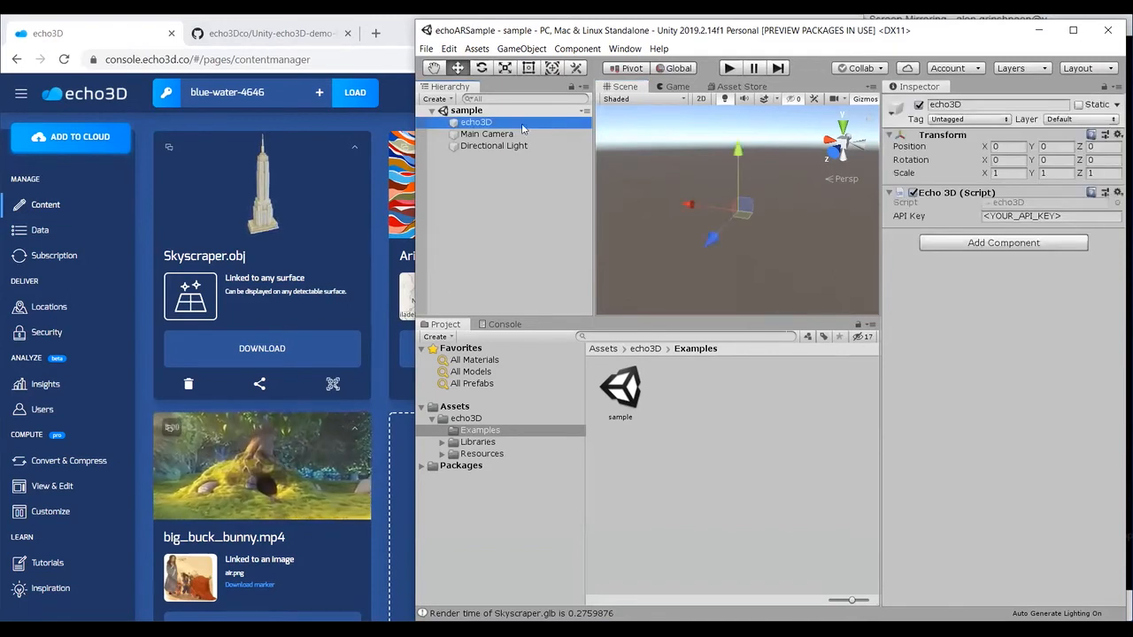
{"action": "left_click", "coordinate": [387, 377]}
{"action": "left_click", "coordinate": [424, 383]}
{"action": "left_click", "coordinate": [468, 355]}
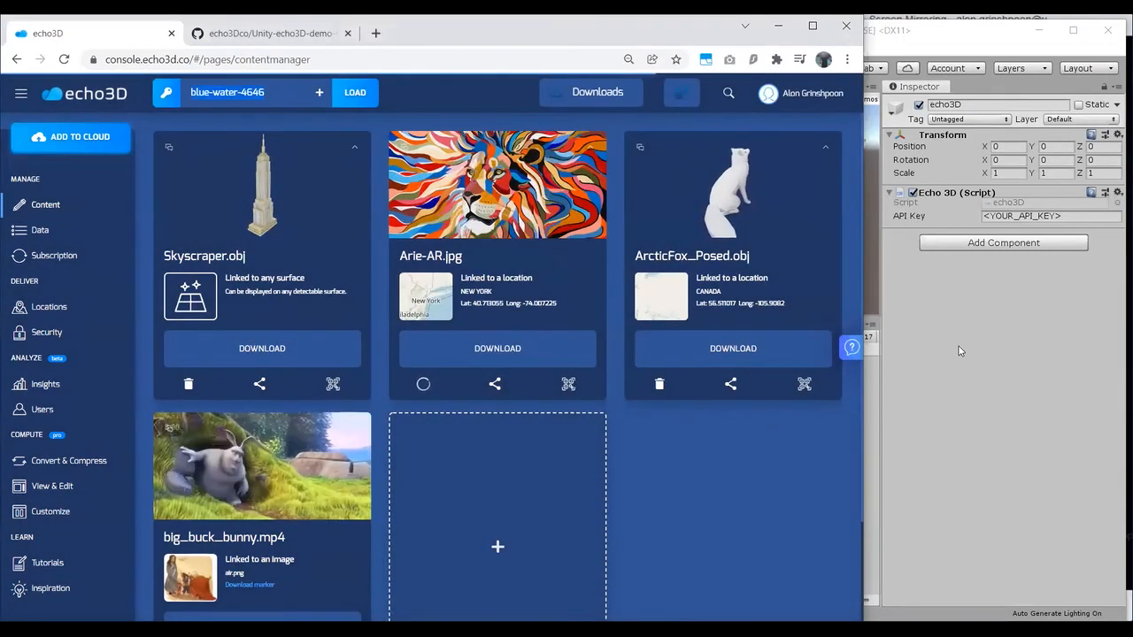
Step: Paste the project's API key into the echo3D object's Echo 3D script, run the scene, and return to the console
{"action": "left_click", "coordinate": [1050, 216]}
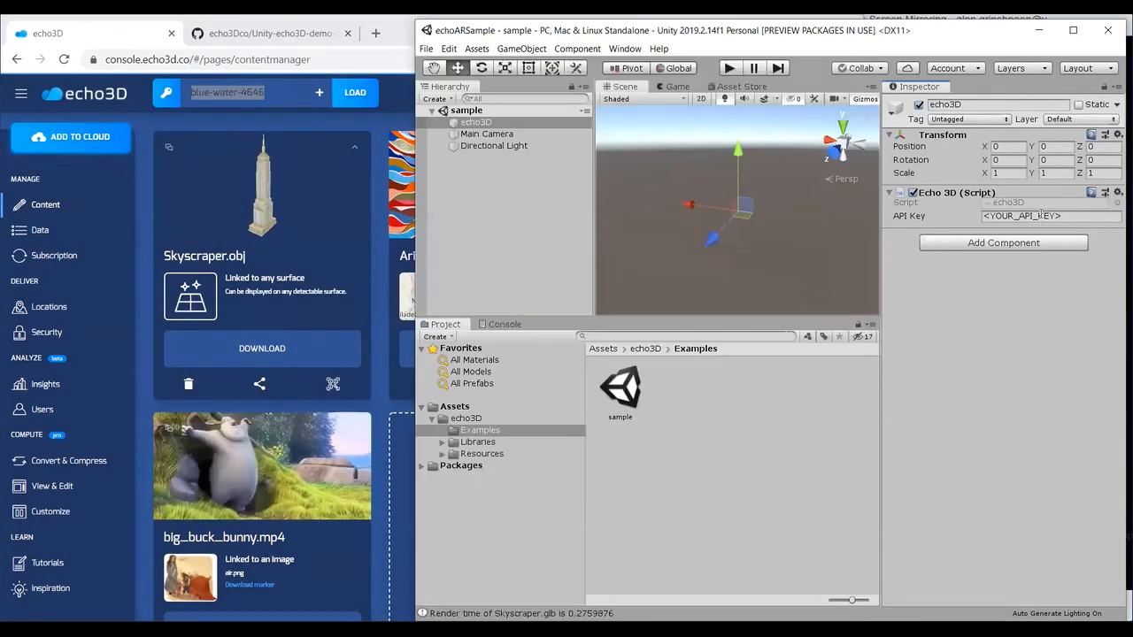
{"action": "key", "text": "ctrl+v"}
{"action": "left_click", "coordinate": [738, 71]}
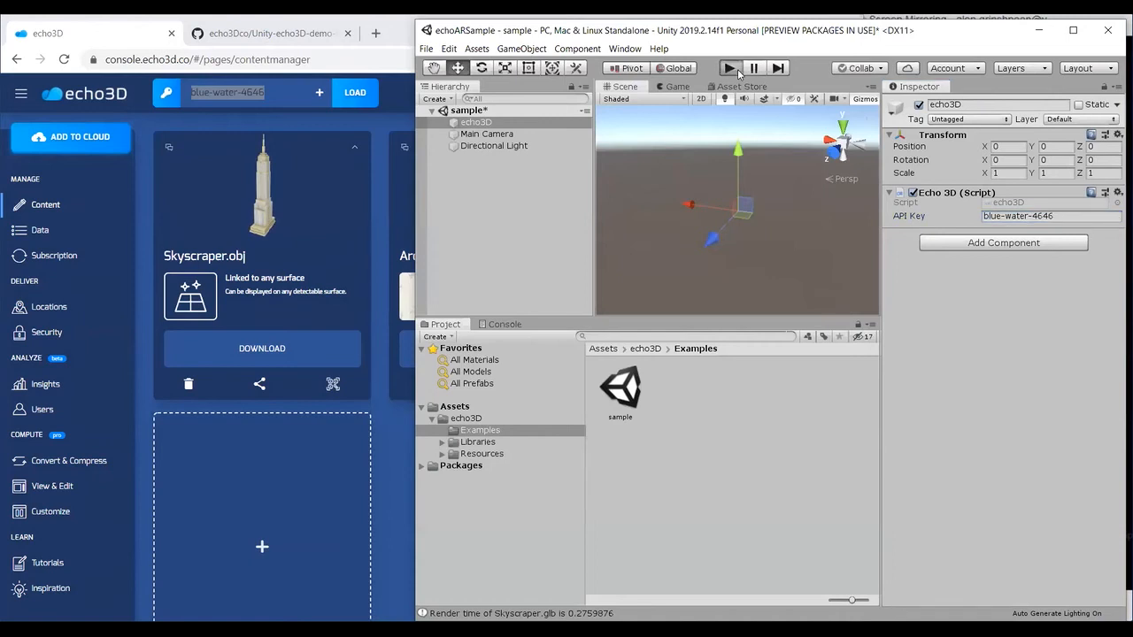
{"action": "left_click", "coordinate": [383, 425]}
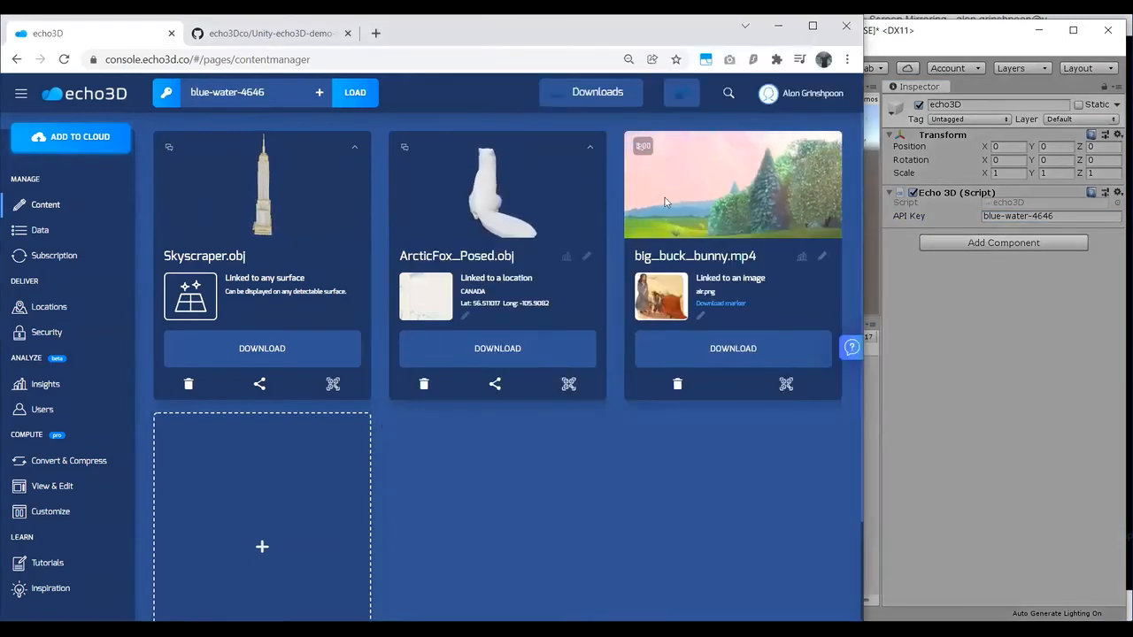
Step: Switch to Unity's Scene view, expand the echo3D object to examine its loaded models, and focus on ArcticFox_Posed.glb
{"action": "left_click", "coordinate": [871, 274]}
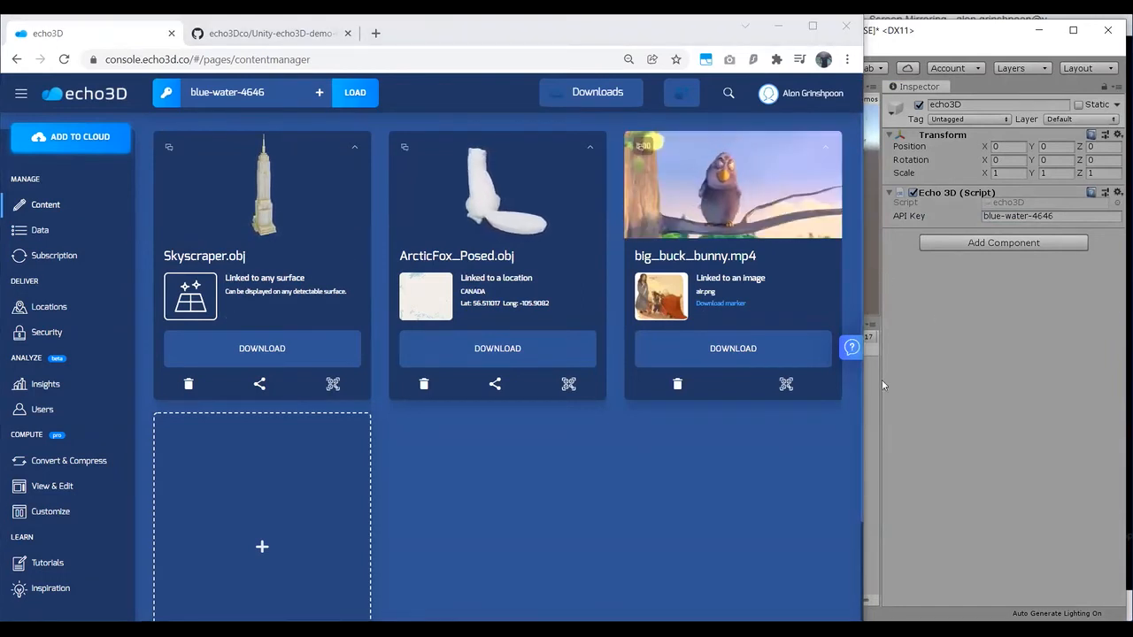
{"action": "left_click", "coordinate": [926, 38]}
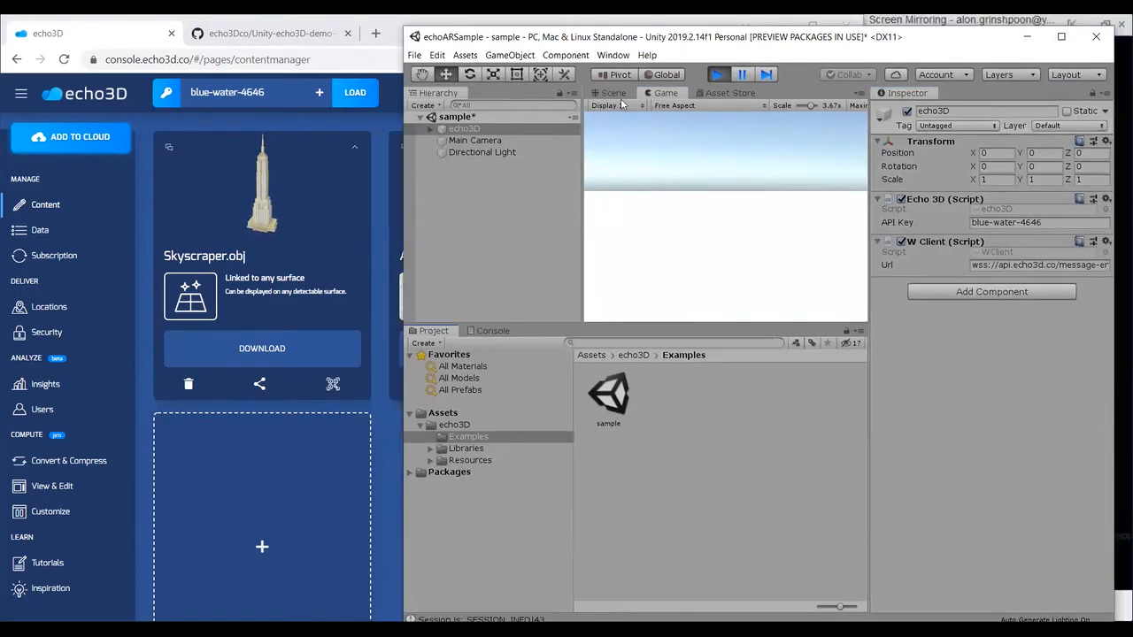
{"action": "left_click", "coordinate": [614, 93]}
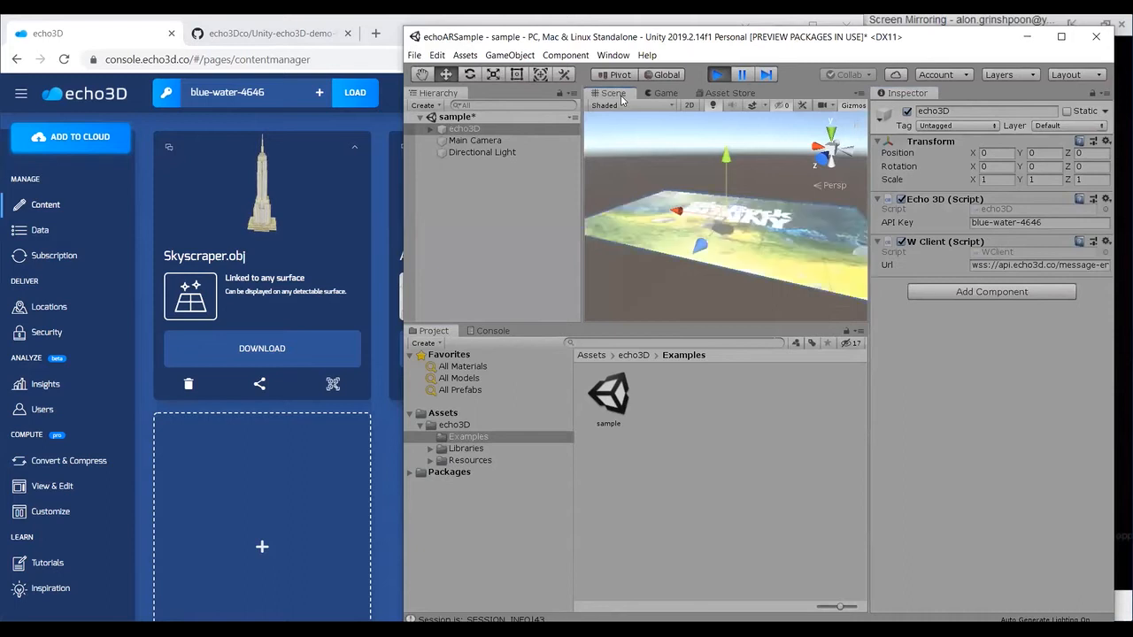
{"action": "left_click_drag", "start_coordinate": [687, 202], "coordinate": [759, 209], "text": "alt"}
{"action": "left_click", "coordinate": [430, 129]}
{"action": "left_click", "coordinate": [489, 153]}
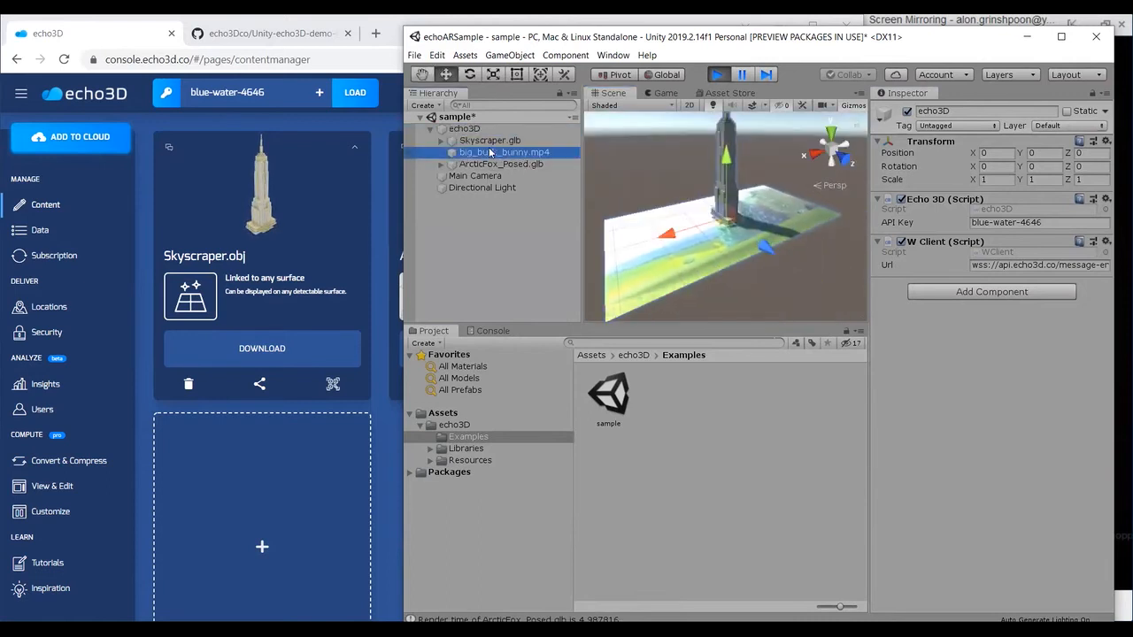
{"action": "double_click", "coordinate": [531, 165]}
{"action": "left_click_drag", "start_coordinate": [726, 269], "coordinate": [620, 314], "text": "alt"}
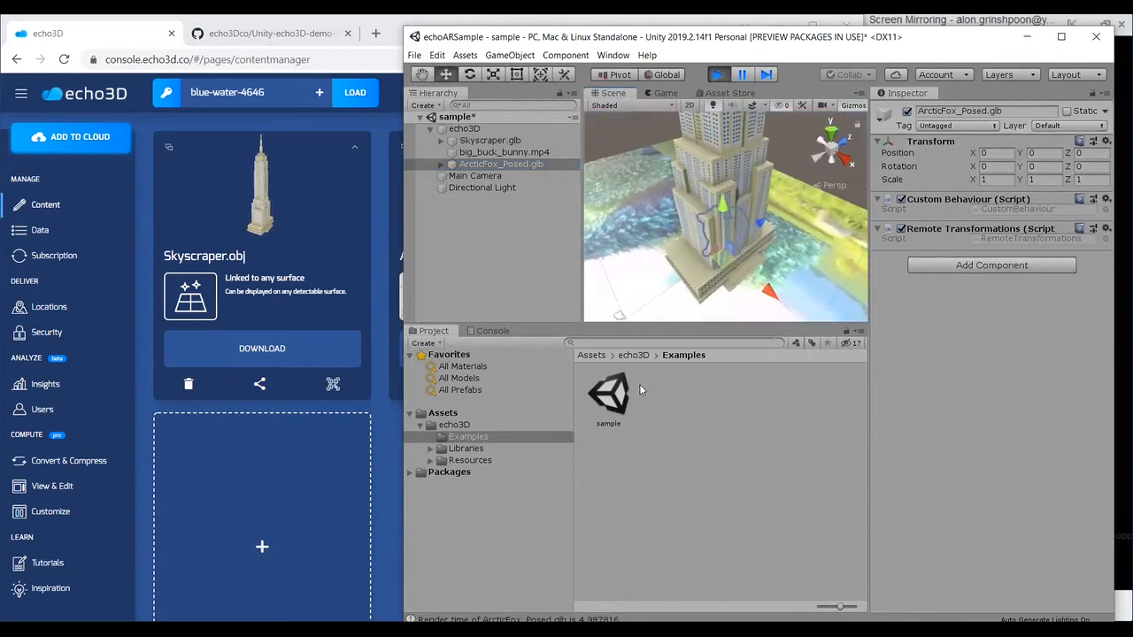
Step: Delete the big_buck_bunny.mp4 entry in the echo3D console and check the running scene in Unity
{"action": "key", "text": "alt+Tab"}
{"action": "left_click", "coordinate": [678, 384]}
{"action": "left_click", "coordinate": [480, 356]}
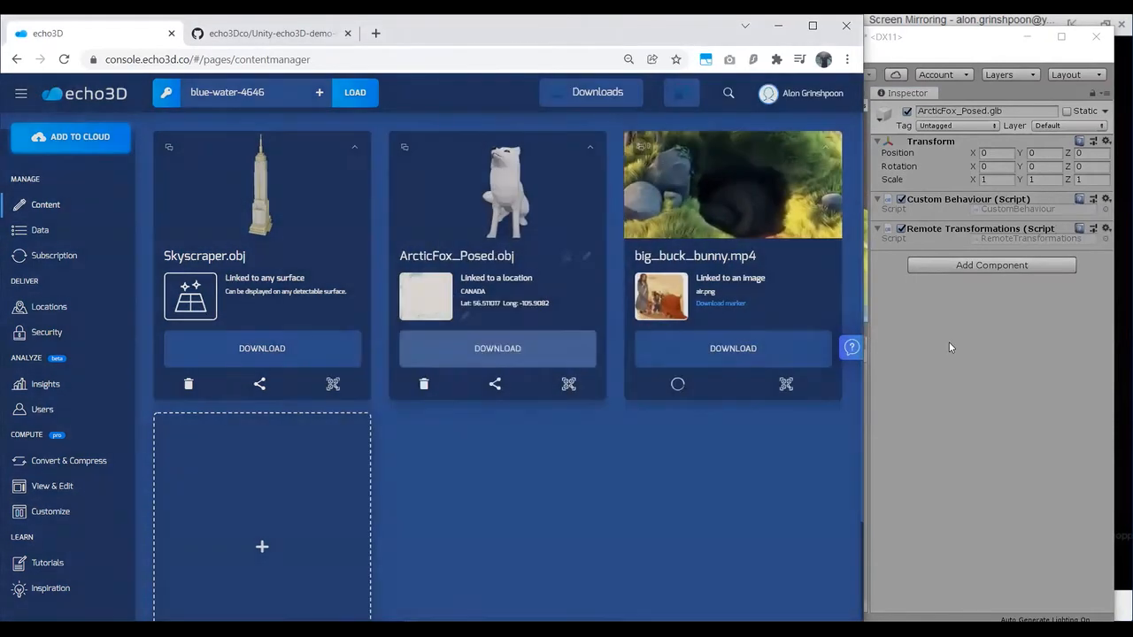
{"action": "left_click", "coordinate": [948, 347]}
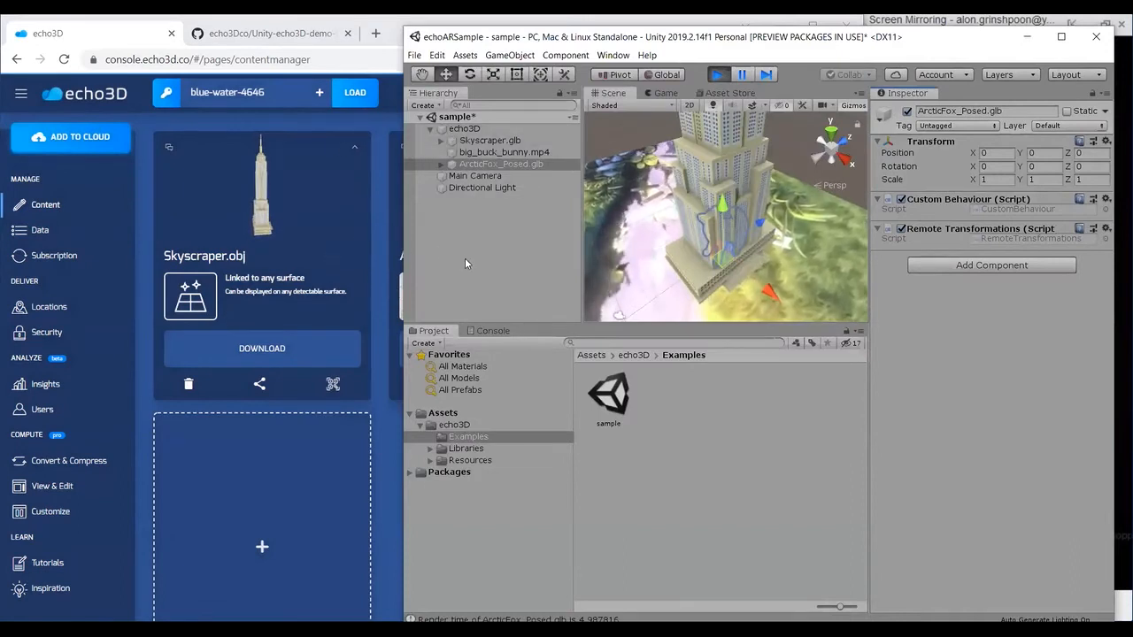
{"action": "left_click_drag", "start_coordinate": [711, 188], "coordinate": [785, 216], "text": "alt"}
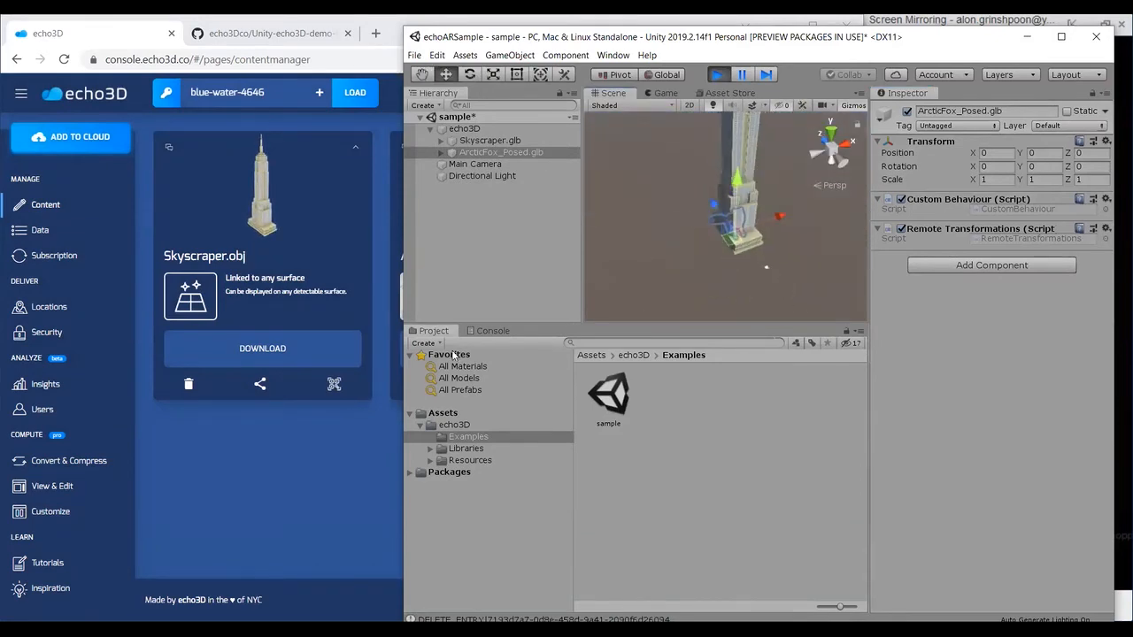
Step: Add metadata with key x and value 10 to ArcticFox_Posed.obj in the console, and check the fox in Unity's scene
{"action": "left_click", "coordinate": [324, 467]}
{"action": "left_click", "coordinate": [590, 148]}
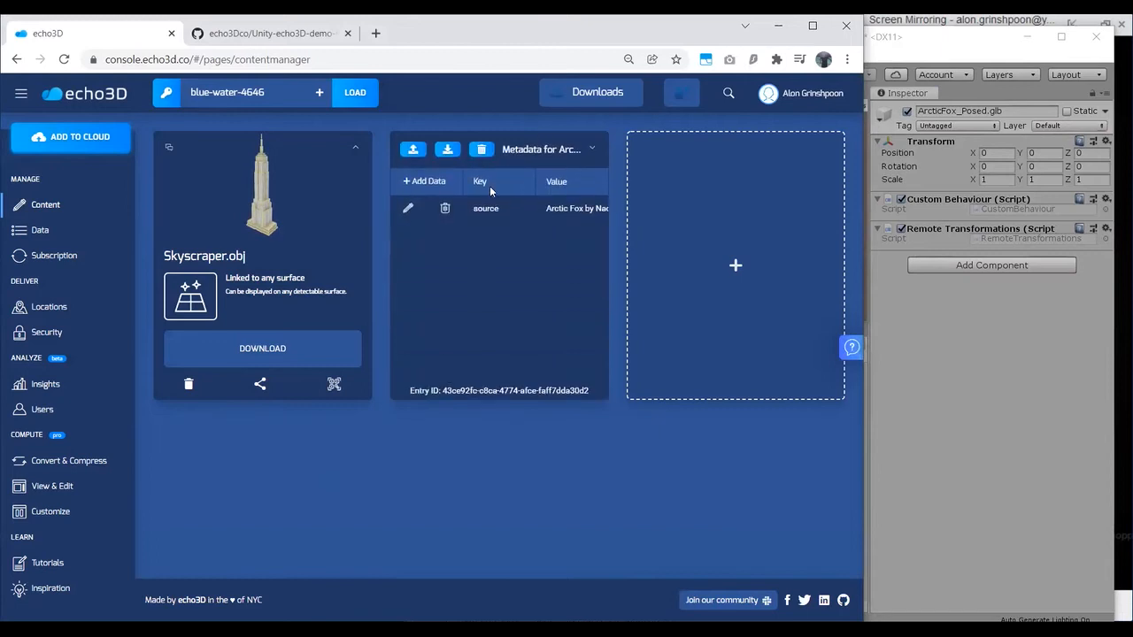
{"action": "left_click", "coordinate": [437, 191]}
{"action": "type", "text": "x"}
{"action": "left_click", "coordinate": [578, 207]}
{"action": "type", "text": "1"}
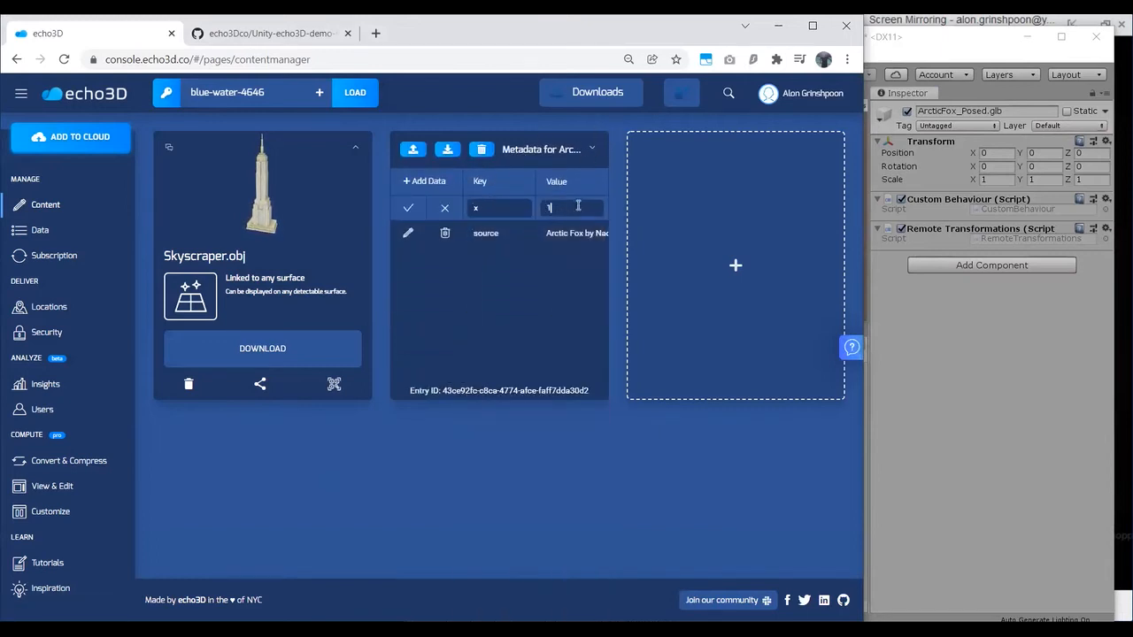
{"action": "type", "text": "0"}
{"action": "key", "text": "Return"}
{"action": "left_click", "coordinate": [915, 370]}
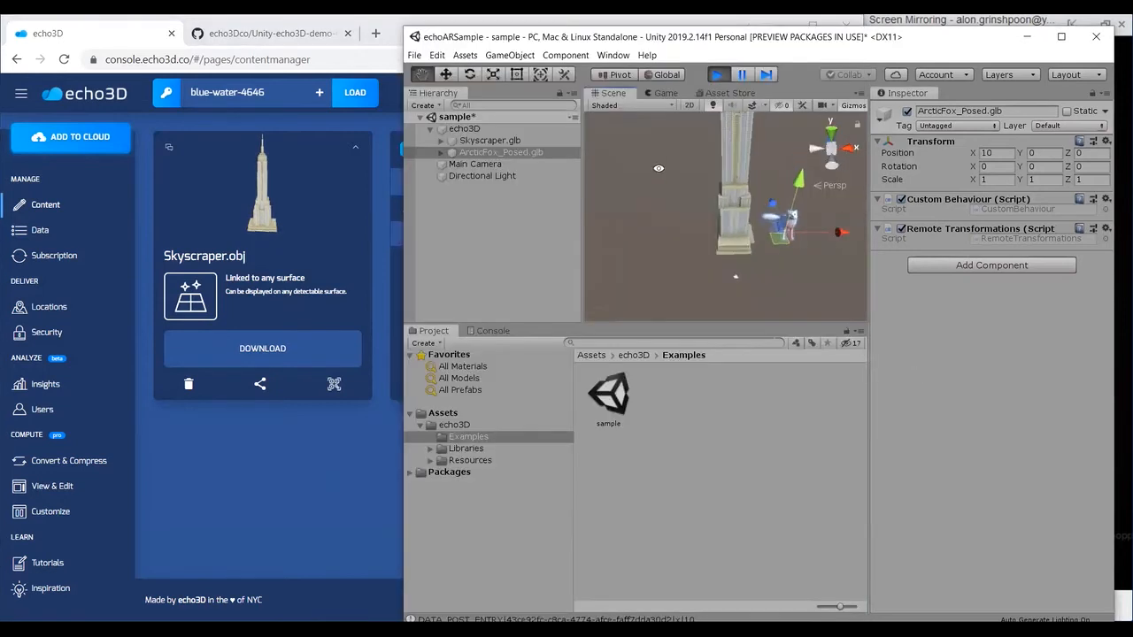
{"action": "left_click_drag", "start_coordinate": [688, 235], "coordinate": [852, 246], "text": "alt"}
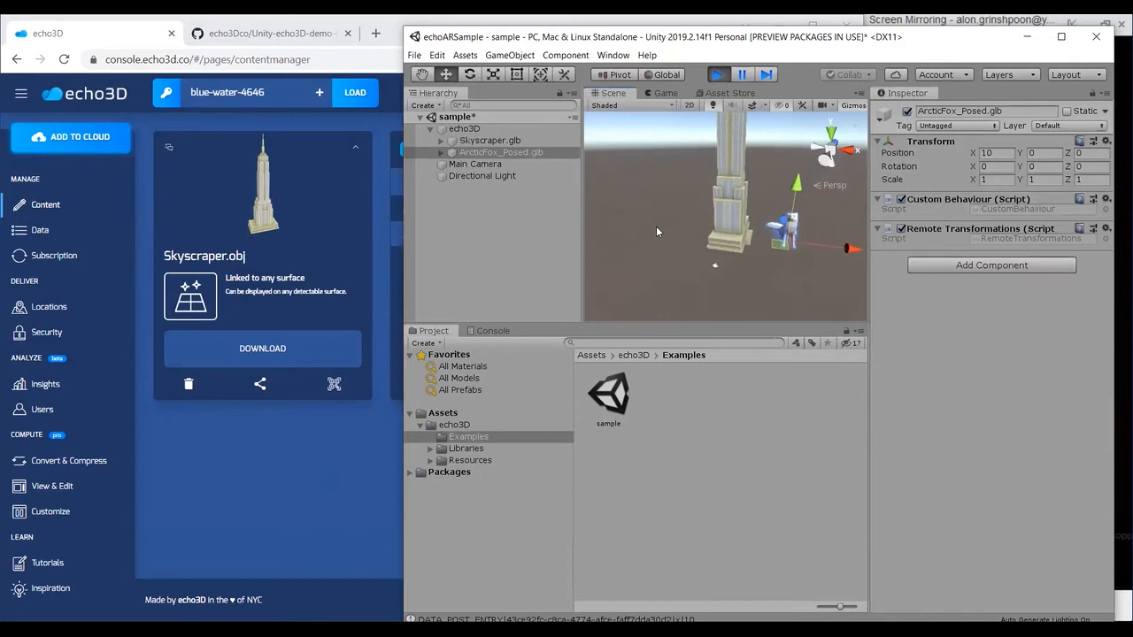
Step: Add metadata with key direction and value right to Skyscraper.obj in the console, and check the model in Unity
{"action": "left_click", "coordinate": [357, 151]}
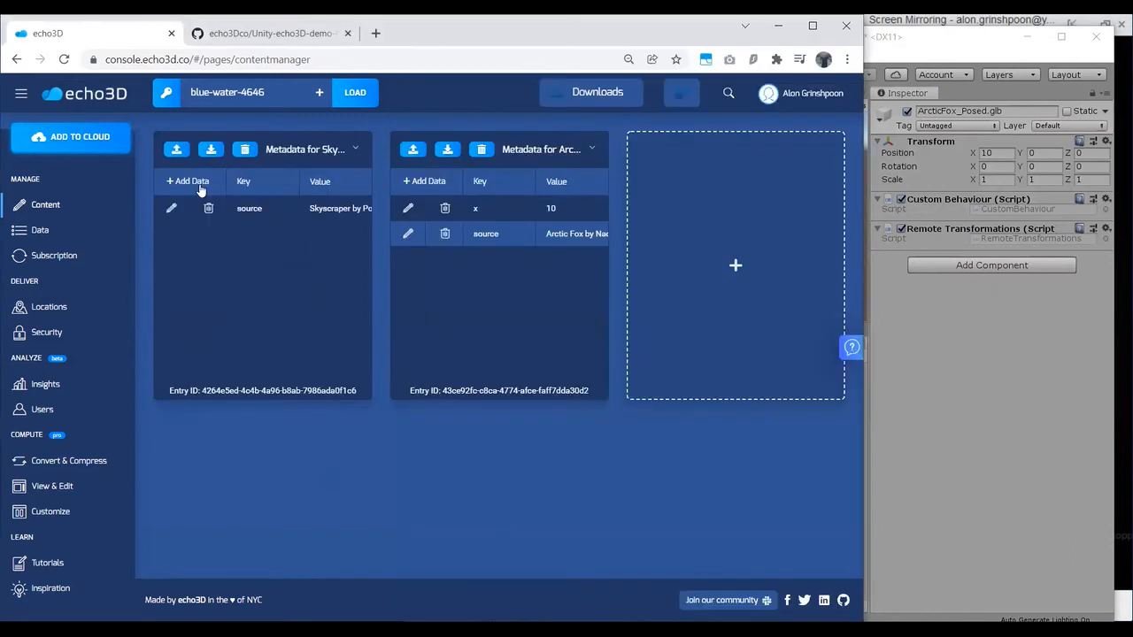
{"action": "left_click", "coordinate": [186, 181]}
{"action": "left_click", "coordinate": [261, 208]}
{"action": "left_click", "coordinate": [257, 343]}
{"action": "type", "text": "right"}
{"action": "key", "text": "Return"}
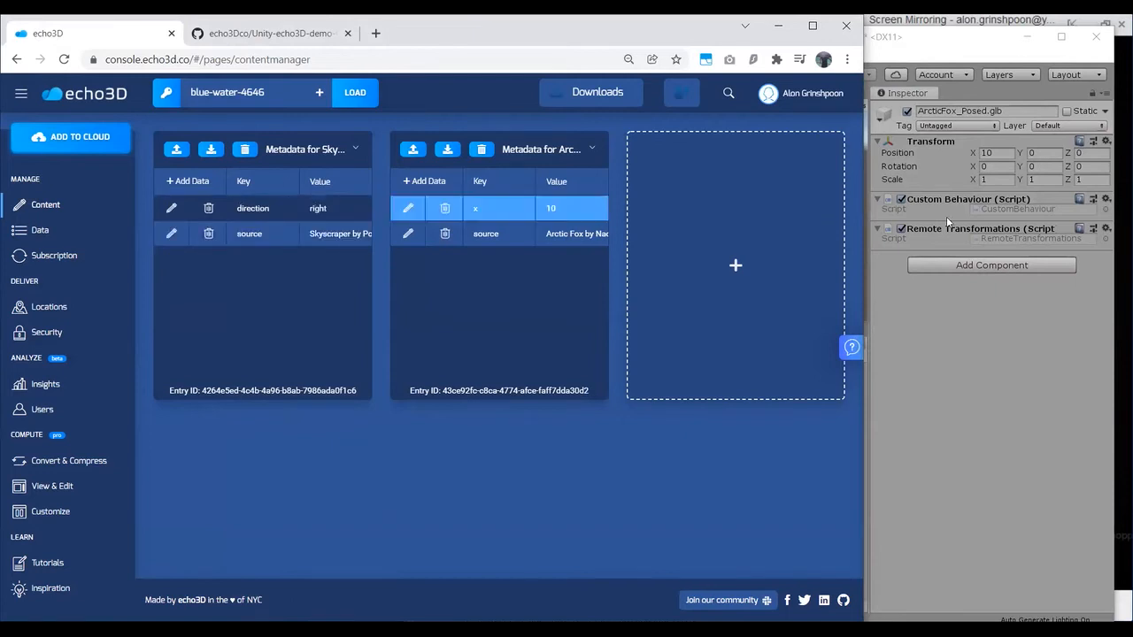
{"action": "left_click", "coordinate": [971, 396]}
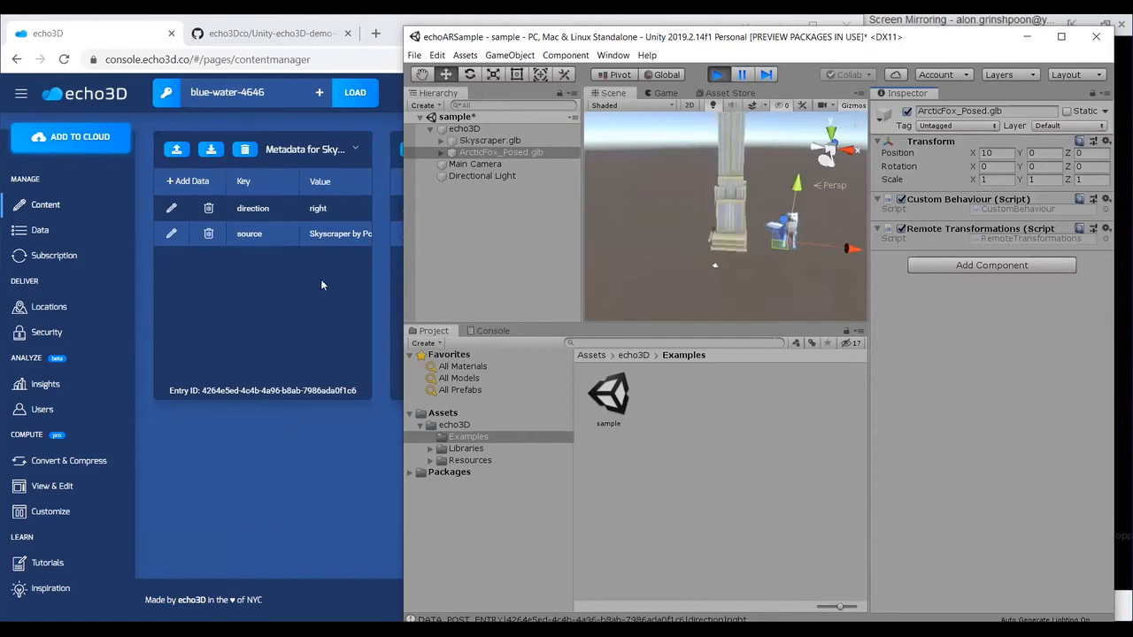
{"action": "left_click", "coordinate": [201, 186]}
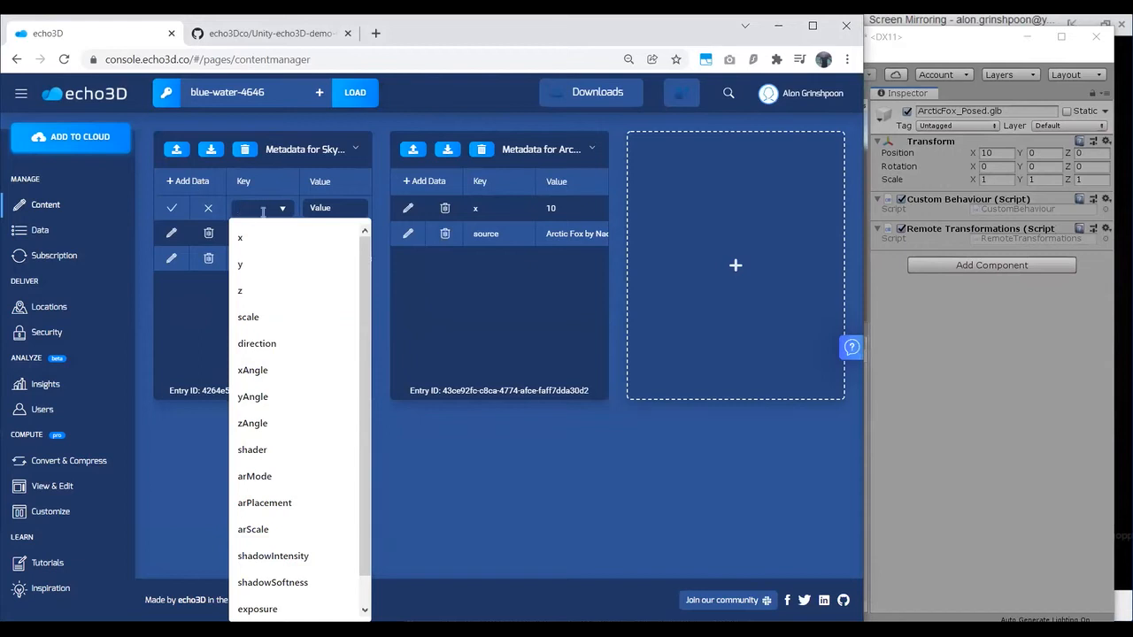
{"action": "type", "text": "text"}
{"action": "left_click", "coordinate": [329, 206]}
{"action": "type", "text": "t"}
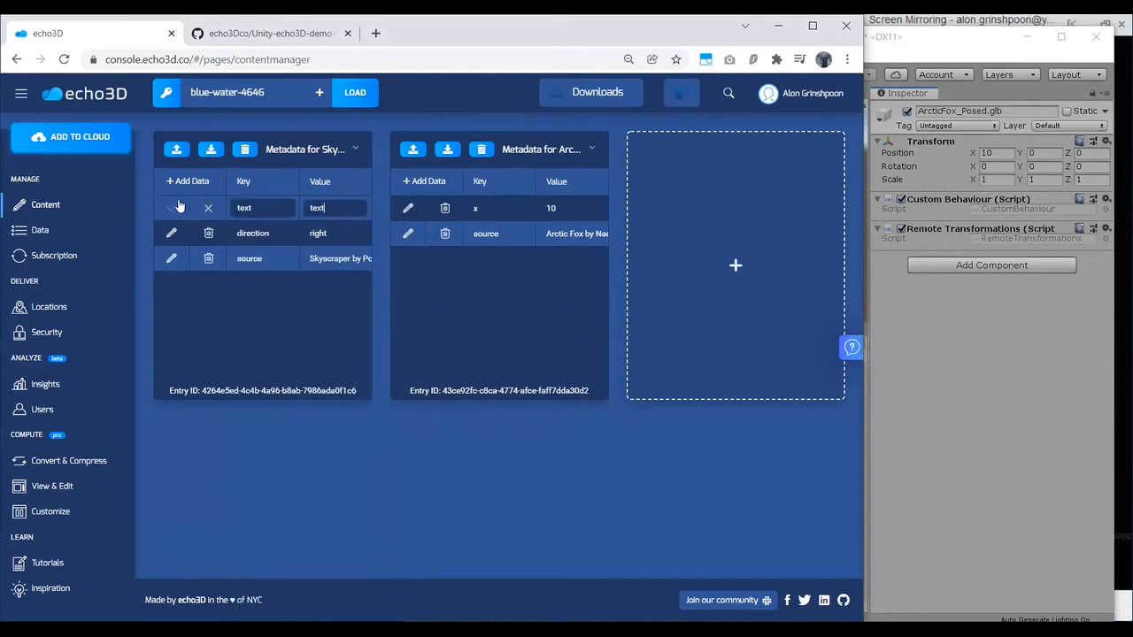
{"action": "left_click", "coordinate": [201, 209]}
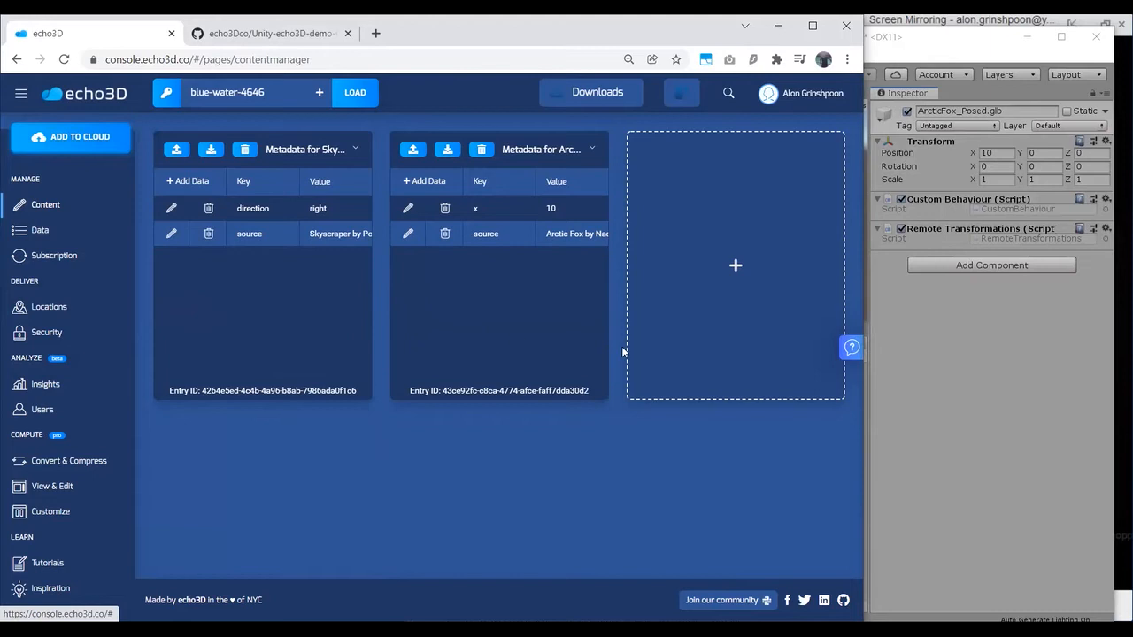
Step: Stop and rerun the sample scene in Unity, and examine the reloaded skyscraper and fox models
{"action": "left_click", "coordinate": [939, 423]}
{"action": "left_click_drag", "start_coordinate": [785, 169], "coordinate": [726, 155], "text": "alt"}
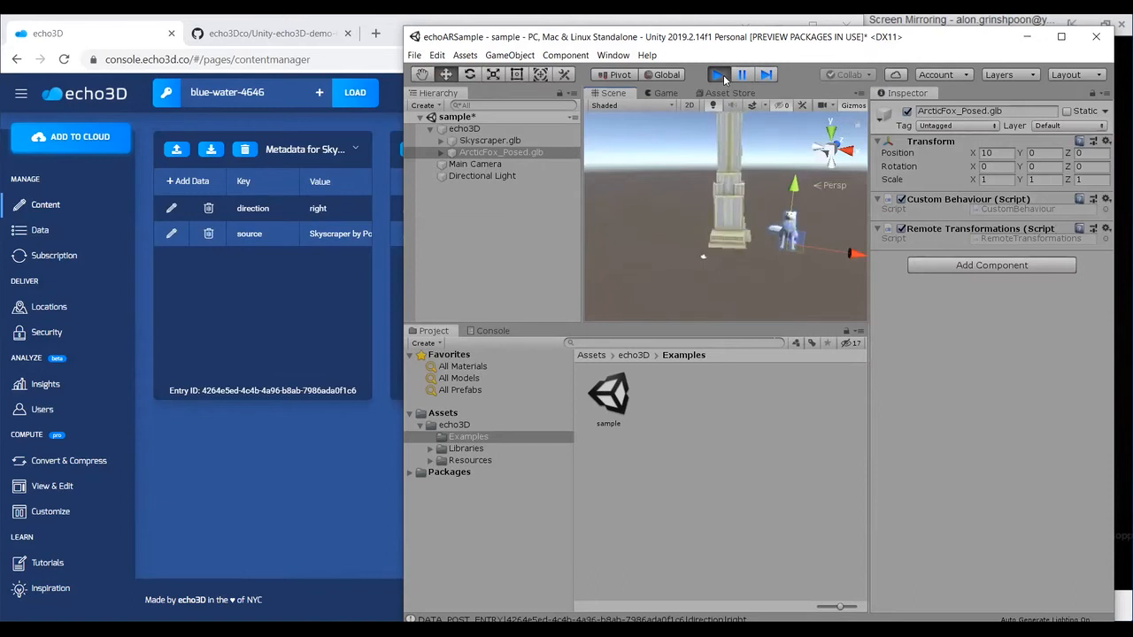
{"action": "left_click_drag", "start_coordinate": [708, 219], "coordinate": [788, 265], "text": "alt"}
{"action": "left_click", "coordinate": [723, 81]}
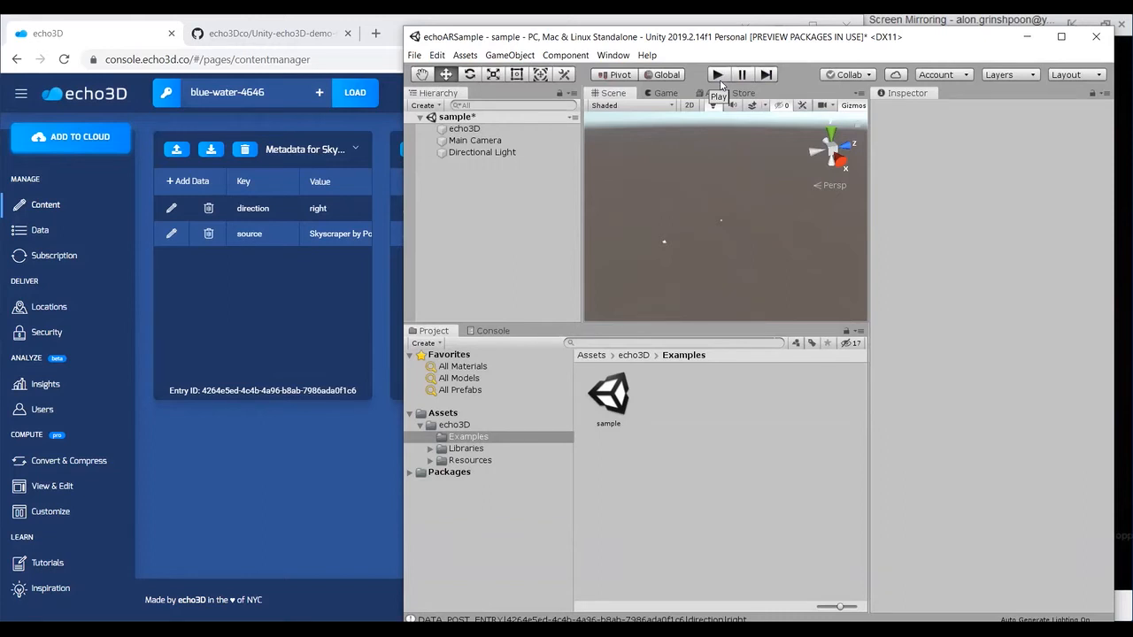
{"action": "left_click", "coordinate": [717, 82]}
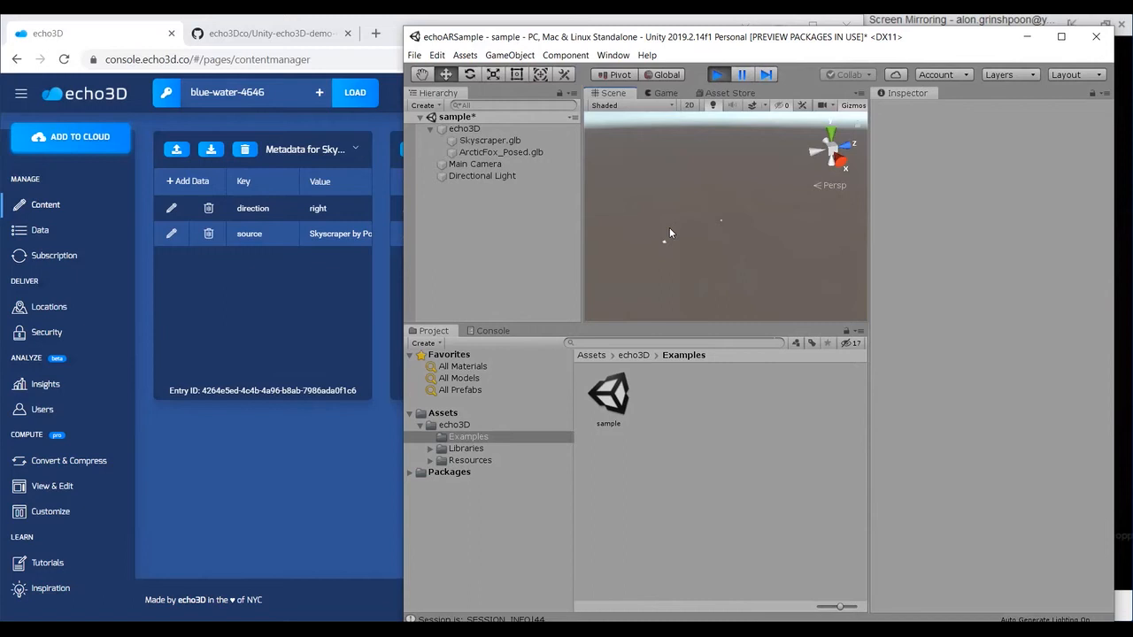
{"action": "left_click_drag", "start_coordinate": [652, 257], "coordinate": [768, 206], "text": "alt"}
{"action": "left_click_drag", "start_coordinate": [752, 269], "coordinate": [777, 205], "text": "alt"}
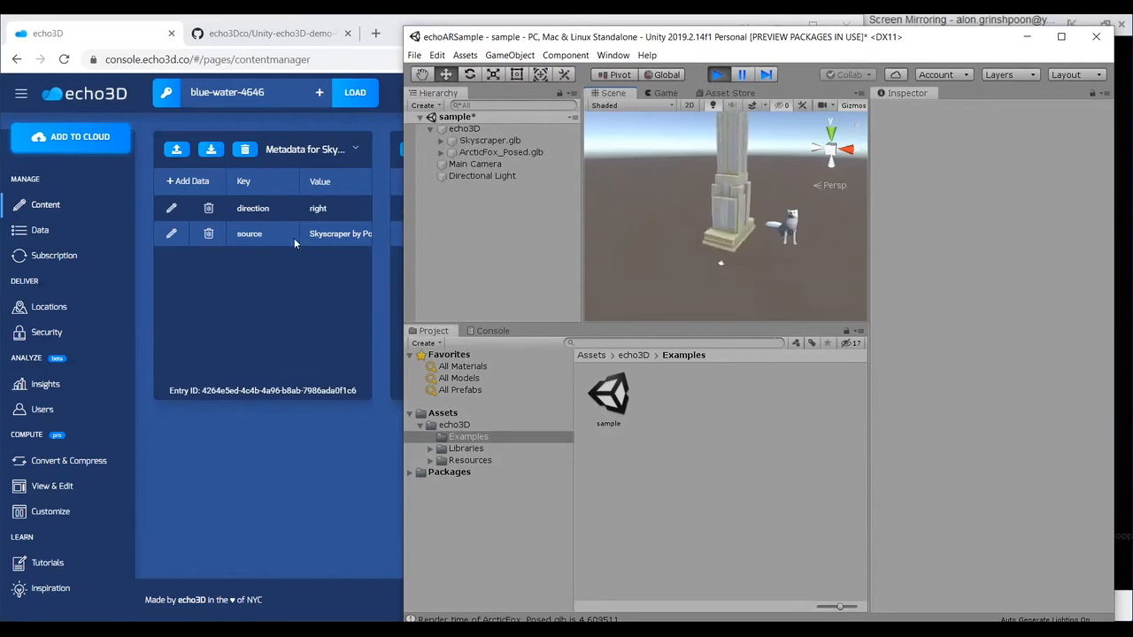
Step: Return the entry cards to their model previews in the console, and delete the Skyscraper.obj entry
{"action": "left_click", "coordinate": [356, 149]}
{"action": "left_click", "coordinate": [593, 154]}
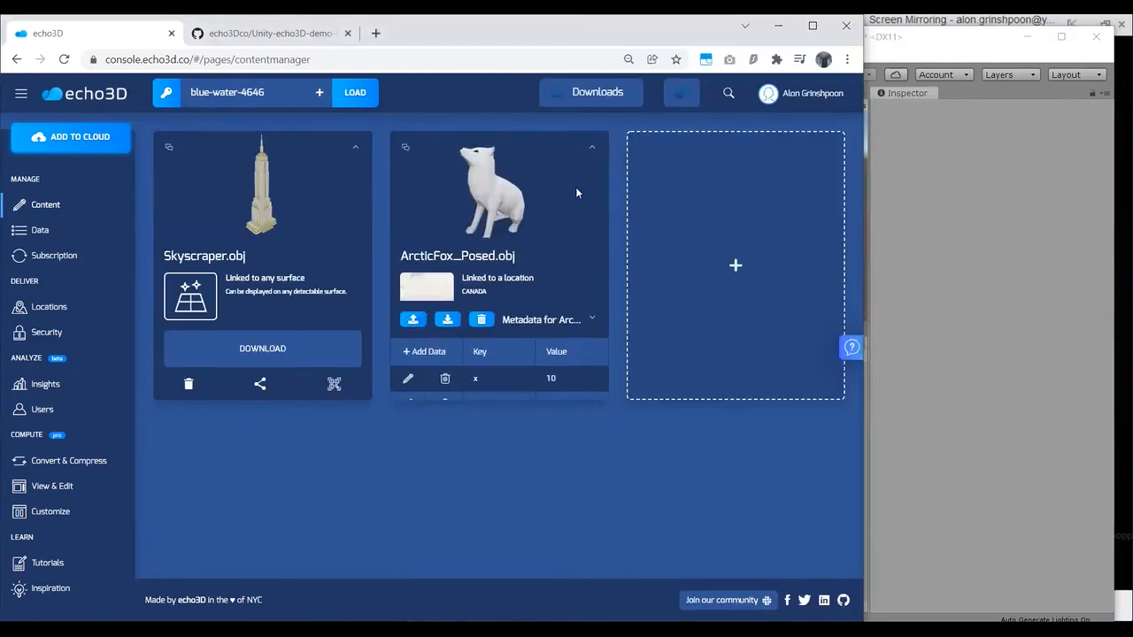
{"action": "left_click", "coordinate": [188, 384]}
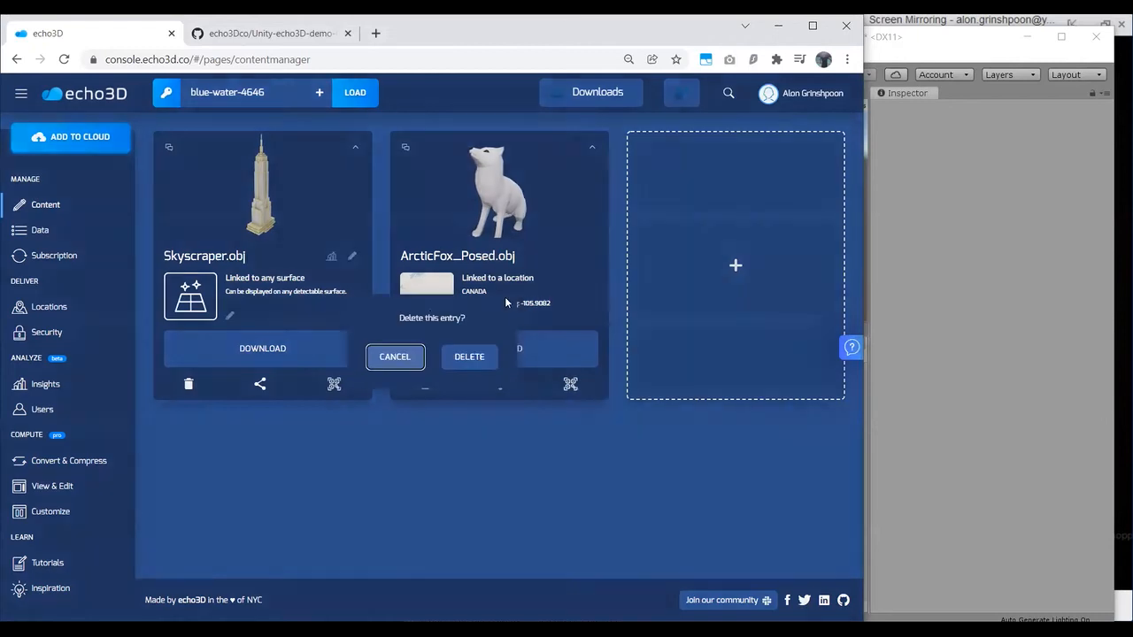
{"action": "left_click", "coordinate": [469, 355]}
Step: Delete the x metadata from ArcticFox_Posed.obj in the console, and select ArcticFox_Posed.glb in Unity
{"action": "left_click", "coordinate": [592, 147]}
{"action": "scroll", "coordinate": [424, 199], "scroll_direction": "down", "scroll_amount": 1}
{"action": "left_click", "coordinate": [444, 208]}
{"action": "left_click", "coordinate": [497, 143]}
{"action": "left_click", "coordinate": [590, 146]}
{"action": "left_click", "coordinate": [998, 271]}
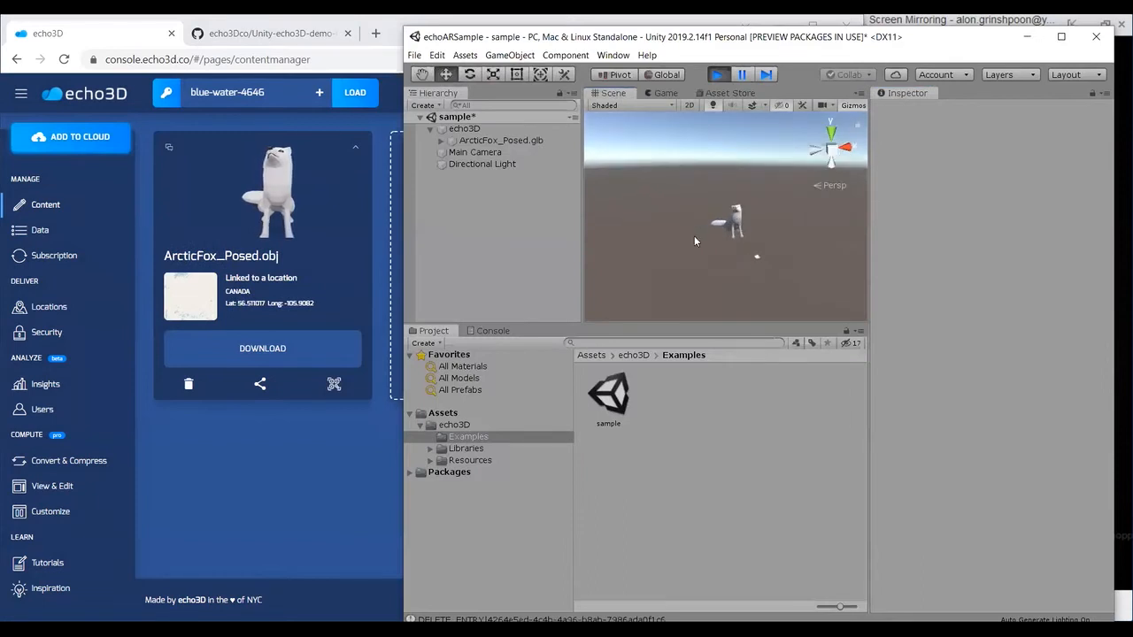
{"action": "left_click", "coordinate": [524, 142]}
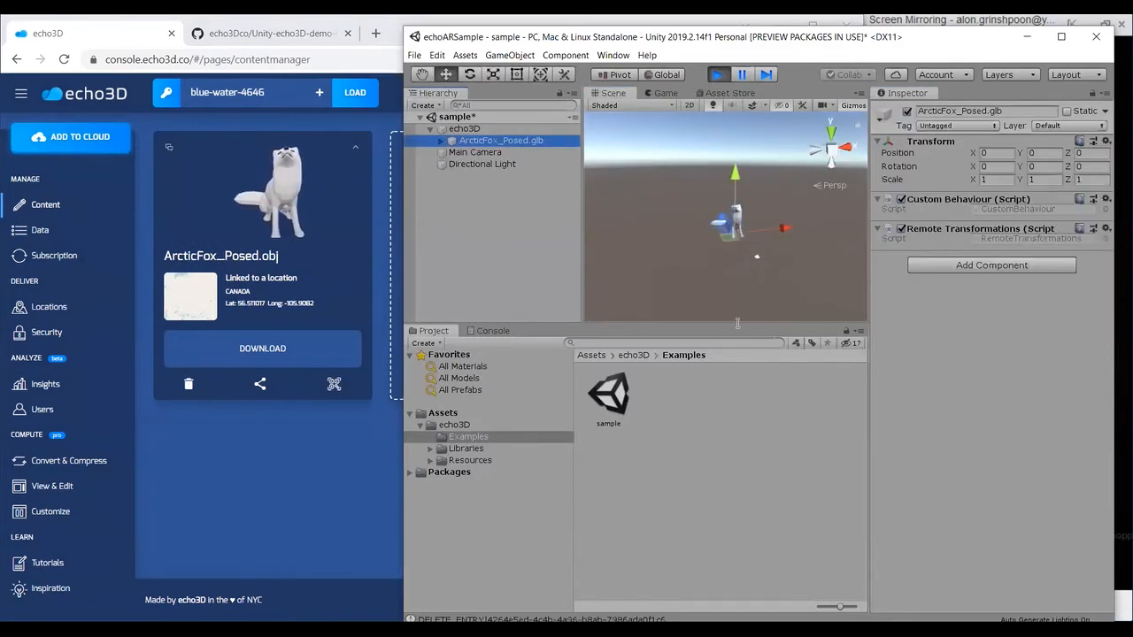
Step: Open the CustomBehaviour script from the project's echo3D assets folder
{"action": "left_click", "coordinate": [633, 355]}
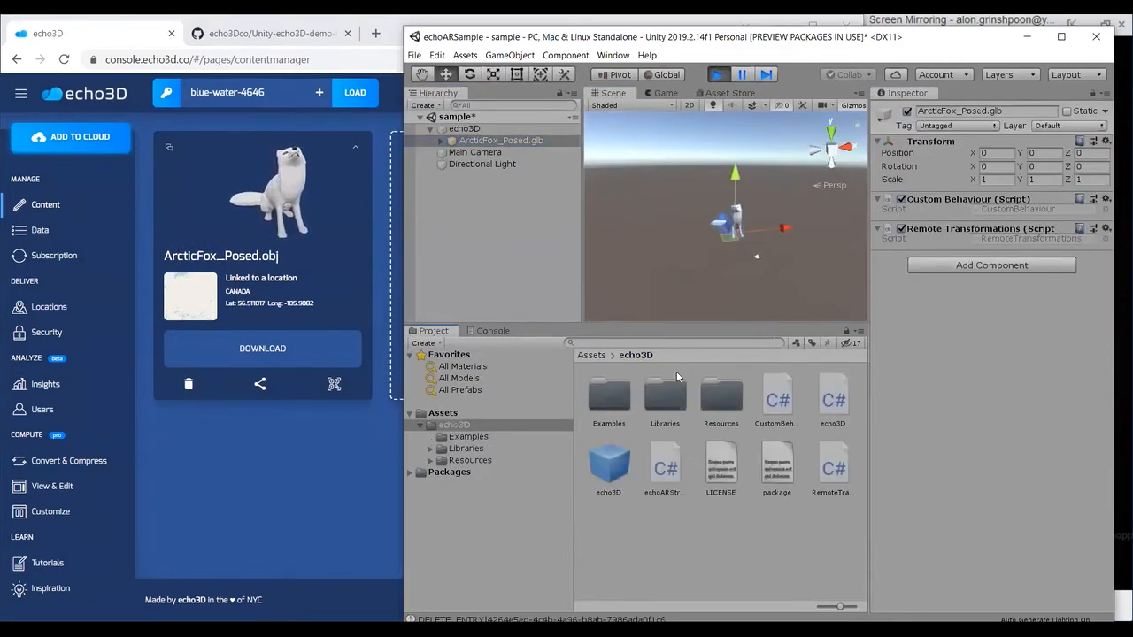
{"action": "left_click", "coordinate": [791, 399]}
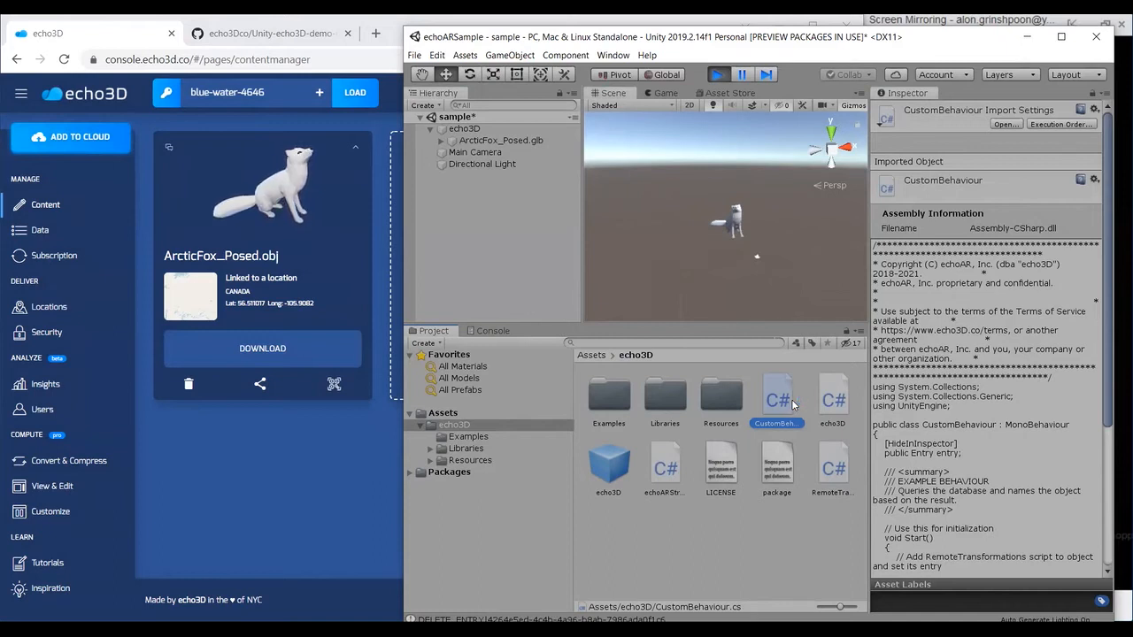
{"action": "double_click", "coordinate": [791, 399]}
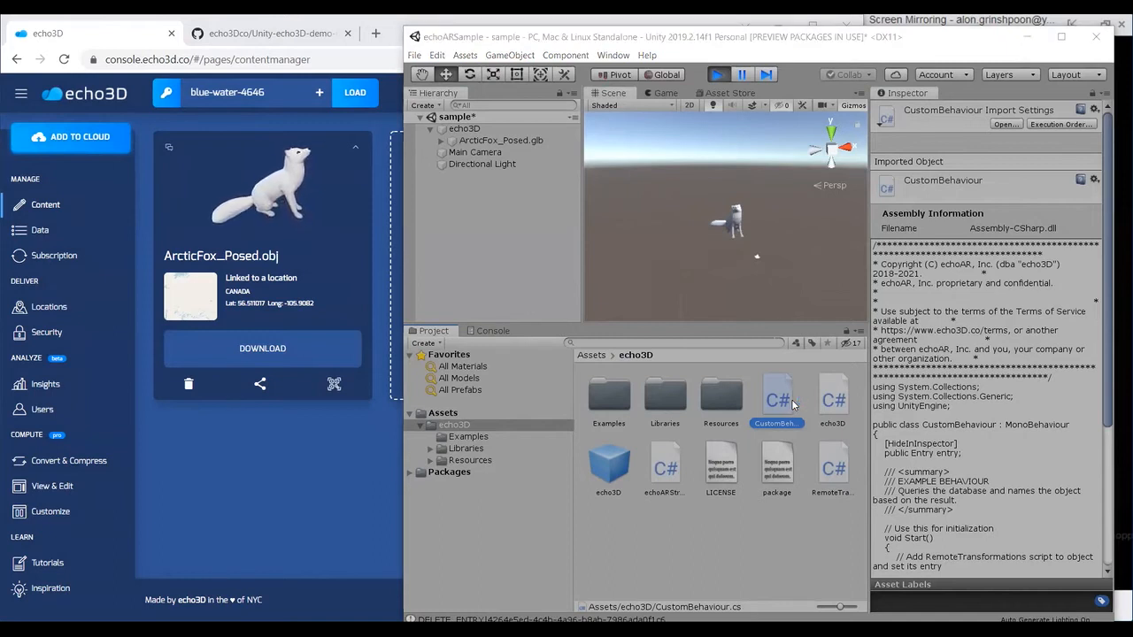
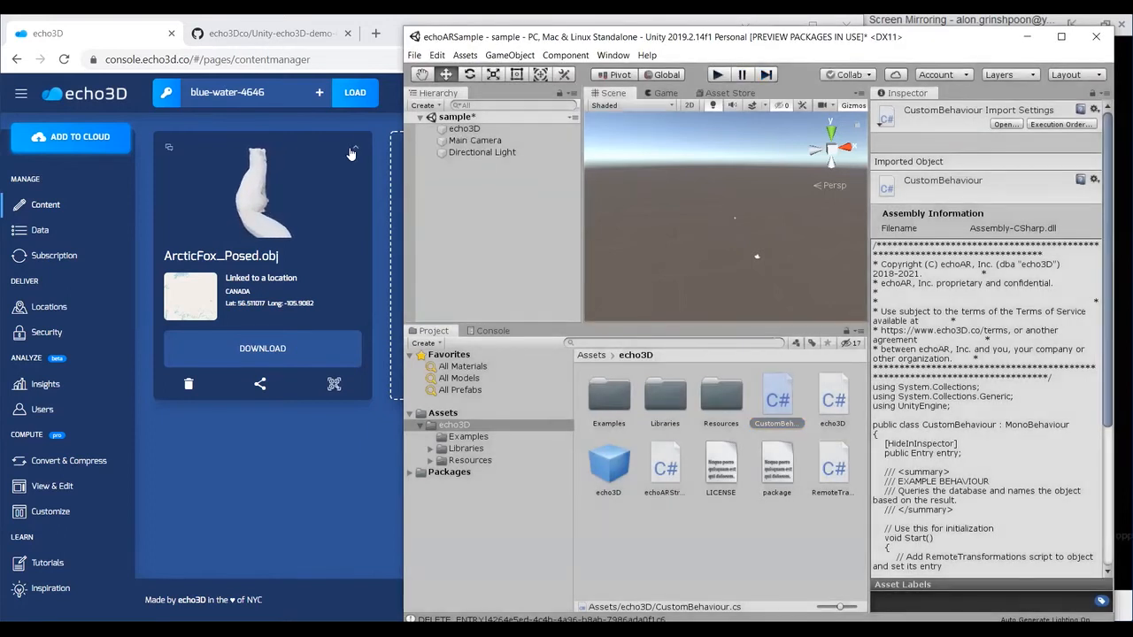
Step: Add a metadata entry with key name and value Kevin to ArcticFox_Posed.obj in the echo3D console
{"action": "left_click", "coordinate": [196, 166]}
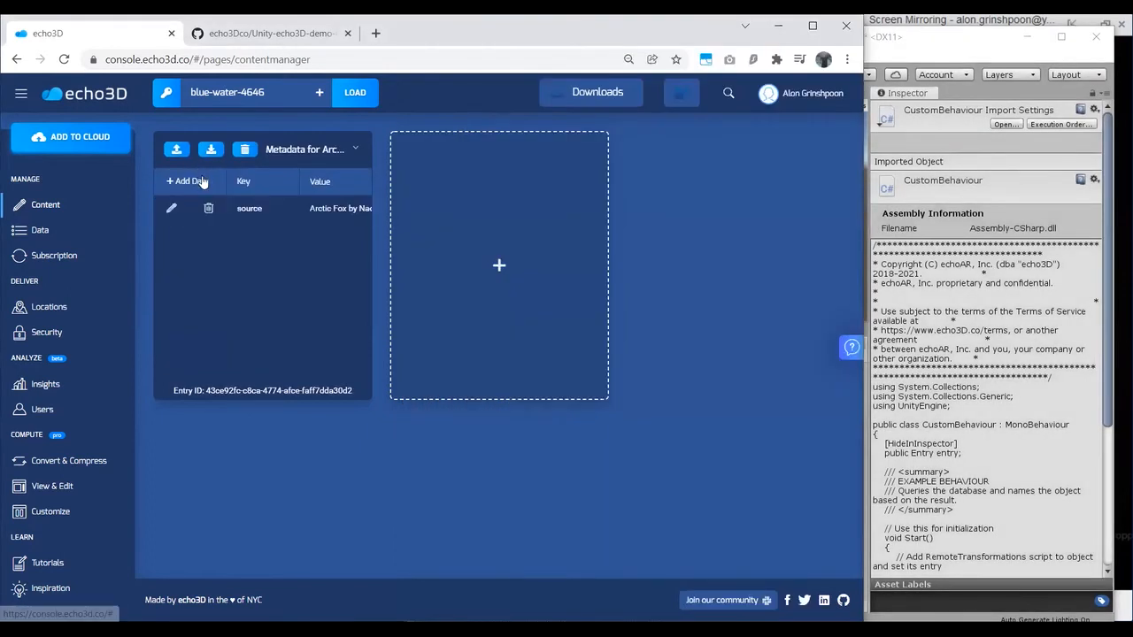
{"action": "left_click", "coordinate": [196, 181]}
{"action": "left_click", "coordinate": [255, 205]}
{"action": "type", "text": "name"}
{"action": "key", "text": "Tab"}
{"action": "type", "text": "Kevin"}
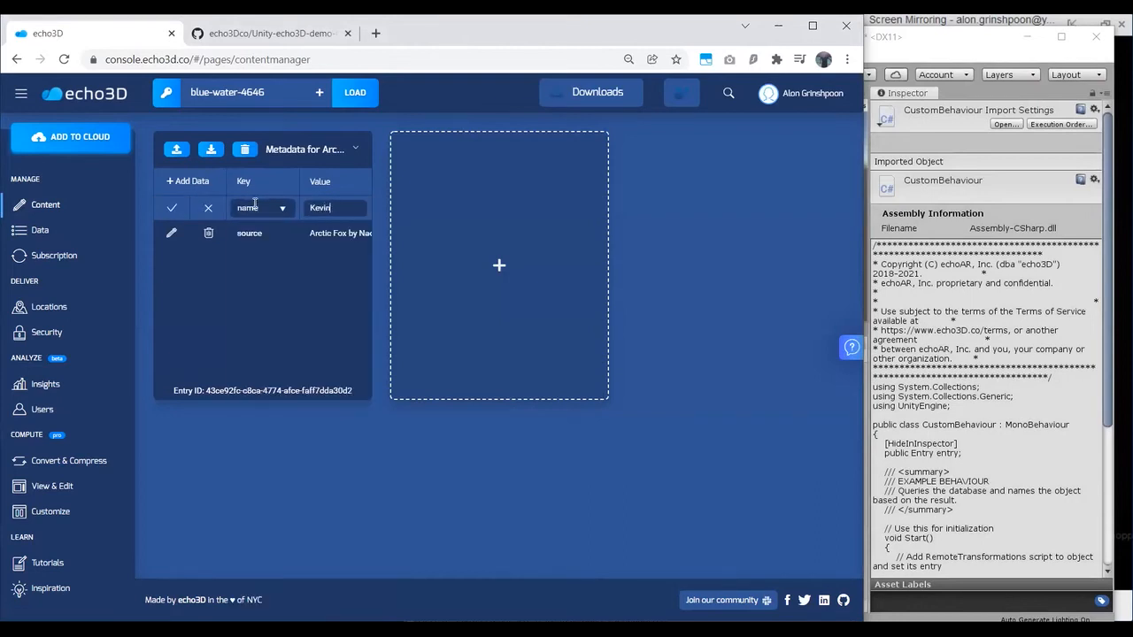
{"action": "key", "text": "Return"}
Step: Run the sample scene in Unity, and select and frame the loaded Kevin model in the Scene view
{"action": "left_click", "coordinate": [899, 314]}
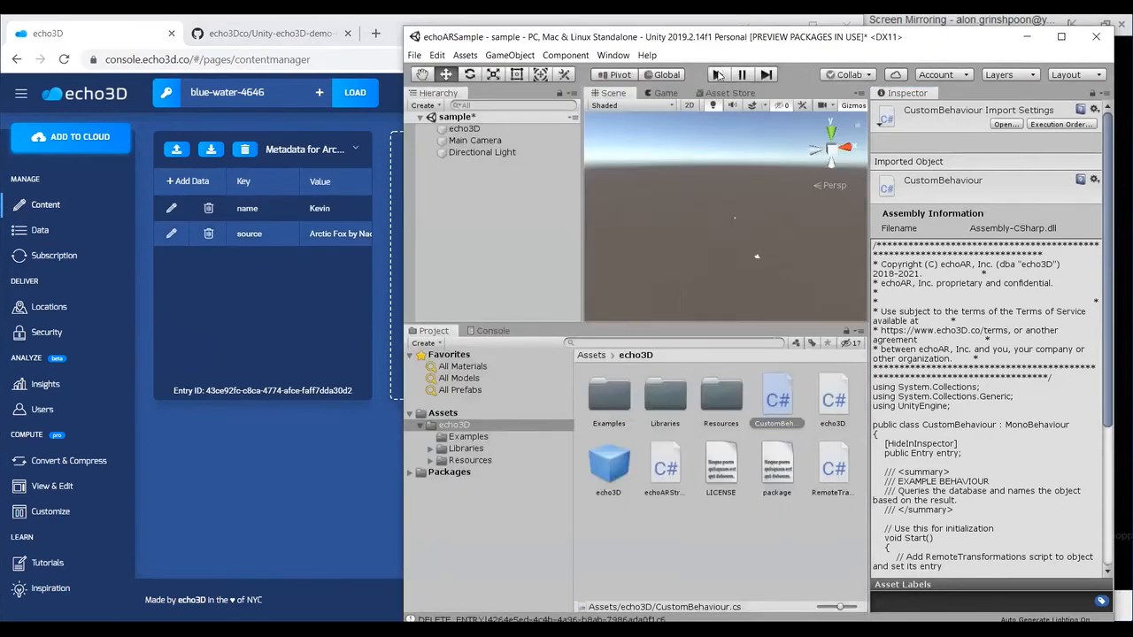
{"action": "left_click", "coordinate": [718, 75]}
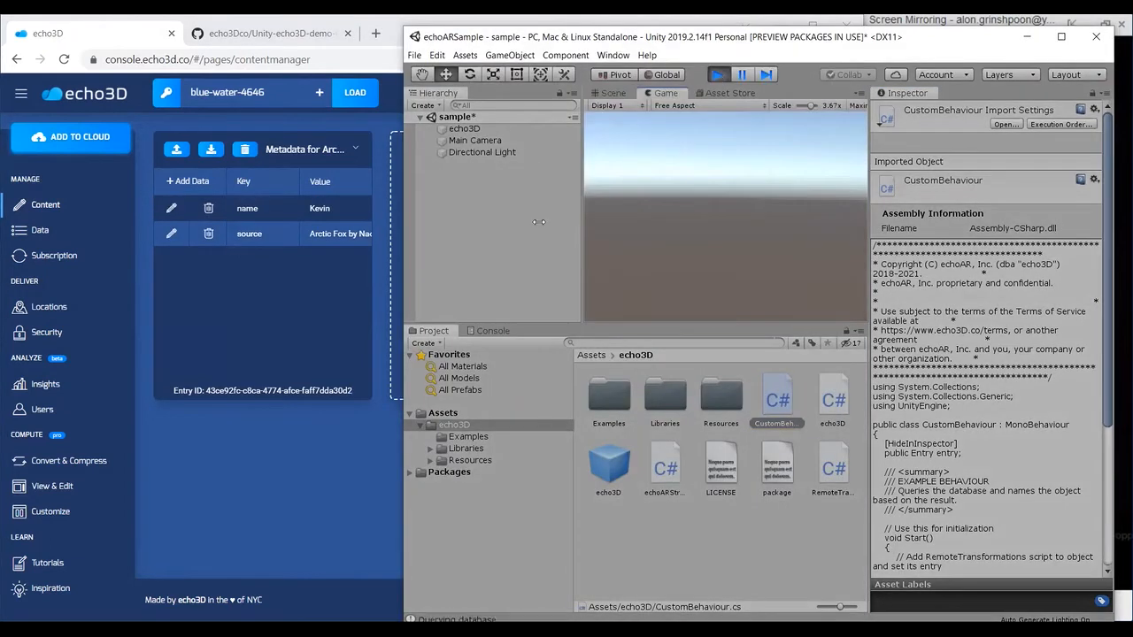
{"action": "left_click", "coordinate": [496, 144]}
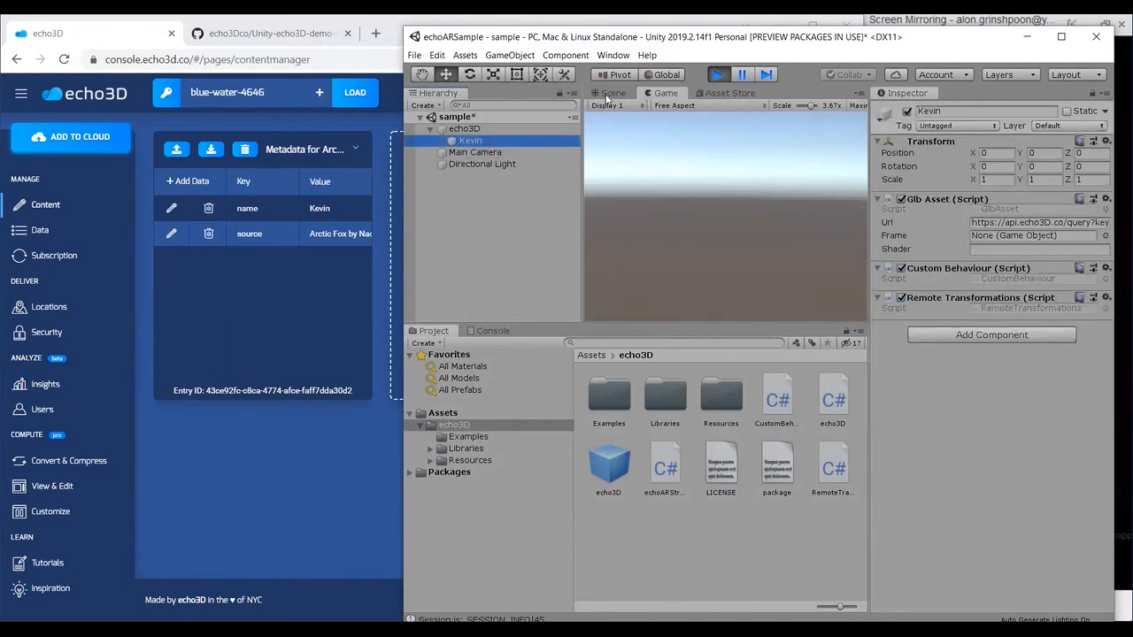
{"action": "left_click", "coordinate": [606, 94]}
{"action": "double_click", "coordinate": [491, 141]}
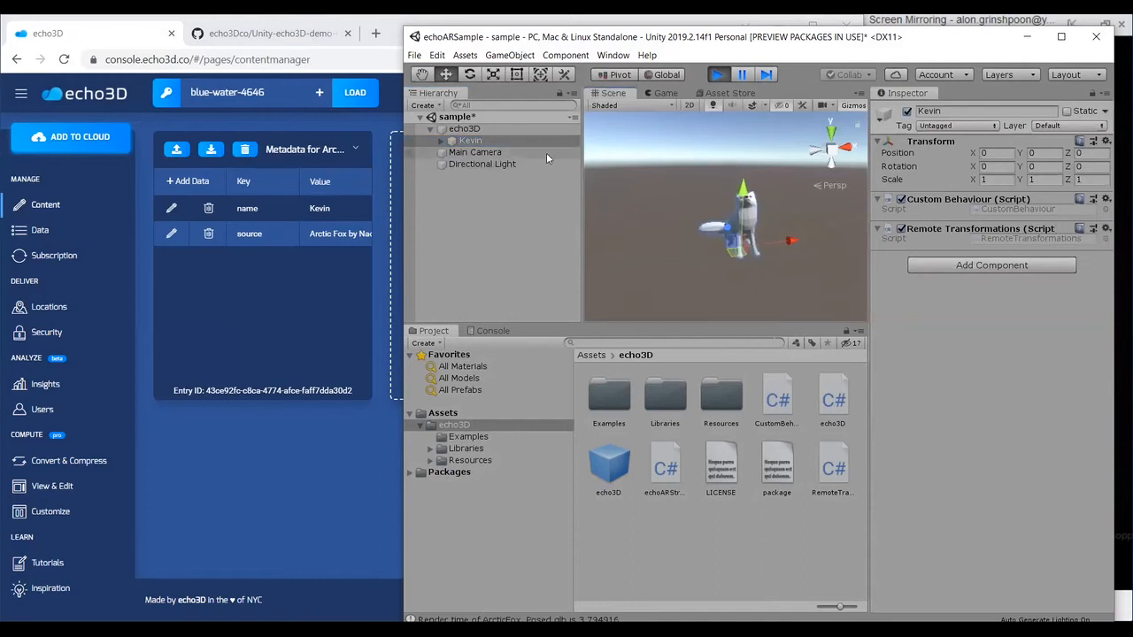
Step: Change the fox's name metadata value to Tom in the console, and return to Unity
{"action": "left_click", "coordinate": [171, 213]}
{"action": "type", "text": "Tom"}
{"action": "key", "text": "Return"}
{"action": "left_click", "coordinate": [881, 347]}
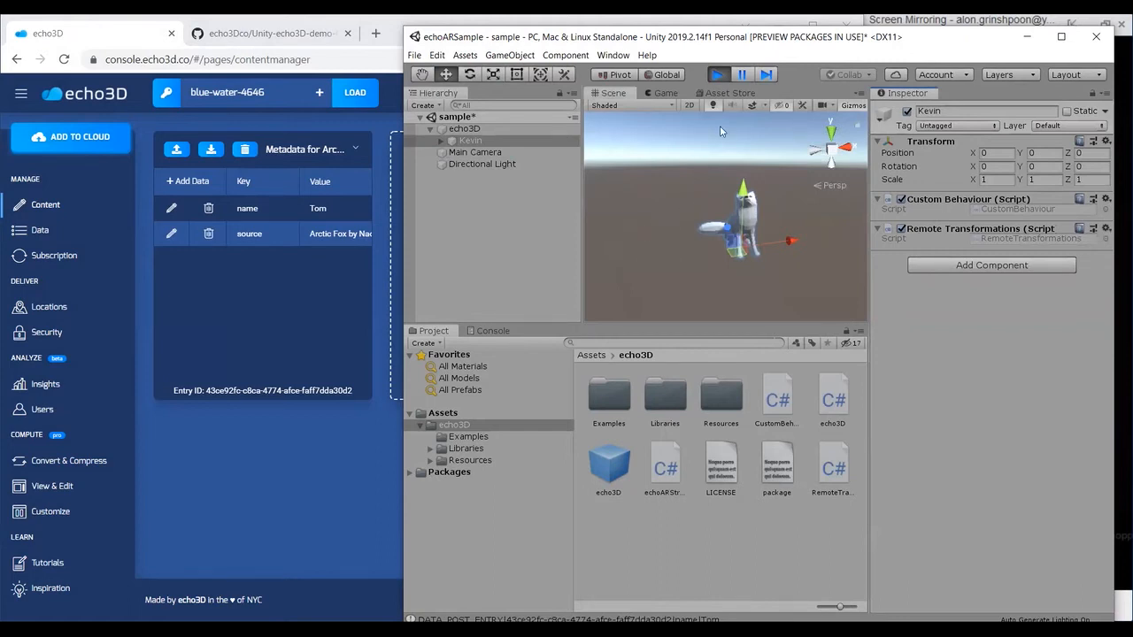
Step: Restart the sample scene, view the reloaded fox in the Scene view, and stop the run
{"action": "left_click", "coordinate": [717, 75]}
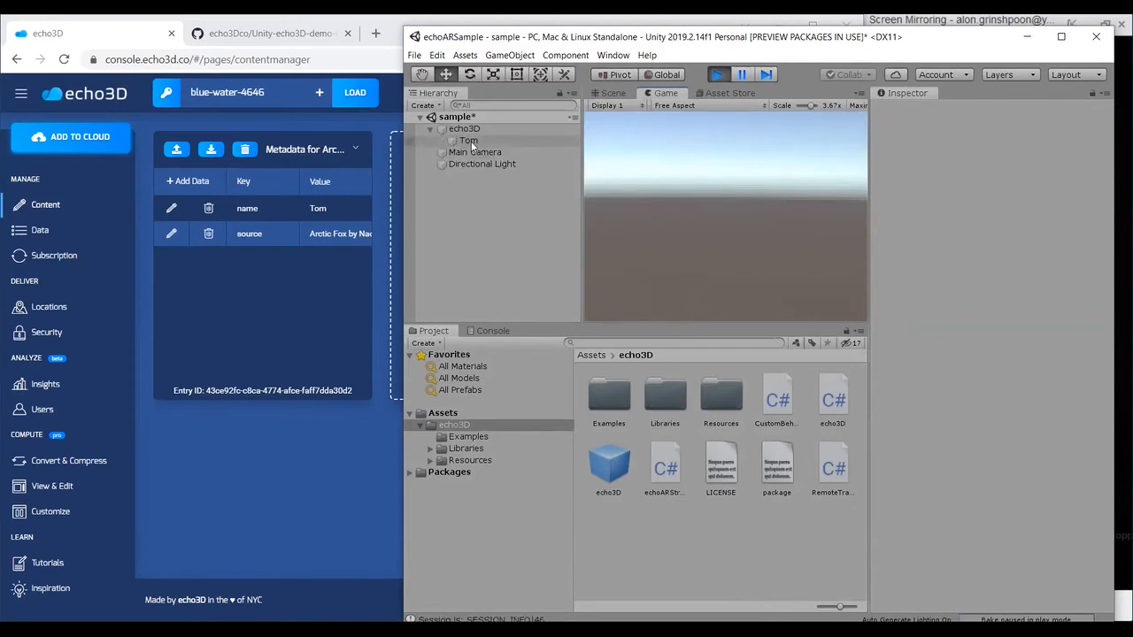
{"action": "left_click", "coordinate": [622, 96]}
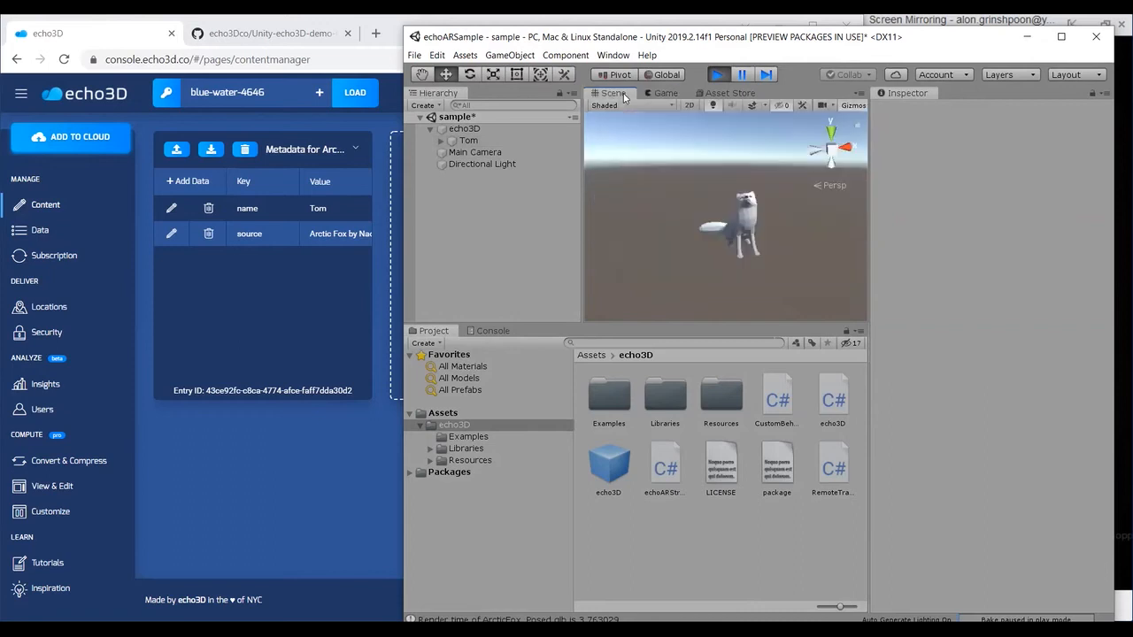
{"action": "left_click", "coordinate": [717, 75]}
{"action": "key", "text": "q"}
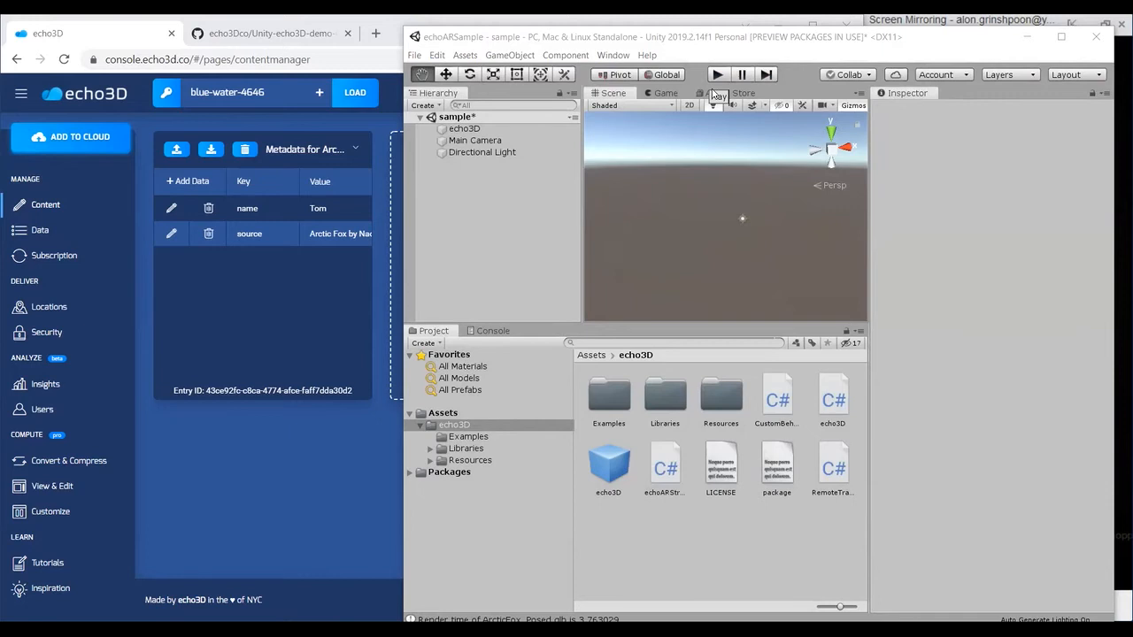
Step: Run the scene again, frame the echo3D object in the Scene view, and select its Tom child object
{"action": "left_click", "coordinate": [716, 77]}
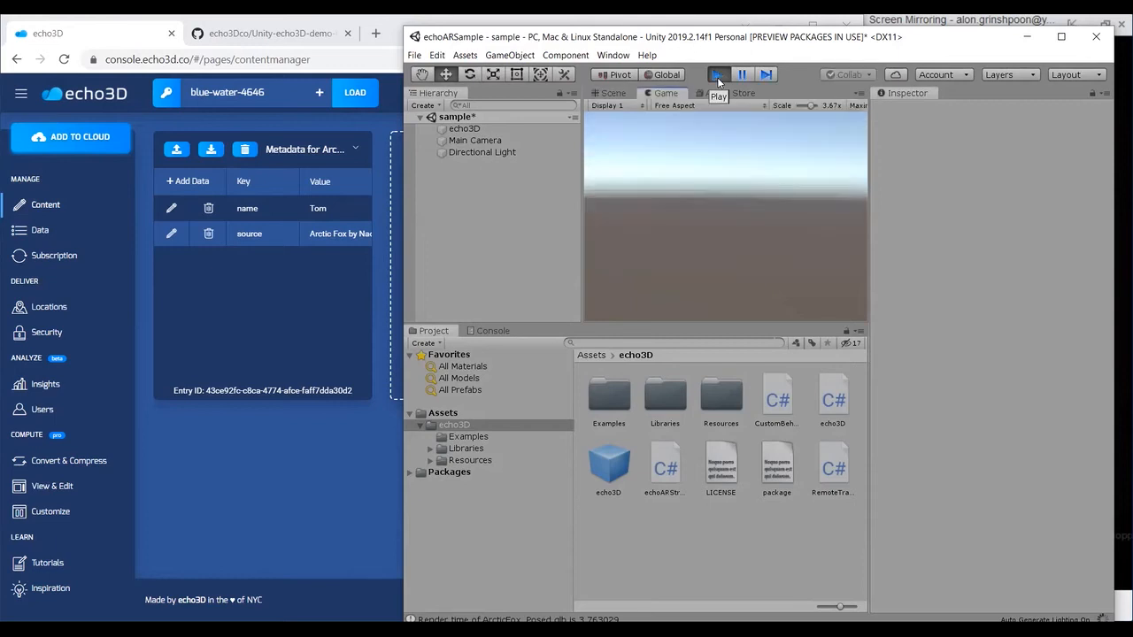
{"action": "left_click", "coordinate": [603, 92]}
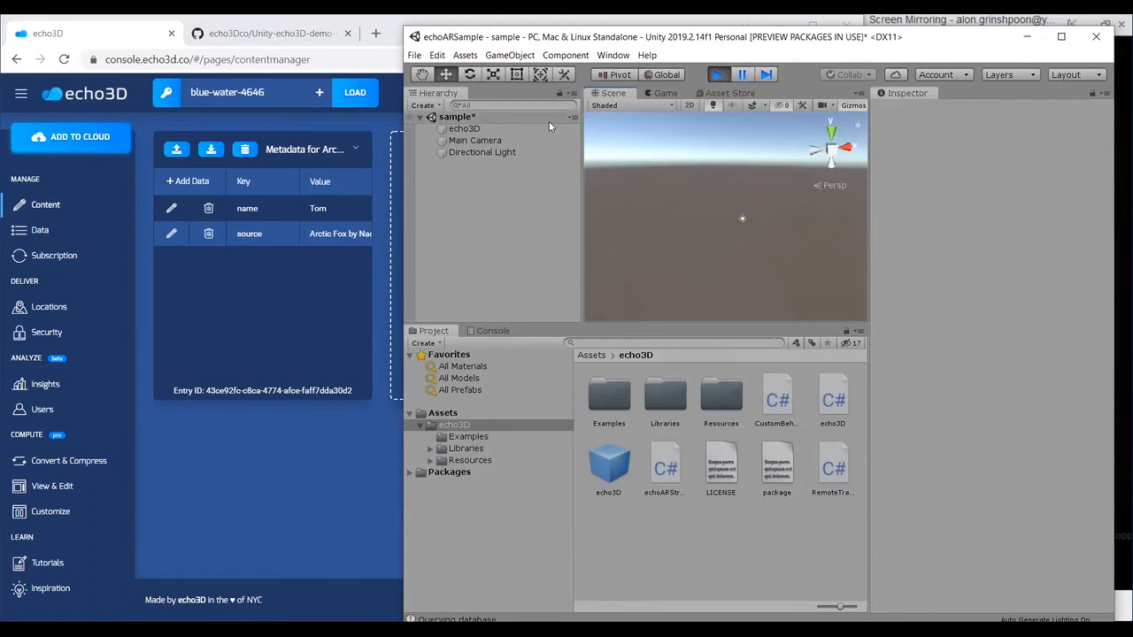
{"action": "left_click", "coordinate": [545, 128]}
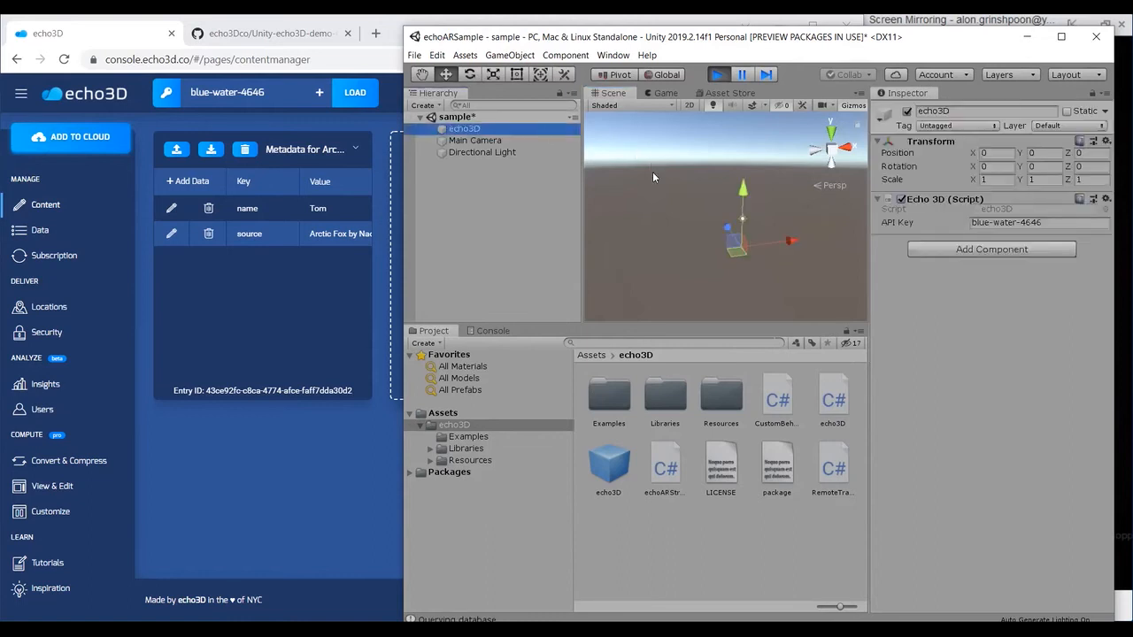
{"action": "left_click", "coordinate": [582, 191]}
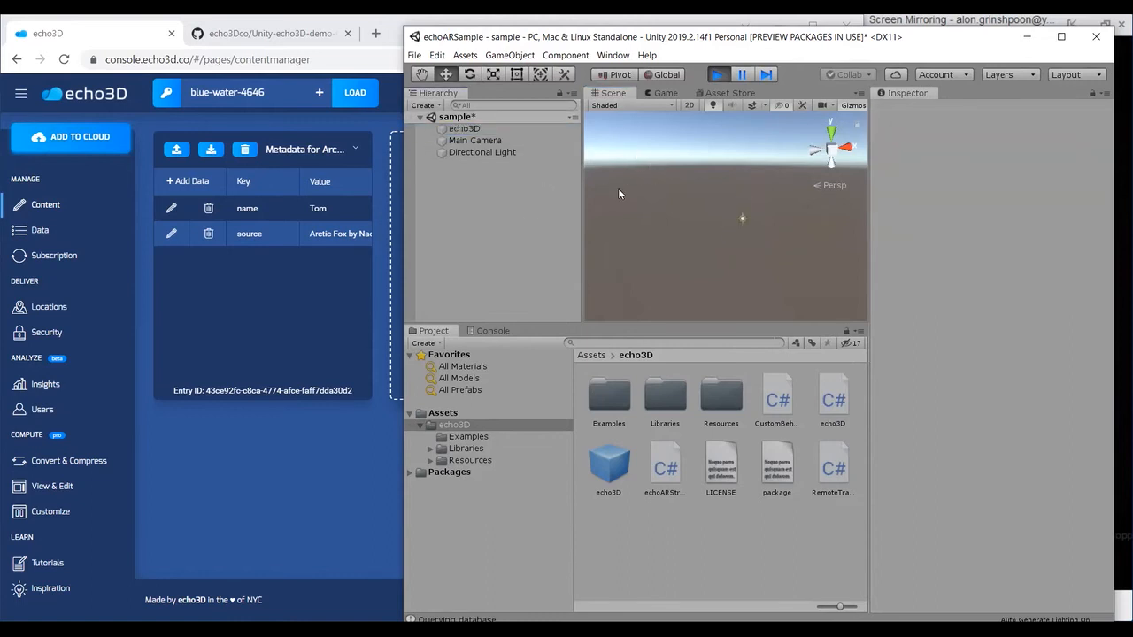
{"action": "left_click", "coordinate": [522, 129]}
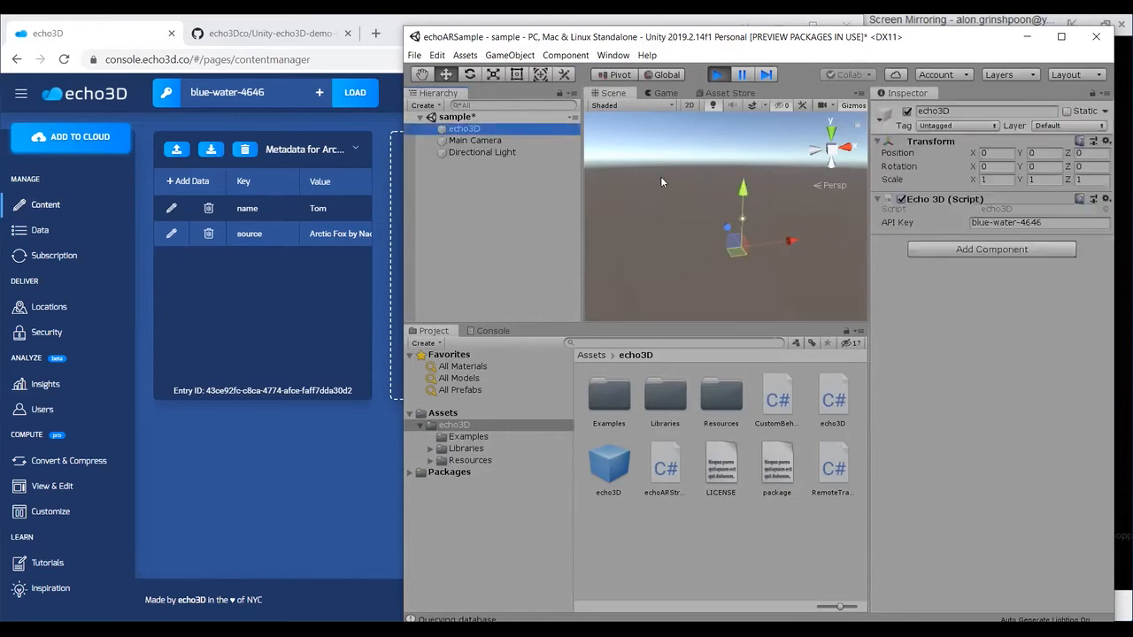
{"action": "key", "text": "f"}
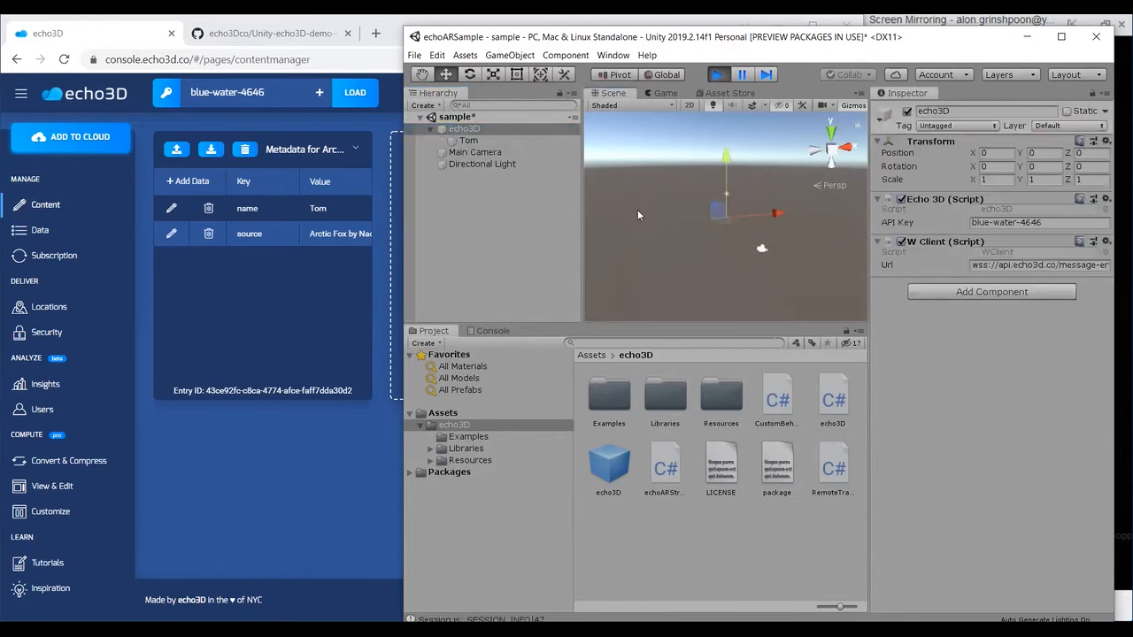
{"action": "left_click", "coordinate": [521, 142]}
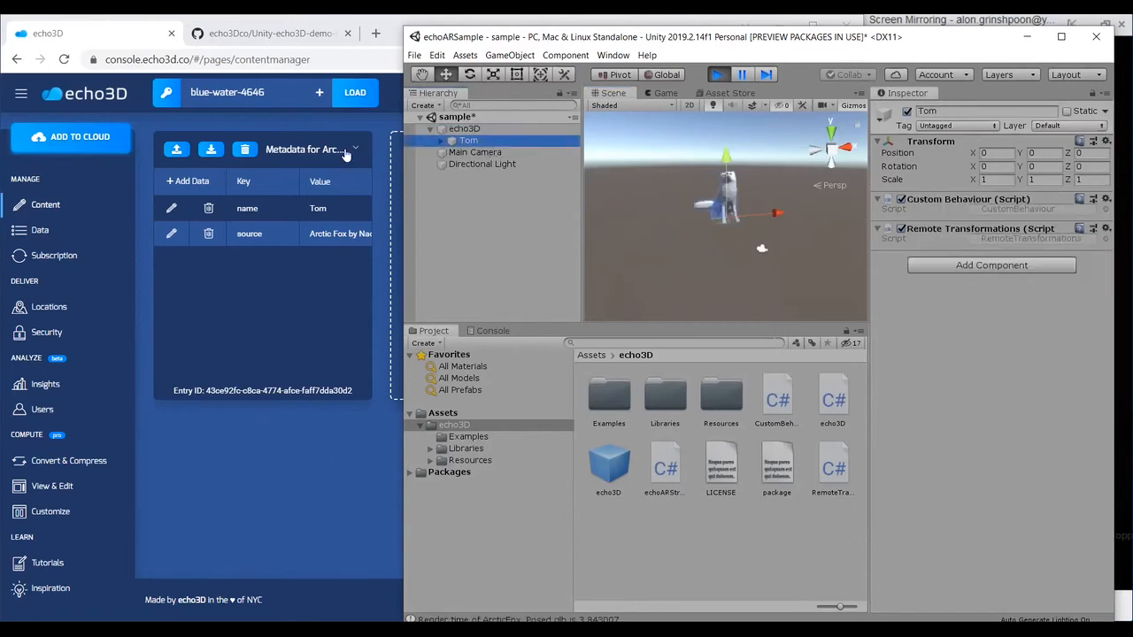
Step: Set the fox's name metadata to Kevin in the console while the scene runs, and stop the scene in Unity
{"action": "left_click", "coordinate": [172, 208]}
{"action": "double_click", "coordinate": [324, 213]}
{"action": "type", "text": "Kevin"}
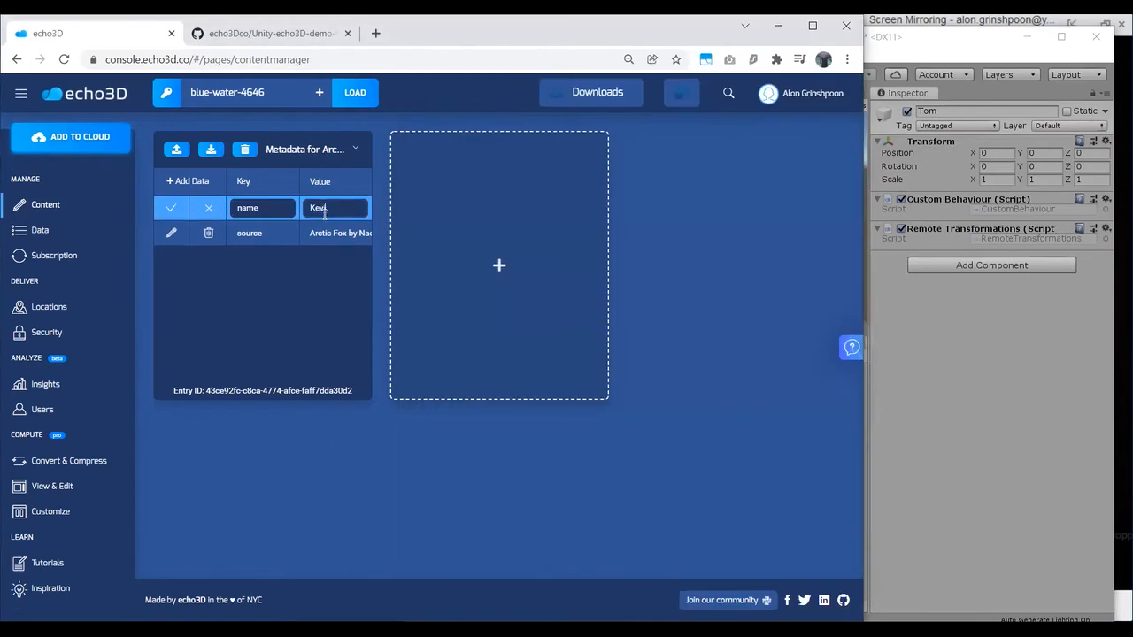
{"action": "key", "text": "Return"}
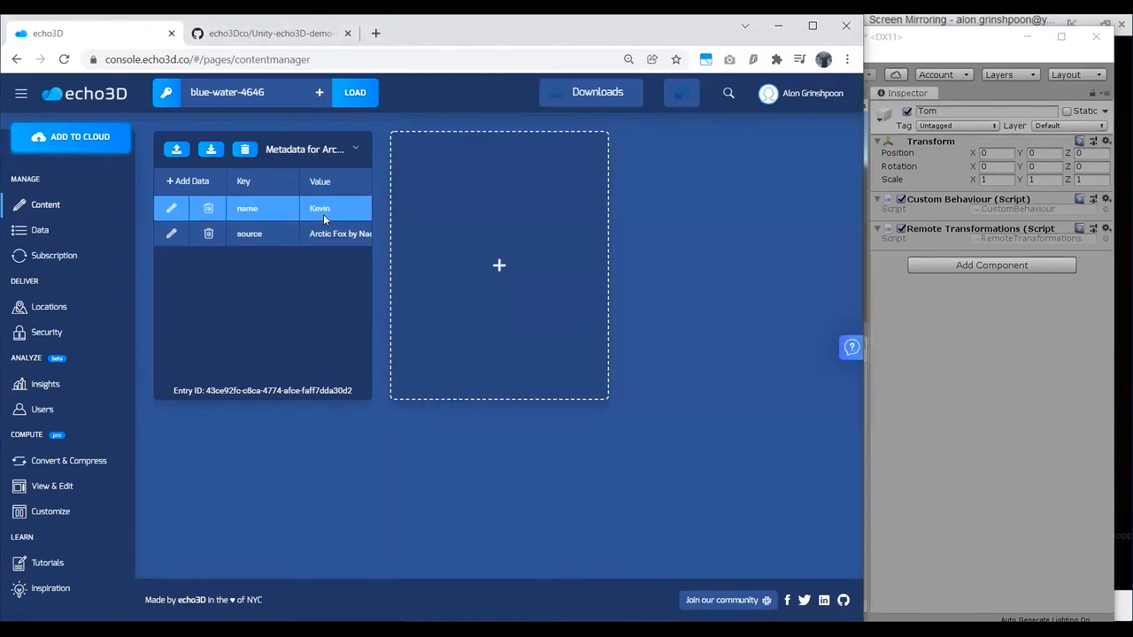
{"action": "key", "text": "alt+Tab"}
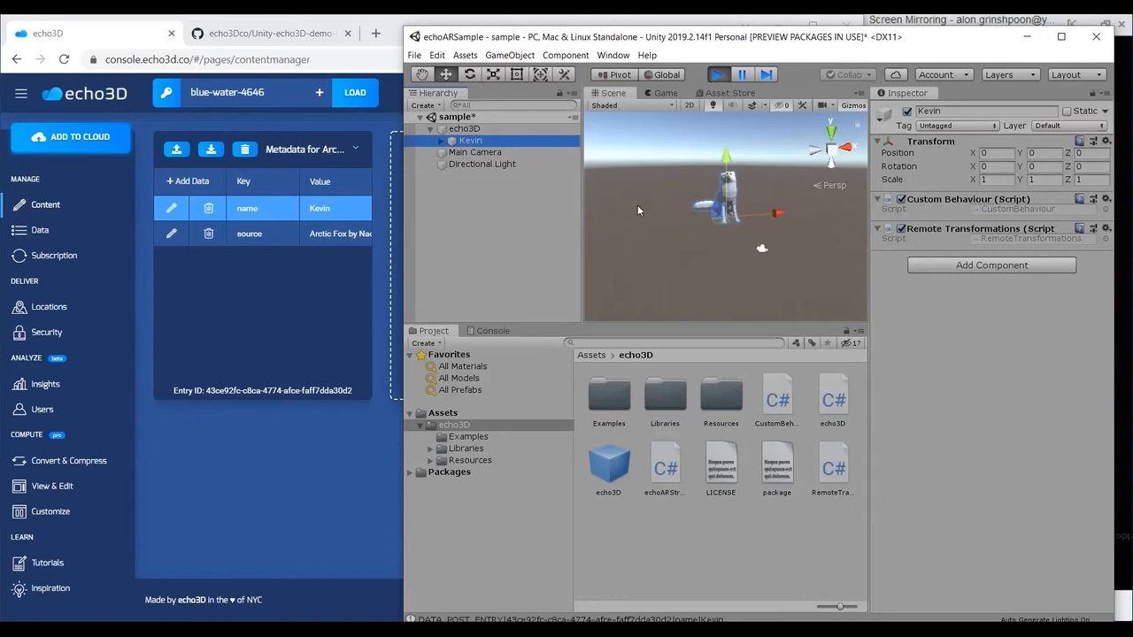
{"action": "left_click", "coordinate": [717, 76]}
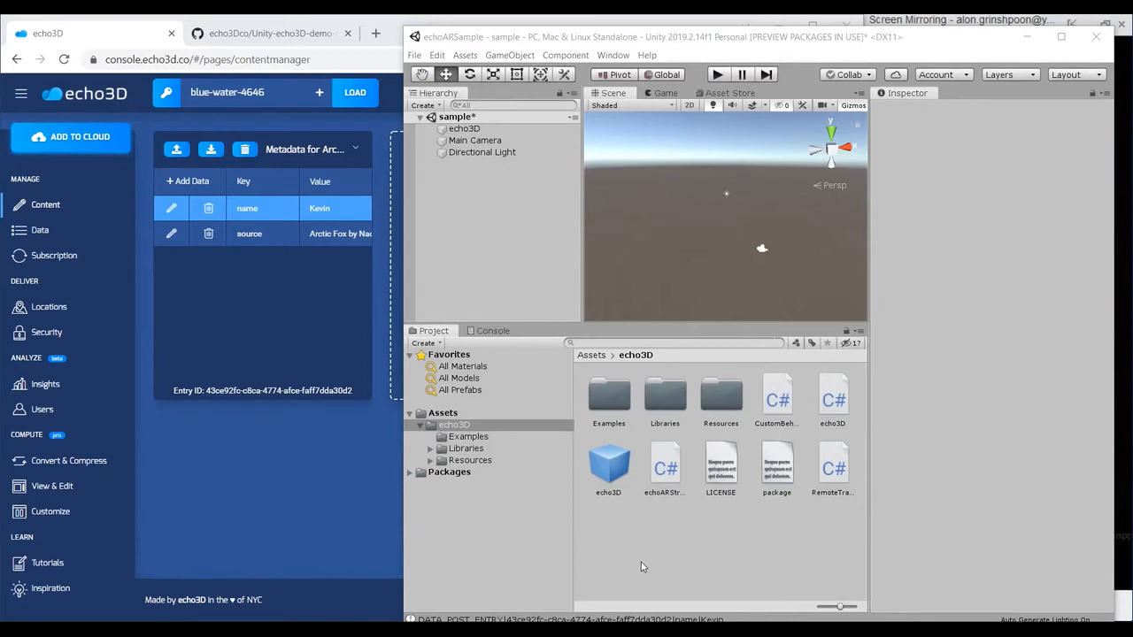
Step: Add a metadata entry with key direction and value right to the fox in the console
{"action": "left_click", "coordinate": [209, 184]}
{"action": "left_click", "coordinate": [248, 210]}
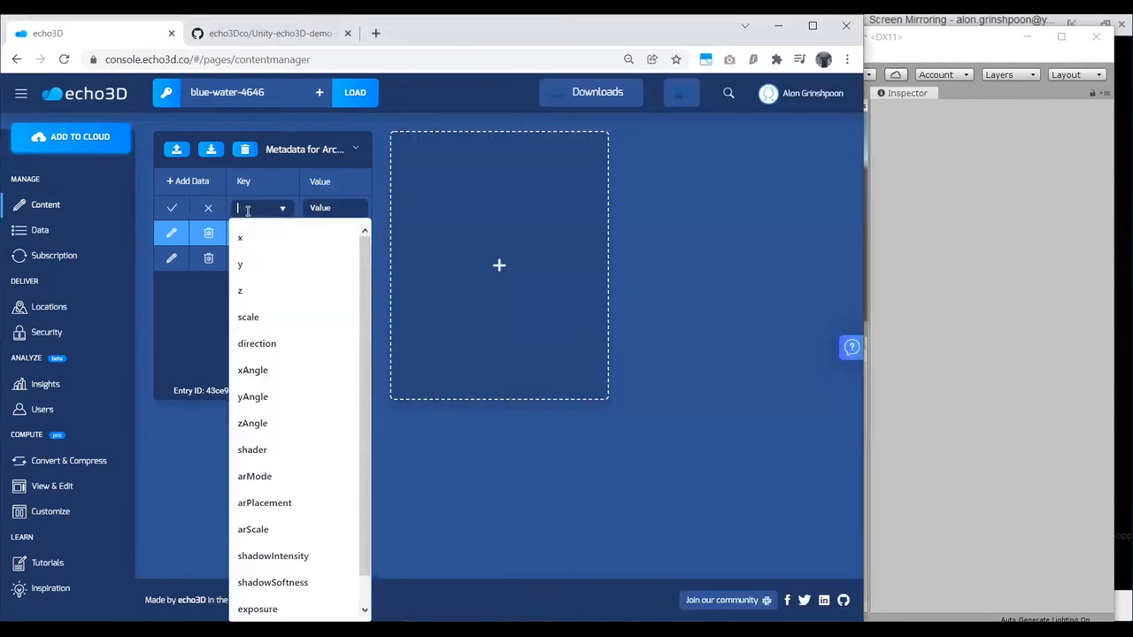
{"action": "type", "text": "direction"}
{"action": "left_click", "coordinate": [316, 208]}
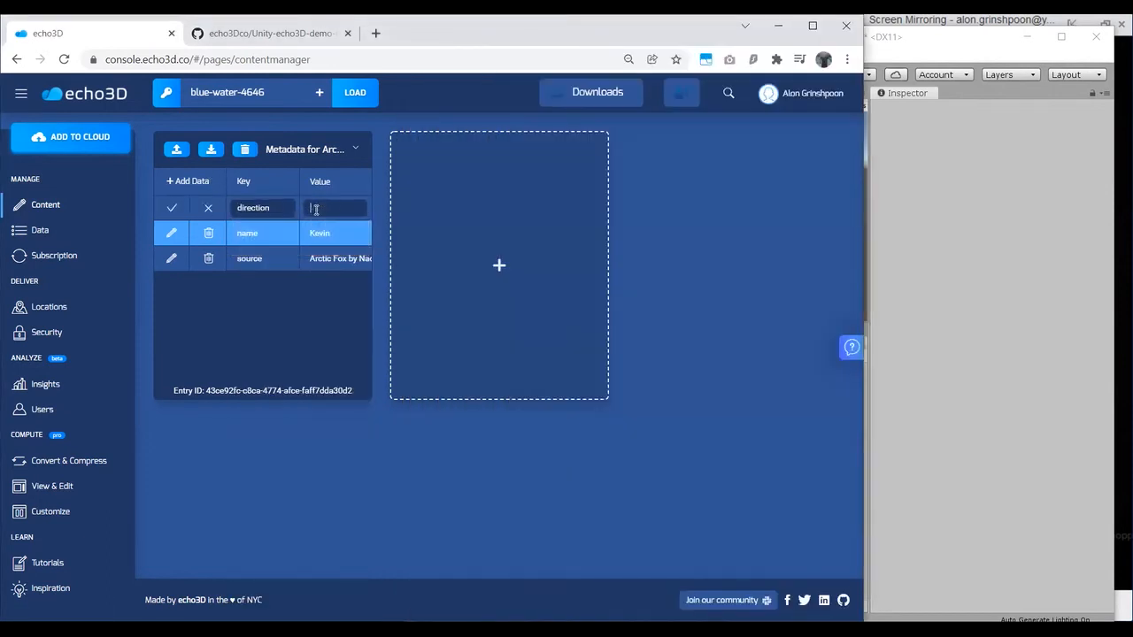
{"action": "type", "text": "right"}
{"action": "key", "text": "Return"}
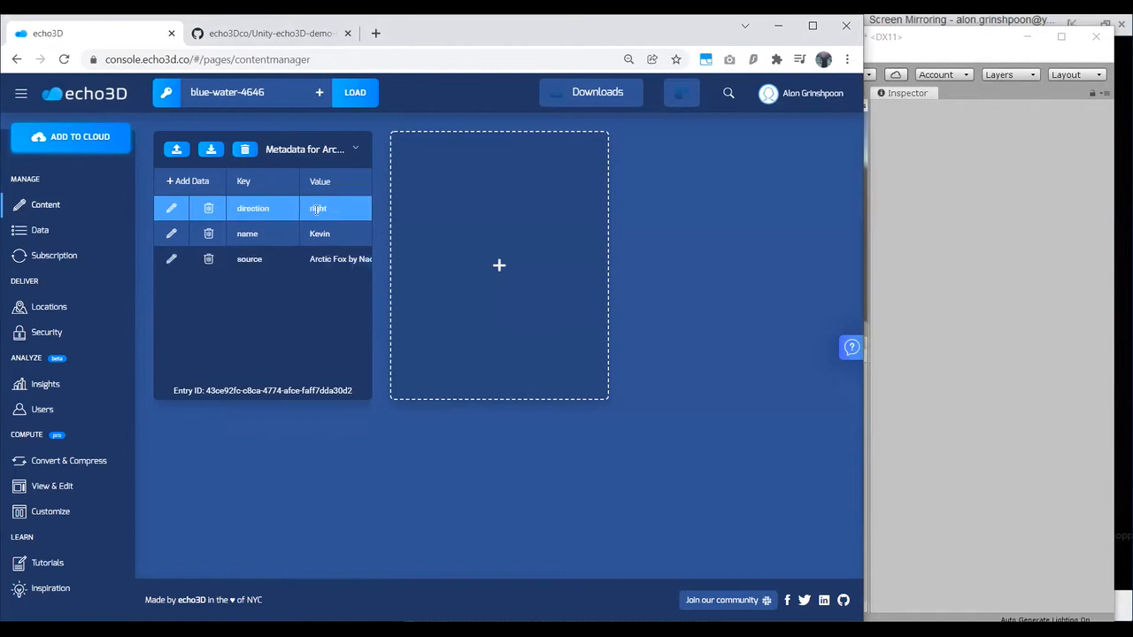
Step: Run the scene in Unity, view the fox's rotation in the Scene view, and inspect the RemoteTransformations and echo3D scripts
{"action": "left_click", "coordinate": [882, 213]}
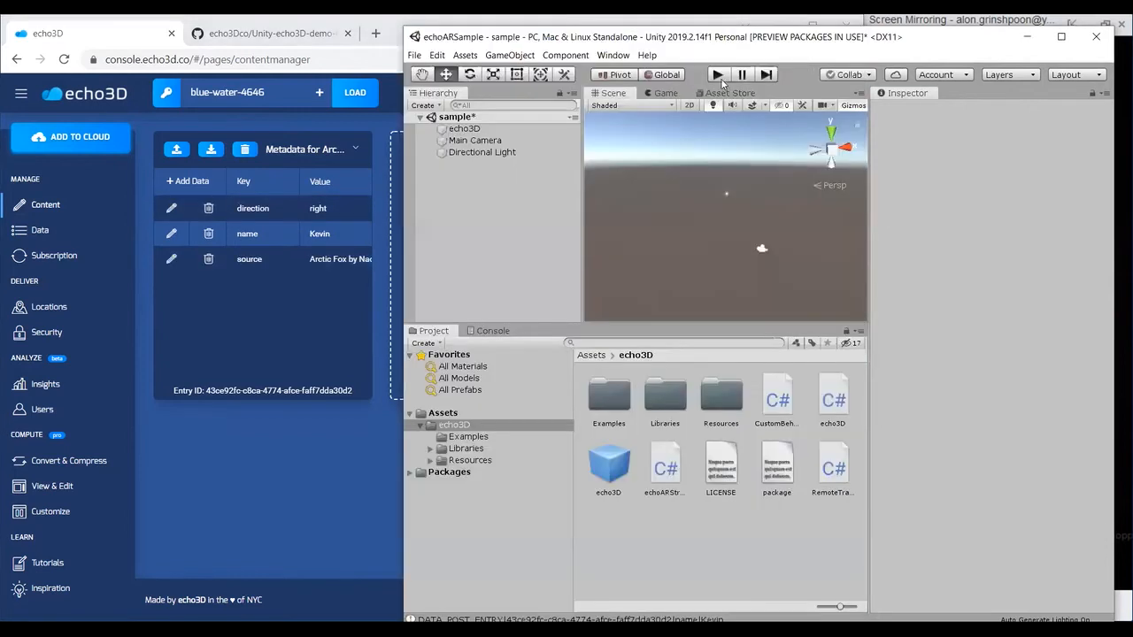
{"action": "left_click", "coordinate": [720, 76]}
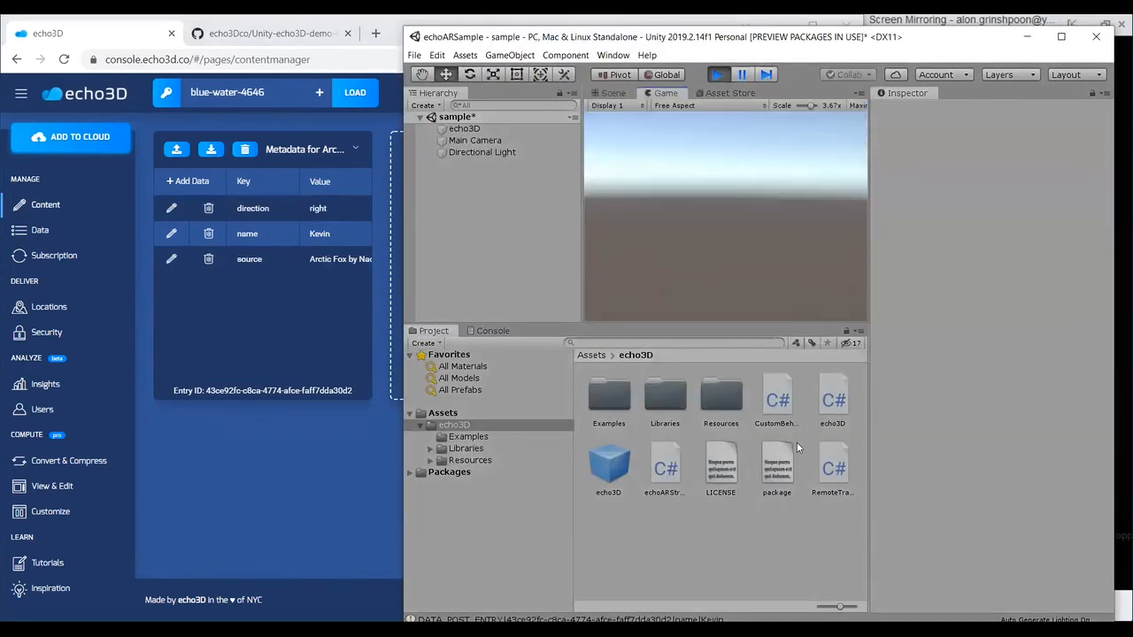
{"action": "left_click", "coordinate": [841, 448]}
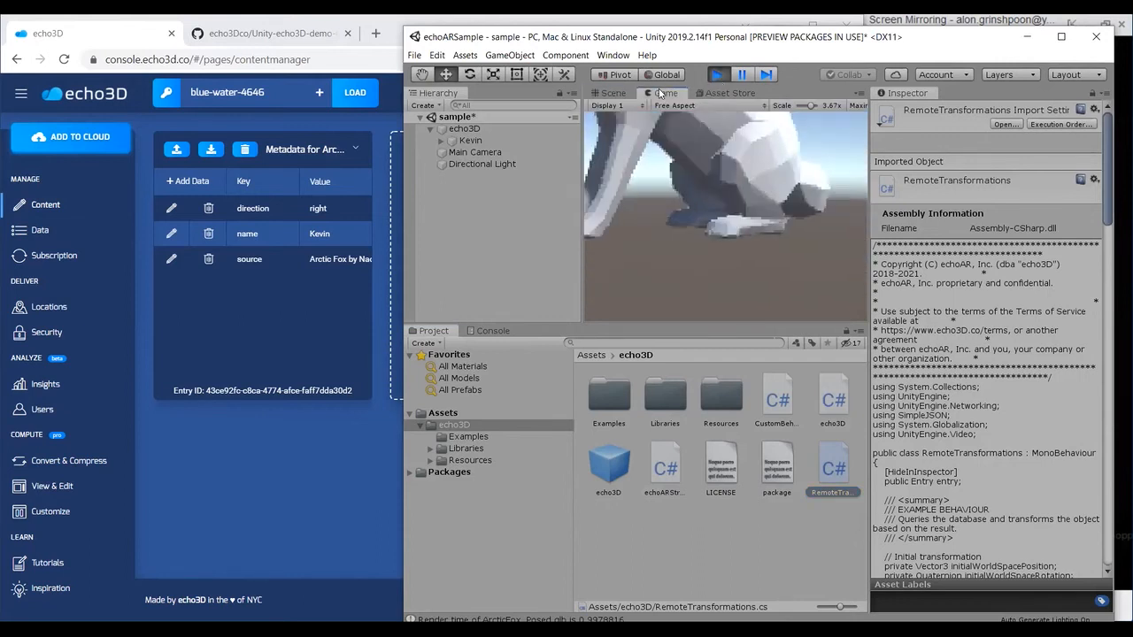
{"action": "left_click", "coordinate": [631, 96]}
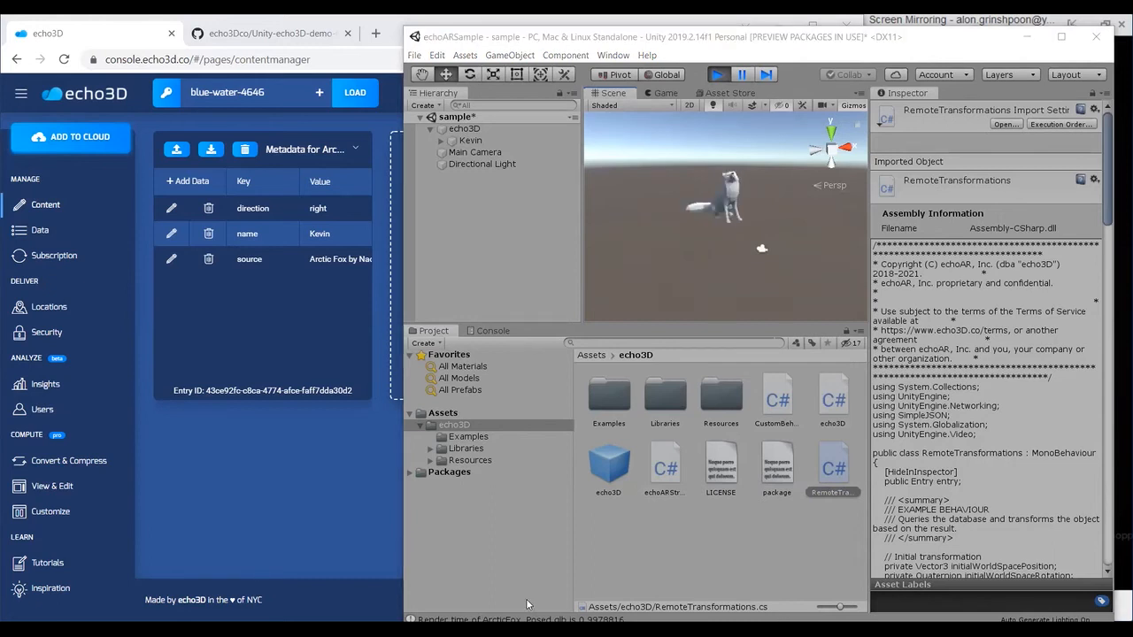
{"action": "left_click", "coordinate": [836, 405]}
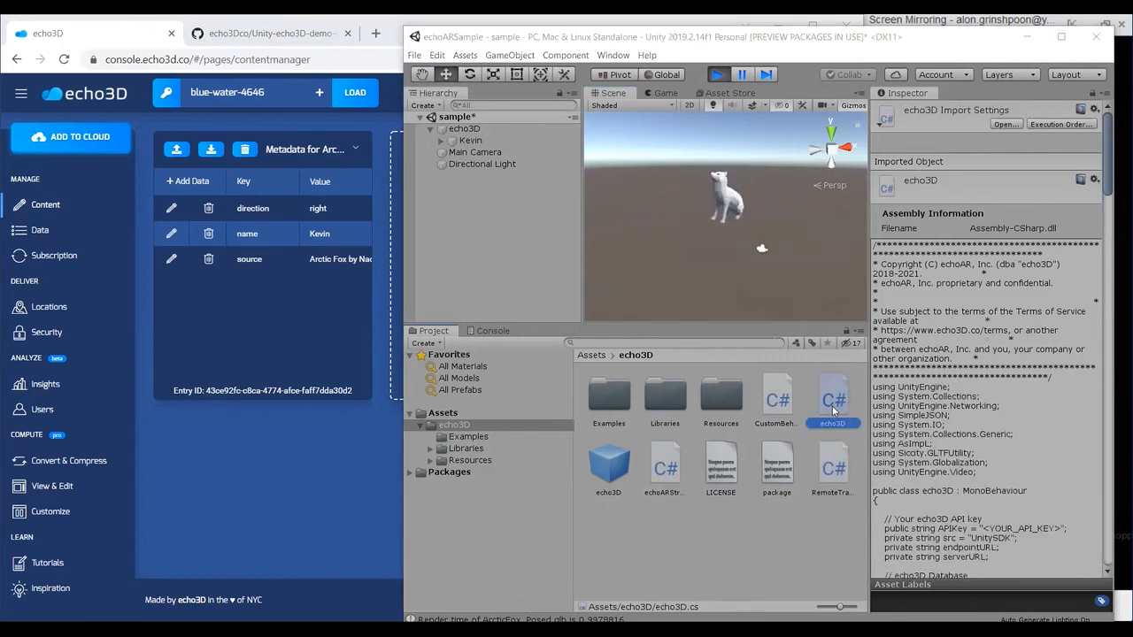
Step: Open the api.echo3d.co query URL with the project's API key in a new browser tab
{"action": "left_click", "coordinate": [141, 40]}
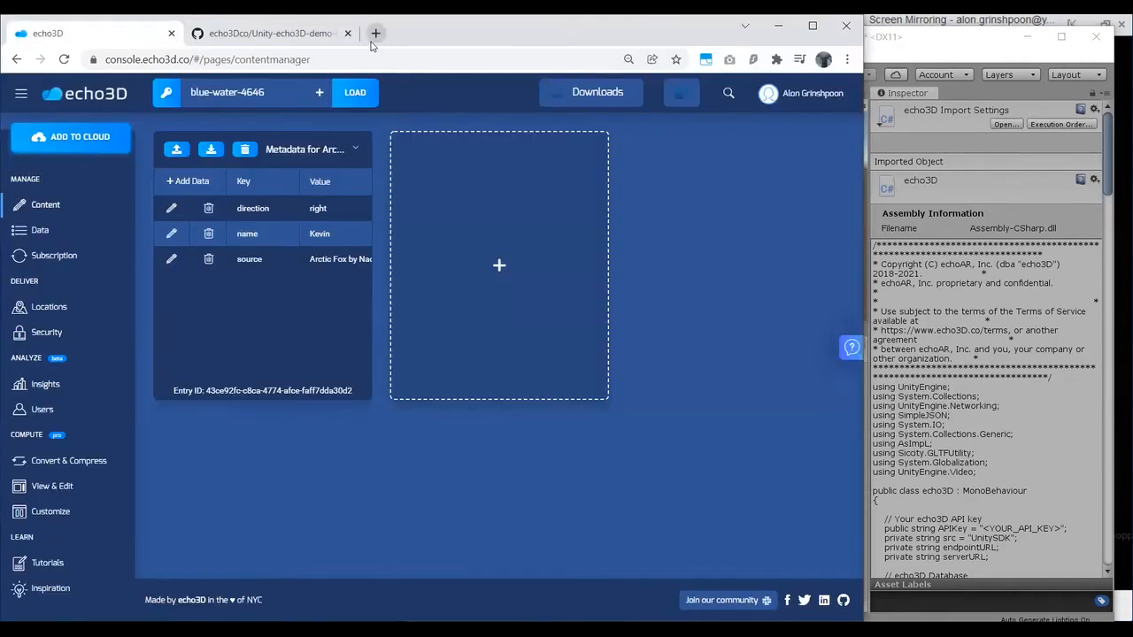
{"action": "left_click", "coordinate": [375, 36]}
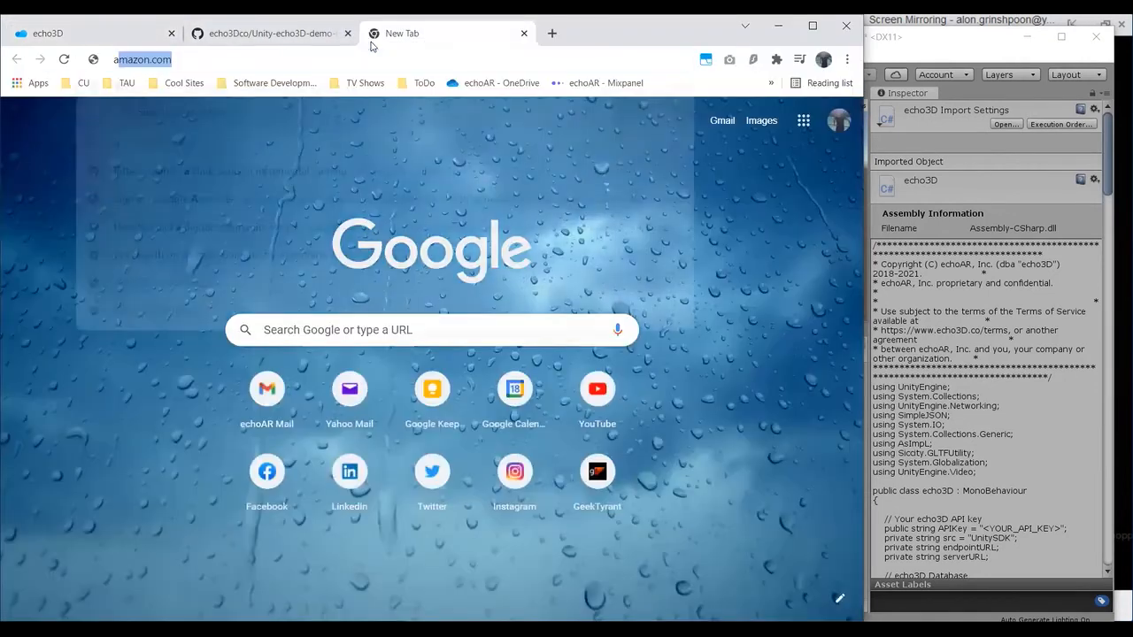
{"action": "type", "text": "api.echo3d"}
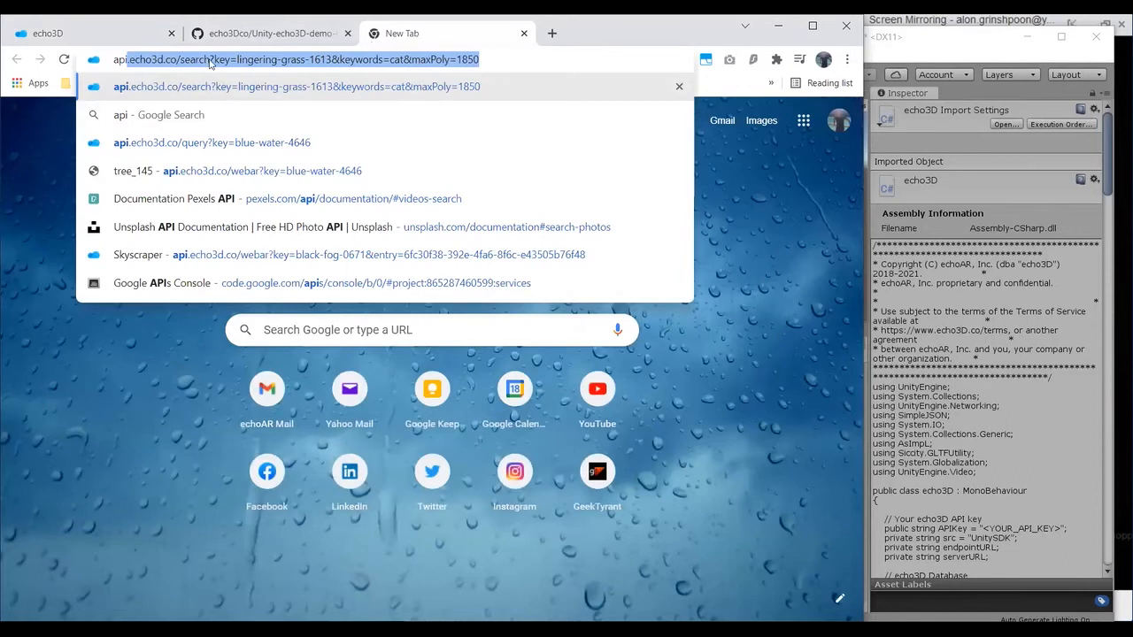
{"action": "left_click", "coordinate": [202, 65]}
{"action": "left_click_drag", "start_coordinate": [181, 62], "coordinate": [620, 75]}
{"action": "type", "text": "q"}
{"action": "key", "text": "BackSpace"}
{"action": "type", "text": "u"}
{"action": "key", "text": "Return"}
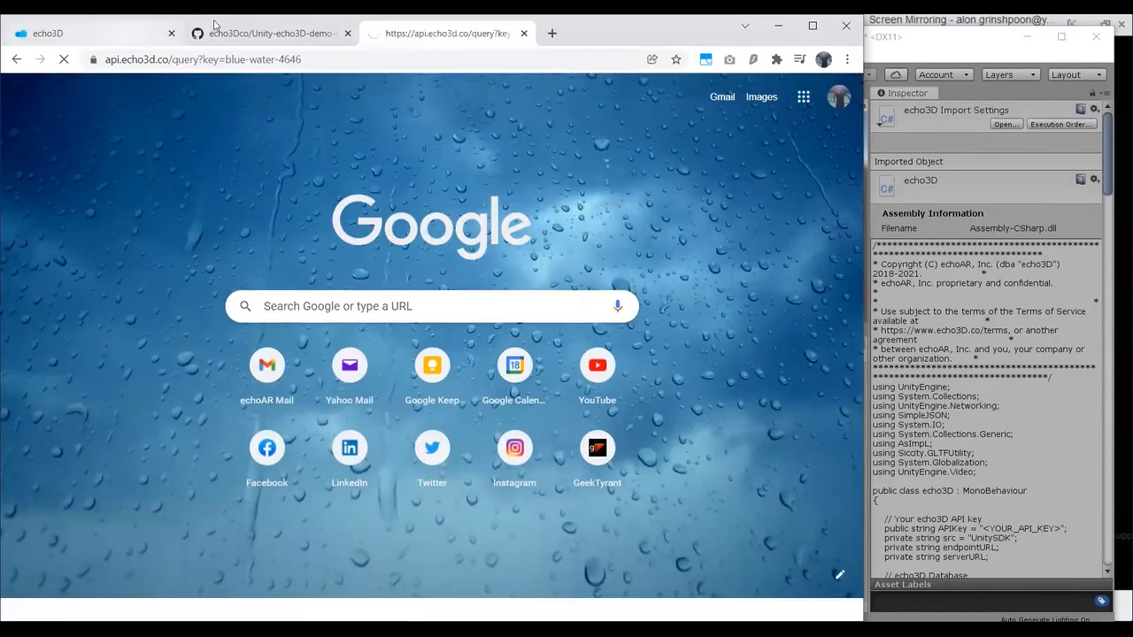
Step: Examine the JSON database returned by the API query, and return to the content manager in the console
{"action": "left_click", "coordinate": [107, 34]}
{"action": "left_click", "coordinate": [425, 34]}
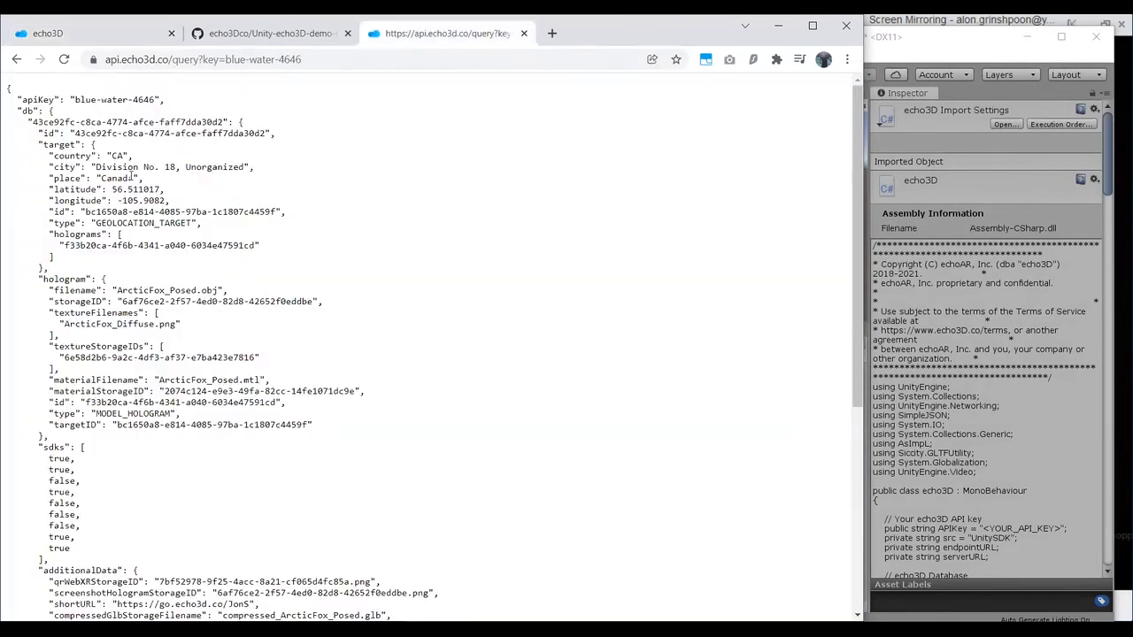
{"action": "scroll", "coordinate": [135, 173], "scroll_direction": "down", "scroll_amount": 4}
{"action": "scroll", "coordinate": [168, 200], "scroll_direction": "up", "scroll_amount": 4}
{"action": "left_click", "coordinate": [137, 35]}
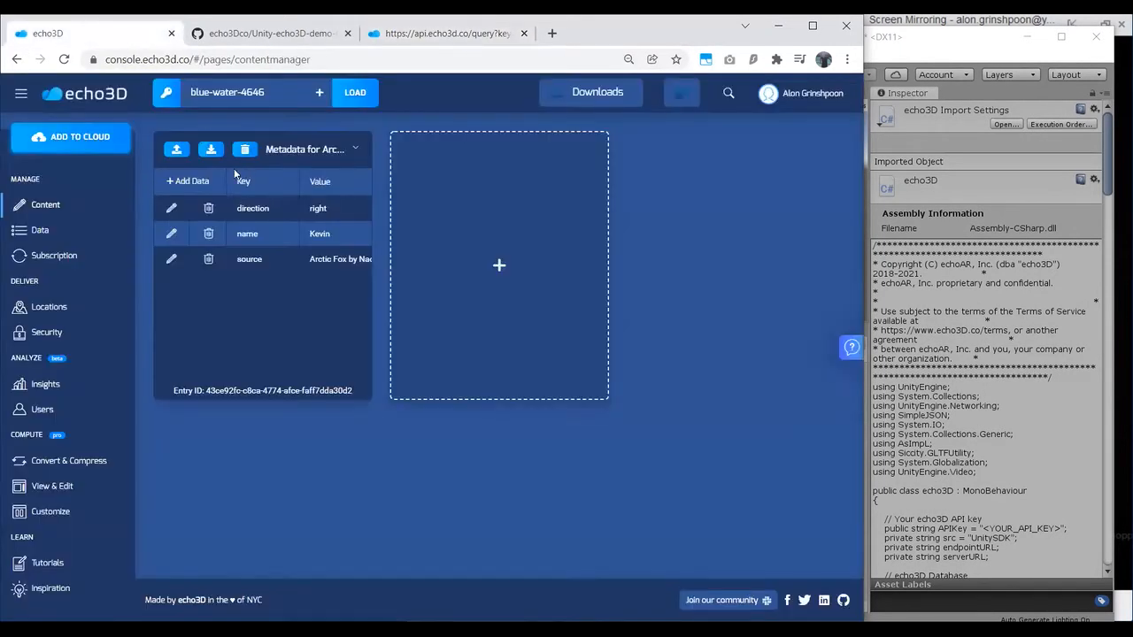
Step: Close the fox's metadata view and review the API query's JSON database alongside the running Unity scene
{"action": "left_click", "coordinate": [353, 153]}
{"action": "left_click", "coordinate": [410, 43]}
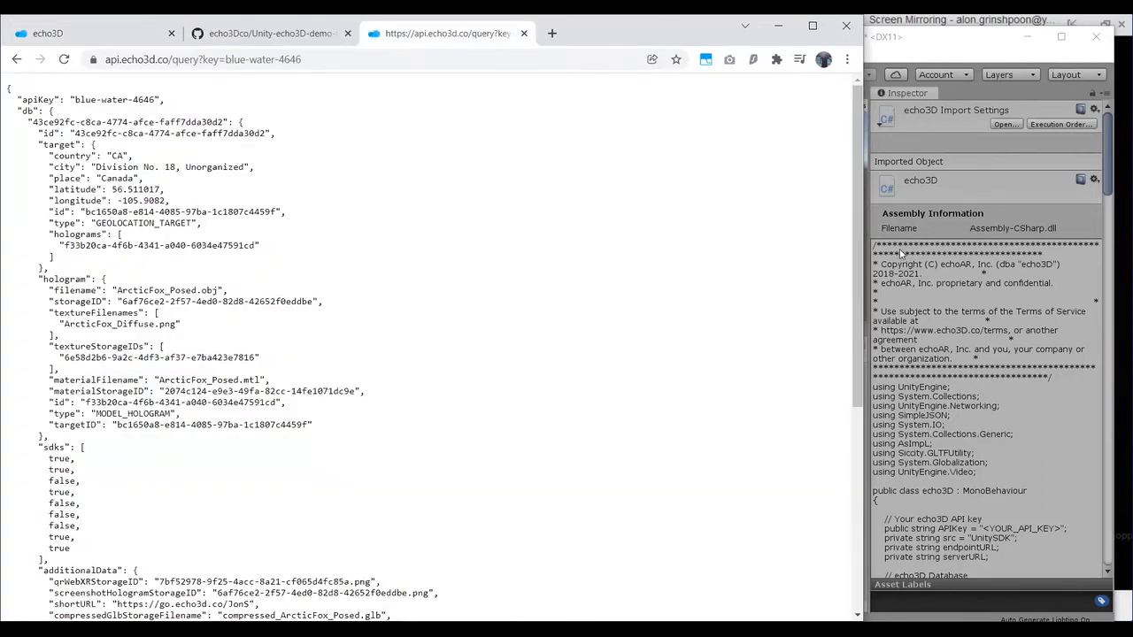
{"action": "left_click", "coordinate": [600, 626]}
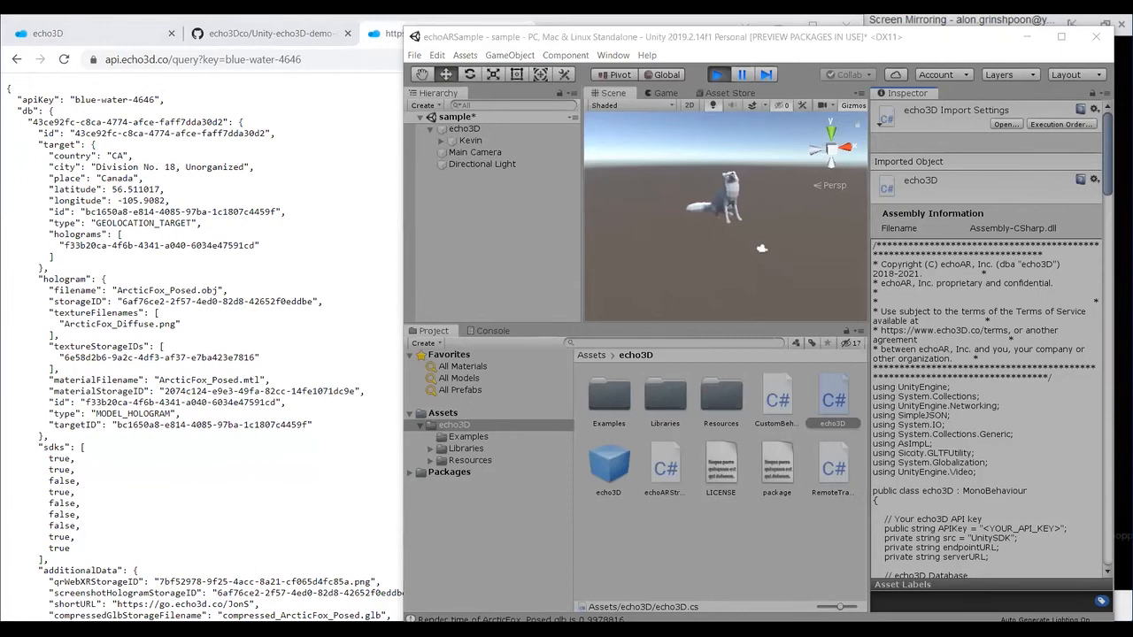
{"action": "left_click", "coordinate": [272, 263]}
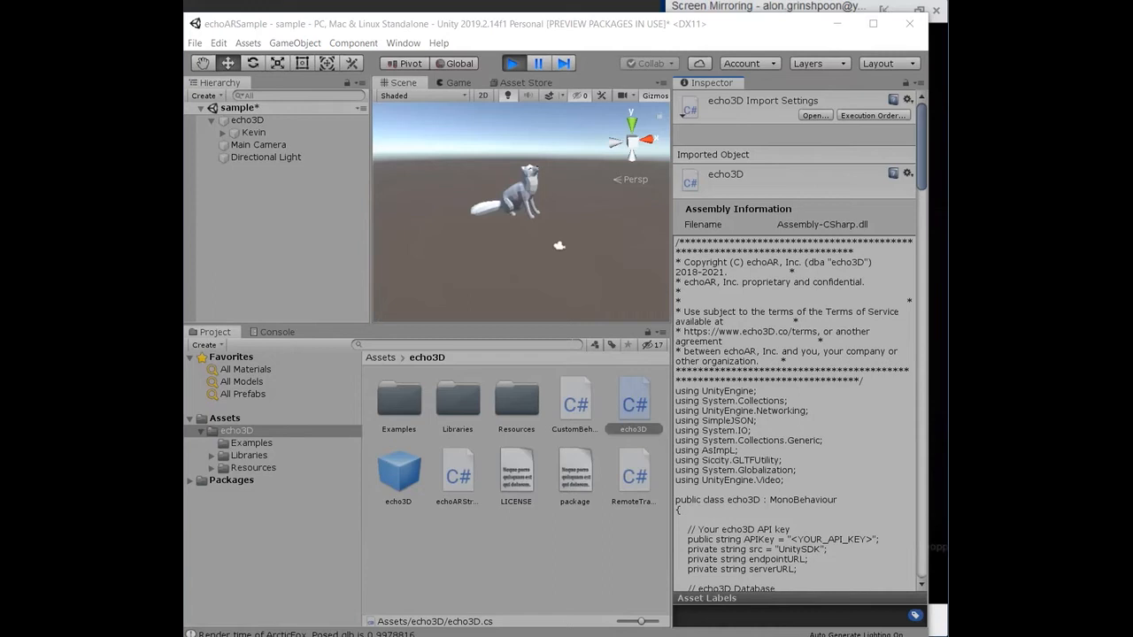
Step: Maximize the Unity editor window and open the Asset Store view
{"action": "left_click", "coordinate": [873, 24]}
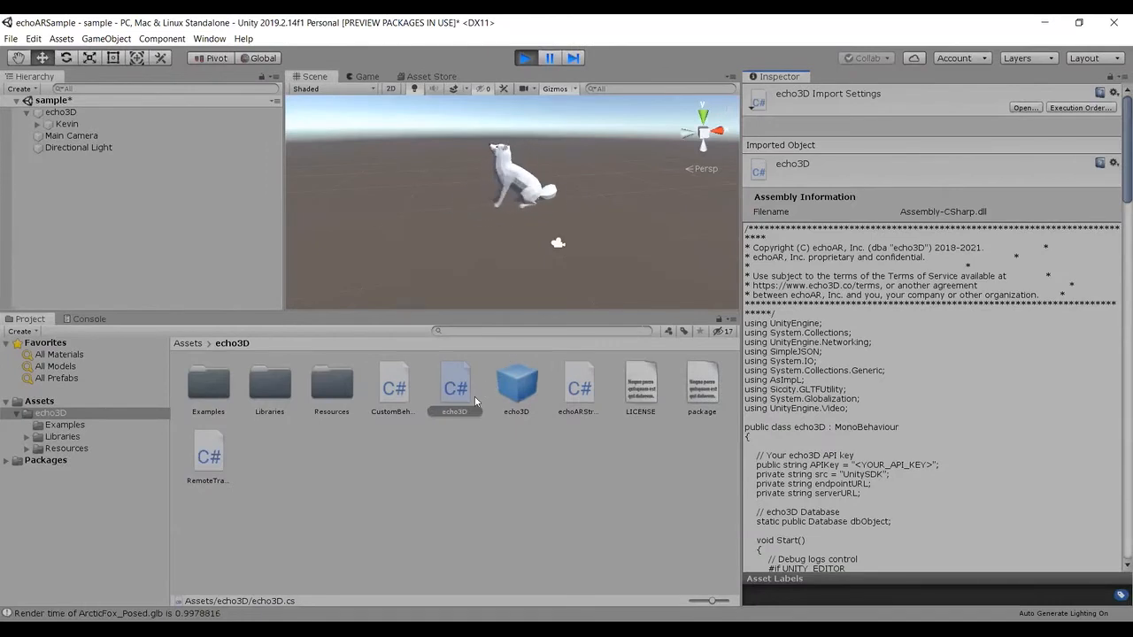
{"action": "key", "text": "q"}
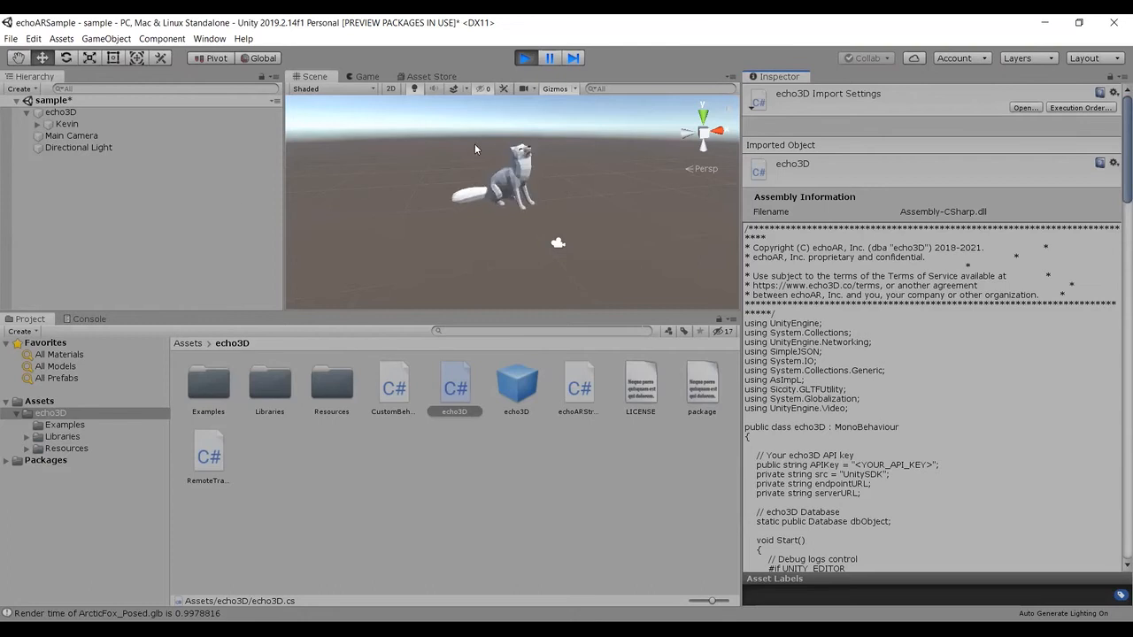
{"action": "left_click", "coordinate": [451, 78]}
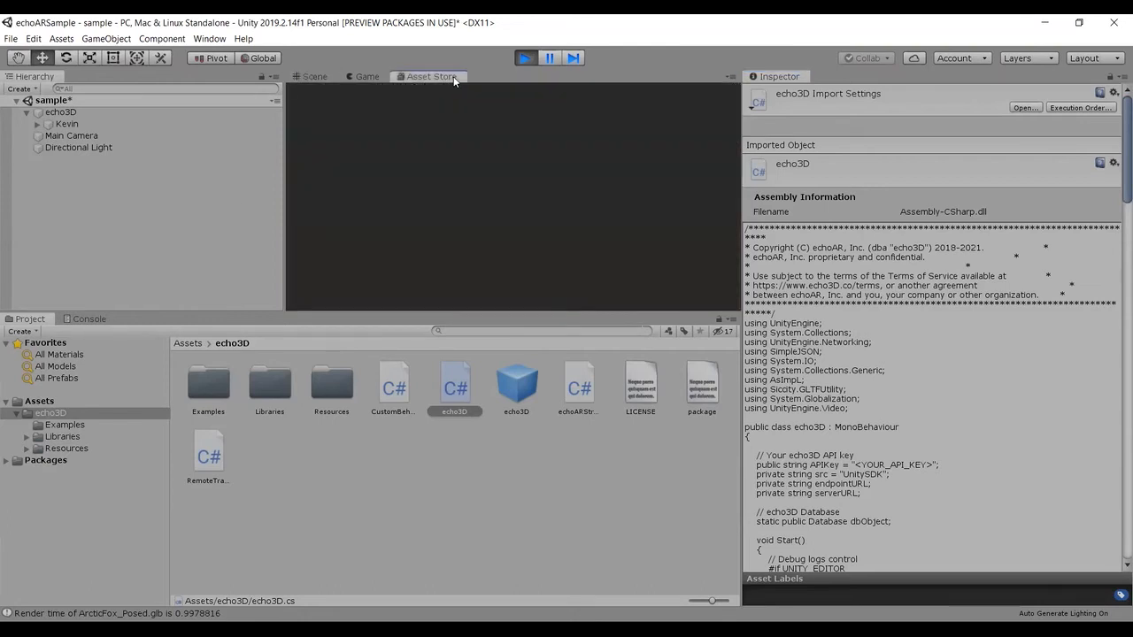
{"action": "right_click", "coordinate": [453, 79]}
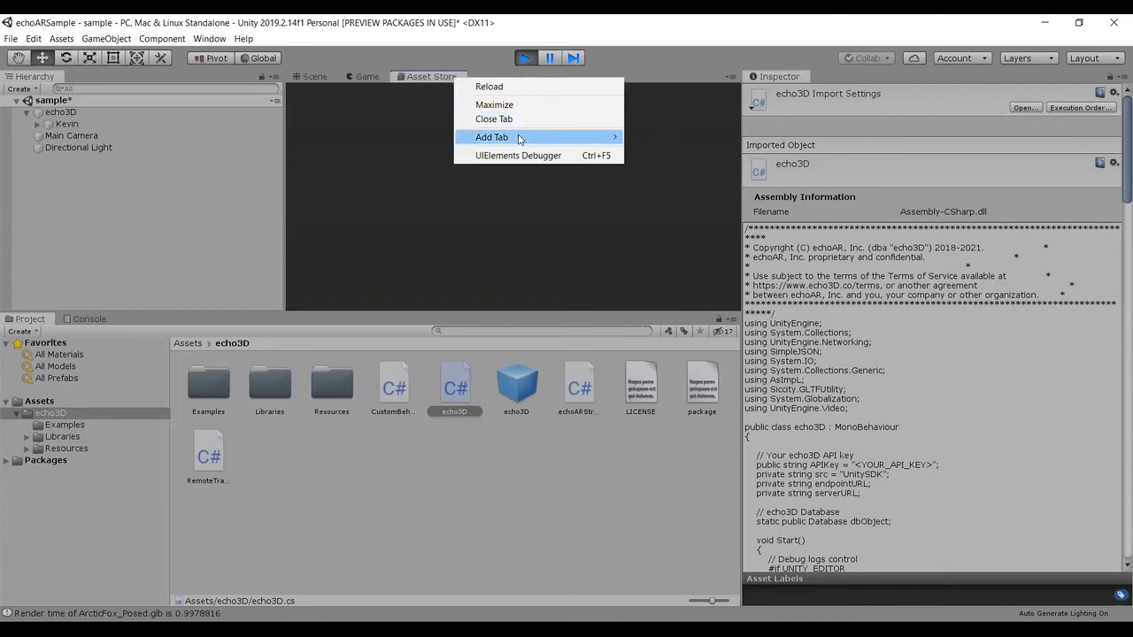
{"action": "mouse_move", "coordinate": [520, 140]}
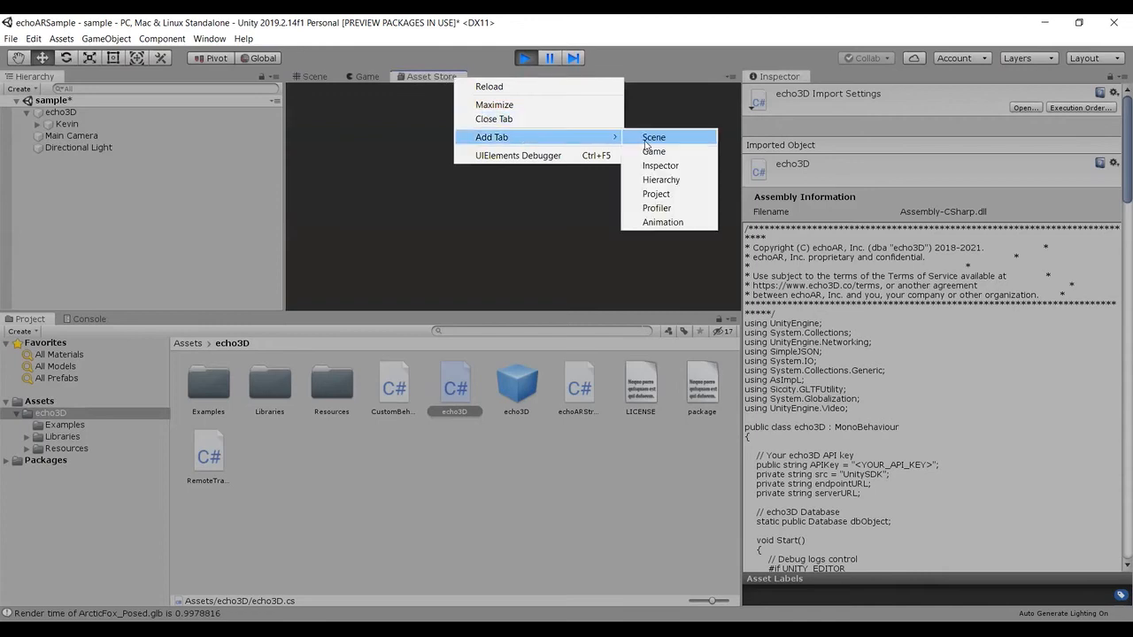
{"action": "left_click", "coordinate": [403, 79]}
{"action": "left_click", "coordinate": [369, 76]}
{"action": "left_click", "coordinate": [411, 77]}
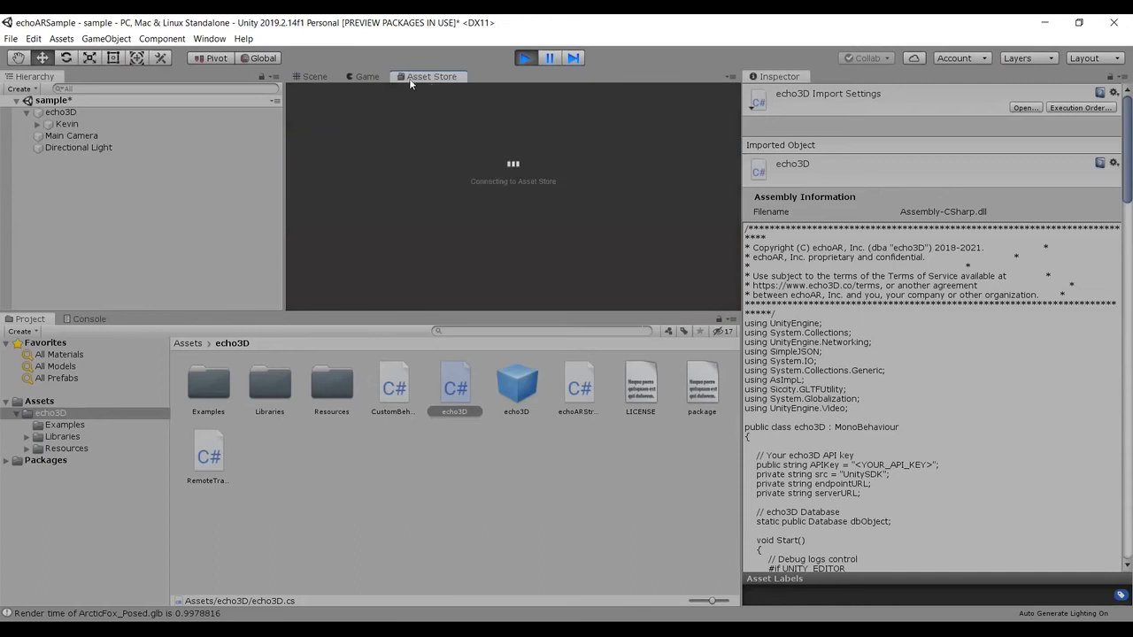
Step: Look through the available editor windows and compare the Asset Store, Game and Scene views of the running project
{"action": "left_click", "coordinate": [210, 39]}
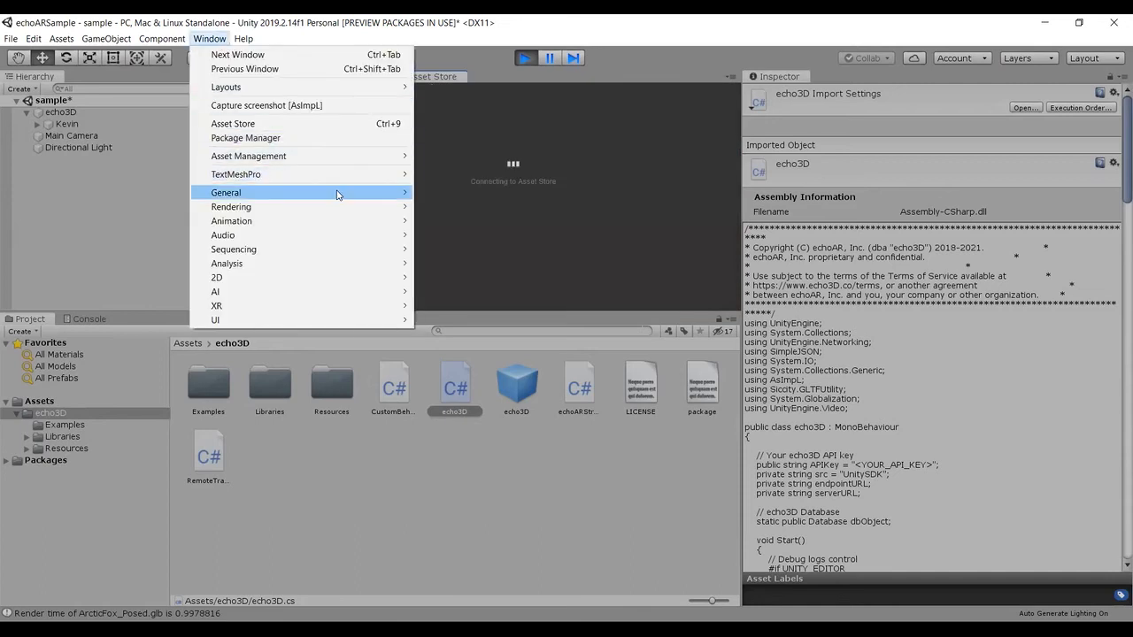
{"action": "mouse_move", "coordinate": [337, 195]}
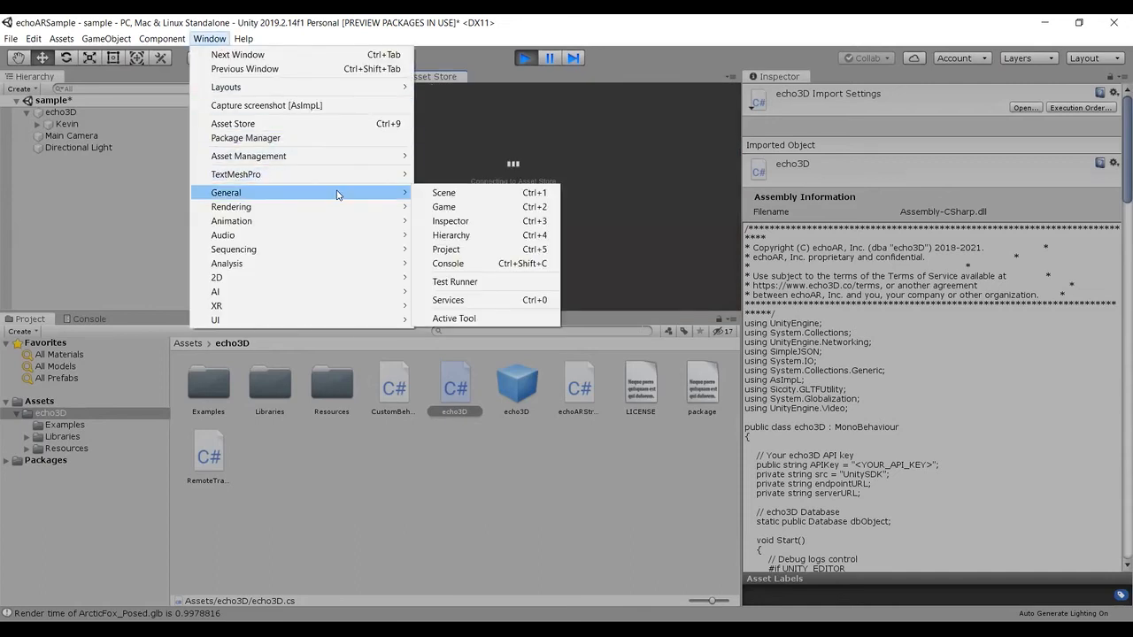
{"action": "left_click", "coordinate": [493, 77]}
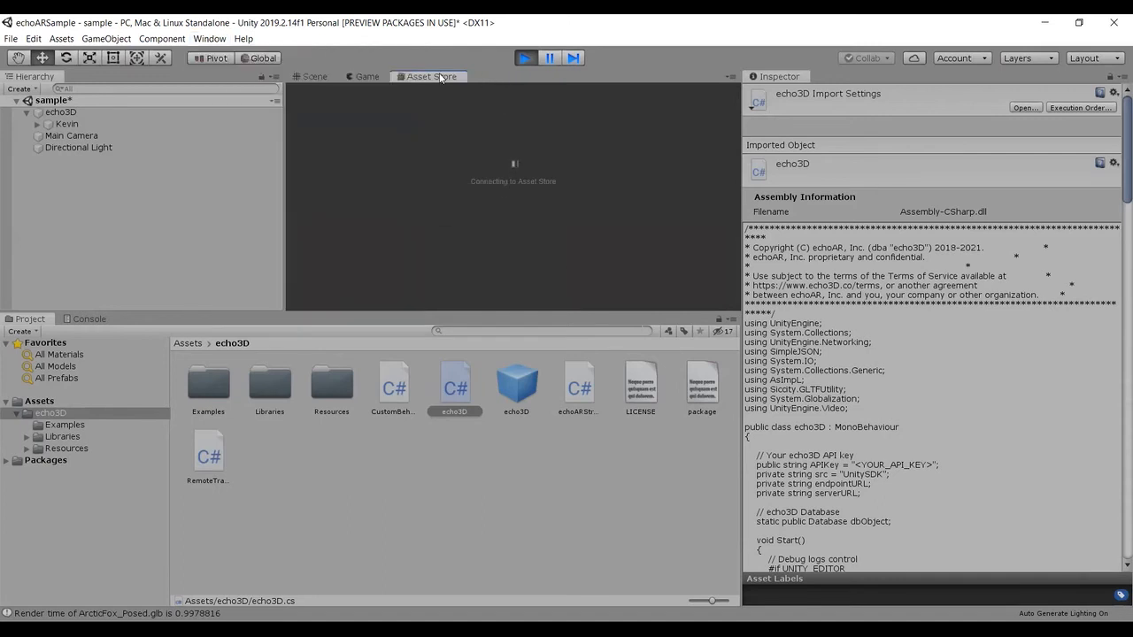
{"action": "left_click", "coordinate": [370, 77]}
{"action": "left_click", "coordinate": [438, 77]}
{"action": "left_click", "coordinate": [335, 77]}
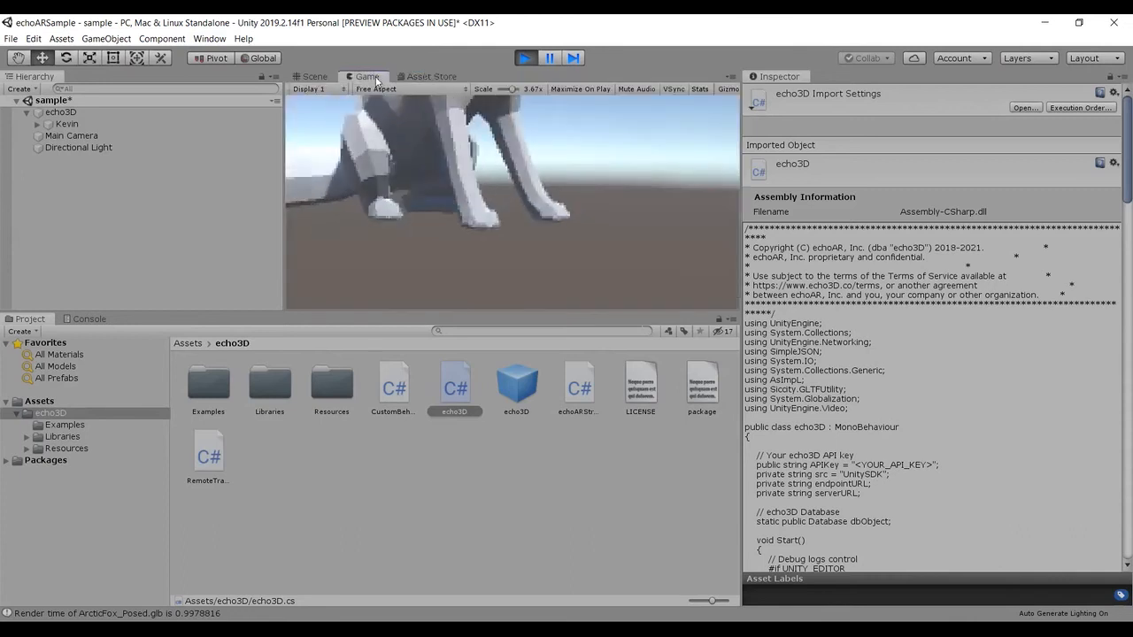
{"action": "left_click", "coordinate": [431, 76]}
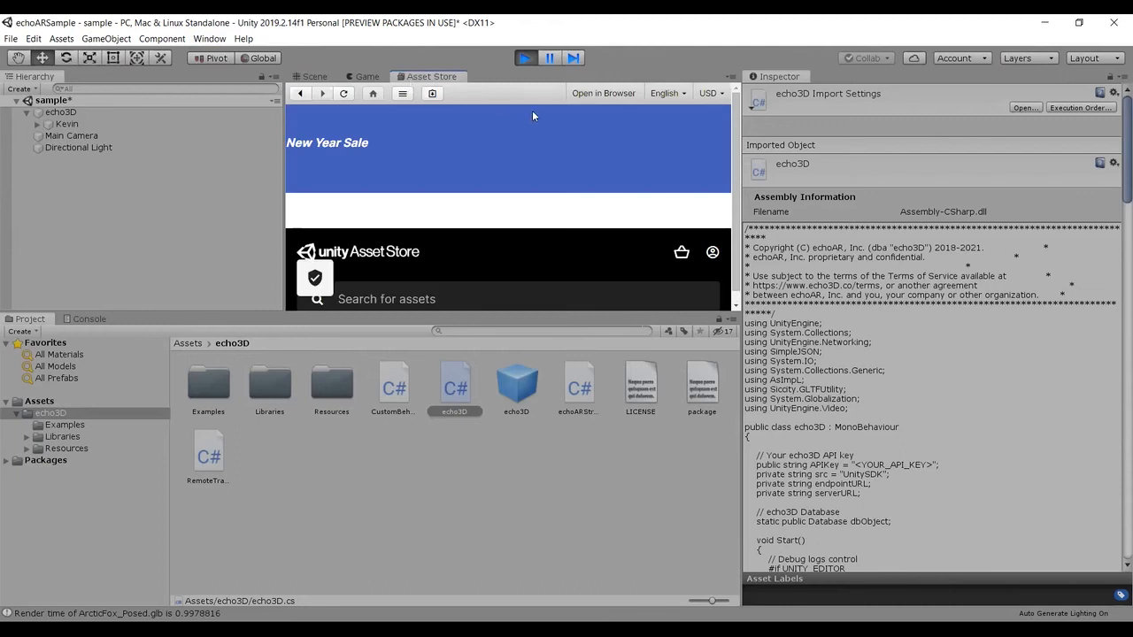
{"action": "left_click", "coordinate": [354, 80]}
{"action": "left_click", "coordinate": [302, 76]}
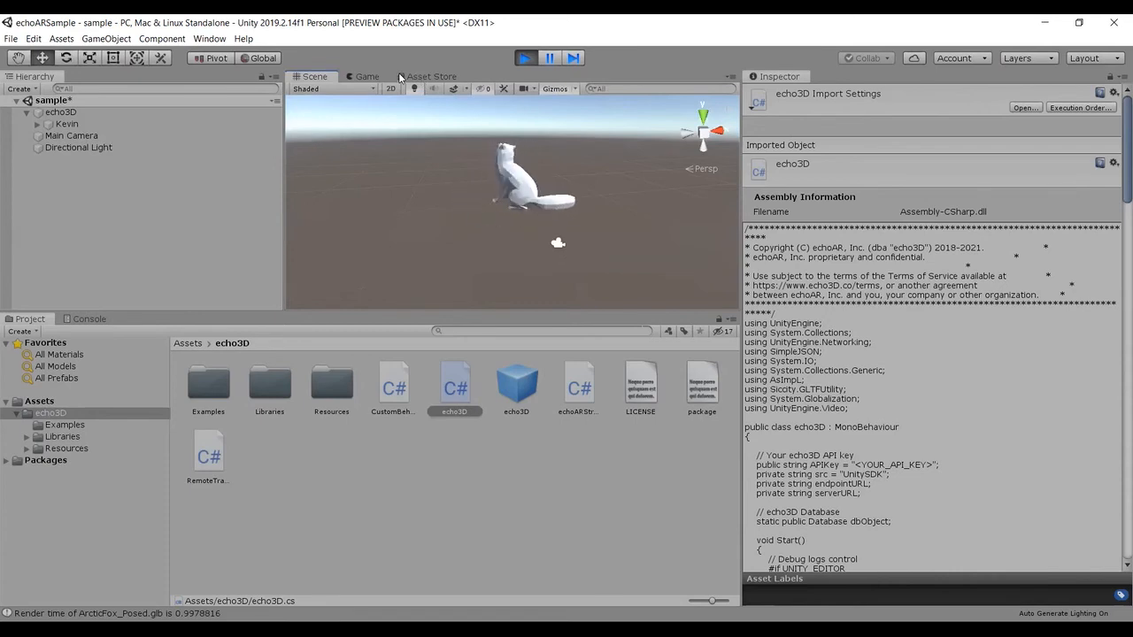
{"action": "left_click", "coordinate": [399, 77]}
{"action": "left_click", "coordinate": [332, 77]}
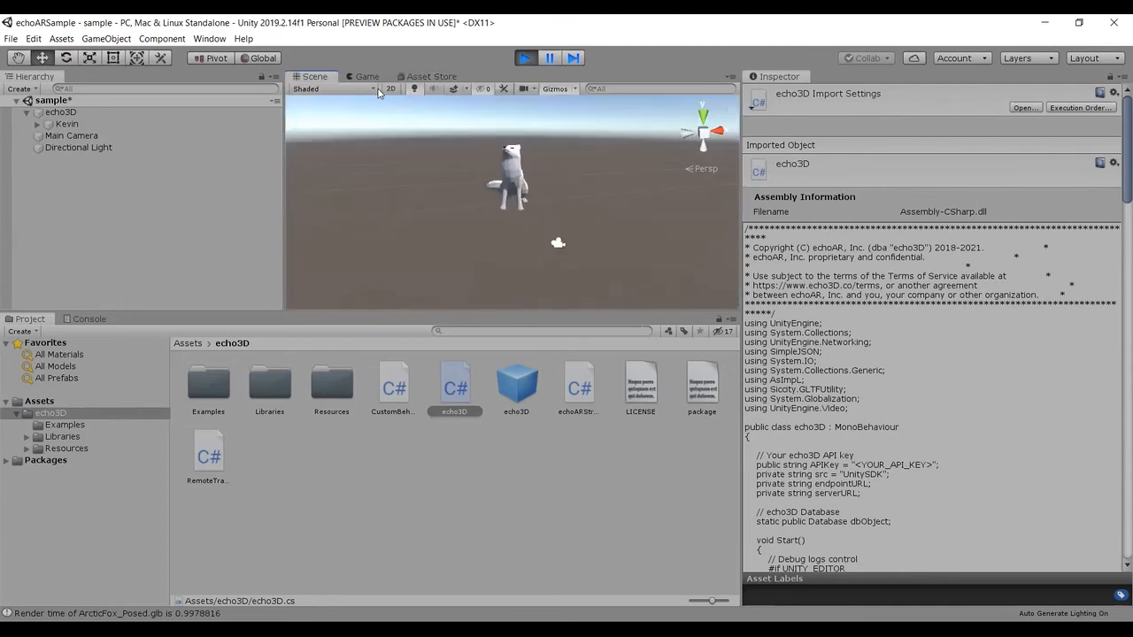
Step: Close the Asset Store view and return to the Scene view
{"action": "left_click", "coordinate": [423, 77]}
{"action": "right_click", "coordinate": [423, 77]}
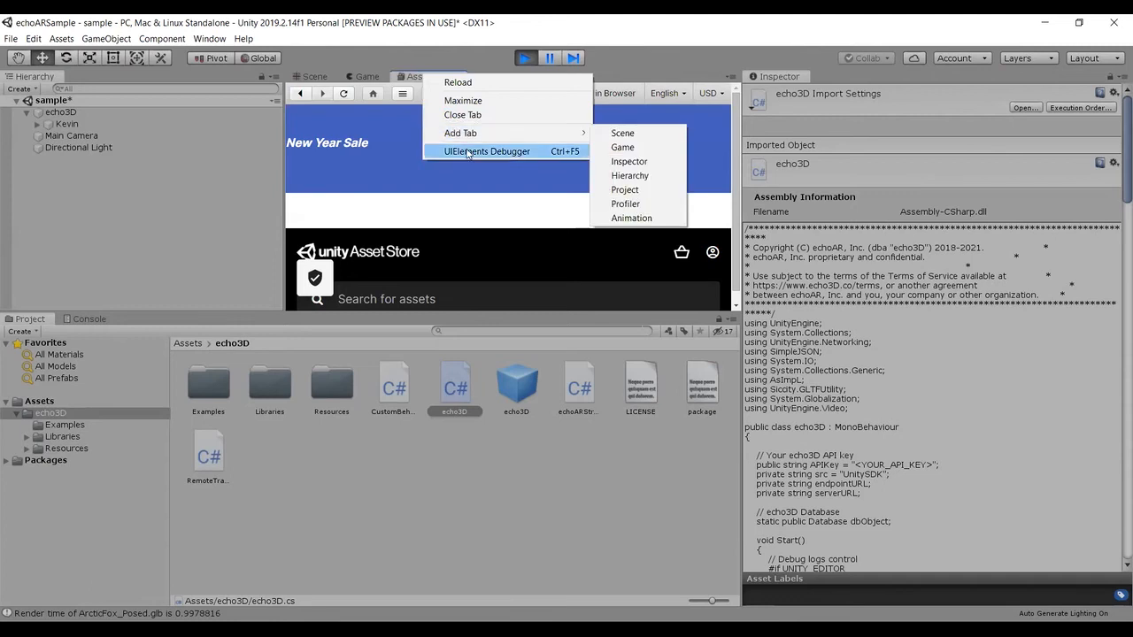
{"action": "left_click", "coordinate": [501, 114]}
{"action": "left_click", "coordinate": [359, 77]}
{"action": "left_click", "coordinate": [314, 77]}
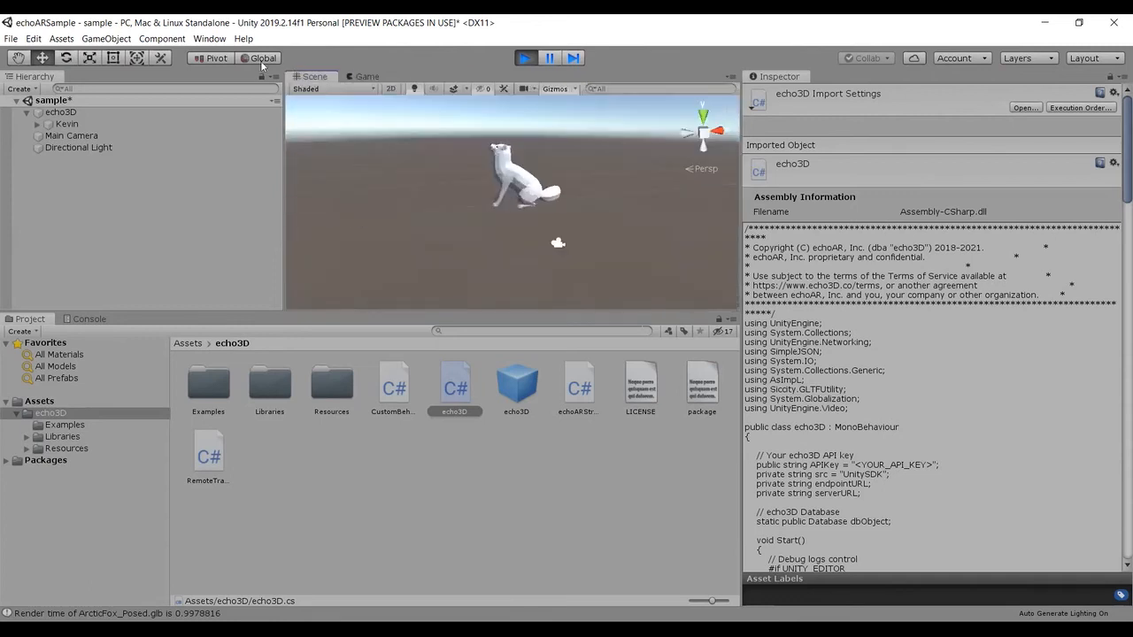
Step: Open the Unity Asset Store website in the browser, close its page and return to the Unity editor
{"action": "left_click", "coordinate": [210, 39]}
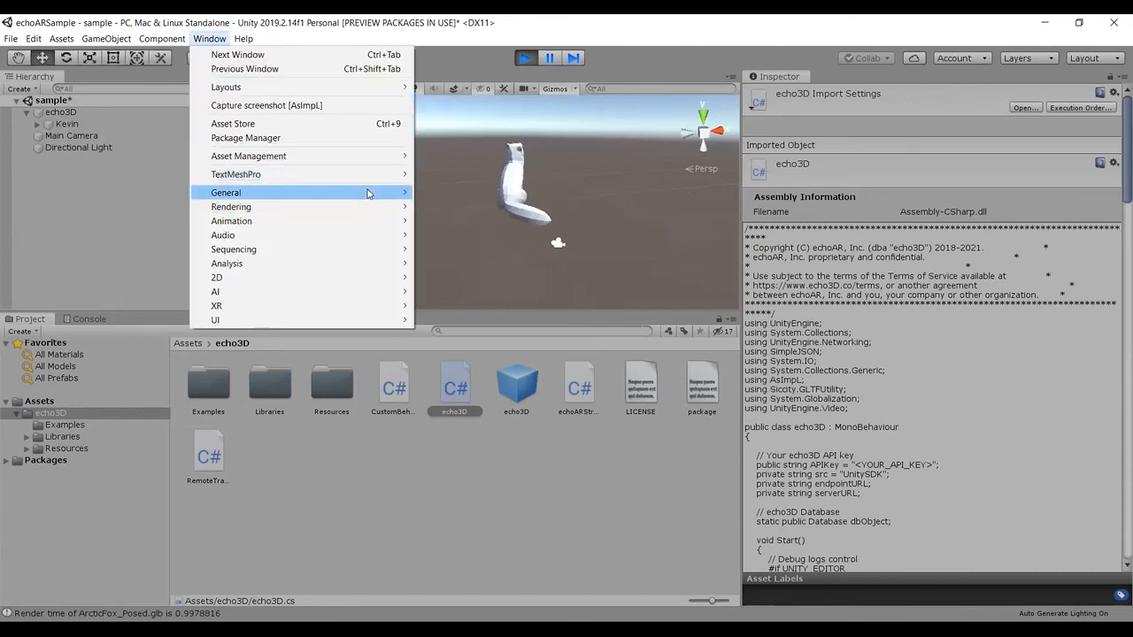
{"action": "mouse_move", "coordinate": [376, 189]}
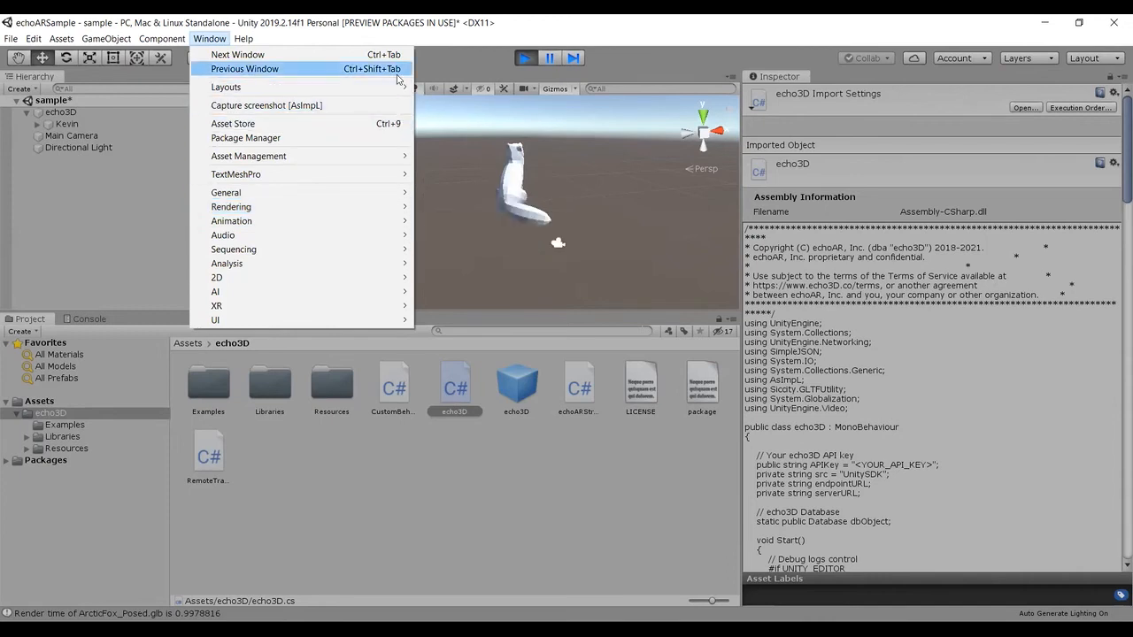
{"action": "left_click", "coordinate": [445, 63]}
{"action": "left_click", "coordinate": [366, 77]}
{"action": "left_click", "coordinate": [317, 77]}
{"action": "left_click", "coordinate": [358, 78]}
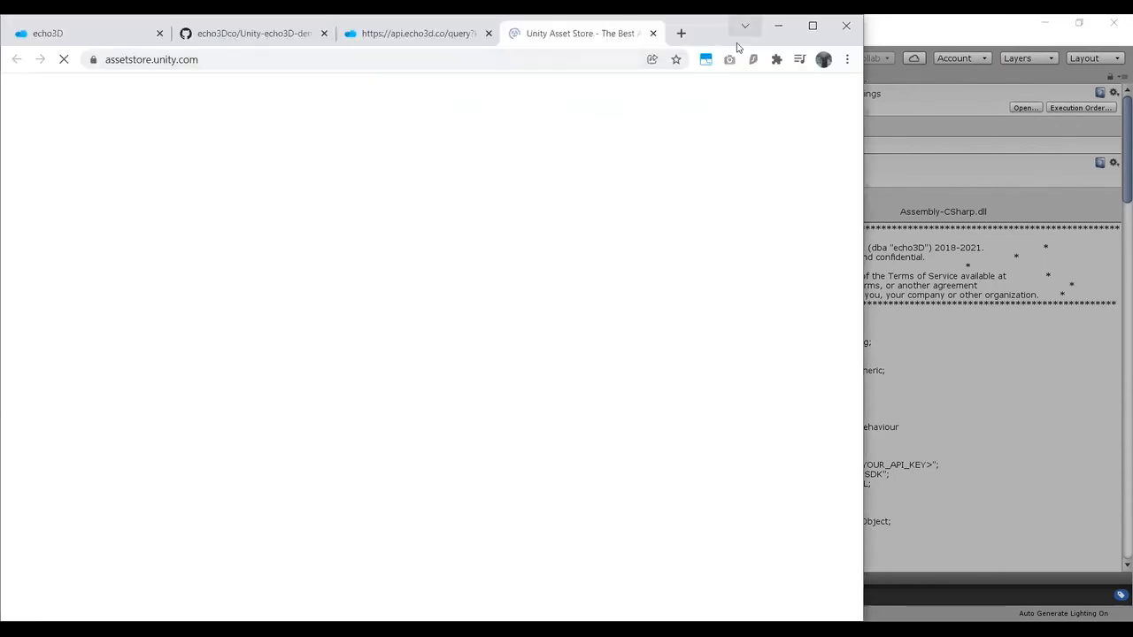
{"action": "left_click", "coordinate": [653, 34]}
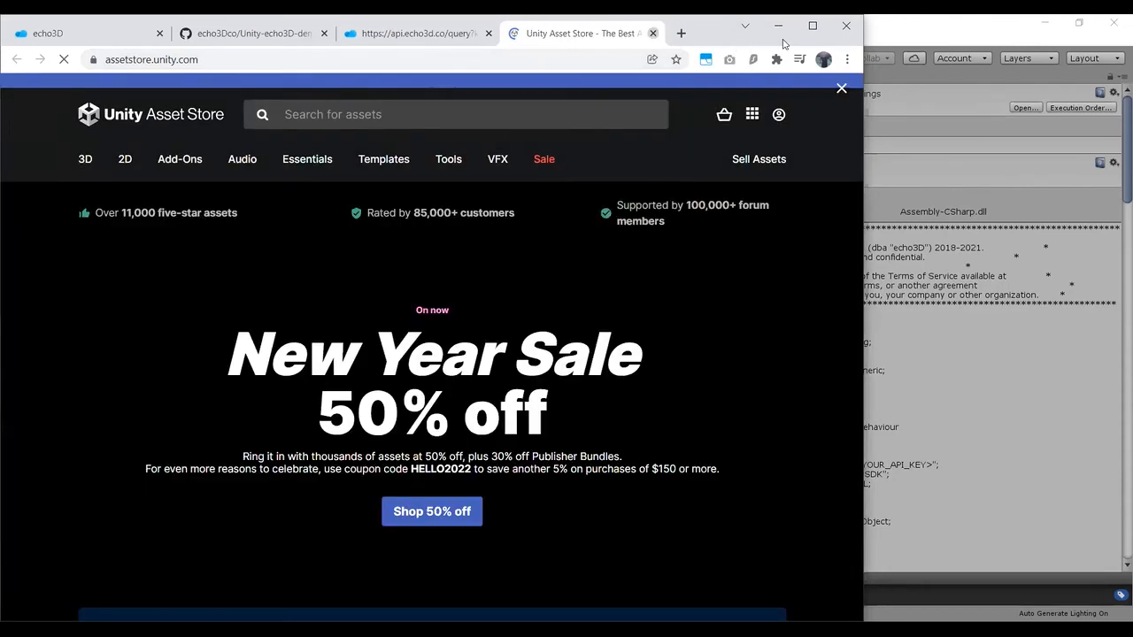
{"action": "left_click", "coordinate": [780, 30]}
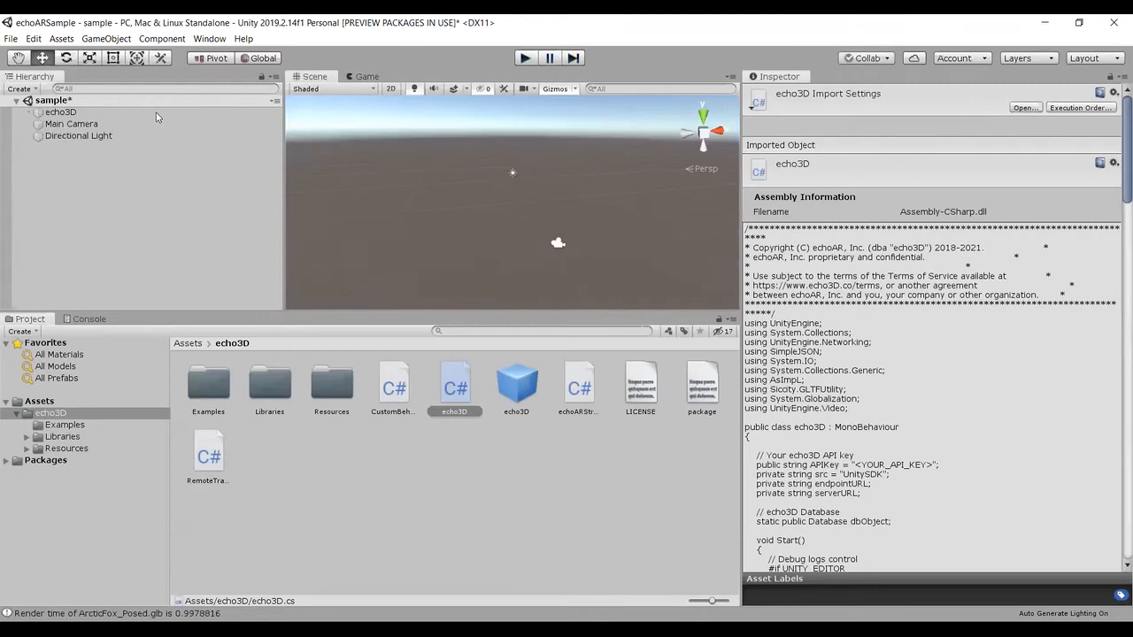
Step: Reopen the echo3D folder inside Assets and widen the browser window showing the echo3D console
{"action": "left_click", "coordinate": [188, 342]}
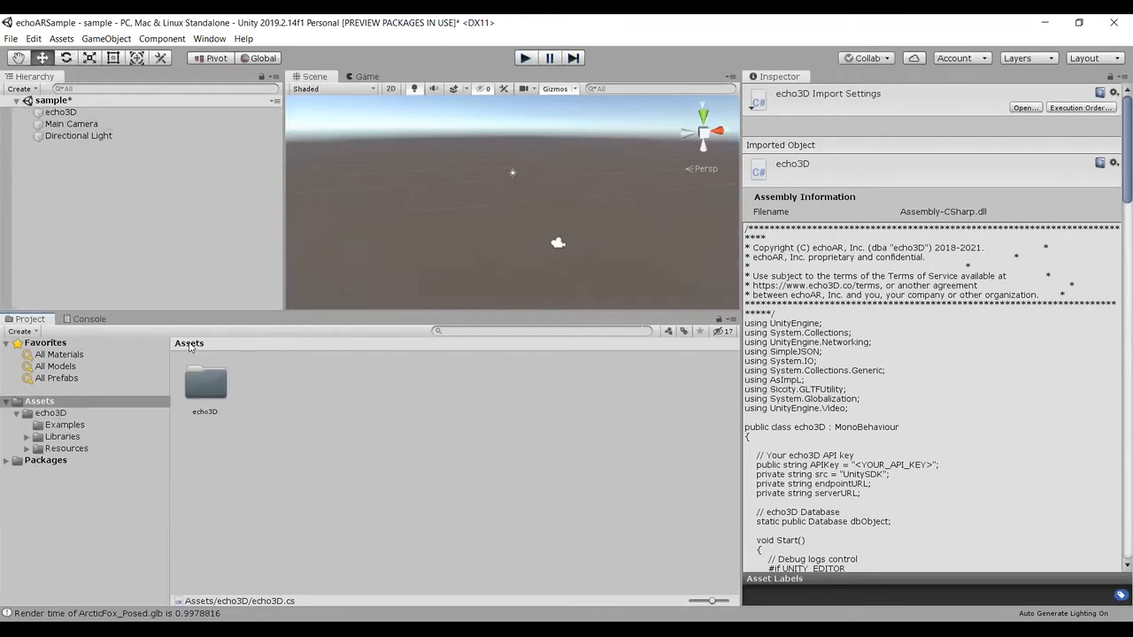
{"action": "double_click", "coordinate": [213, 380]}
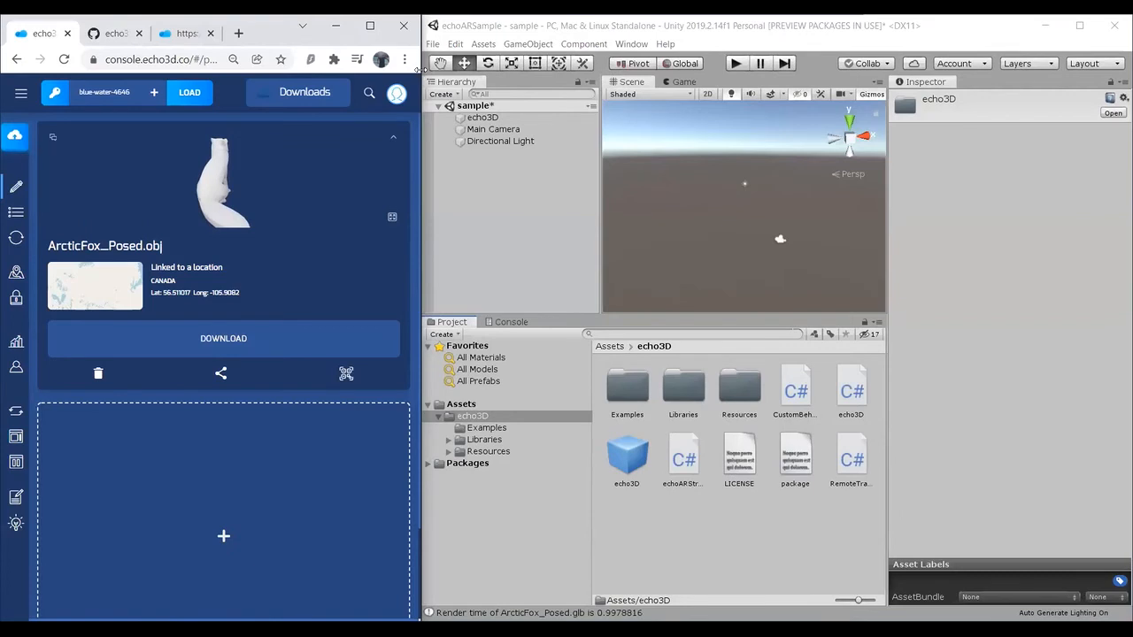
{"action": "left_click_drag", "start_coordinate": [419, 70], "coordinate": [922, 538]}
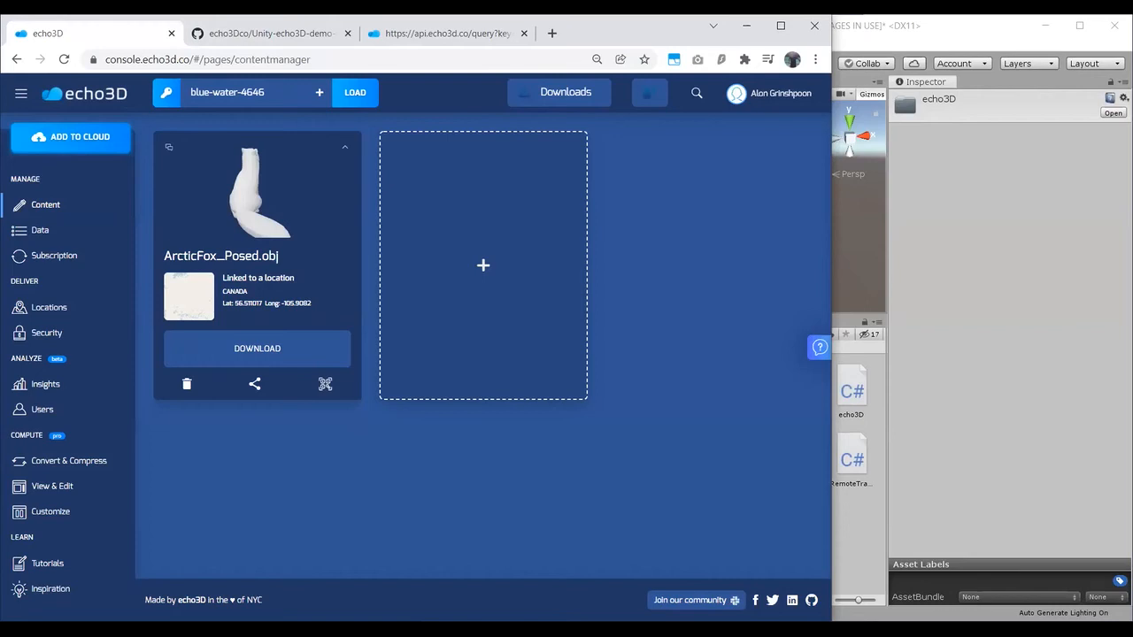
Step: Return from the GitHub page to the echo3D content manager and show the top-level Assets folder in Unity
{"action": "left_click", "coordinate": [907, 28]}
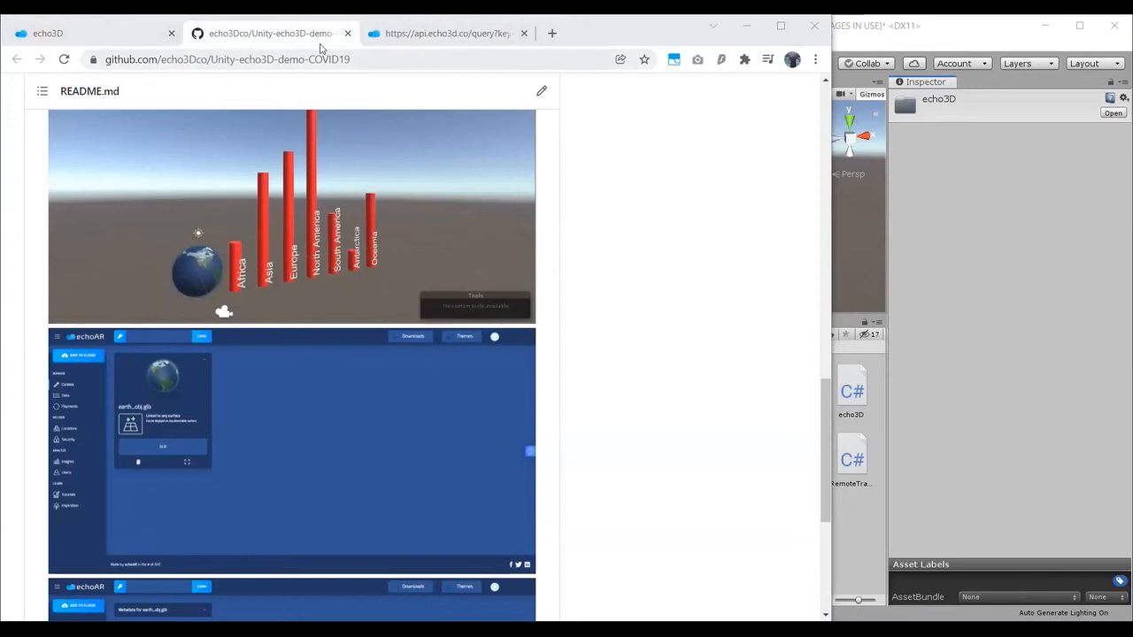
{"action": "left_click", "coordinate": [147, 40]}
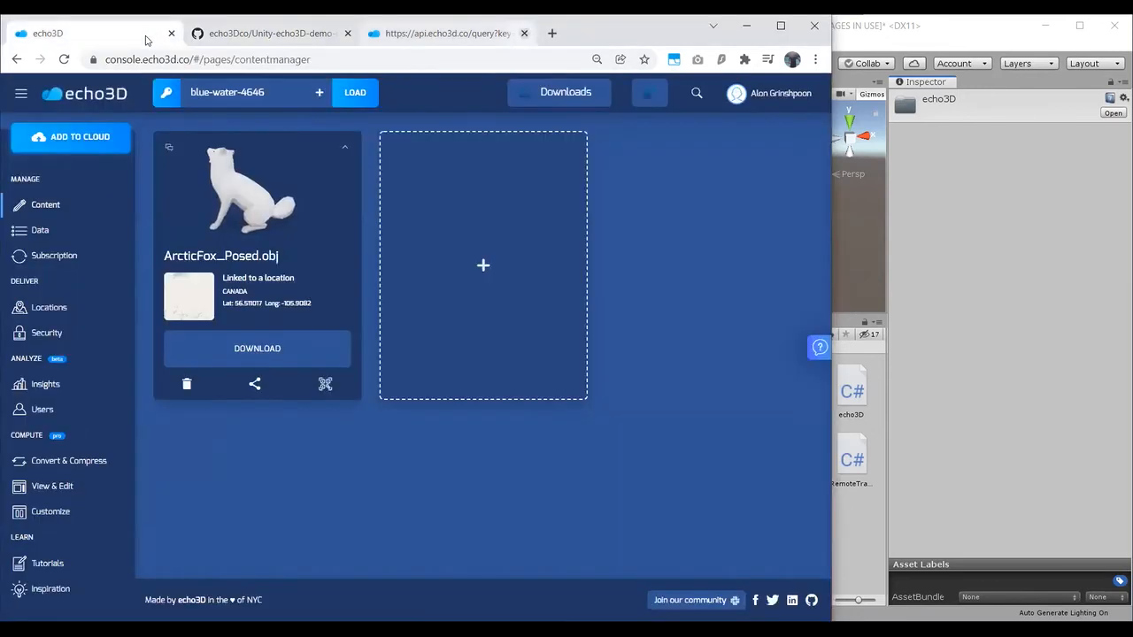
{"action": "left_click", "coordinate": [918, 274]}
{"action": "left_click", "coordinate": [614, 349]}
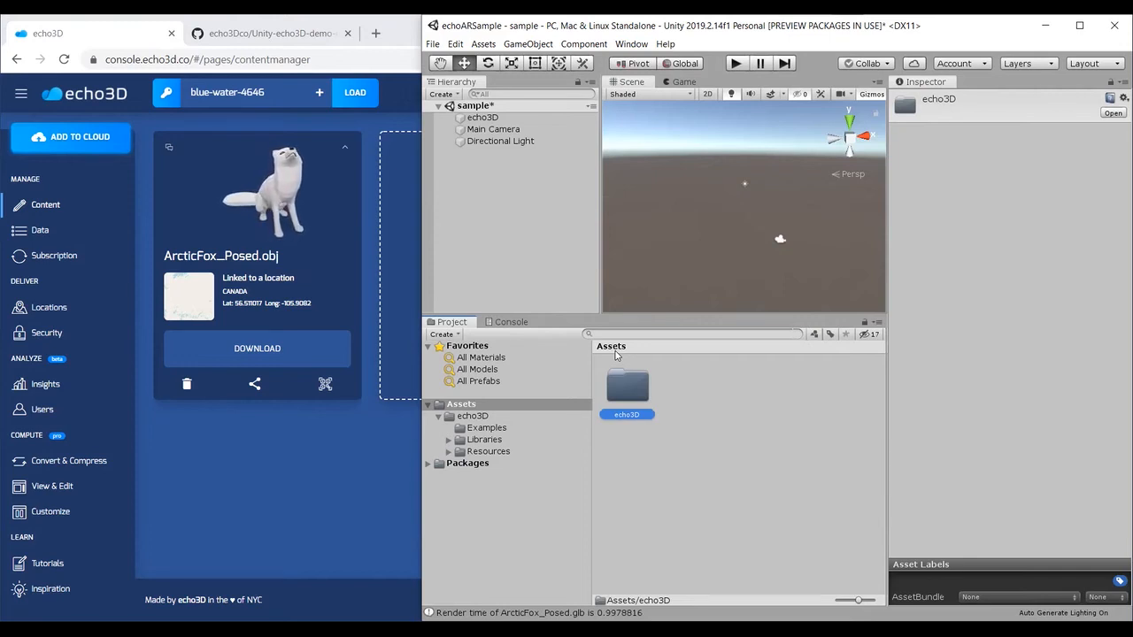
Step: Upload RobotExpressive.glb from the 3D Assets/animated folder to the echo3D console as a new hologram linked to any surface
{"action": "left_click", "coordinate": [278, 481]}
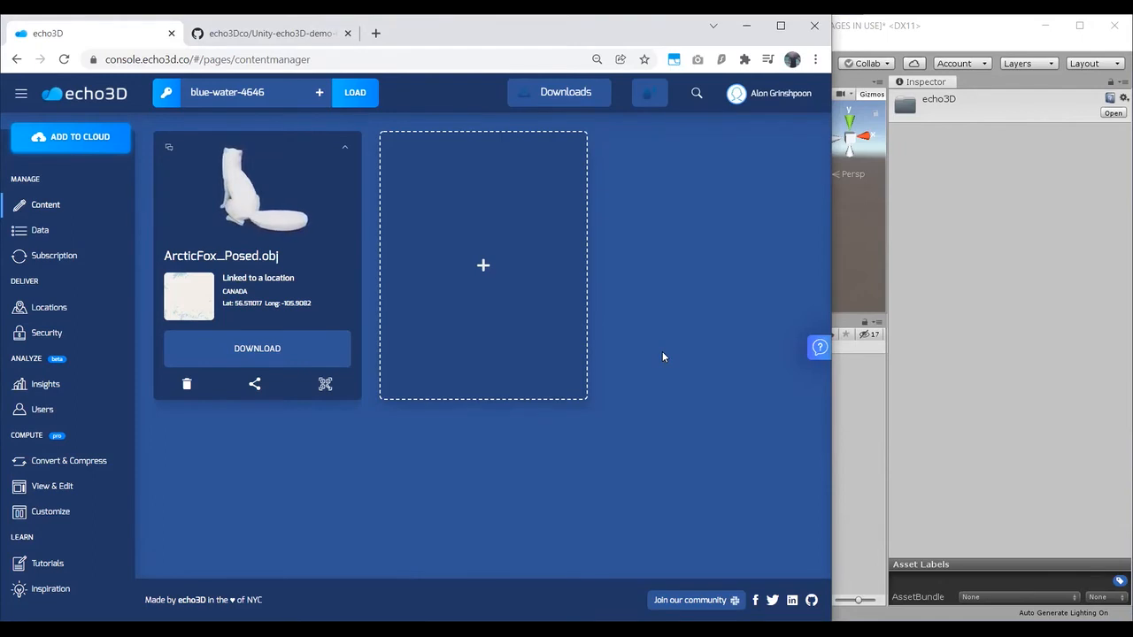
{"action": "left_click", "coordinate": [555, 283]}
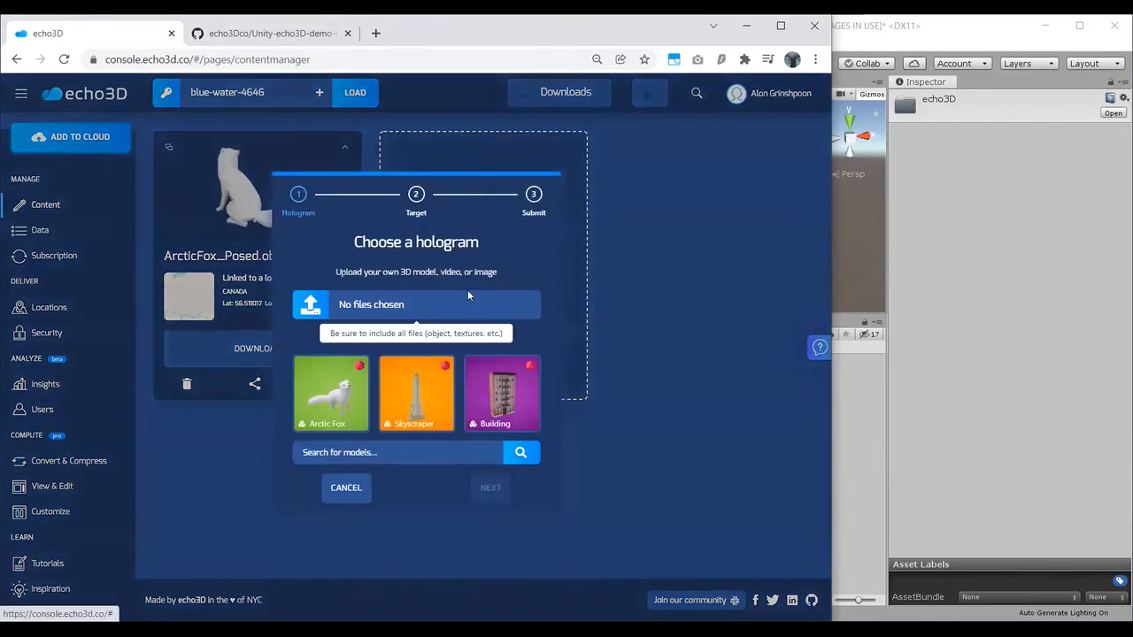
{"action": "left_click", "coordinate": [416, 305]}
{"action": "double_click", "coordinate": [248, 152]}
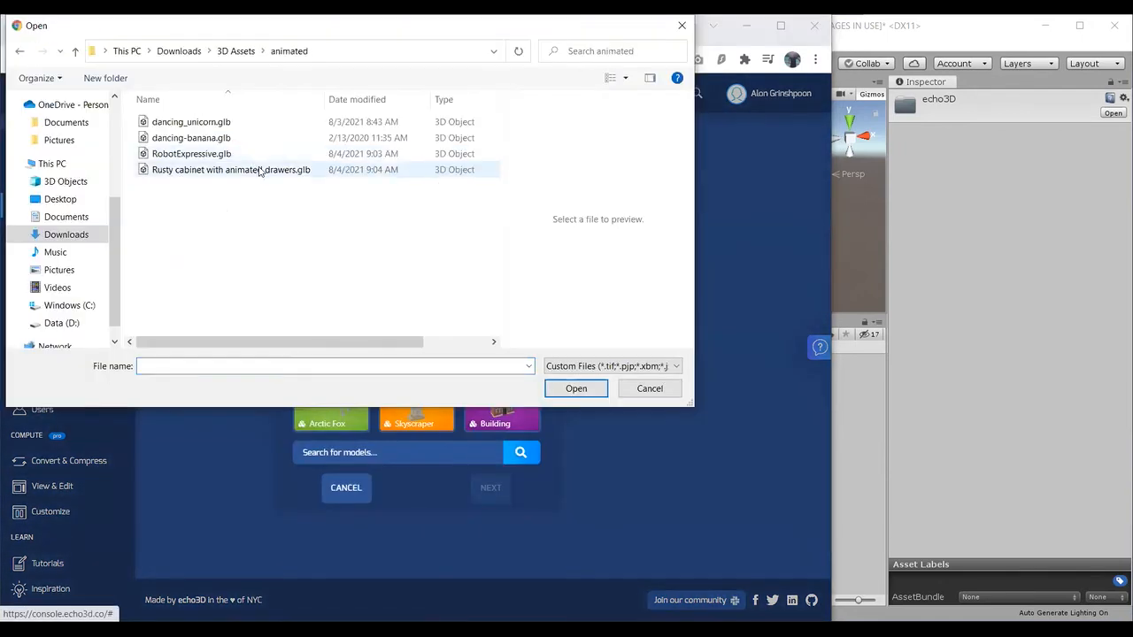
{"action": "double_click", "coordinate": [262, 154]}
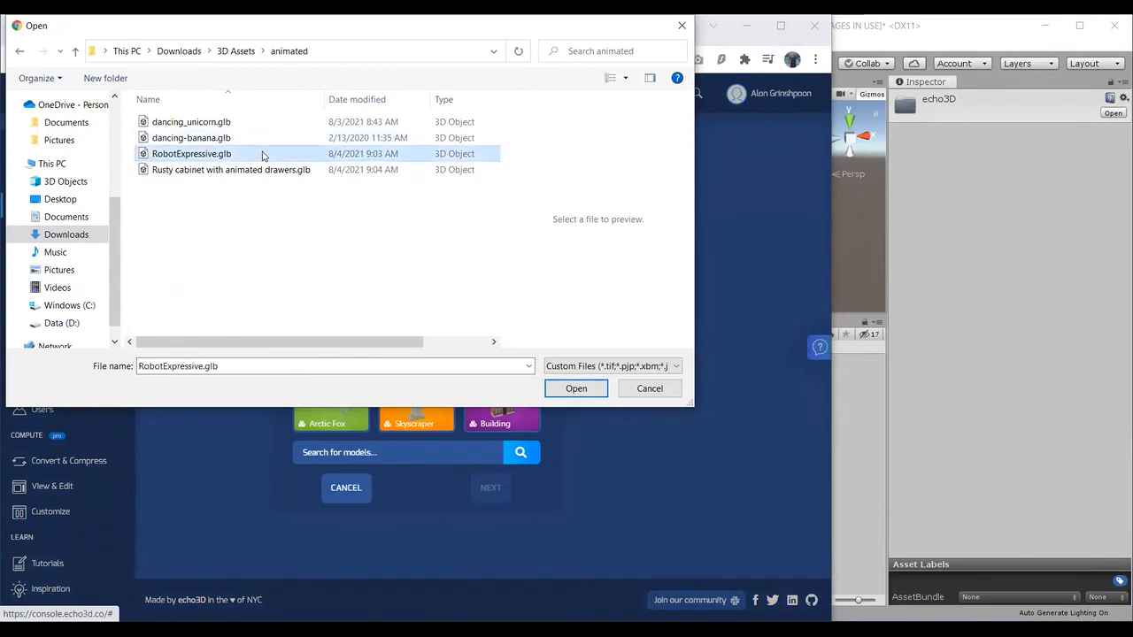
{"action": "left_click", "coordinate": [492, 498]}
{"action": "left_click", "coordinate": [492, 498]}
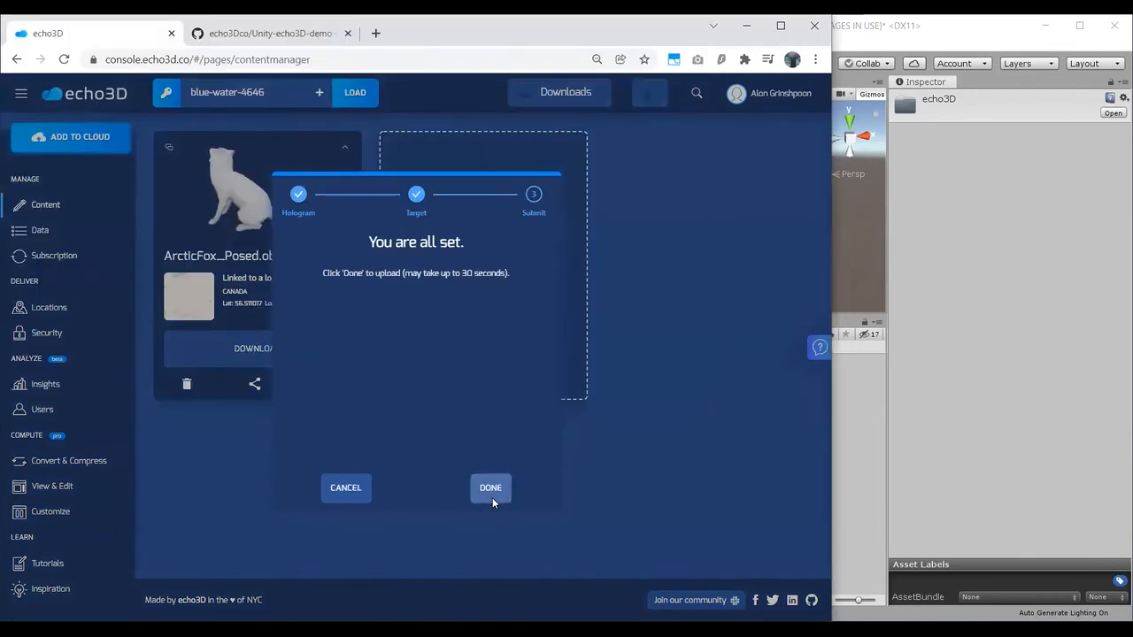
{"action": "left_click", "coordinate": [492, 498]}
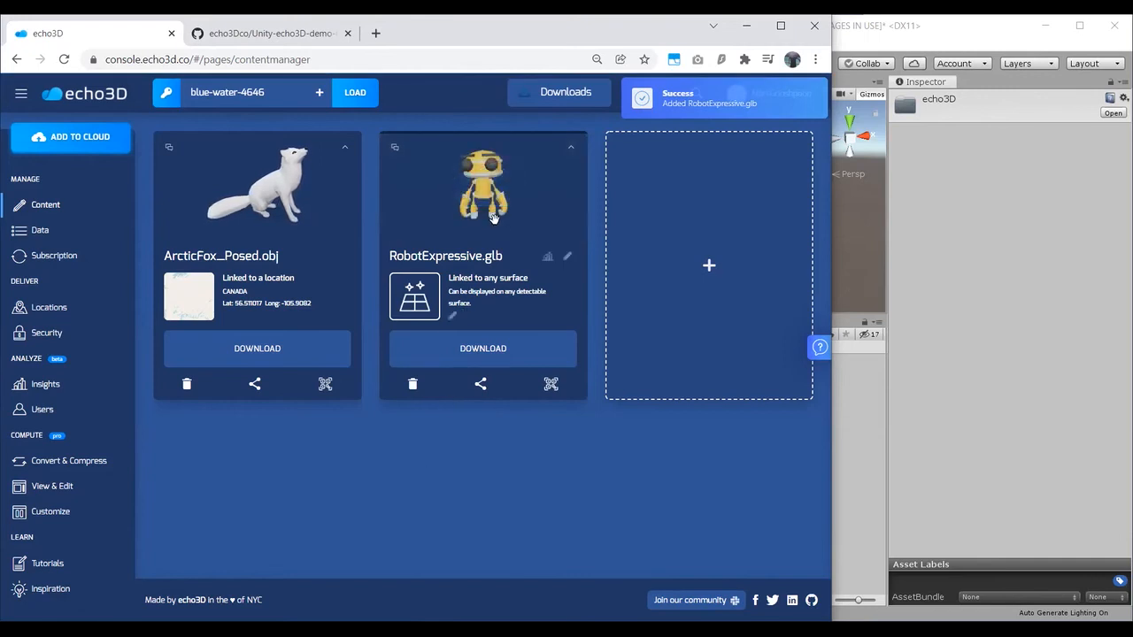
Step: Copy the share link for RobotExpressive.glb, view the model in a new browser page, and close that page and the sharing dialog
{"action": "left_click", "coordinate": [479, 384]}
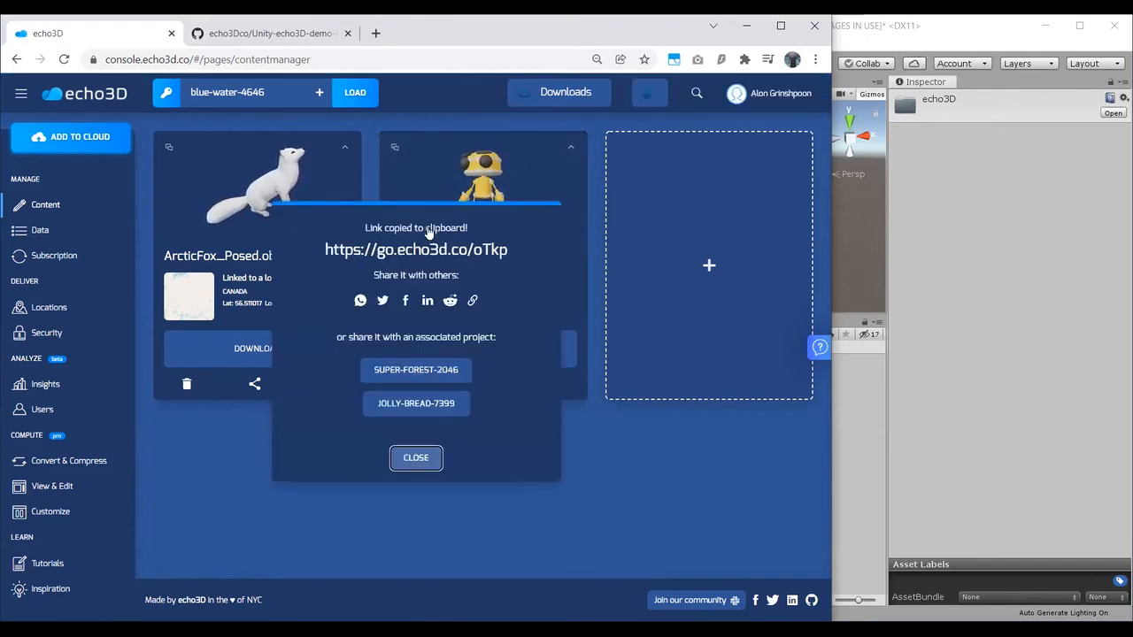
{"action": "left_click", "coordinate": [372, 35]}
{"action": "key", "text": "ctrl+v"}
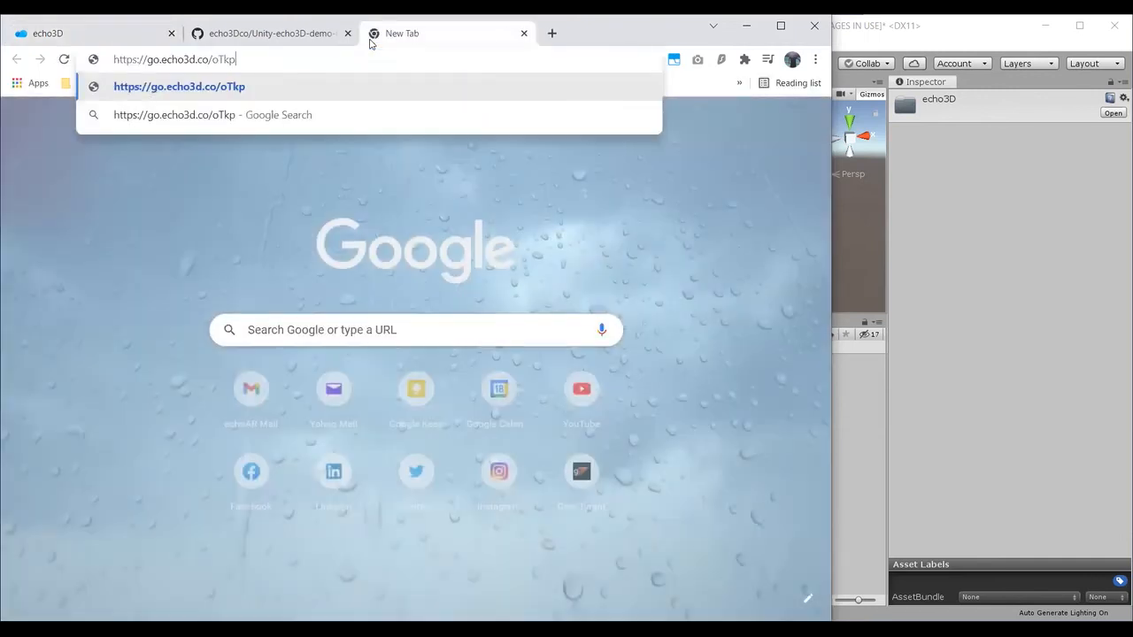
{"action": "key", "text": "Return"}
{"action": "left_click", "coordinate": [333, 58]}
{"action": "key", "text": "ctrl+v"}
{"action": "key", "text": "Return"}
{"action": "left_click", "coordinate": [292, 42]}
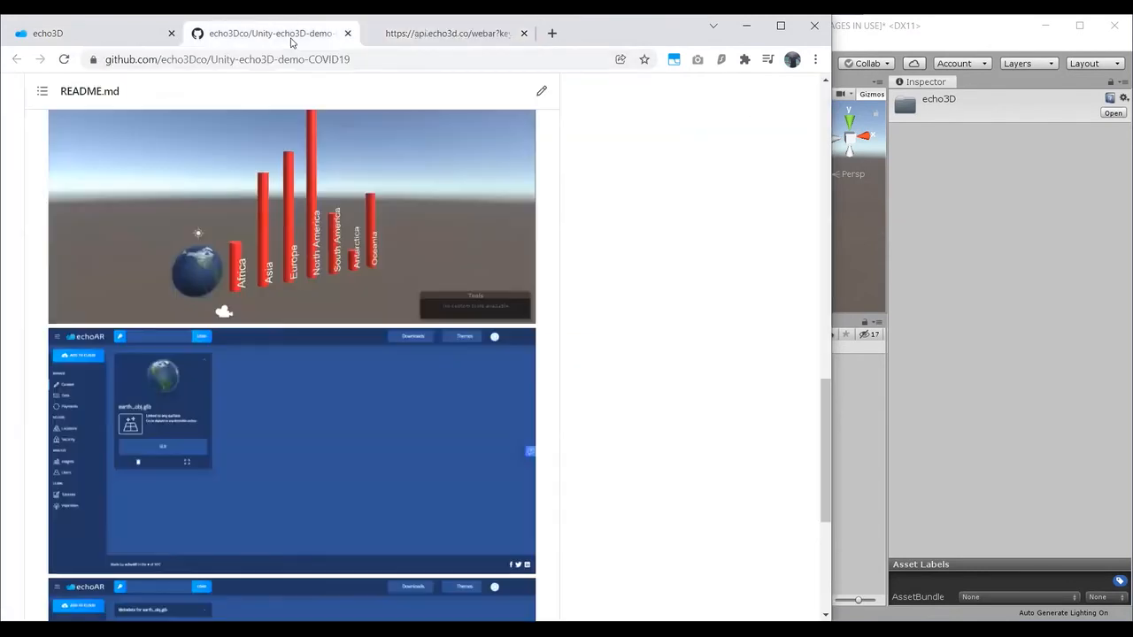
{"action": "key", "text": "ctrl+Tab"}
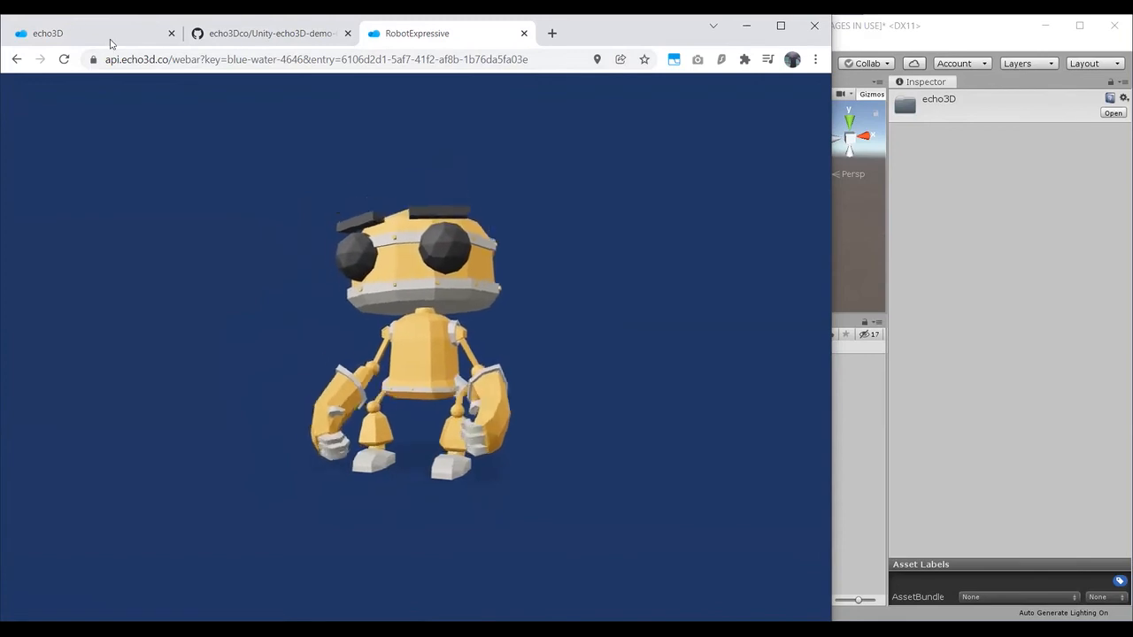
{"action": "left_click", "coordinate": [524, 32]}
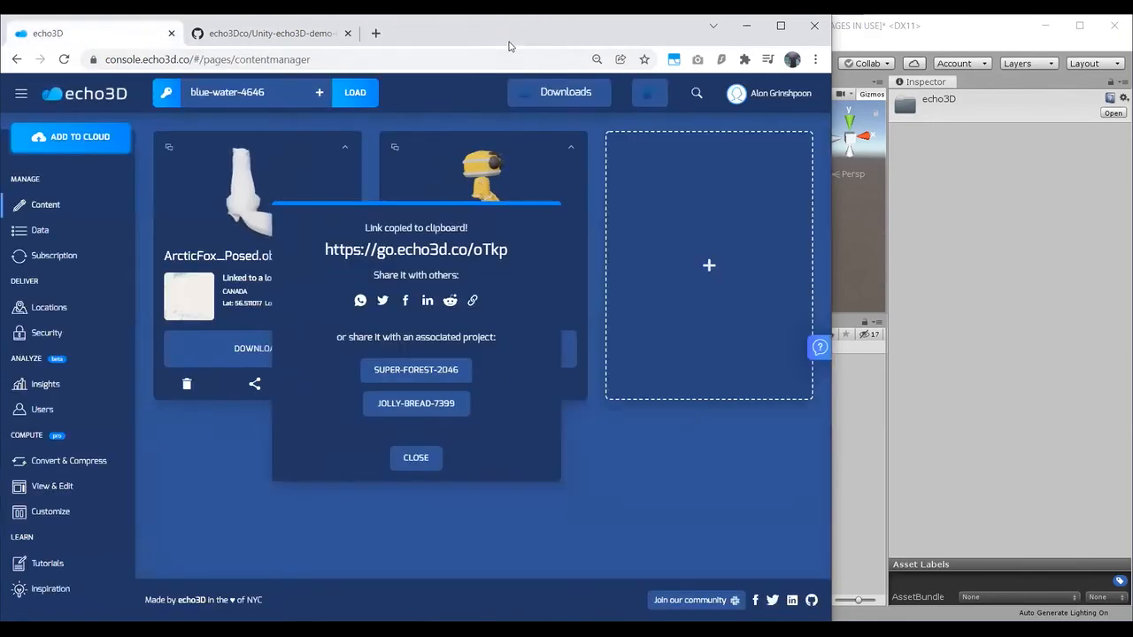
{"action": "left_click", "coordinate": [414, 457]}
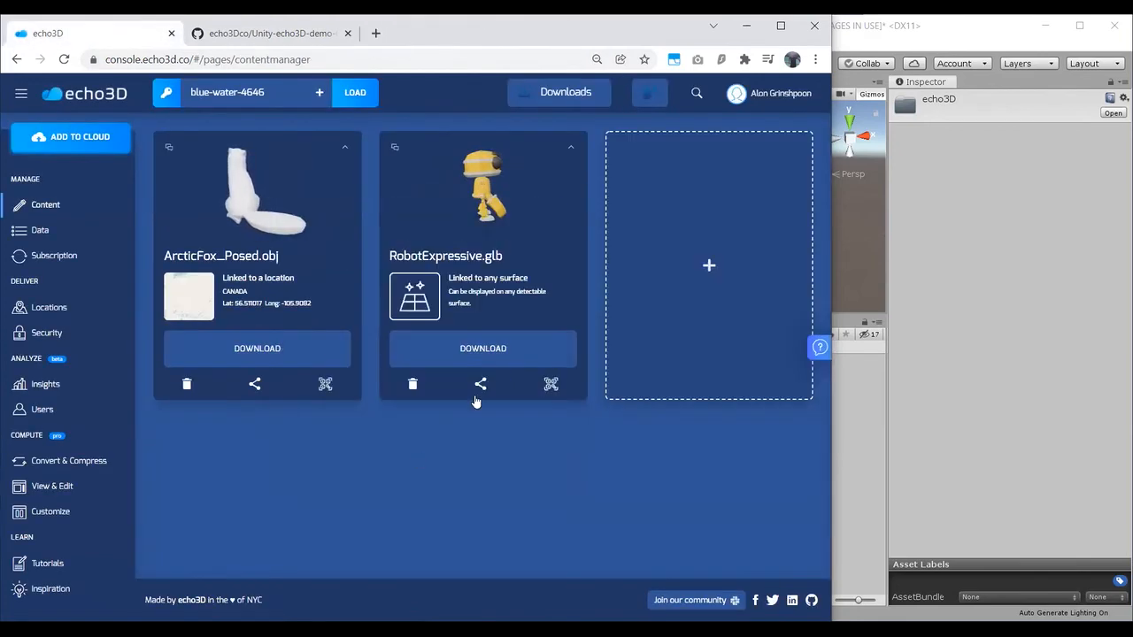
Step: Display the QR code for placing RobotExpressive.glb on the floor in AR, and close it after the phone preview
{"action": "left_click", "coordinate": [551, 384]}
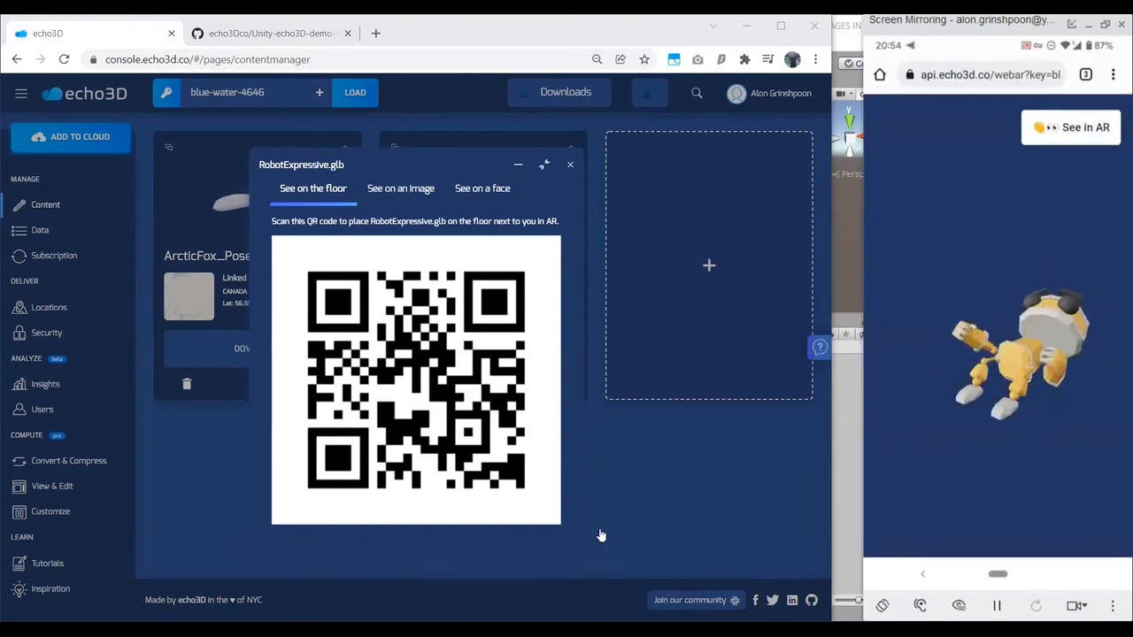
{"action": "left_click", "coordinate": [855, 430]}
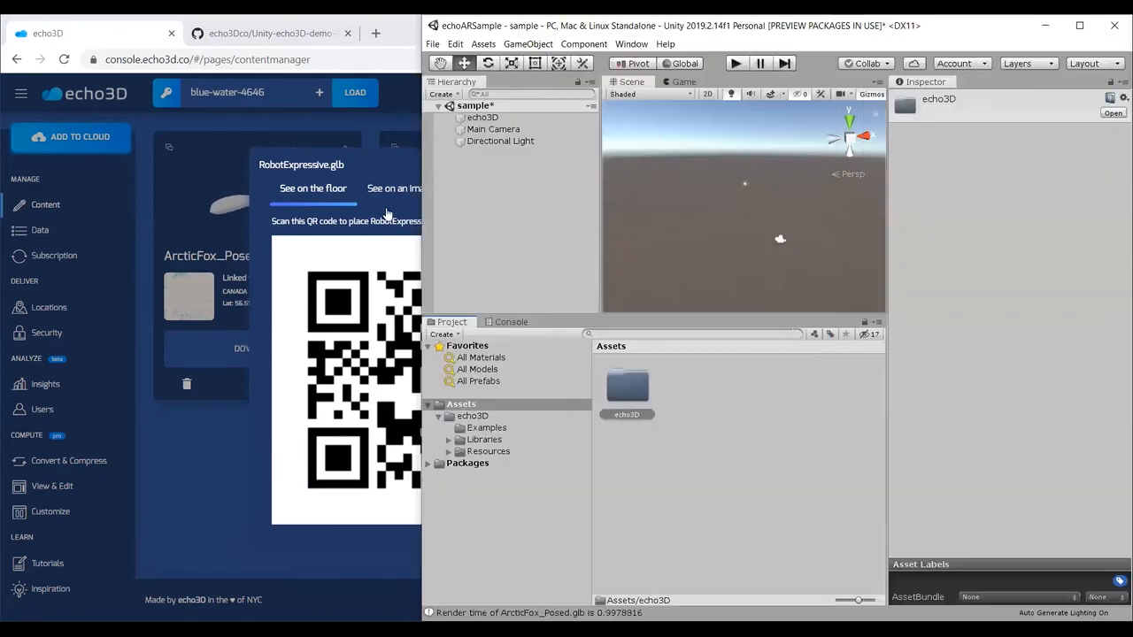
{"action": "left_click", "coordinate": [379, 173]}
{"action": "left_click", "coordinate": [571, 166]}
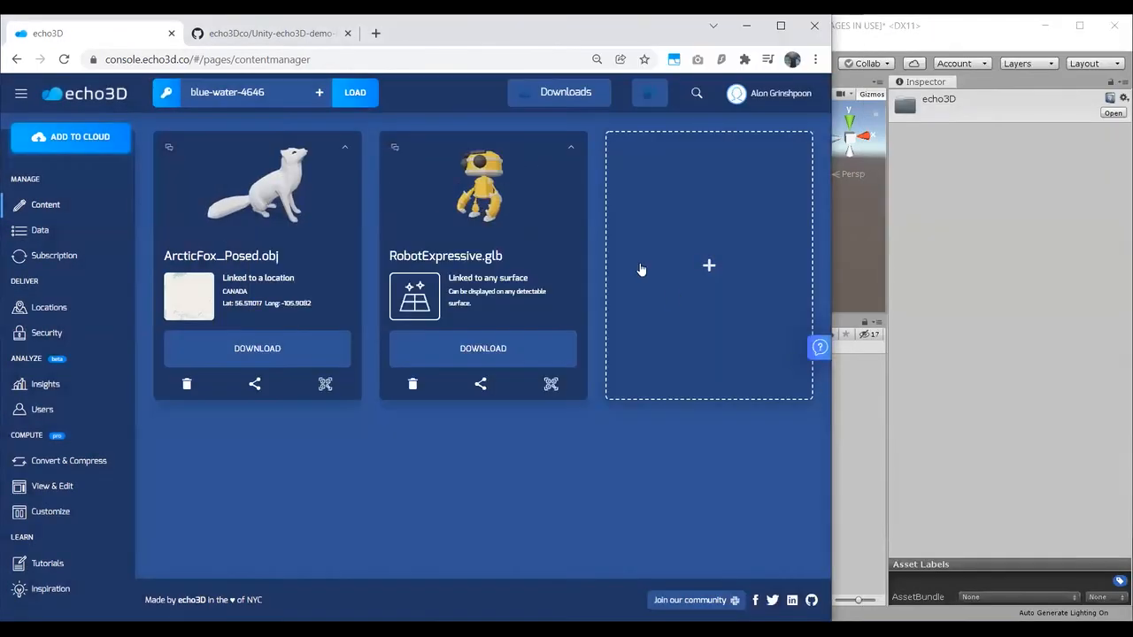
Step: Delete RobotExpressive.glb and ArcticFox_Posed.obj from the echo3D project
{"action": "left_click", "coordinate": [413, 383]}
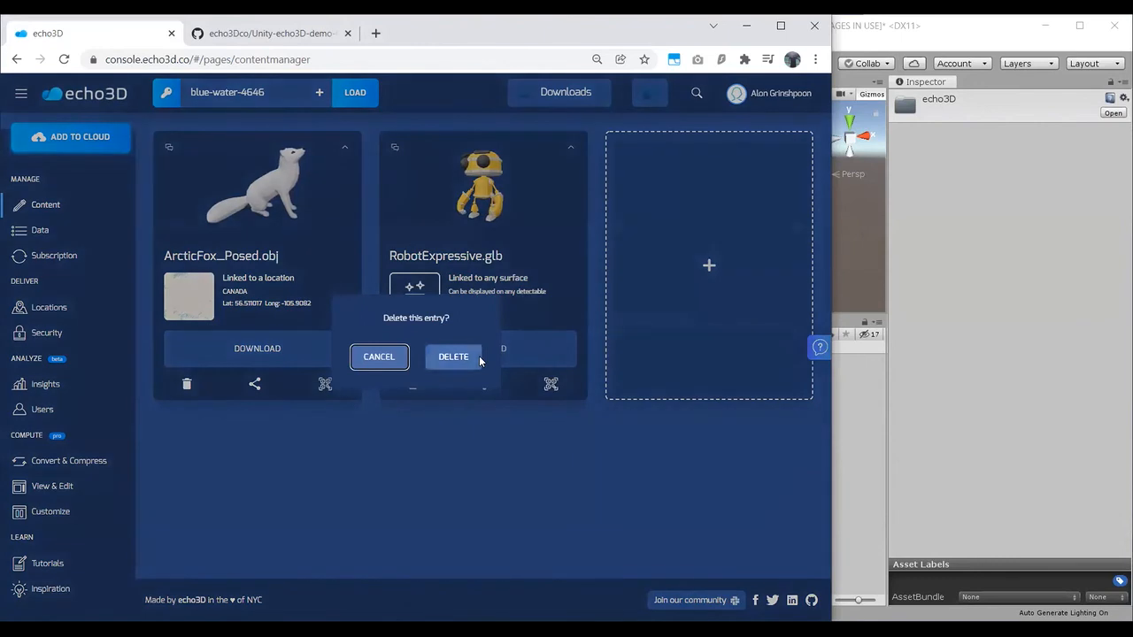
{"action": "left_click", "coordinate": [479, 356]}
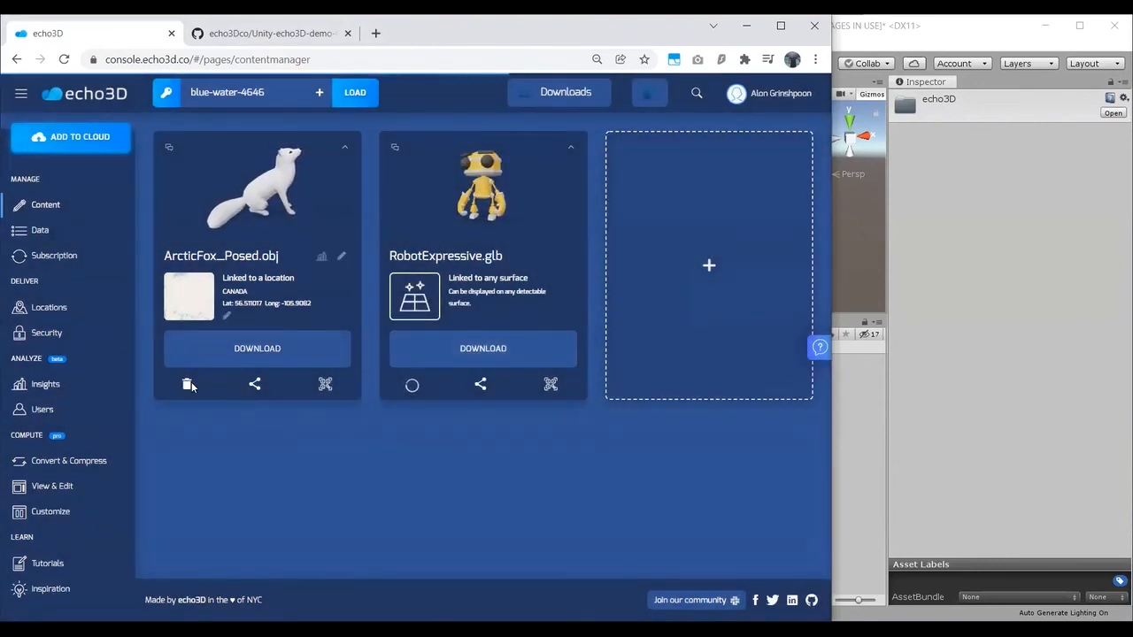
{"action": "left_click", "coordinate": [186, 383]}
{"action": "left_click", "coordinate": [447, 356]}
Step: Review the screenshots in the Unity-echo3D-demo-COVID19 README on GitHub and return to the echo3D content manager
{"action": "left_click", "coordinate": [311, 34]}
{"action": "scroll", "coordinate": [455, 331], "scroll_direction": "down", "scroll_amount": 10}
{"action": "scroll", "coordinate": [407, 349], "scroll_direction": "up", "scroll_amount": 10}
{"action": "scroll", "coordinate": [442, 349], "scroll_direction": "down", "scroll_amount": 2}
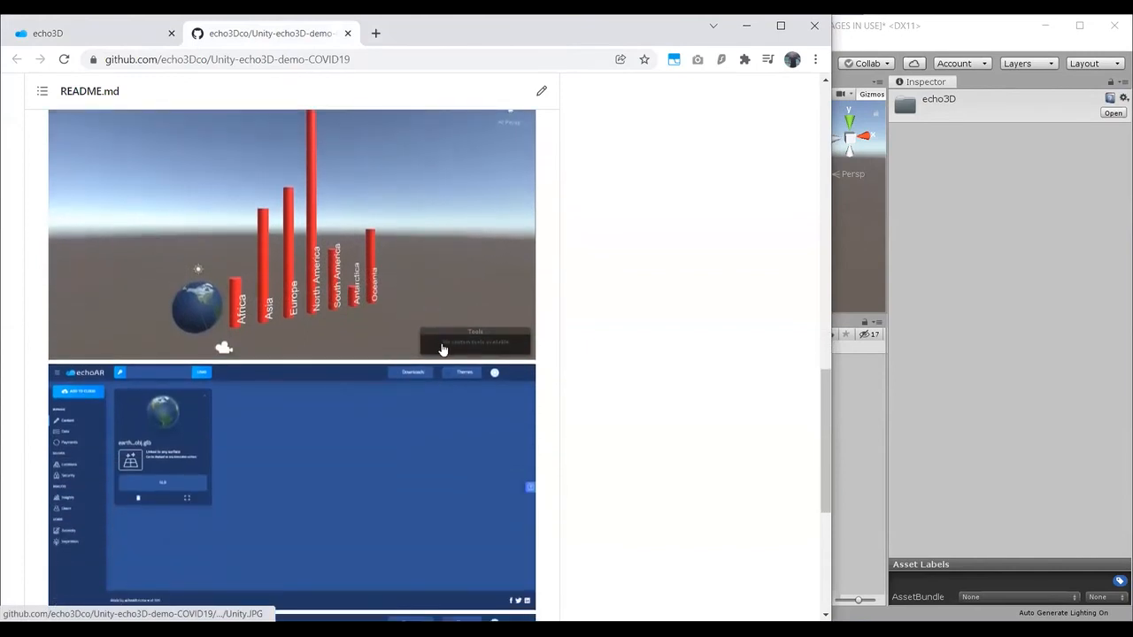
{"action": "left_click", "coordinate": [138, 35]}
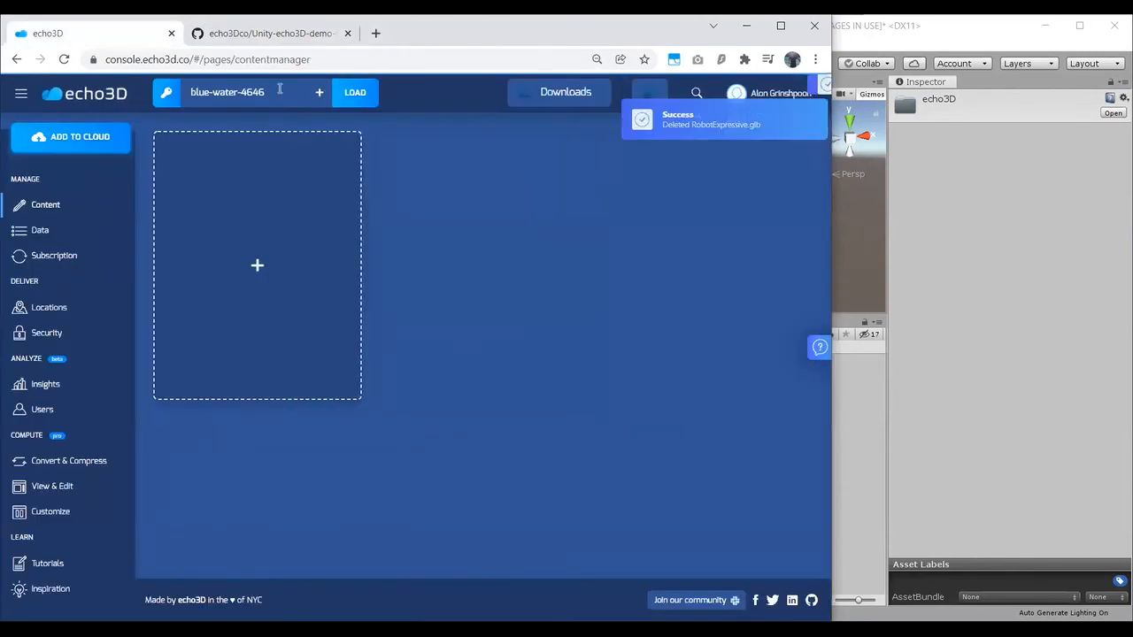
Step: Switch to Unity, open the echo3D folder in Assets and select the CustomBehaviour script
{"action": "left_click", "coordinate": [928, 331]}
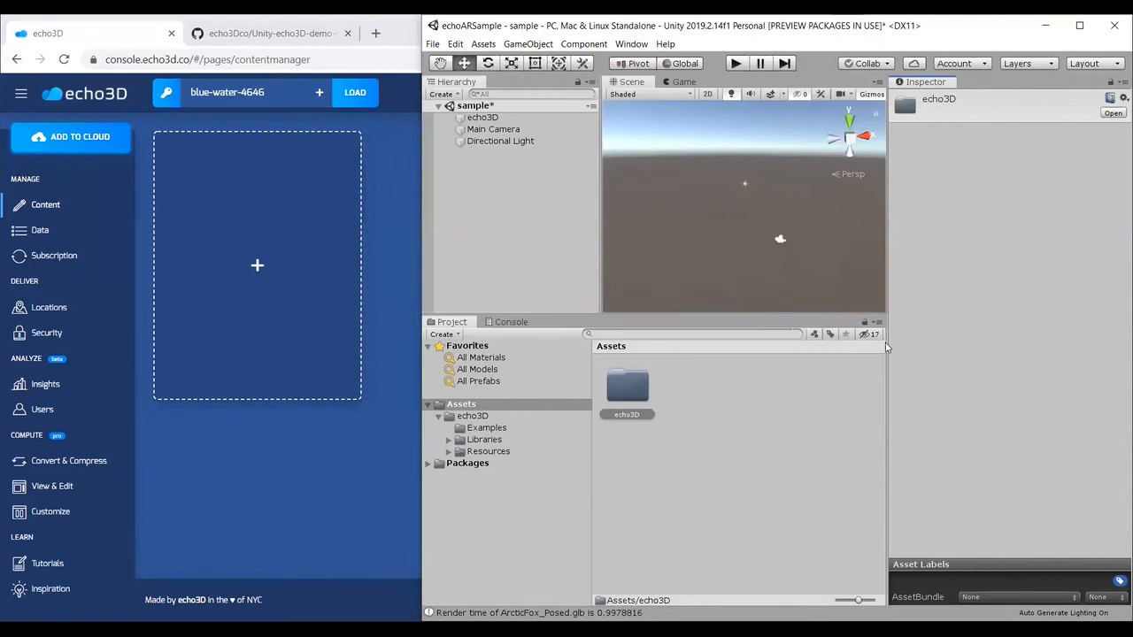
{"action": "left_click", "coordinate": [759, 406]}
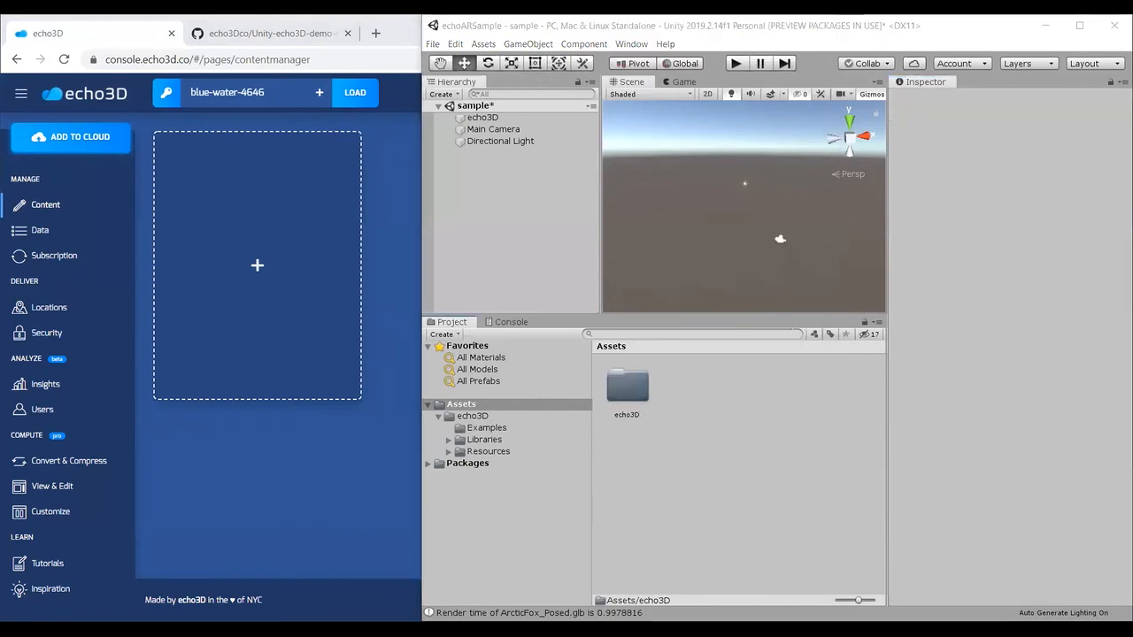
{"action": "double_click", "coordinate": [650, 393]}
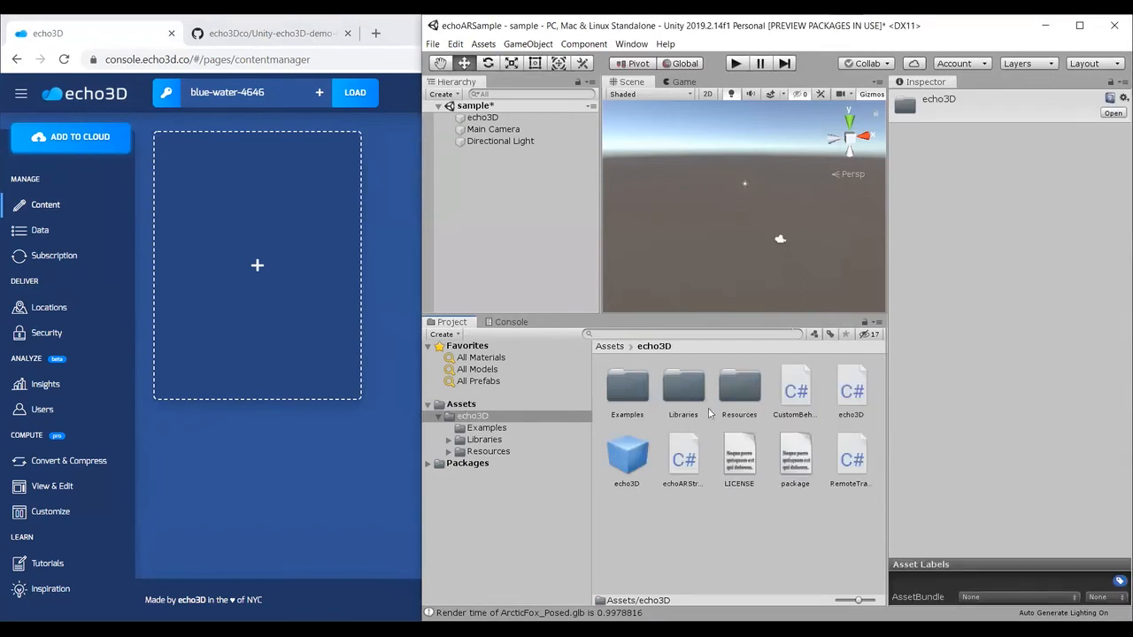
{"action": "right_click", "coordinate": [787, 412]}
{"action": "left_click", "coordinate": [865, 98]}
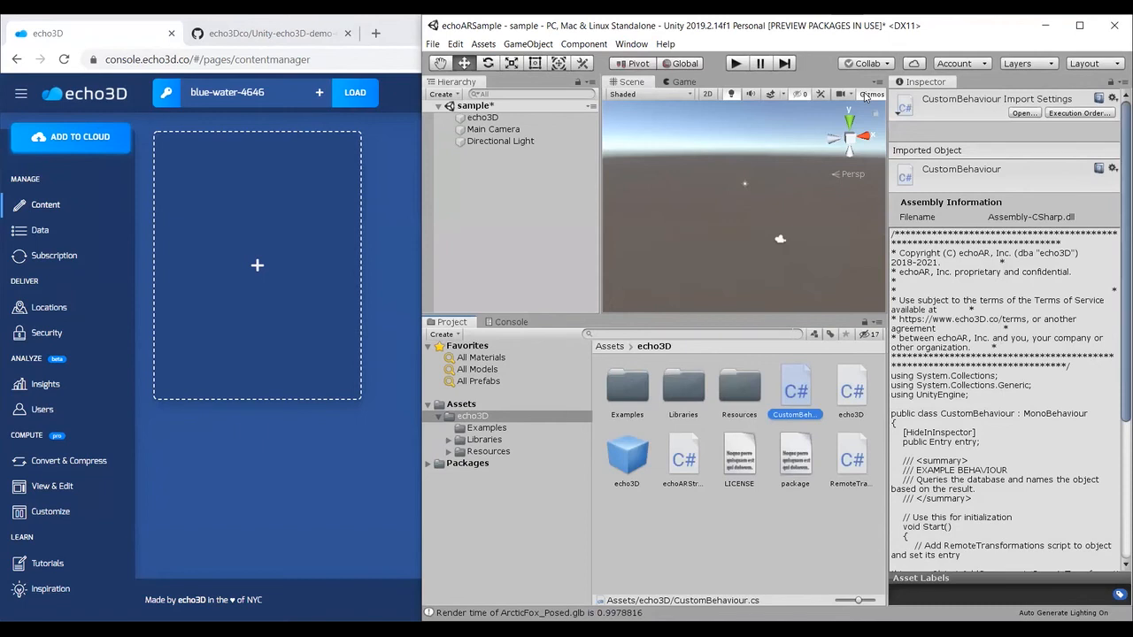
Step: Upload earth_obj.glb together with metadata.csv from D:\GitHub\Unity-echoAR-demo-COVID19\models to the echo3D console as a new hologram
{"action": "left_click", "coordinate": [372, 383]}
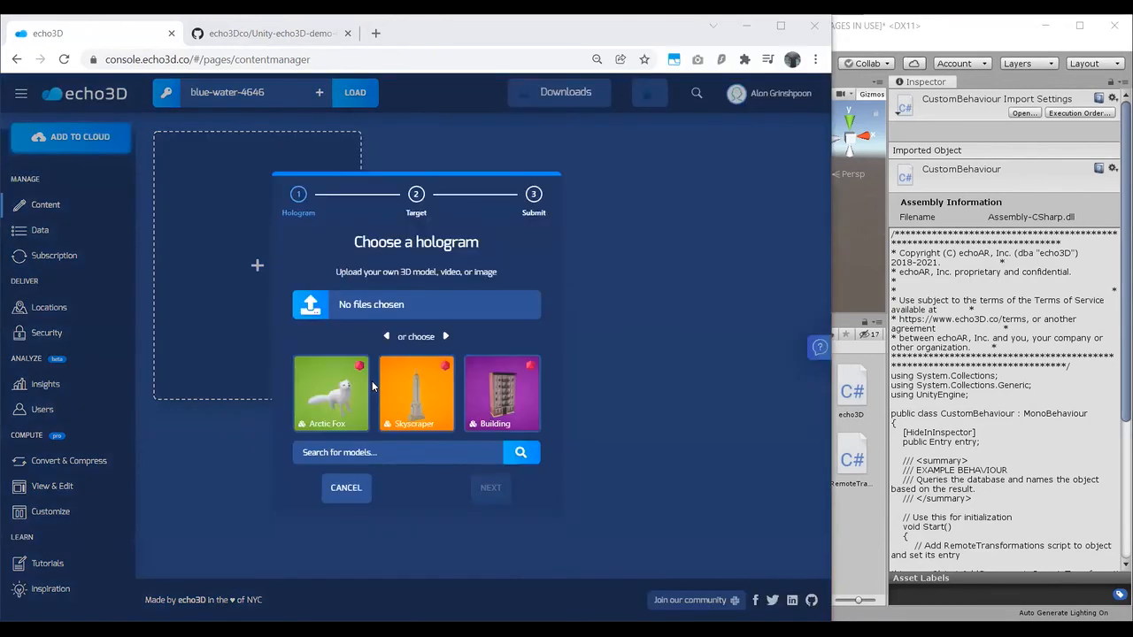
{"action": "left_click", "coordinate": [344, 306]}
{"action": "left_click", "coordinate": [369, 61]}
{"action": "key", "text": "ctrl+v"}
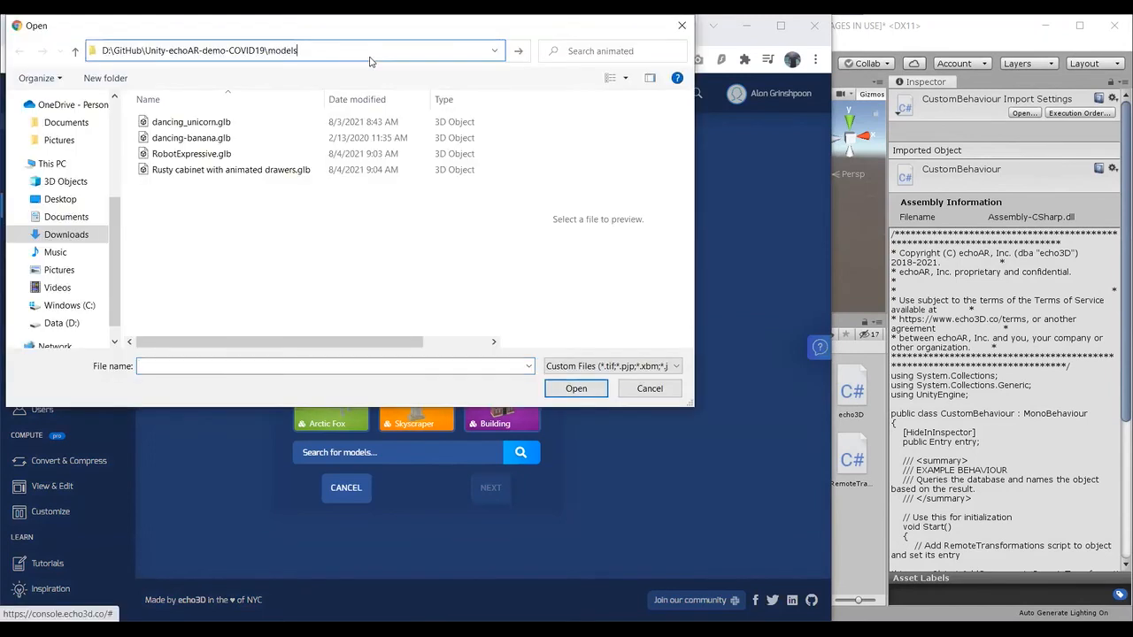
{"action": "key", "text": "Return"}
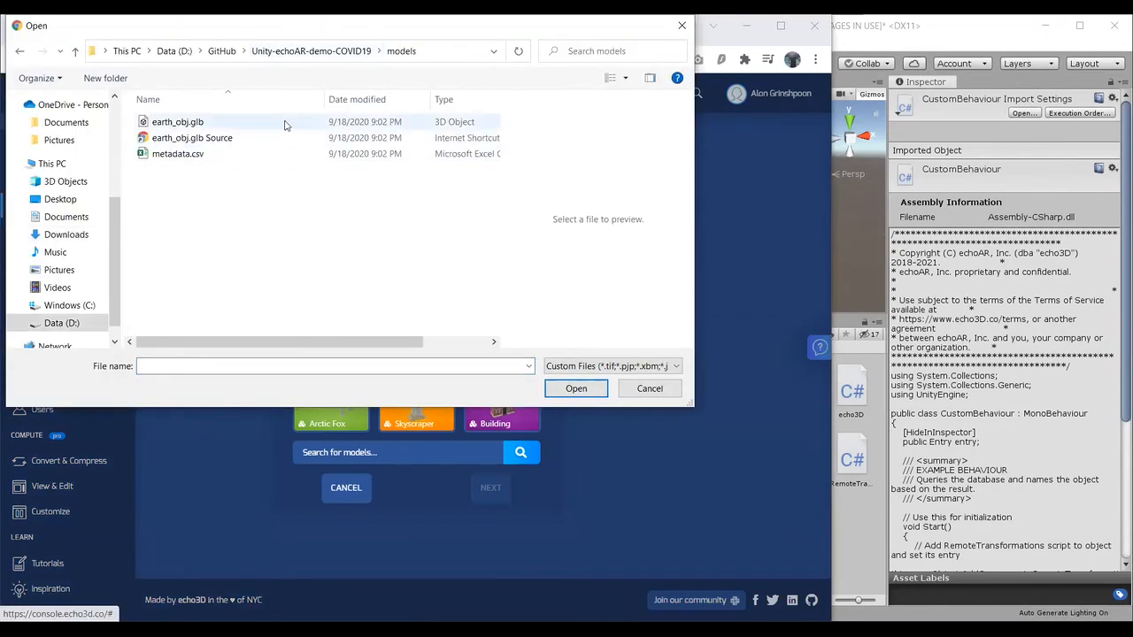
{"action": "left_click", "coordinate": [209, 128]}
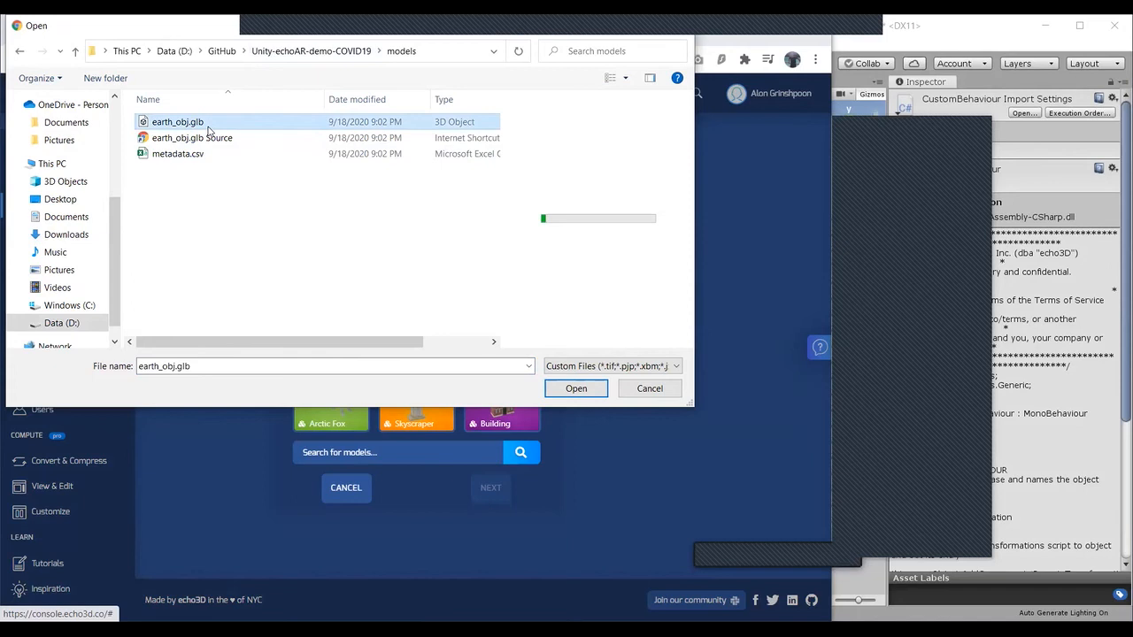
{"action": "left_click", "coordinate": [200, 156], "text": "ctrl"}
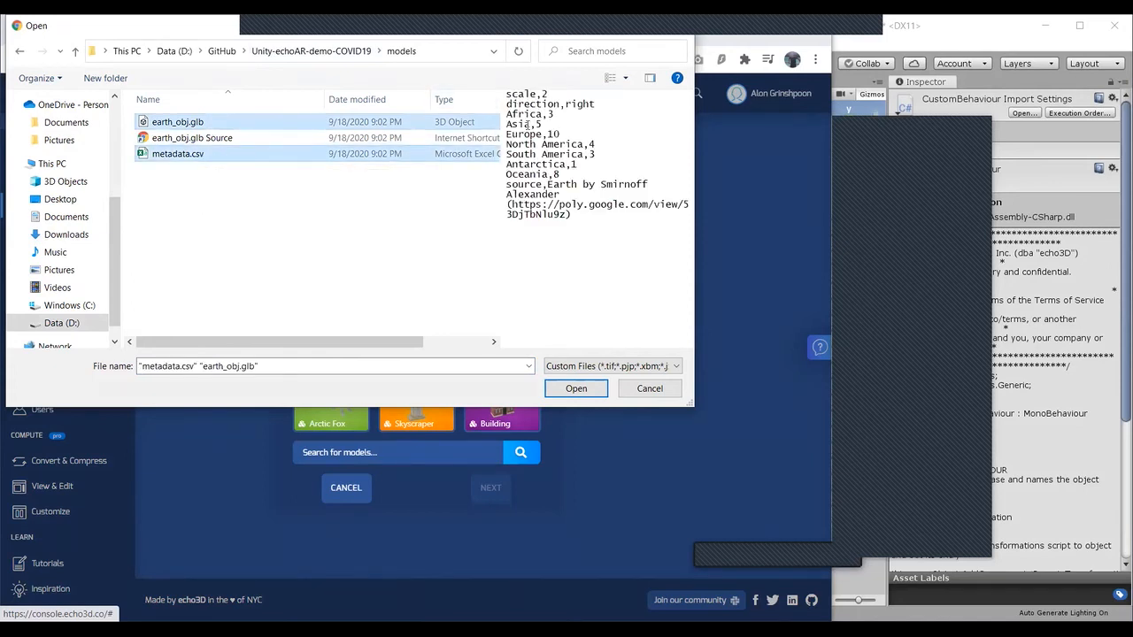
{"action": "left_click", "coordinate": [596, 386]}
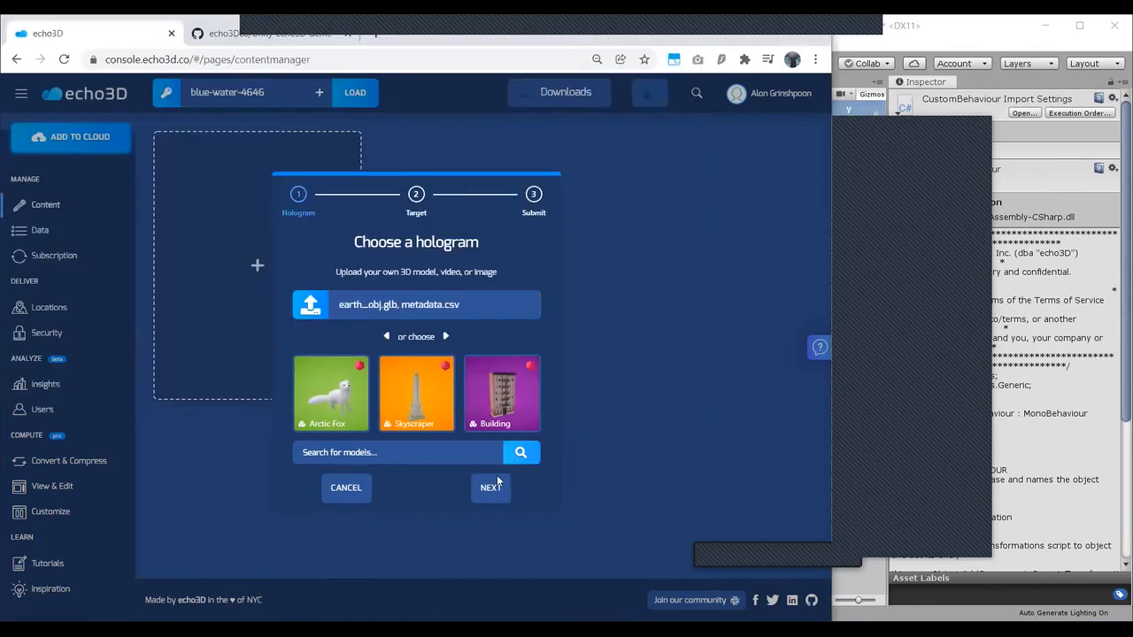
{"action": "left_click", "coordinate": [496, 479]}
{"action": "left_click", "coordinate": [497, 488]}
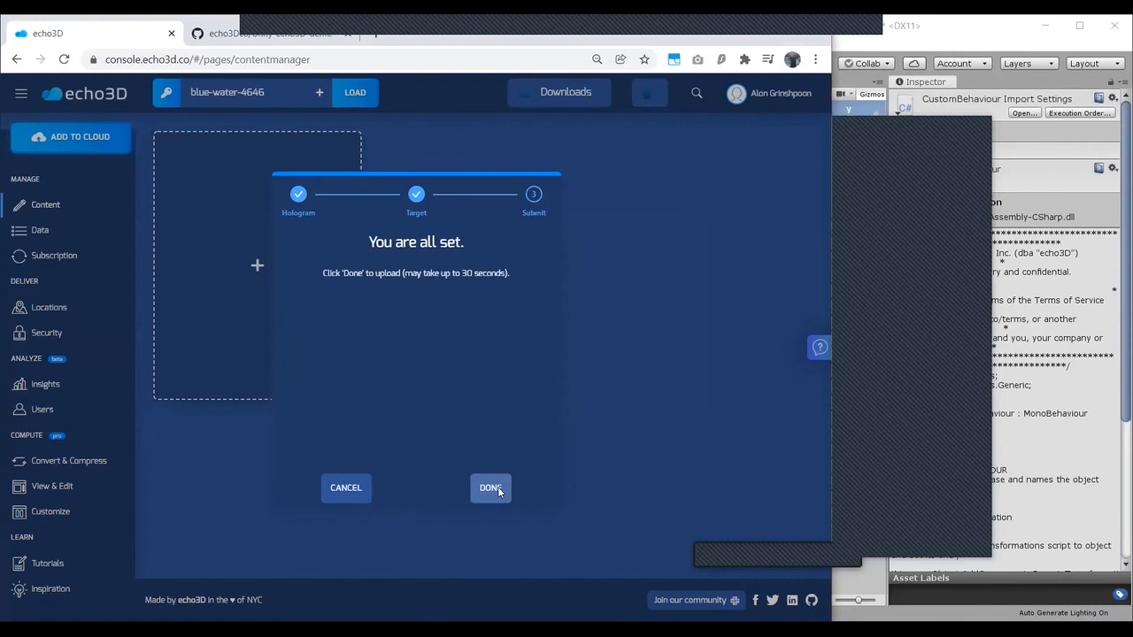
{"action": "left_click", "coordinate": [494, 487]}
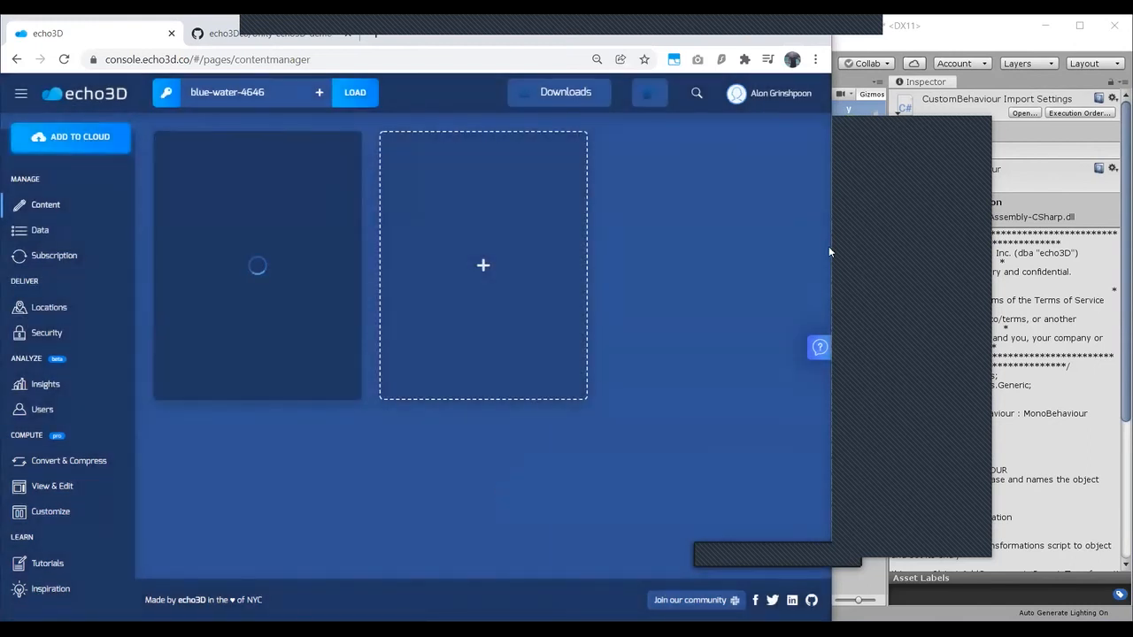
Step: Select the echo3D object in the Unity scene and bring up CustomBehaviour.cs in Visual Studio Code
{"action": "left_click", "coordinate": [883, 261]}
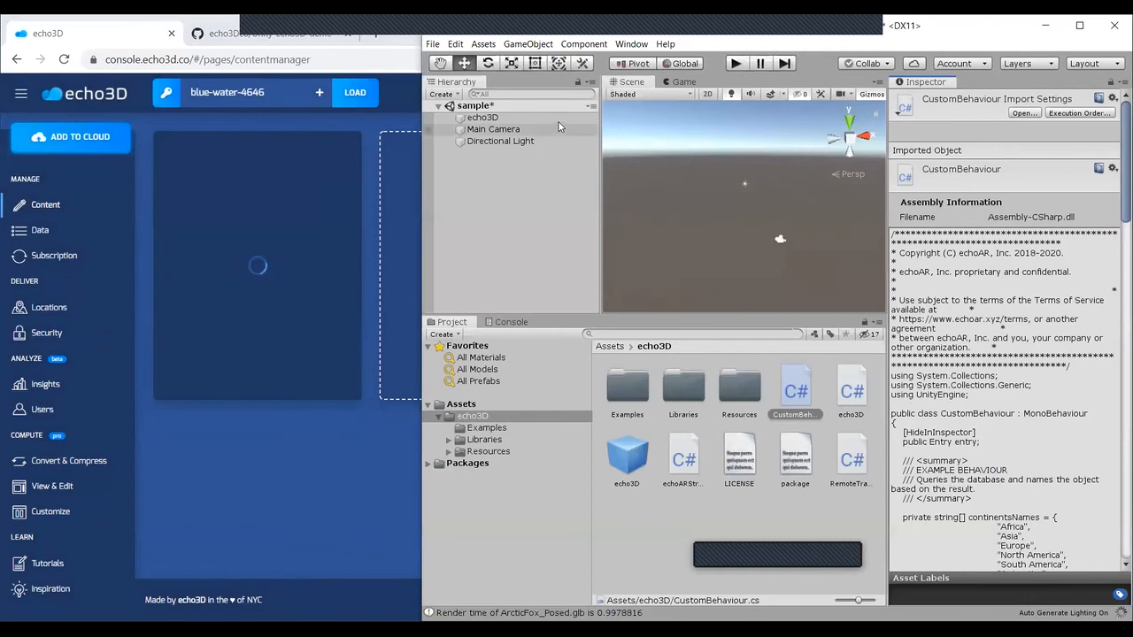
{"action": "left_click", "coordinate": [482, 117]}
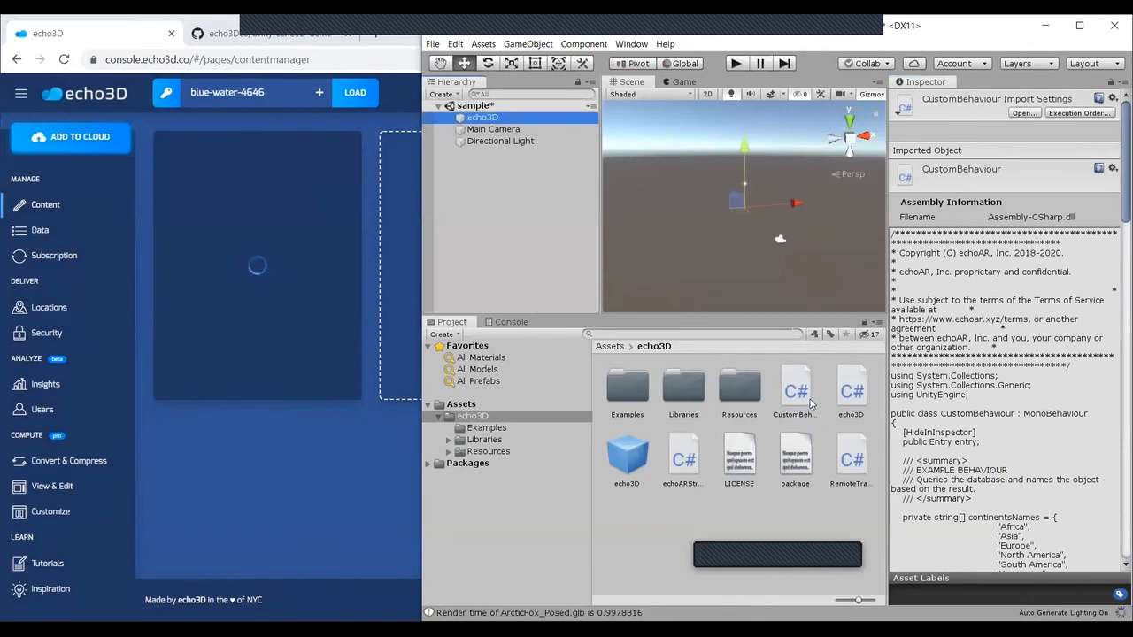
{"action": "left_click", "coordinate": [709, 593]}
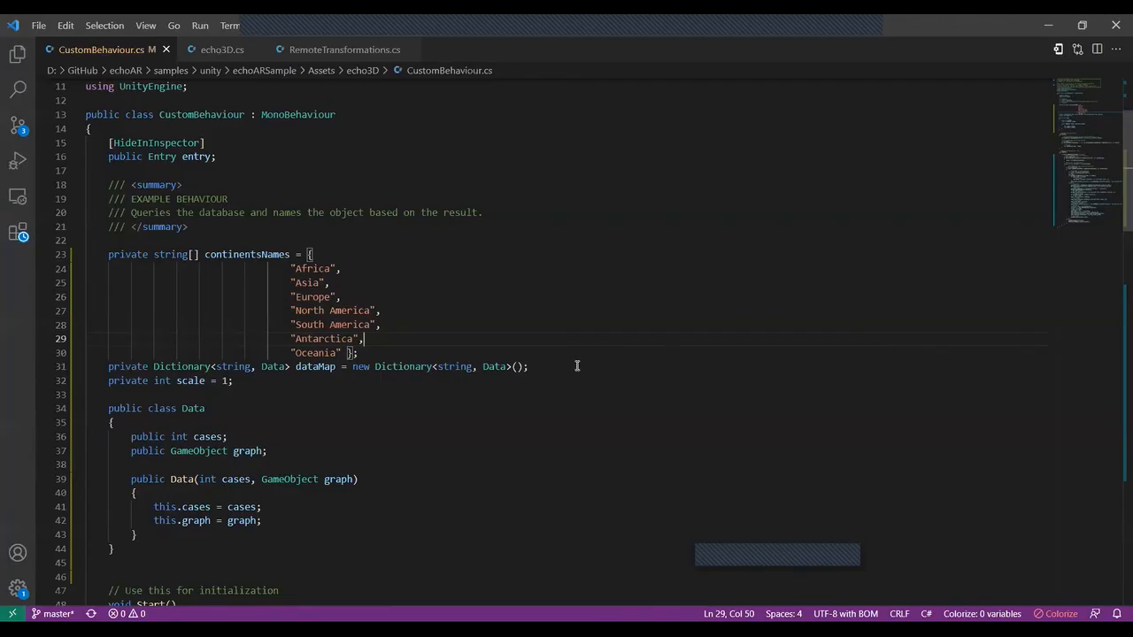
Step: Highlight the continentsNames array declaration in CustomBehaviour.cs
{"action": "left_click_drag", "start_coordinate": [579, 363], "coordinate": [407, 350]}
{"action": "left_click", "coordinate": [103, 256]}
{"action": "left_click", "coordinate": [413, 350]}
{"action": "left_click_drag", "start_coordinate": [110, 255], "coordinate": [62, 259]}
{"action": "left_click", "coordinate": [386, 356]}
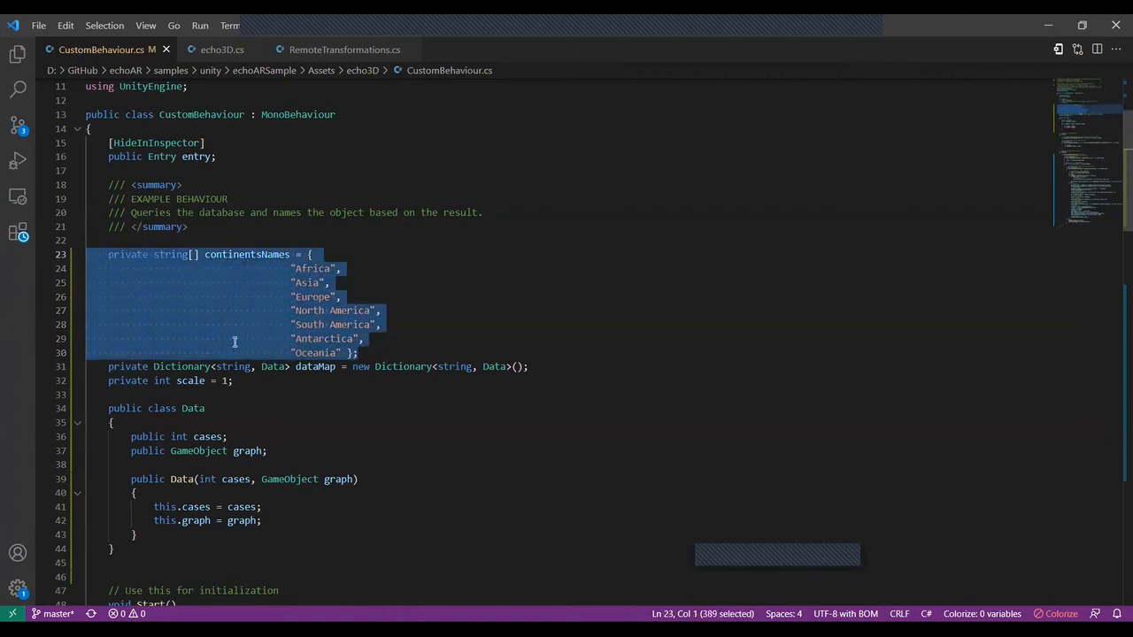
Step: Highlight the Data class that holds the cases and graph fields
{"action": "scroll", "coordinate": [236, 344], "scroll_direction": "down", "scroll_amount": 2}
{"action": "left_click", "coordinate": [110, 317]}
{"action": "left_click", "coordinate": [167, 458], "text": "shift"}
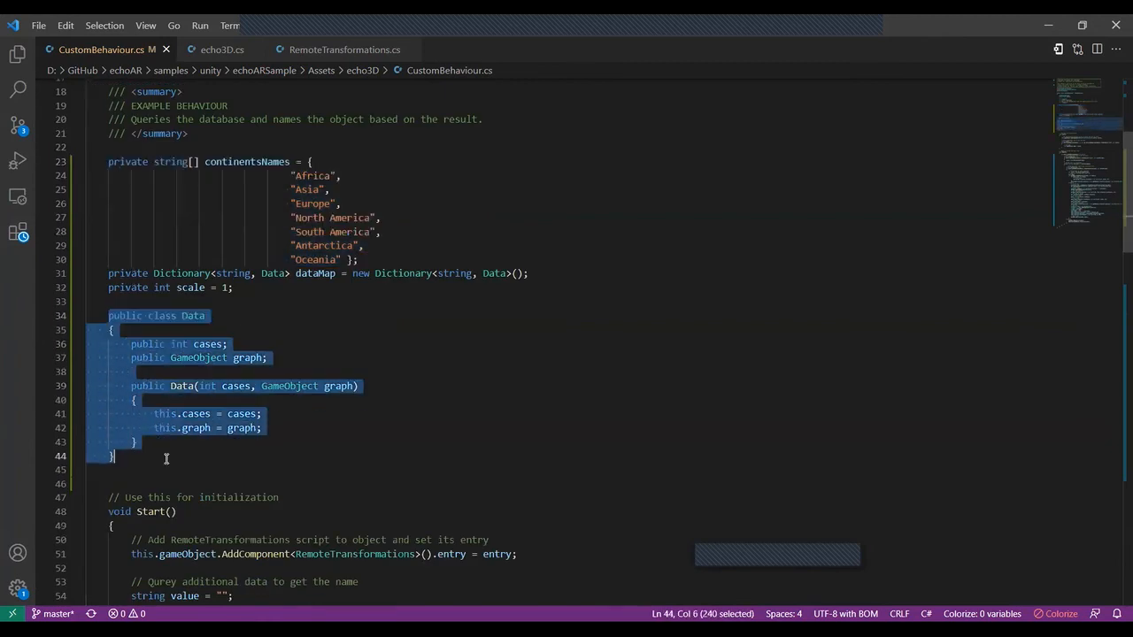
Step: Highlight the Start method, including the RemoteTransformations setup and the name query, in CustomBehaviour.cs
{"action": "scroll", "coordinate": [167, 457], "scroll_direction": "down", "scroll_amount": 3}
{"action": "left_click_drag", "start_coordinate": [110, 372], "coordinate": [161, 535]}
{"action": "scroll", "coordinate": [187, 537], "scroll_direction": "down", "scroll_amount": 2}
{"action": "left_click", "coordinate": [215, 438]}
{"action": "left_click_drag", "start_coordinate": [109, 280], "coordinate": [168, 439]}
{"action": "scroll", "coordinate": [167, 440], "scroll_direction": "down", "scroll_amount": 4}
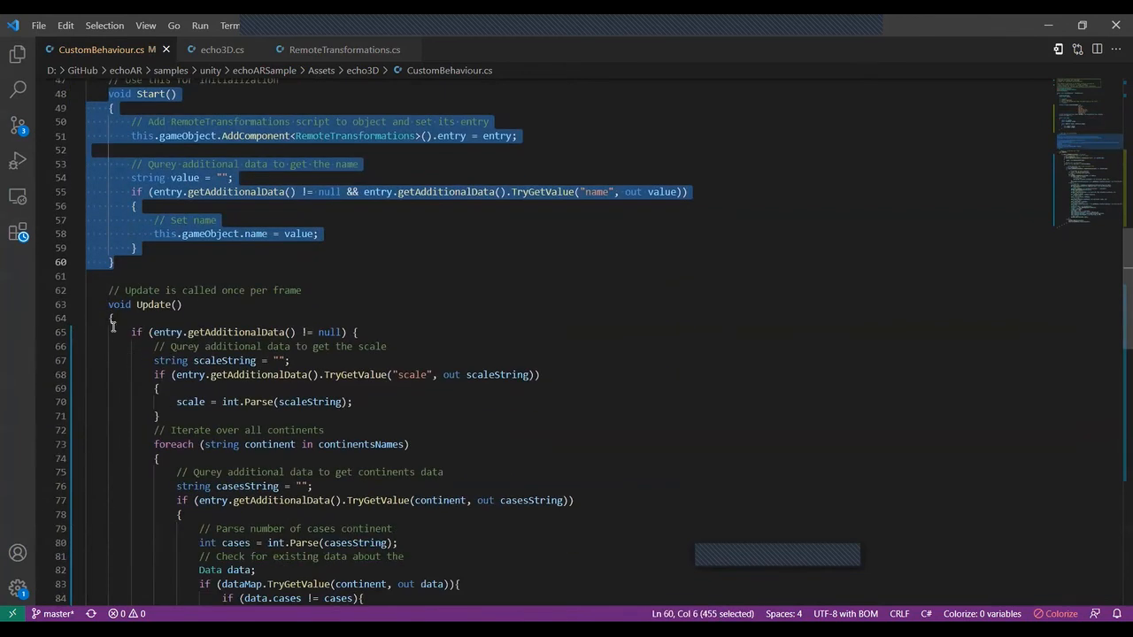
Step: Examine the start of the Update method, highlighting the additional-data null check and the scale parsing line
{"action": "left_click_drag", "start_coordinate": [109, 304], "coordinate": [177, 347]}
{"action": "scroll", "coordinate": [177, 347], "scroll_direction": "down", "scroll_amount": 2}
{"action": "left_click", "coordinate": [177, 351]}
{"action": "left_click_drag", "start_coordinate": [152, 239], "coordinate": [341, 237]}
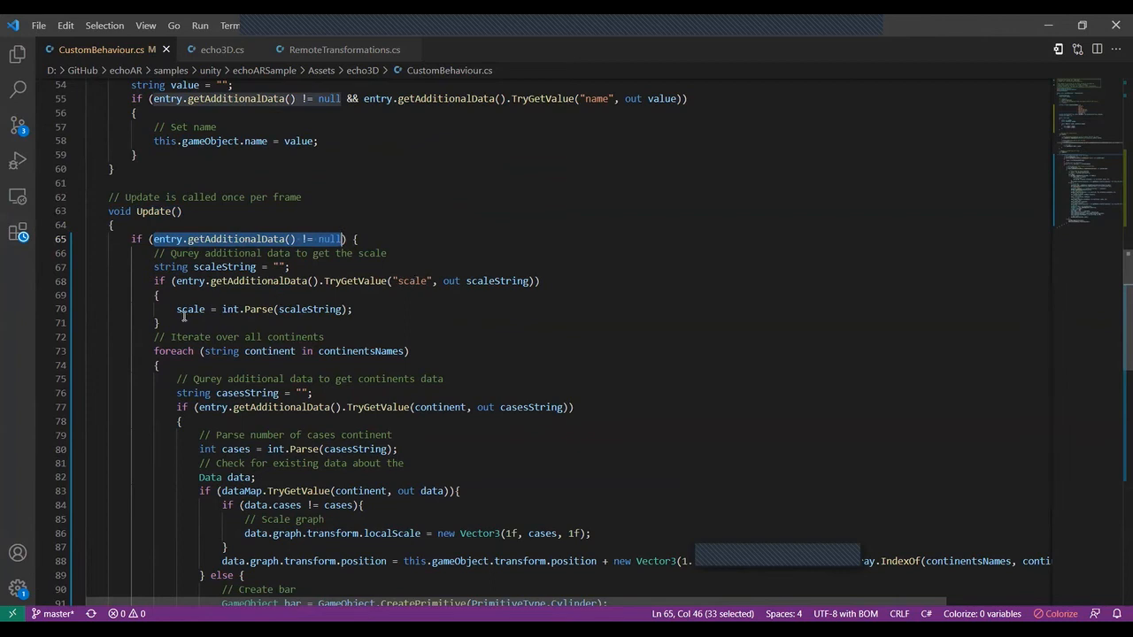
{"action": "left_click_drag", "start_coordinate": [177, 308], "coordinate": [354, 309]}
Step: Highlight the foreach loop over continentsNames and the TryGetValue query for each continent's cases
{"action": "left_click_drag", "start_coordinate": [152, 350], "coordinate": [462, 346]}
{"action": "scroll", "coordinate": [462, 346], "scroll_direction": "down", "scroll_amount": 3}
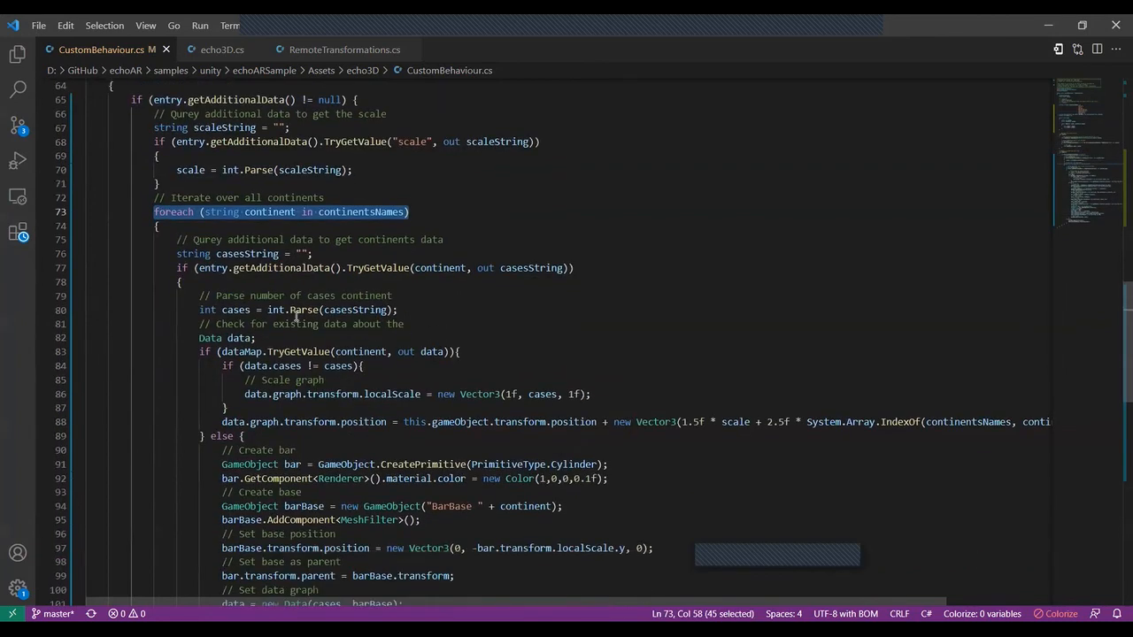
{"action": "left_click_drag", "start_coordinate": [198, 269], "coordinate": [564, 268]}
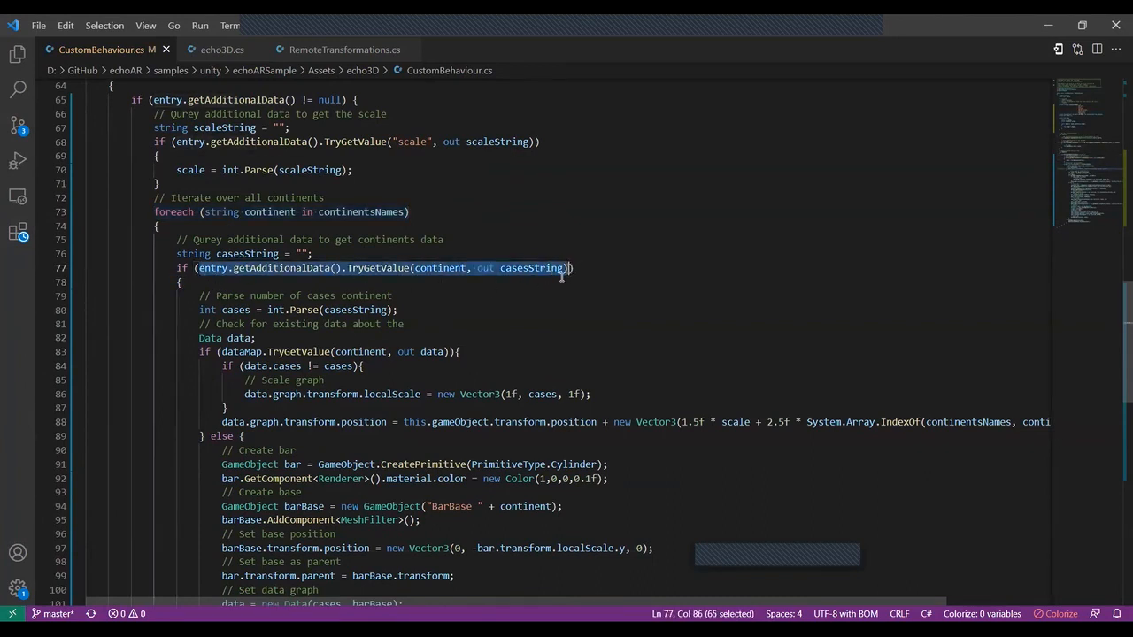
Step: Highlight the int.Parse line for the cases and the Create bar lines that make the cylinder primitive
{"action": "left_click_drag", "start_coordinate": [199, 310], "coordinate": [416, 316]}
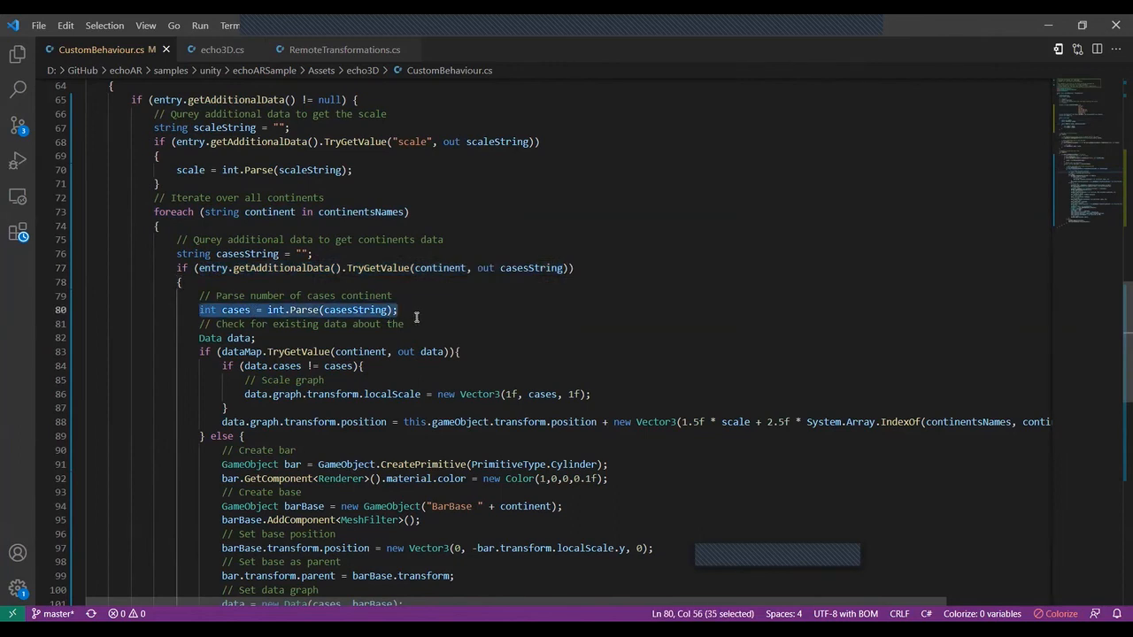
{"action": "scroll", "coordinate": [387, 354], "scroll_direction": "down", "scroll_amount": 2}
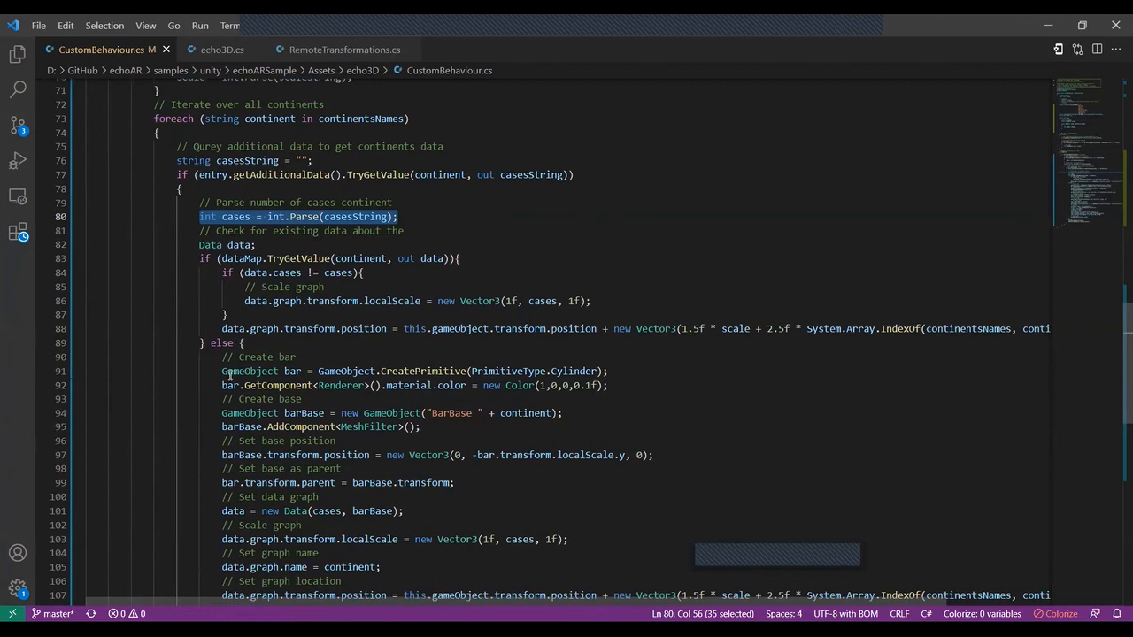
{"action": "left_click_drag", "start_coordinate": [222, 359], "coordinate": [496, 370]}
{"action": "left_click", "coordinate": [497, 370]}
{"action": "left_click_drag", "start_coordinate": [621, 372], "coordinate": [178, 360]}
Step: Examine the rest of the bar creation code and highlight the dataMap.Remove and Destroy lines in the final else branch
{"action": "scroll", "coordinate": [329, 383], "scroll_direction": "down", "scroll_amount": 2}
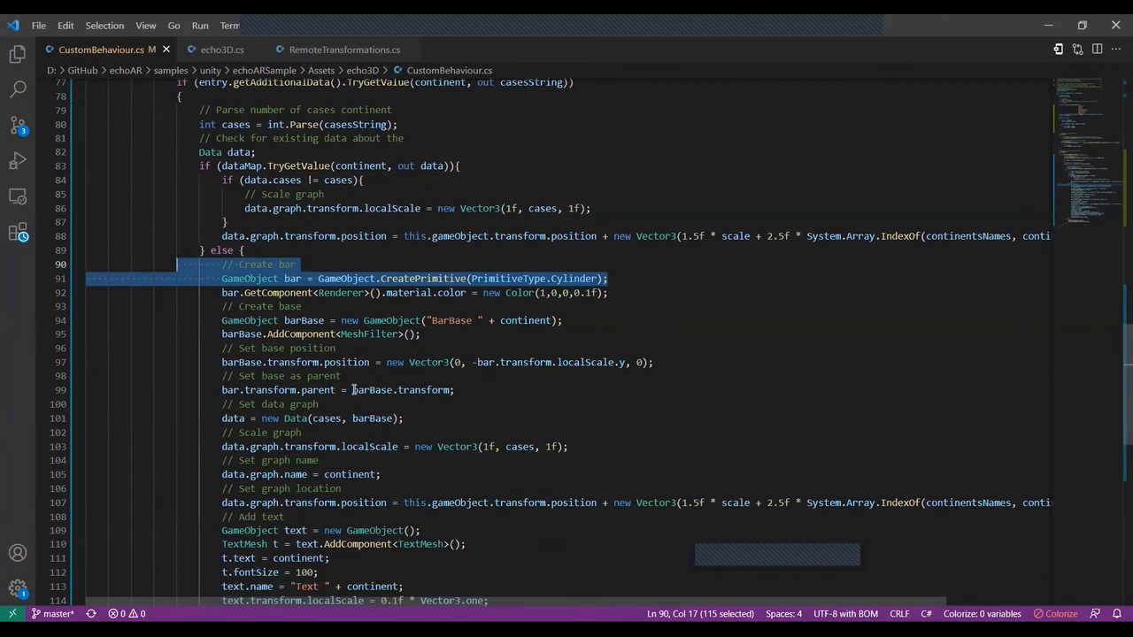
{"action": "scroll", "coordinate": [353, 391], "scroll_direction": "down", "scroll_amount": 3}
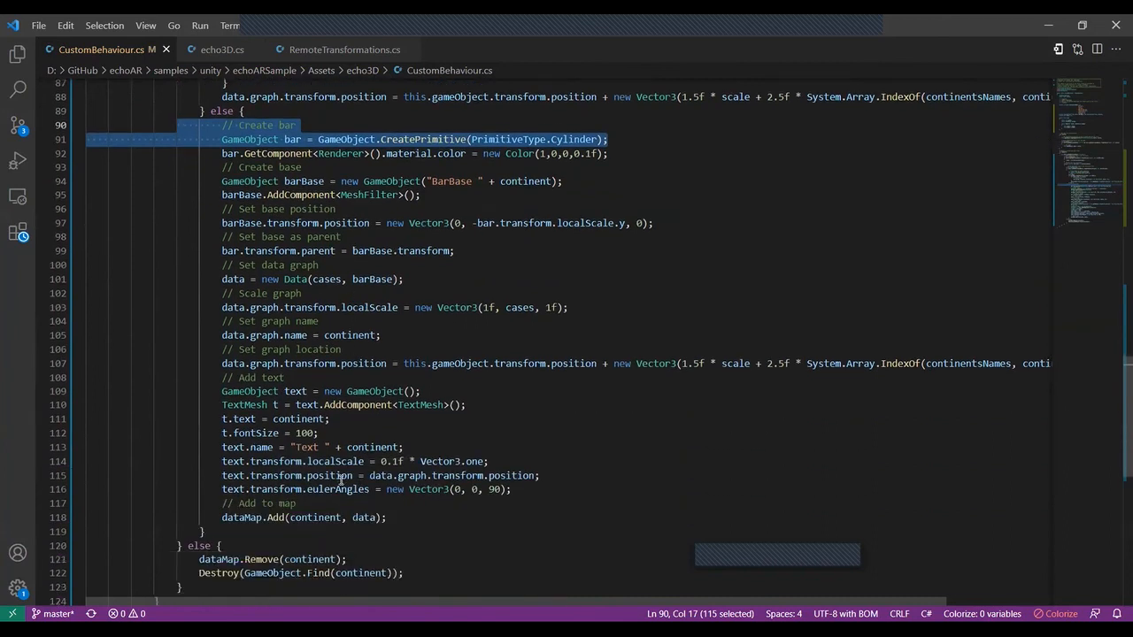
{"action": "scroll", "coordinate": [362, 448], "scroll_direction": "down", "scroll_amount": 2}
{"action": "left_click_drag", "start_coordinate": [199, 472], "coordinate": [452, 485]}
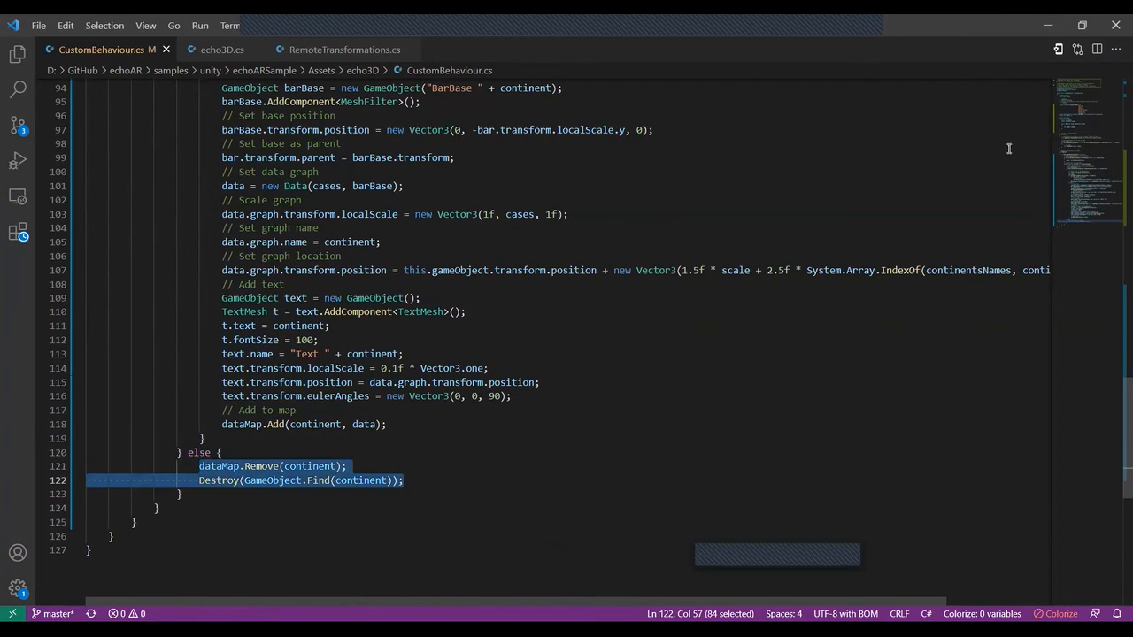
Step: Switch to the echo3D console and review both pages of metadata for the earth_obj.glb entry
{"action": "left_click", "coordinate": [1045, 27]}
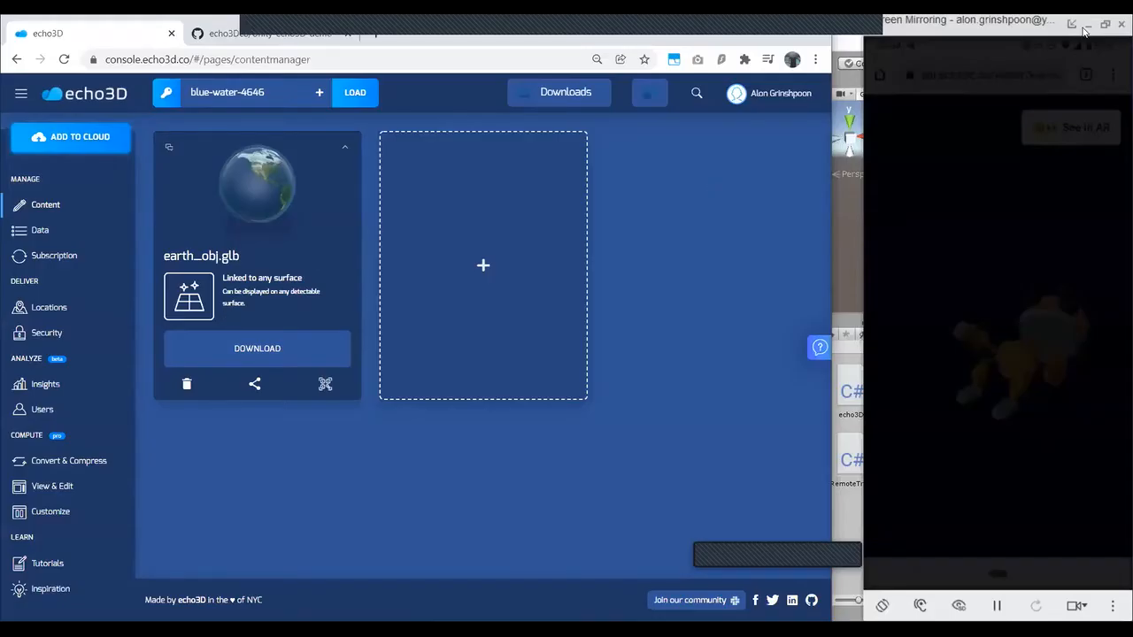
{"action": "left_click", "coordinate": [344, 148]}
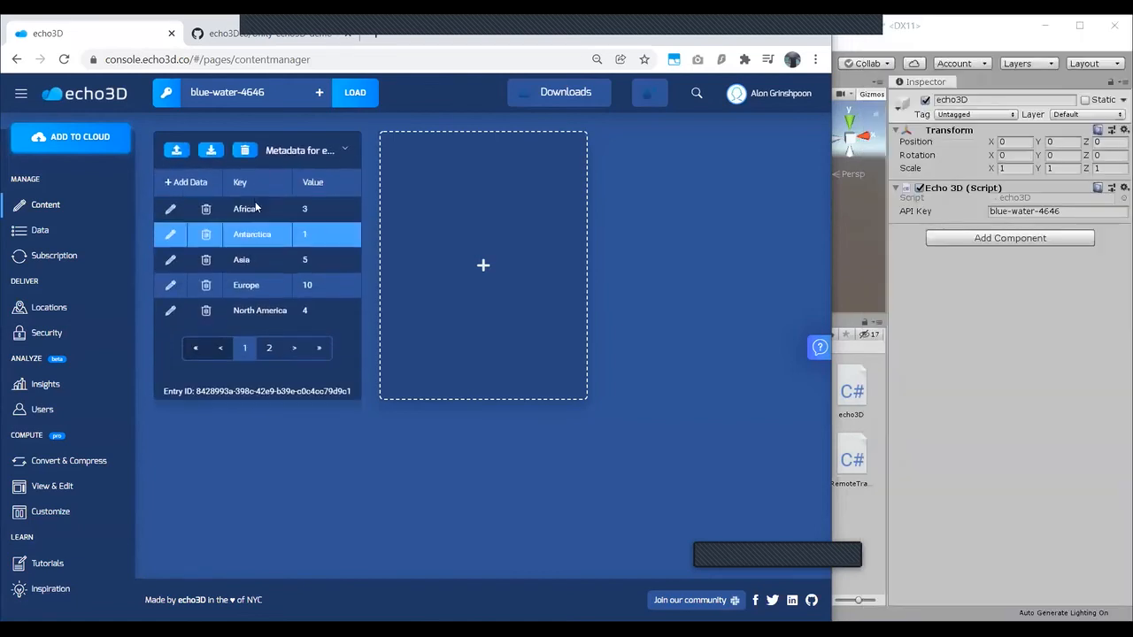
{"action": "left_click", "coordinate": [267, 347]}
{"action": "left_click", "coordinate": [244, 347]}
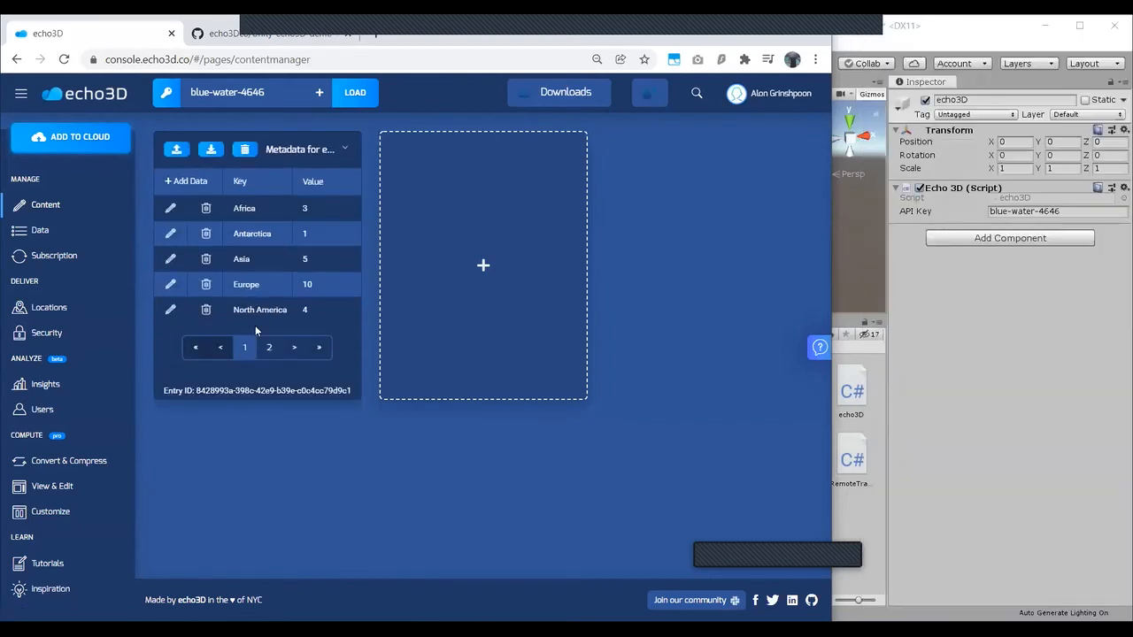
{"action": "left_click", "coordinate": [346, 148]}
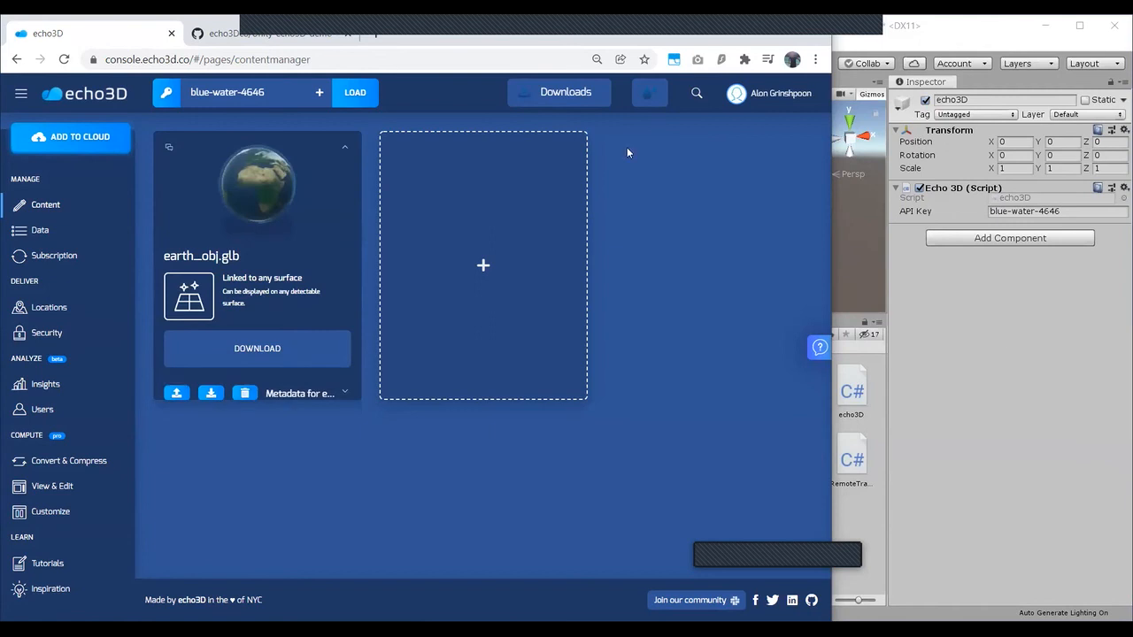
Step: Switch to Unity, play the sample scene and show it in the Scene view
{"action": "key", "text": "alt+Tab"}
{"action": "left_click", "coordinate": [733, 68]}
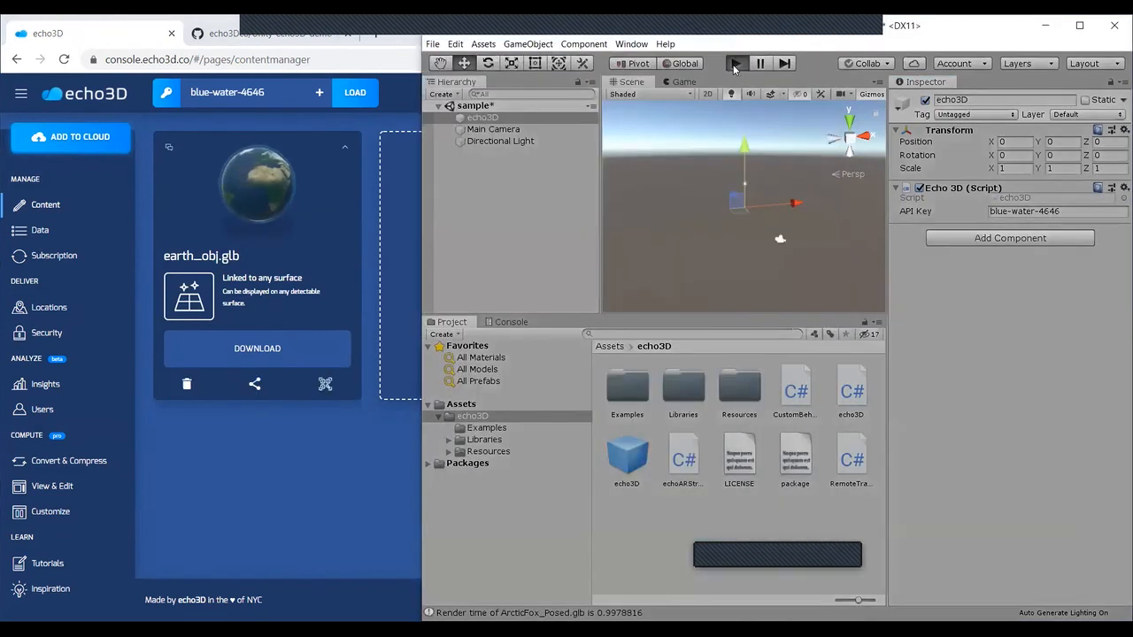
{"action": "left_click", "coordinate": [631, 82]}
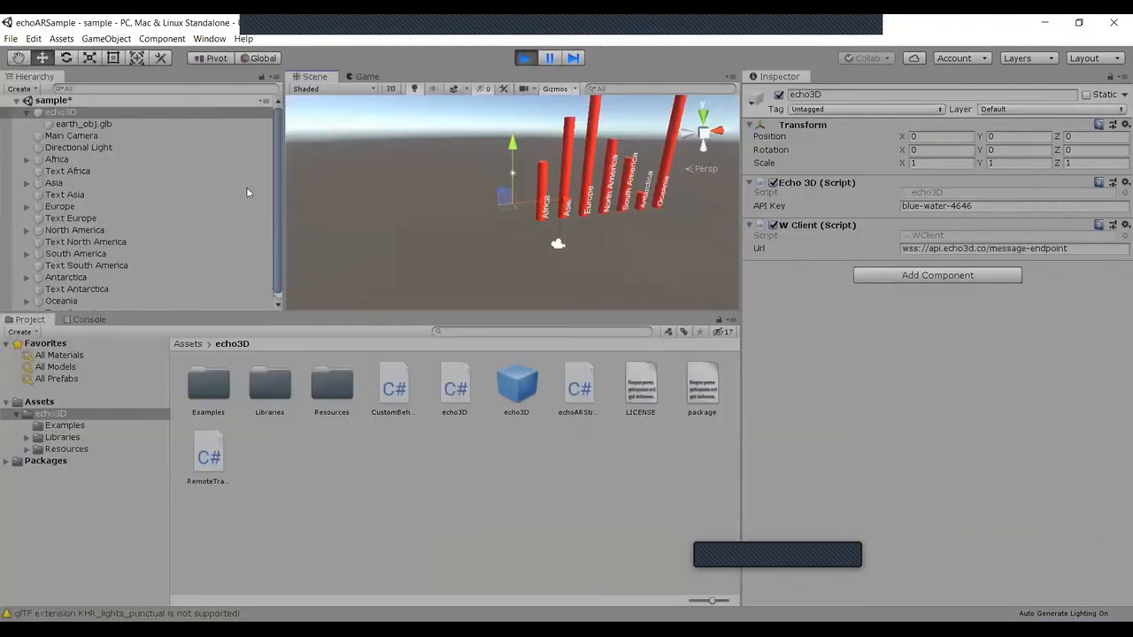
Step: Examine the Earth globe and all the continent bars in the enlarged Scene view
{"action": "left_click", "coordinate": [152, 132]}
{"action": "left_click", "coordinate": [149, 112]}
{"action": "scroll", "coordinate": [648, 232], "scroll_direction": "up", "scroll_amount": 3}
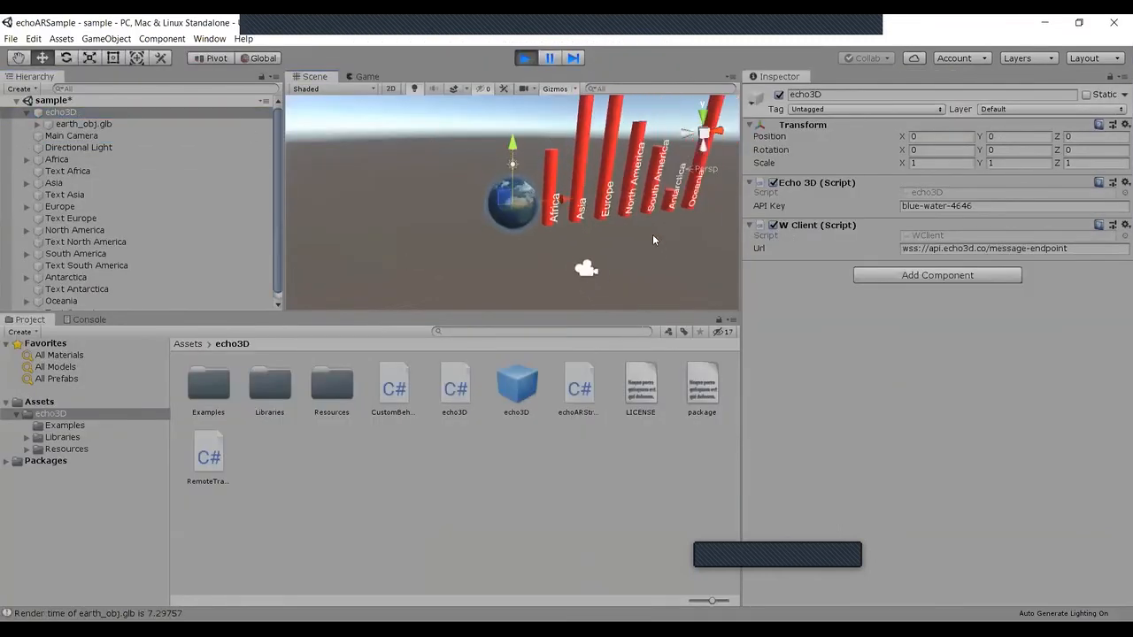
{"action": "scroll", "coordinate": [652, 234], "scroll_direction": "down", "scroll_amount": 4}
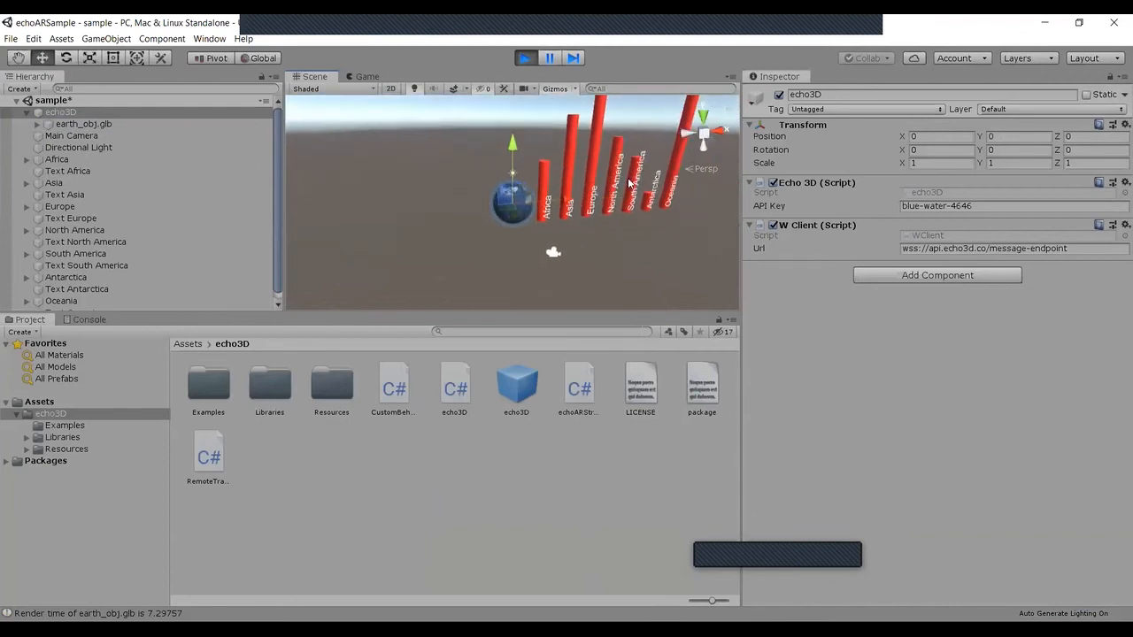
{"action": "left_click_drag", "start_coordinate": [634, 182], "coordinate": [610, 191], "text": "alt"}
{"action": "left_click", "coordinate": [19, 58]}
{"action": "left_click_drag", "start_coordinate": [426, 205], "coordinate": [330, 294]}
{"action": "left_click_drag", "start_coordinate": [501, 208], "coordinate": [511, 185], "text": "alt"}
{"action": "mouse_move", "coordinate": [510, 185]}
{"action": "right_mouse_down", "text": "alt"}
{"action": "mouse_move", "coordinate": [501, 198]}
{"action": "mouse_move", "coordinate": [522, 198]}
{"action": "right_mouse_up", "text": "alt"}
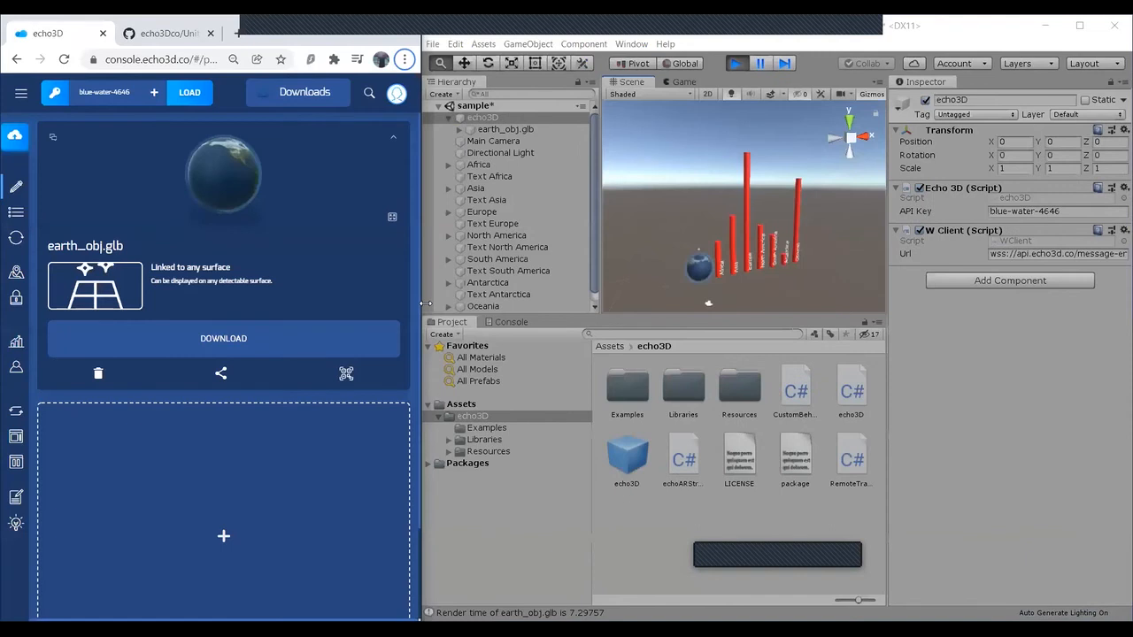
Step: Set the Antarctica metadata value of earth_obj.glb to 8 in the widened echo3D console and check its bar in Unity
{"action": "left_click_drag", "start_coordinate": [426, 304], "coordinate": [559, 304]}
{"action": "left_click", "coordinate": [266, 145]}
{"action": "left_click", "coordinate": [63, 228]}
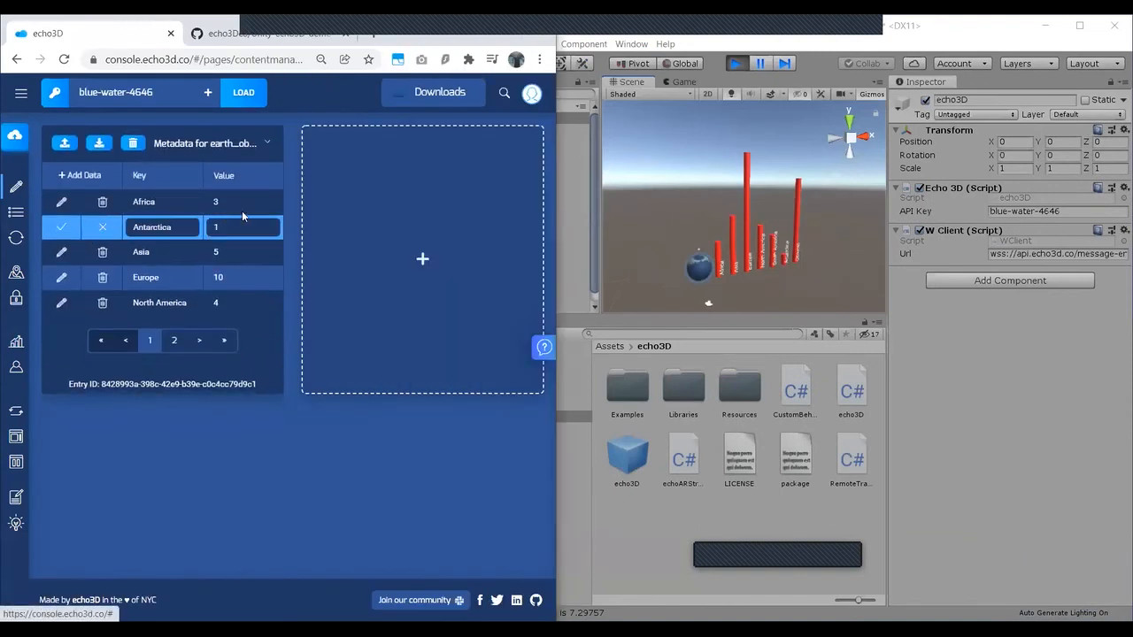
{"action": "left_click", "coordinate": [250, 225]}
{"action": "key", "text": "BackSpace"}
{"action": "type", "text": "8"}
{"action": "key", "text": "Return"}
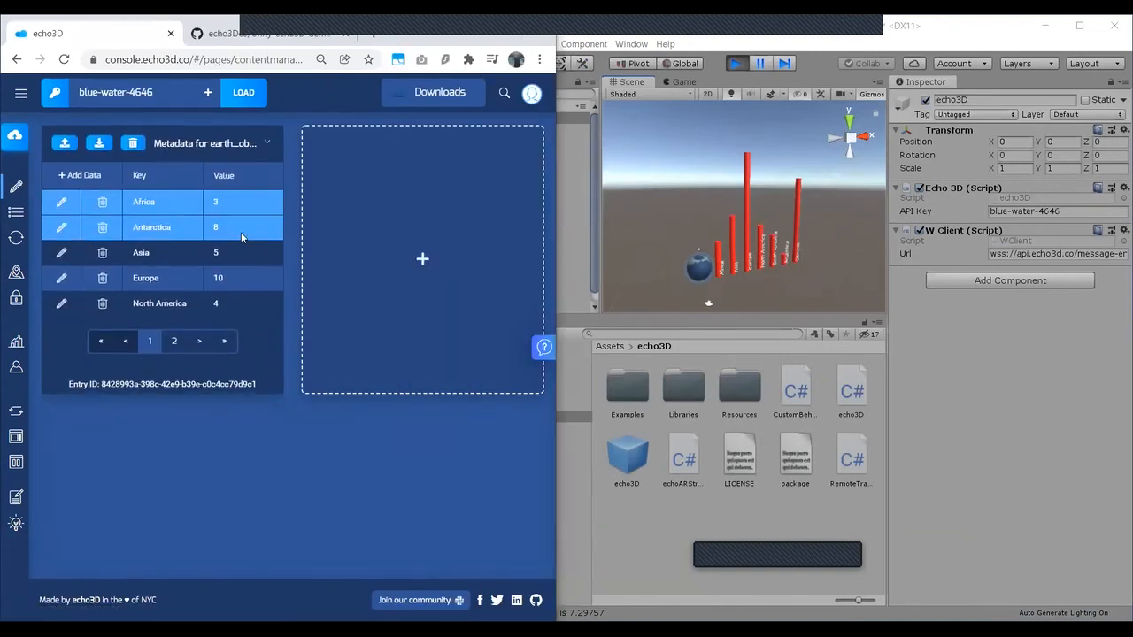
{"action": "left_click", "coordinate": [776, 198]}
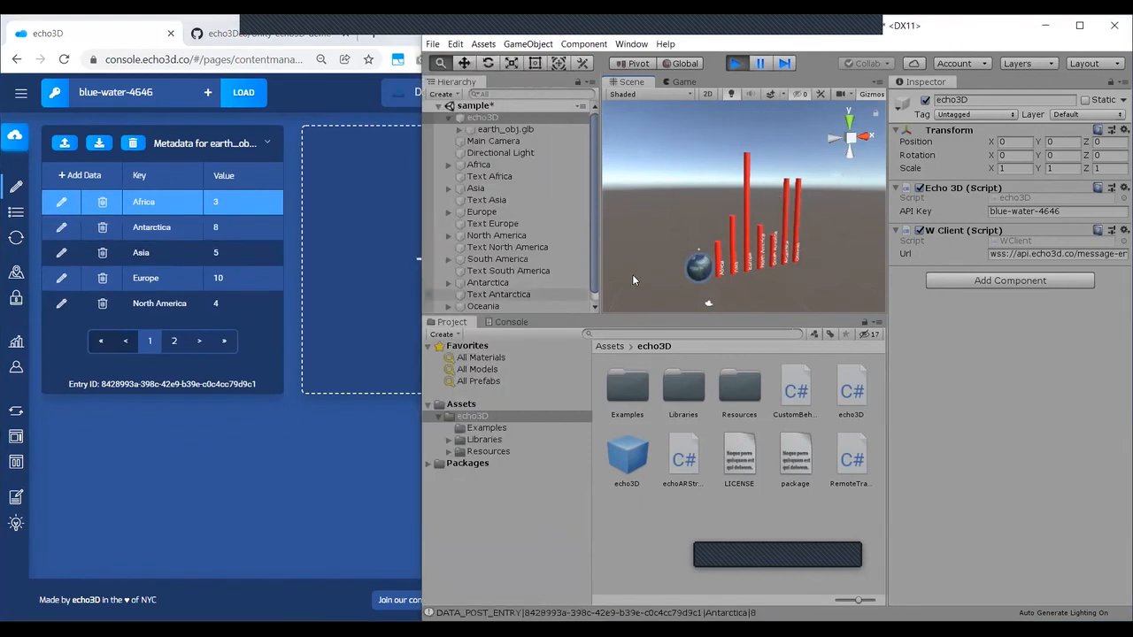
Step: Delete the Antarctica metadata entry of earth_obj.glb in the echo3D console and check its bar in Unity
{"action": "left_click", "coordinate": [104, 228]}
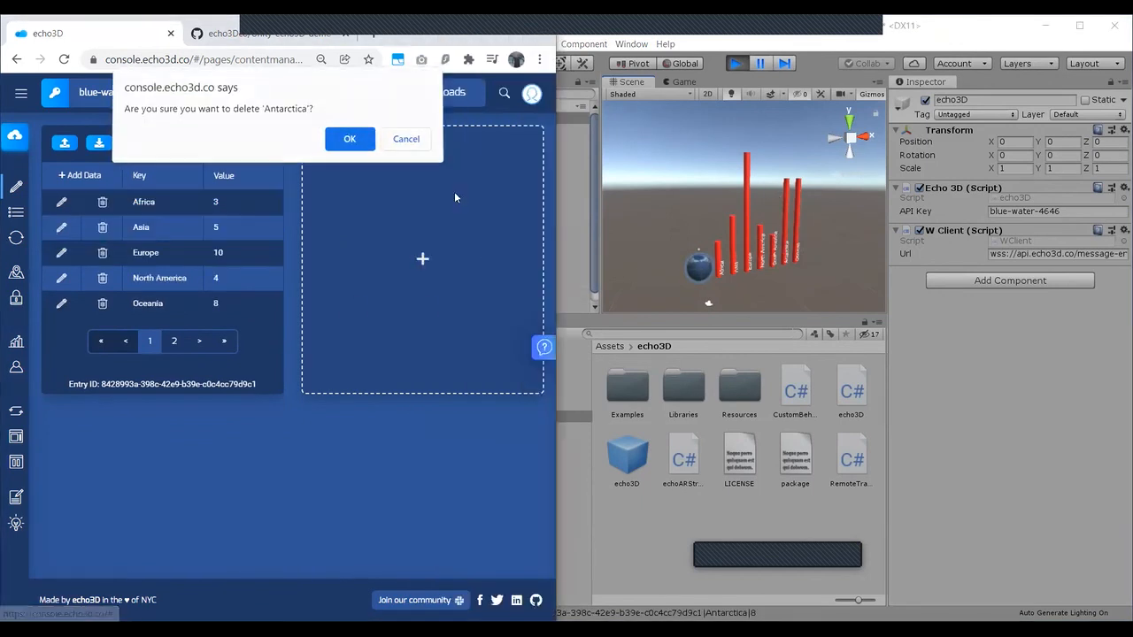
{"action": "left_click", "coordinate": [351, 139]}
{"action": "left_click", "coordinate": [784, 285]}
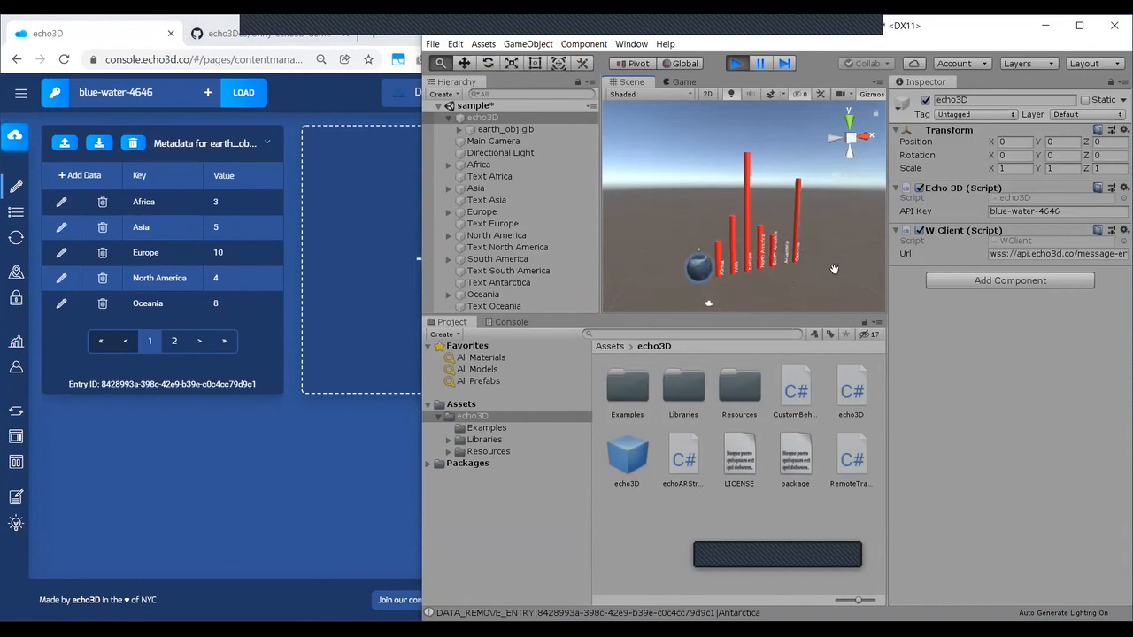
Step: Show the Unity-echo3D-demo-COVID19 repository page on GitHub, and return to the console and the Unity scene
{"action": "left_click", "coordinate": [270, 34]}
{"action": "scroll", "coordinate": [296, 92], "scroll_direction": "up", "scroll_amount": 13}
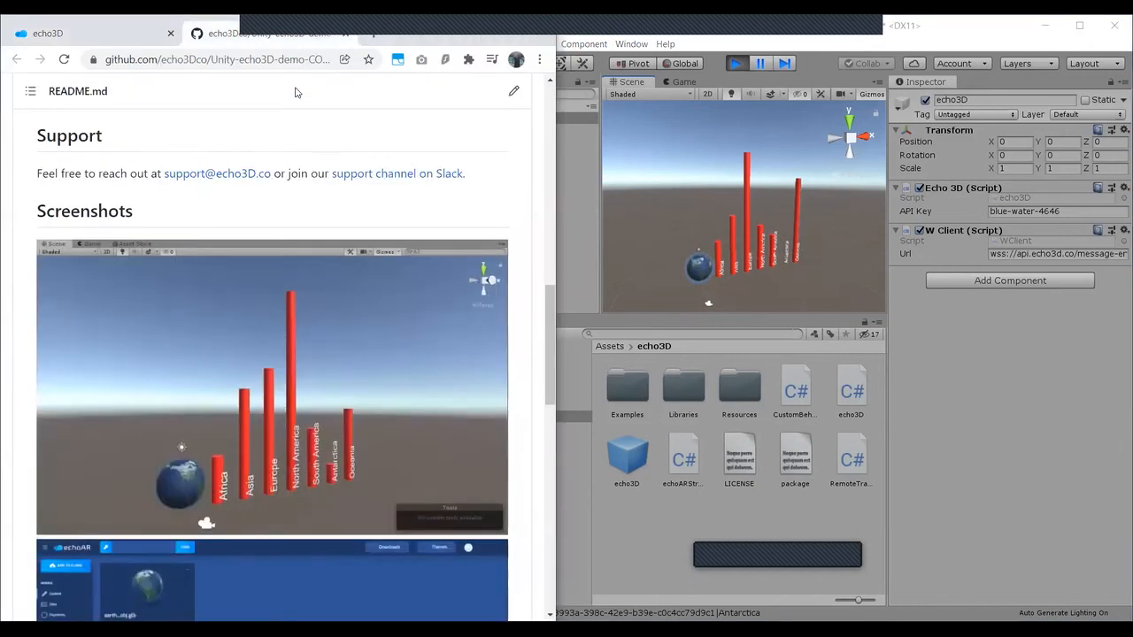
{"action": "left_click", "coordinate": [278, 58]}
{"action": "key", "text": "BackSpace"}
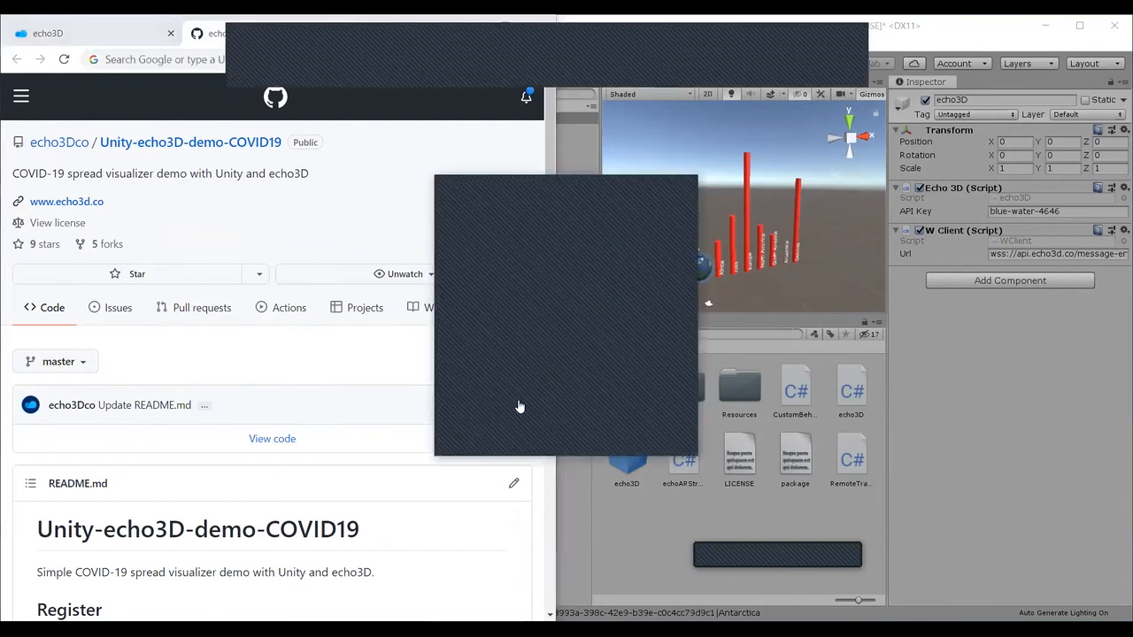
{"action": "left_click", "coordinate": [106, 32]}
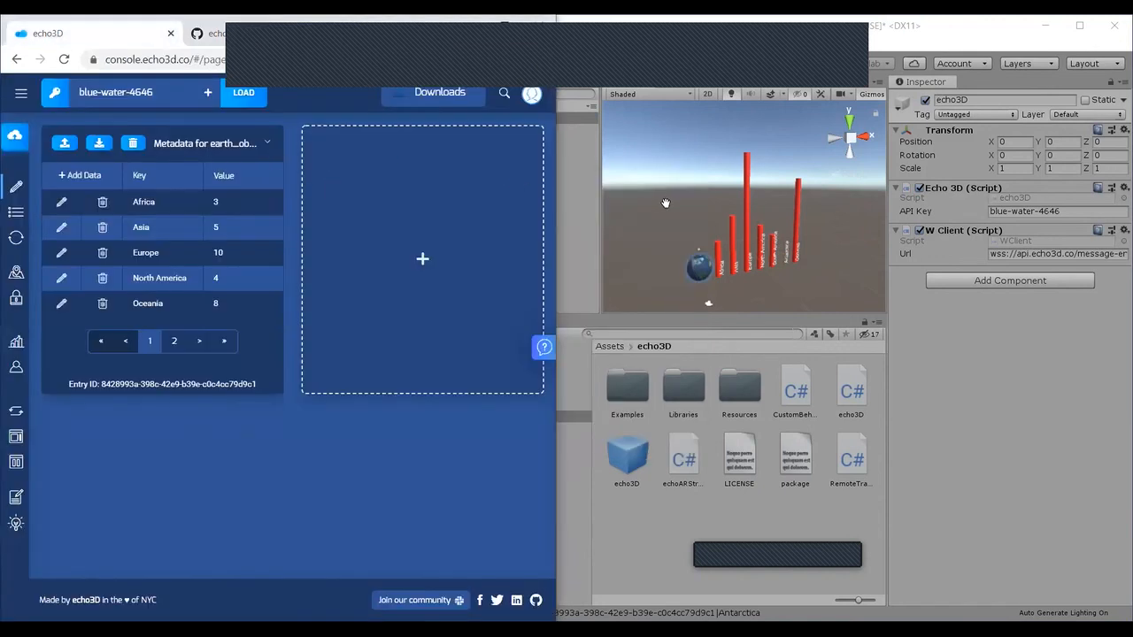
{"action": "left_click", "coordinate": [599, 136]}
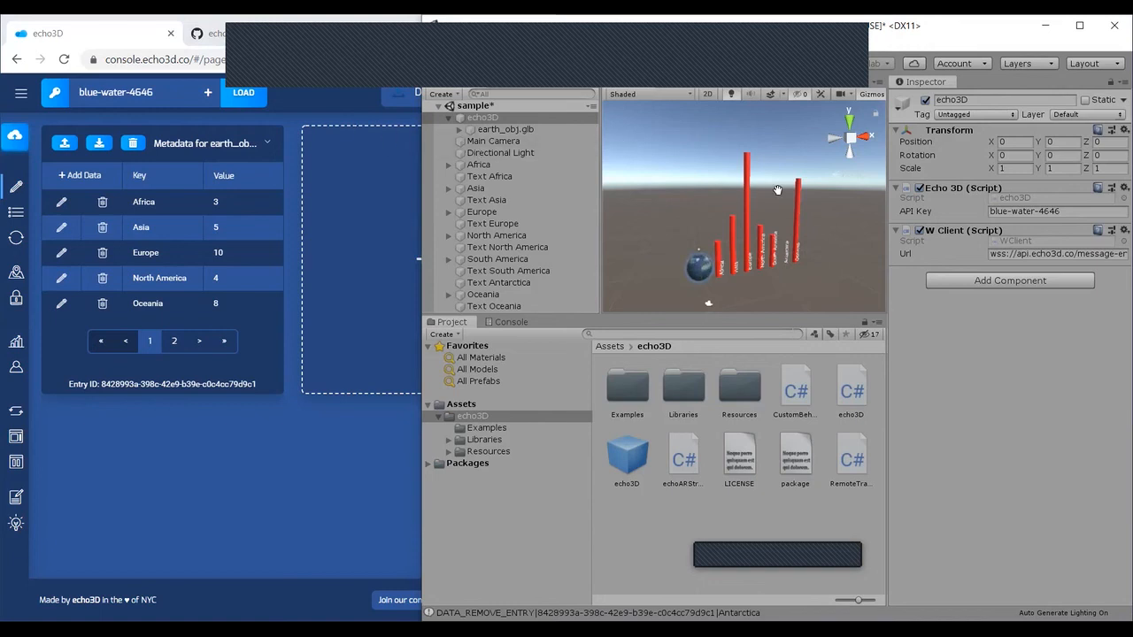
Step: Open the api.echo3d.co search query in a new browser page to view its JSON response, and return to the console
{"action": "left_click", "coordinate": [370, 32]}
{"action": "type", "text": "api"}
{"action": "key", "text": "Return"}
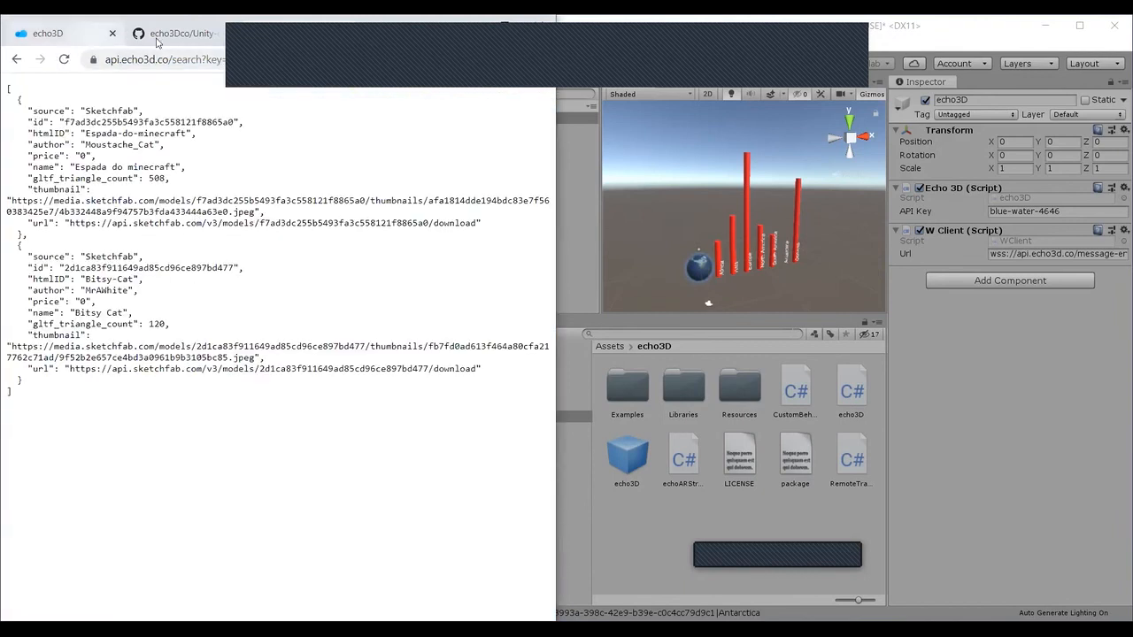
{"action": "left_click", "coordinate": [96, 37]}
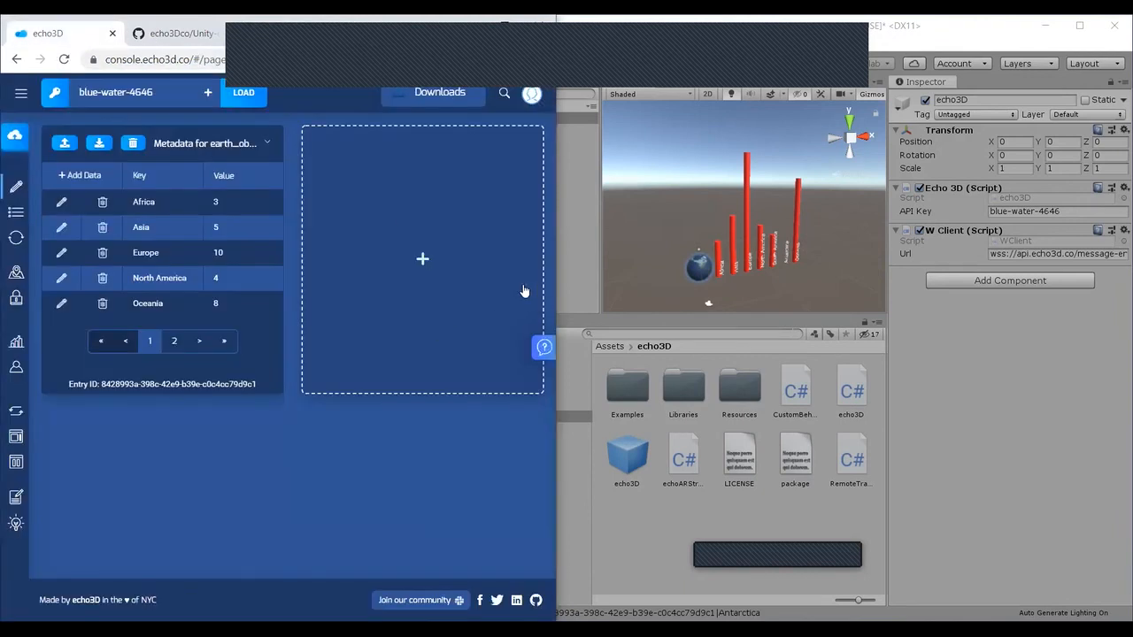
{"action": "left_click", "coordinate": [347, 31]}
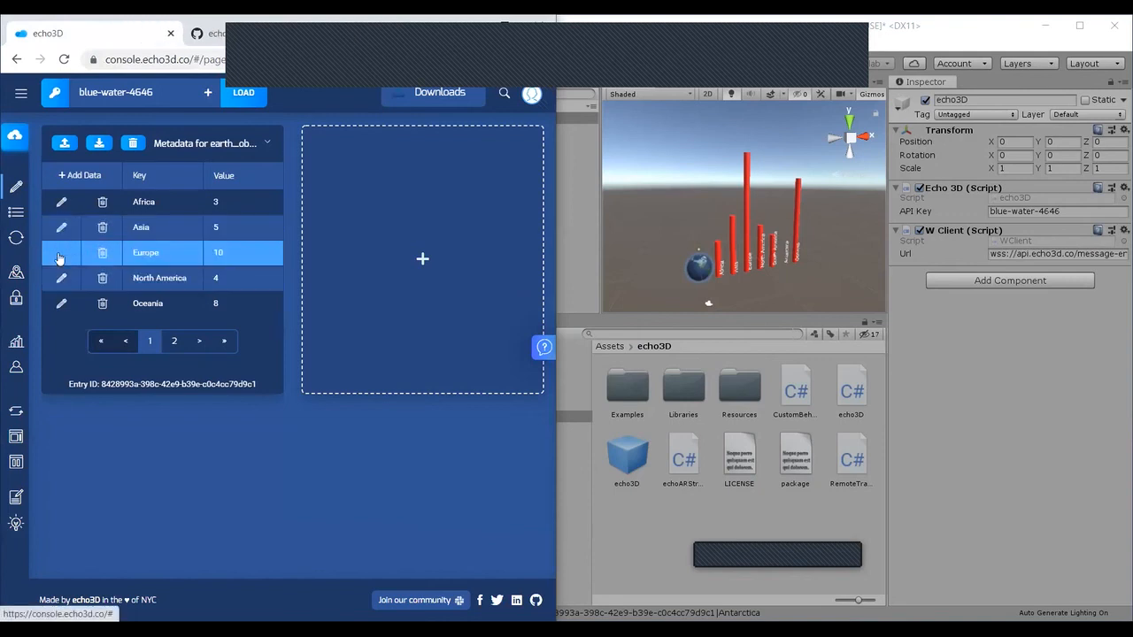
Step: Open the Africa metadata entry for editing, save it with the value 3, and view the bars in Unity
{"action": "left_click", "coordinate": [61, 202]}
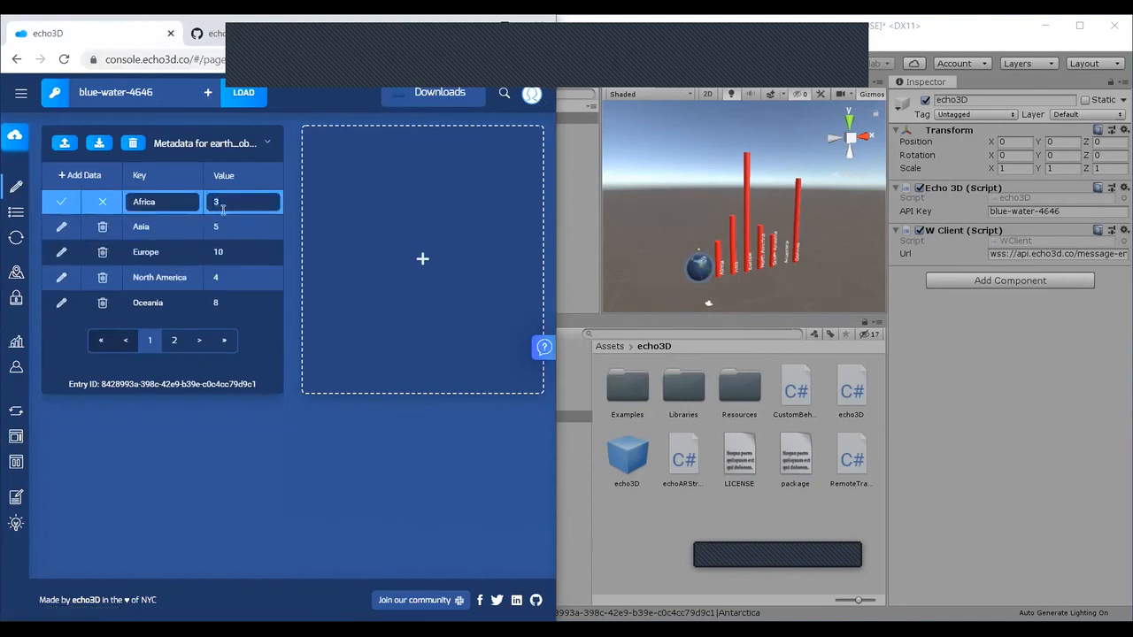
{"action": "left_click", "coordinate": [76, 205]}
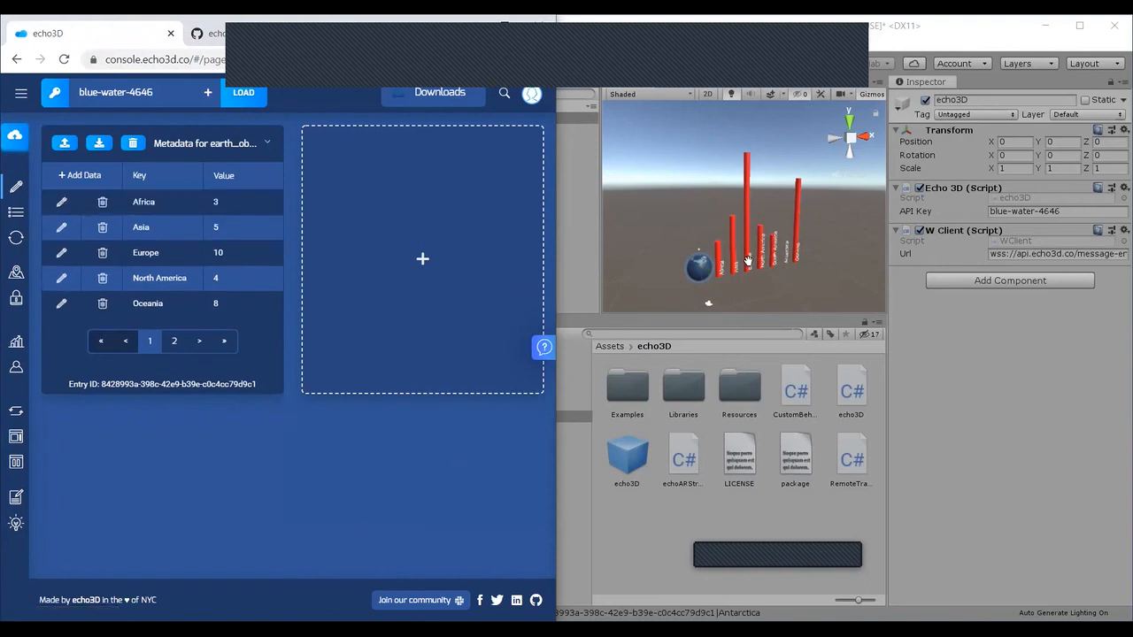
{"action": "left_click", "coordinate": [650, 292]}
{"action": "left_click_drag", "start_coordinate": [650, 292], "coordinate": [726, 169], "text": "alt"}
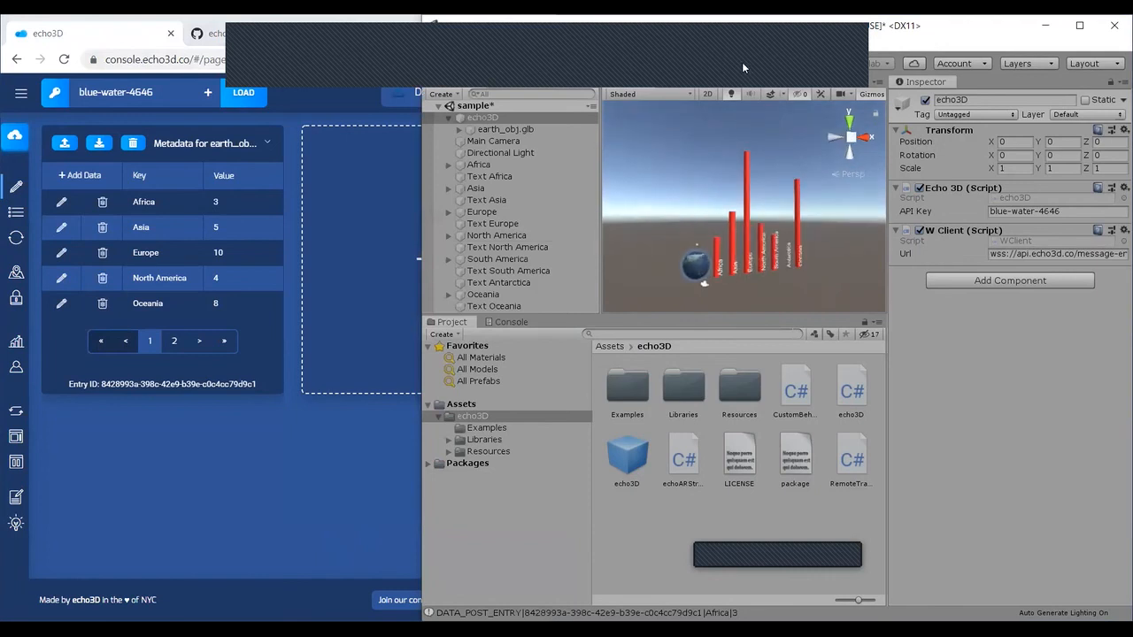
Step: Stop the running scene, close the metadata table in the echo3D console, and select the echo3D object in Unity
{"action": "left_click", "coordinate": [731, 67]}
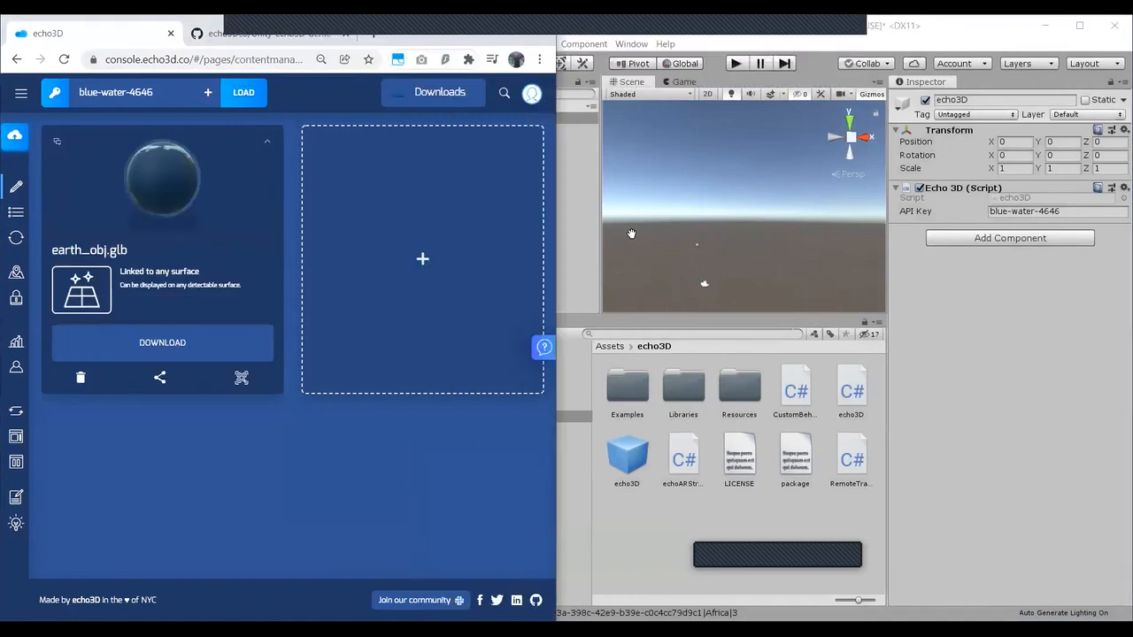
{"action": "left_click", "coordinate": [631, 233]}
{"action": "left_click", "coordinate": [477, 121]}
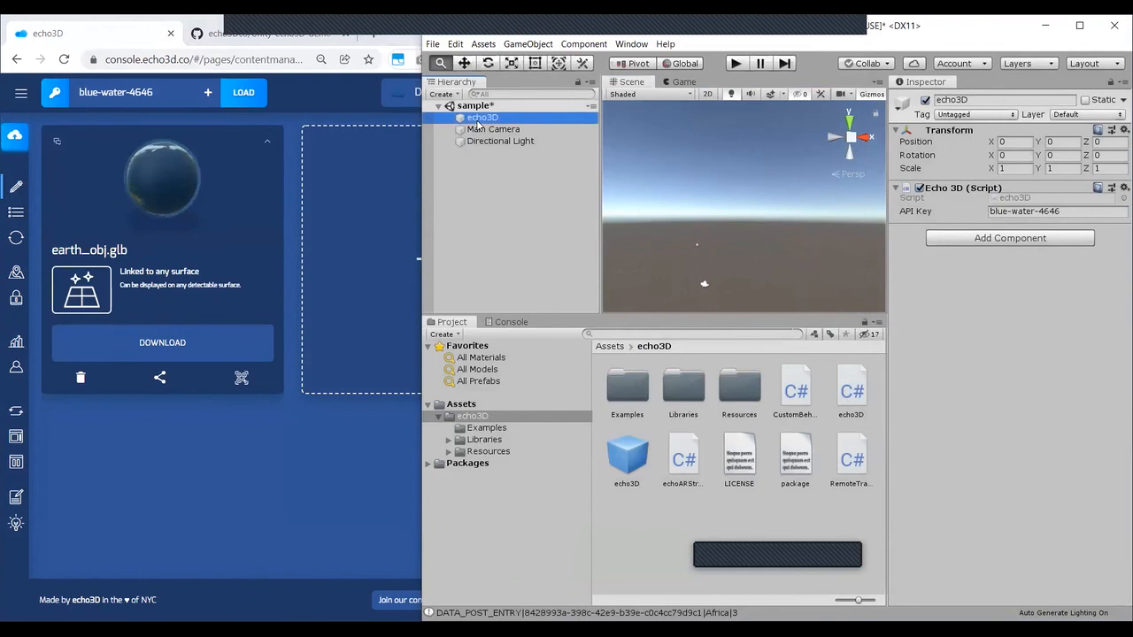
{"action": "right_click", "coordinate": [478, 124]}
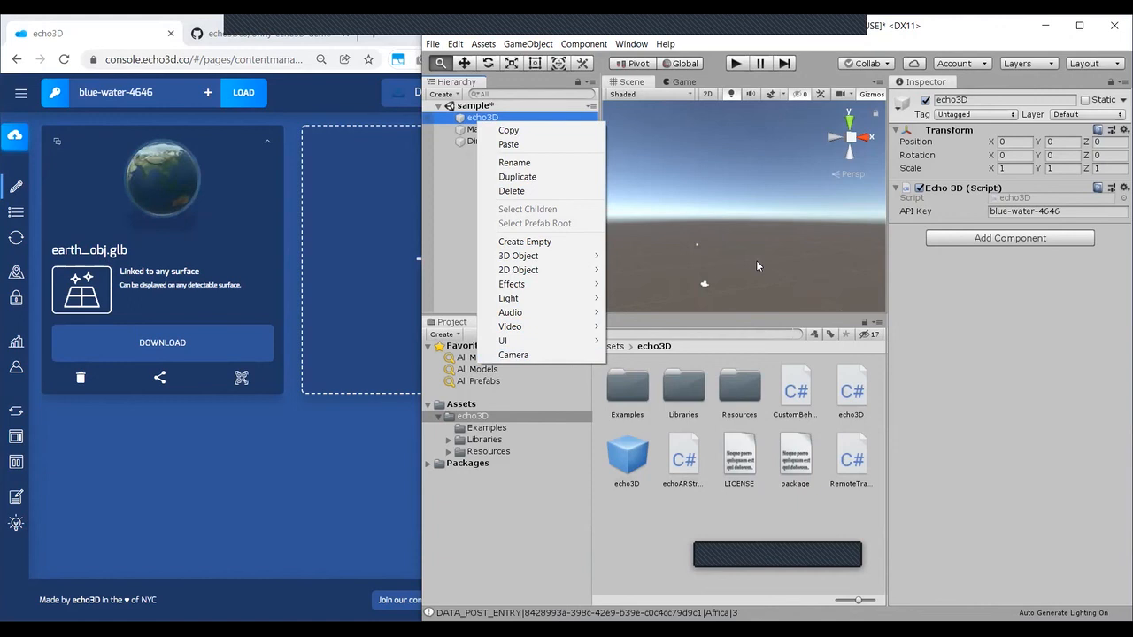
{"action": "left_click", "coordinate": [1009, 52]}
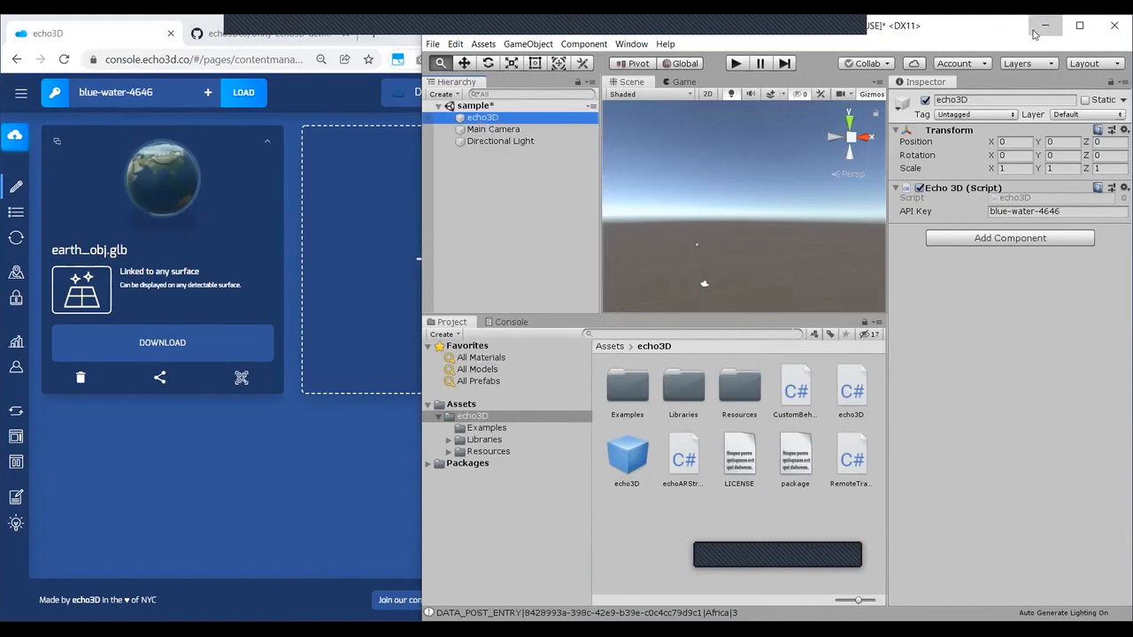
Step: Switch from Unity to a maximized echo3D console and open the documentation from its help options
{"action": "left_click", "coordinate": [1044, 27]}
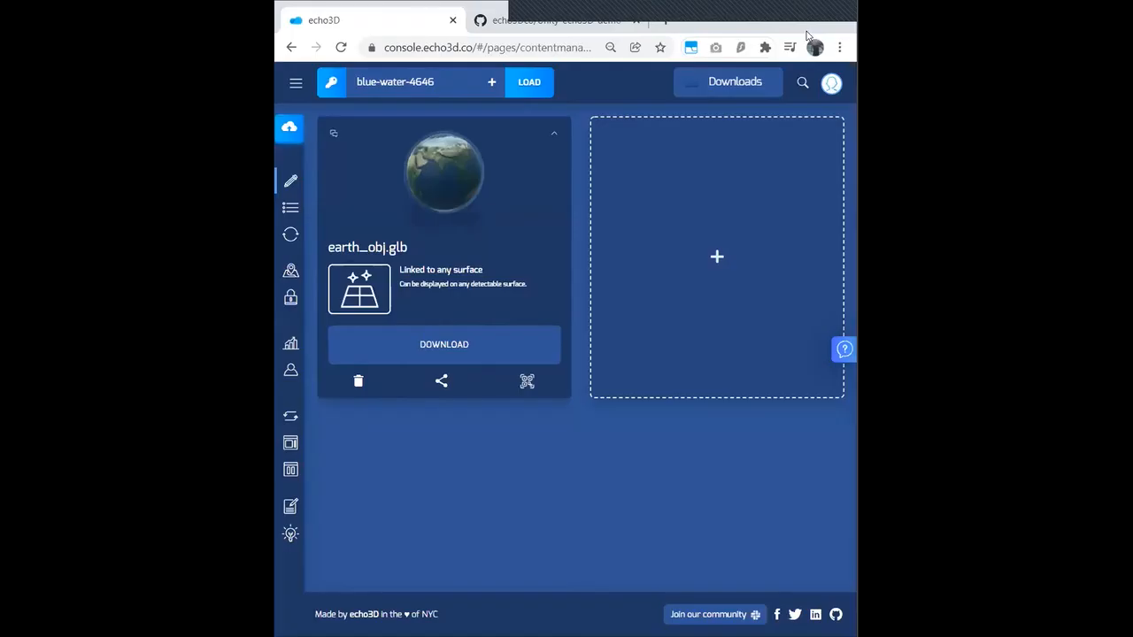
{"action": "left_click", "coordinate": [803, 13]}
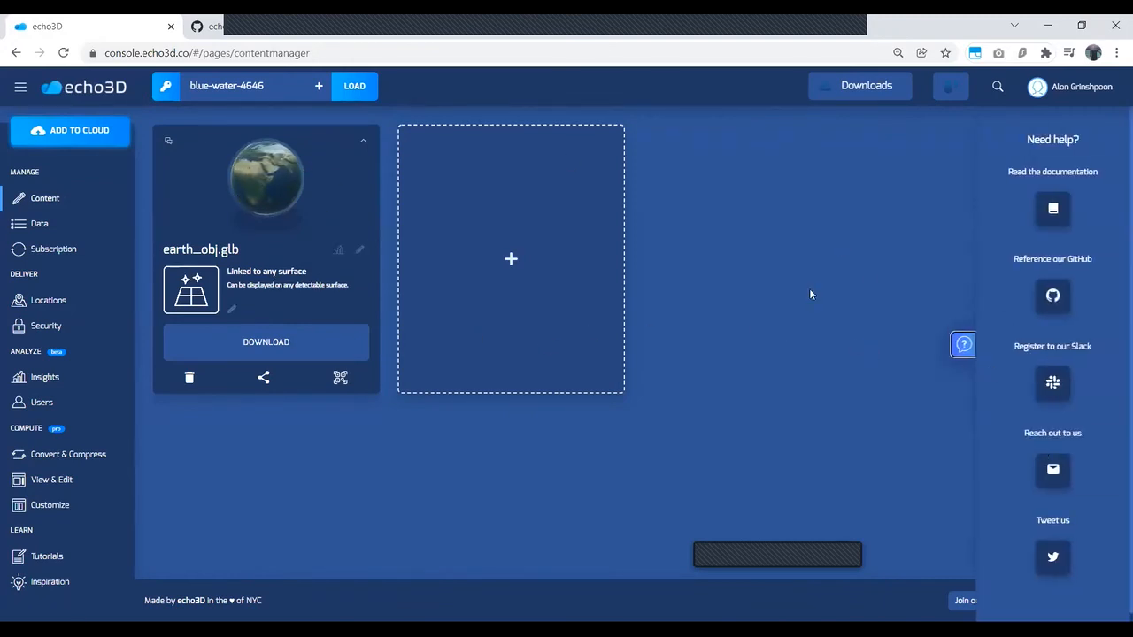
{"action": "left_click", "coordinate": [1044, 210]}
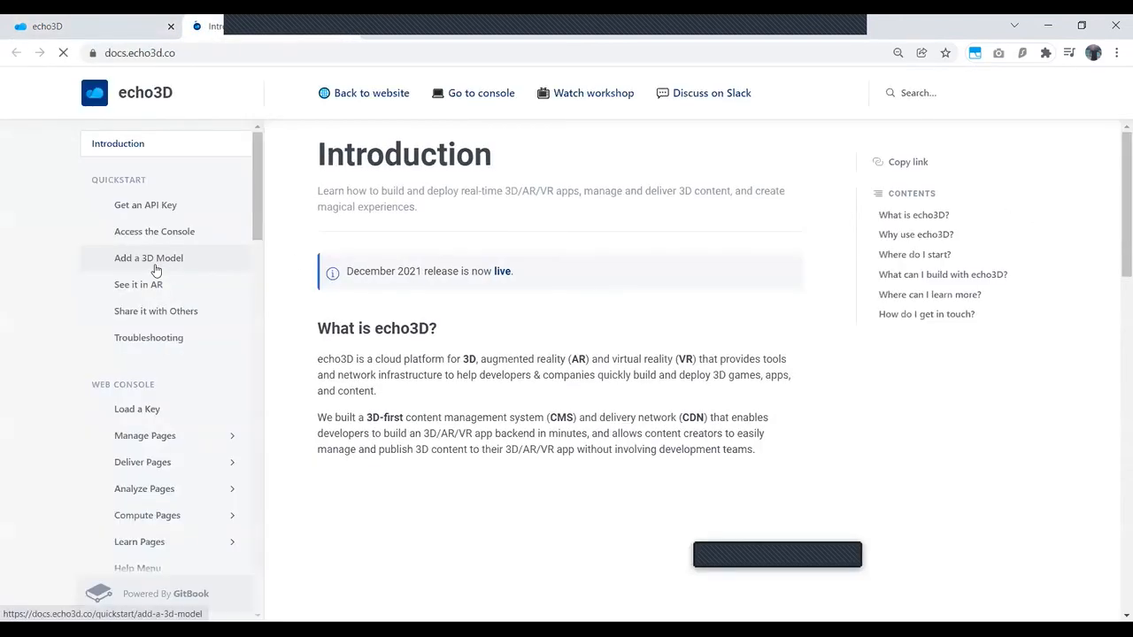
Step: Open the Scene Viewer documentation on Embed into Website or App and examine its iframe instructions and code example
{"action": "scroll", "coordinate": [252, 397], "scroll_direction": "down", "scroll_amount": 3}
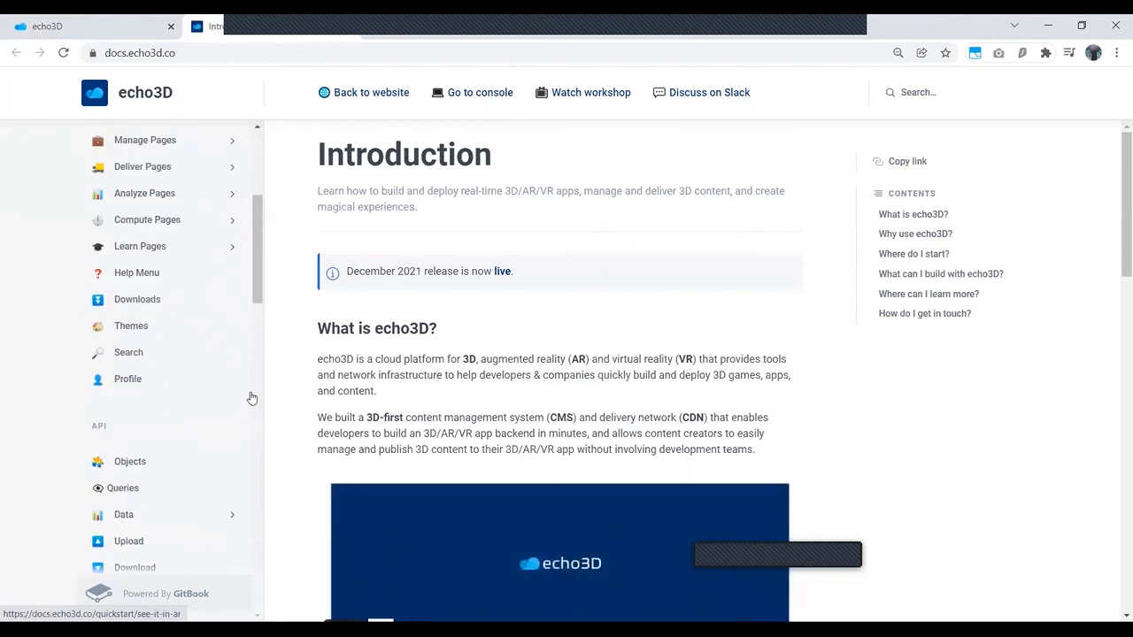
{"action": "scroll", "coordinate": [185, 417], "scroll_direction": "down", "scroll_amount": 5}
{"action": "left_click", "coordinate": [187, 413]}
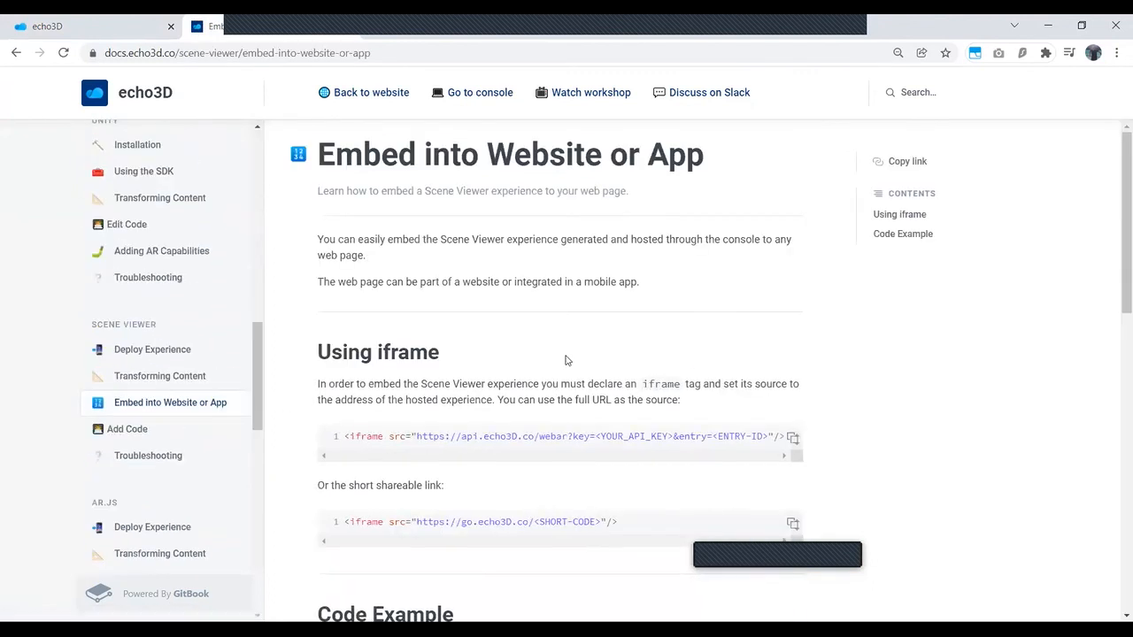
{"action": "scroll", "coordinate": [561, 360], "scroll_direction": "down", "scroll_amount": 3}
{"action": "scroll", "coordinate": [340, 310], "scroll_direction": "down", "scroll_amount": 7}
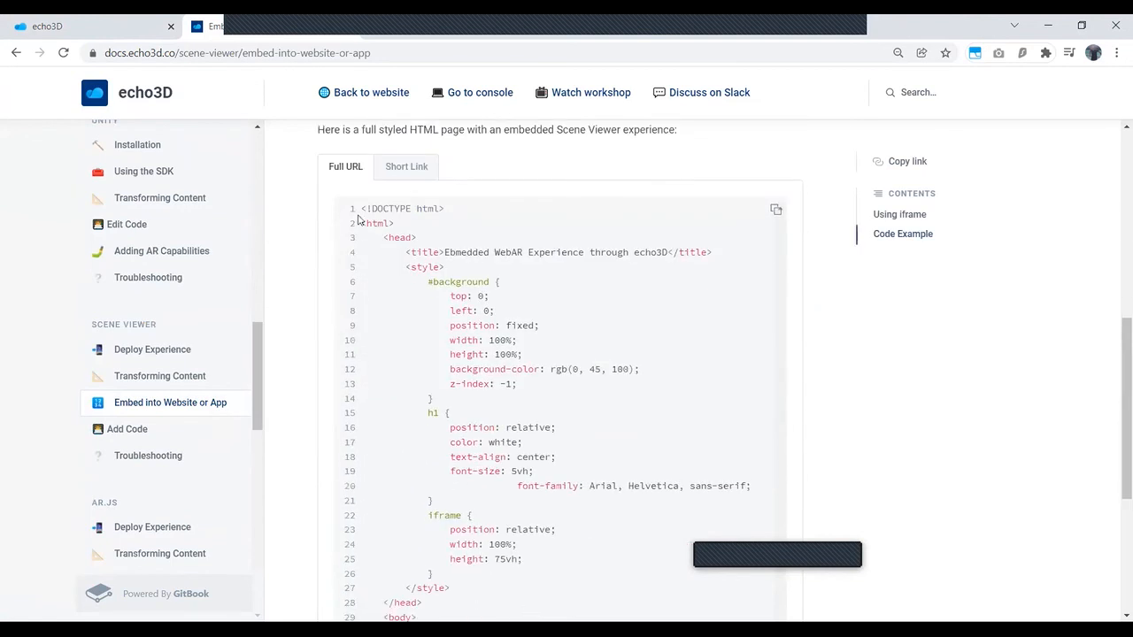
{"action": "scroll", "coordinate": [509, 319], "scroll_direction": "up", "scroll_amount": 3}
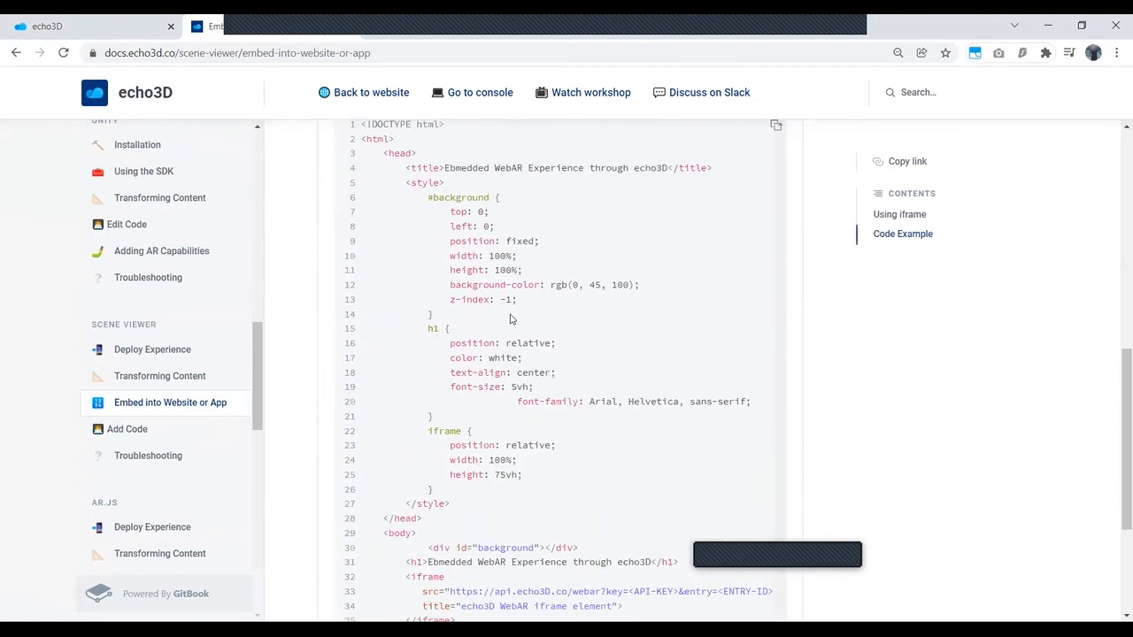
{"action": "scroll", "coordinate": [403, 177], "scroll_direction": "up", "scroll_amount": 5}
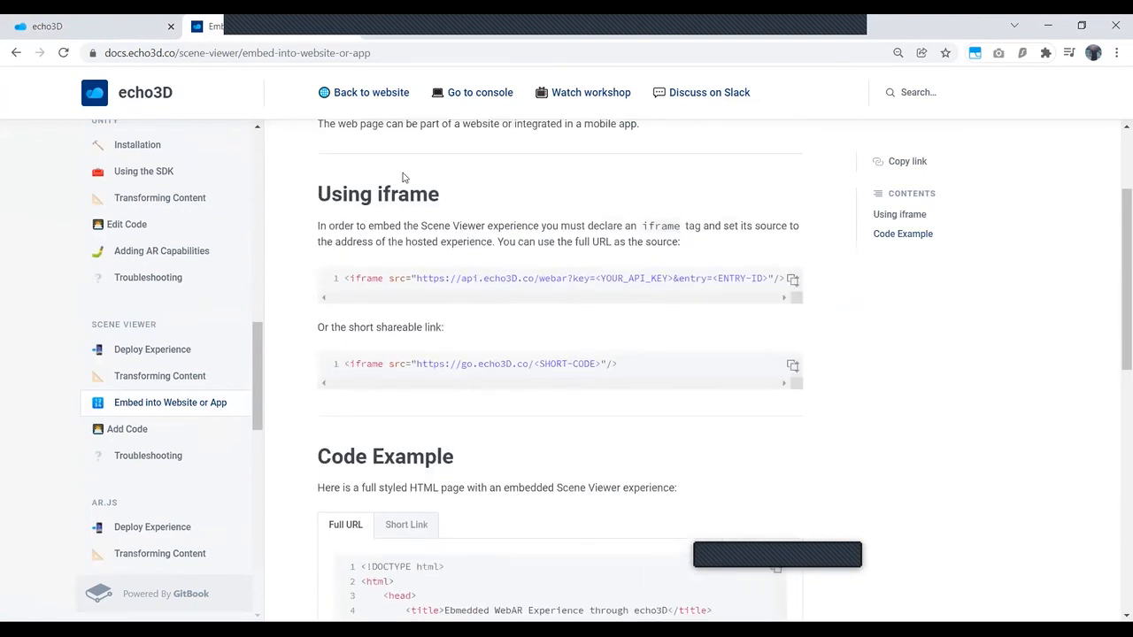
Step: Close the documentation and GitHub pages, and hide the help options in the echo3D console
{"action": "left_click", "coordinate": [346, 26]}
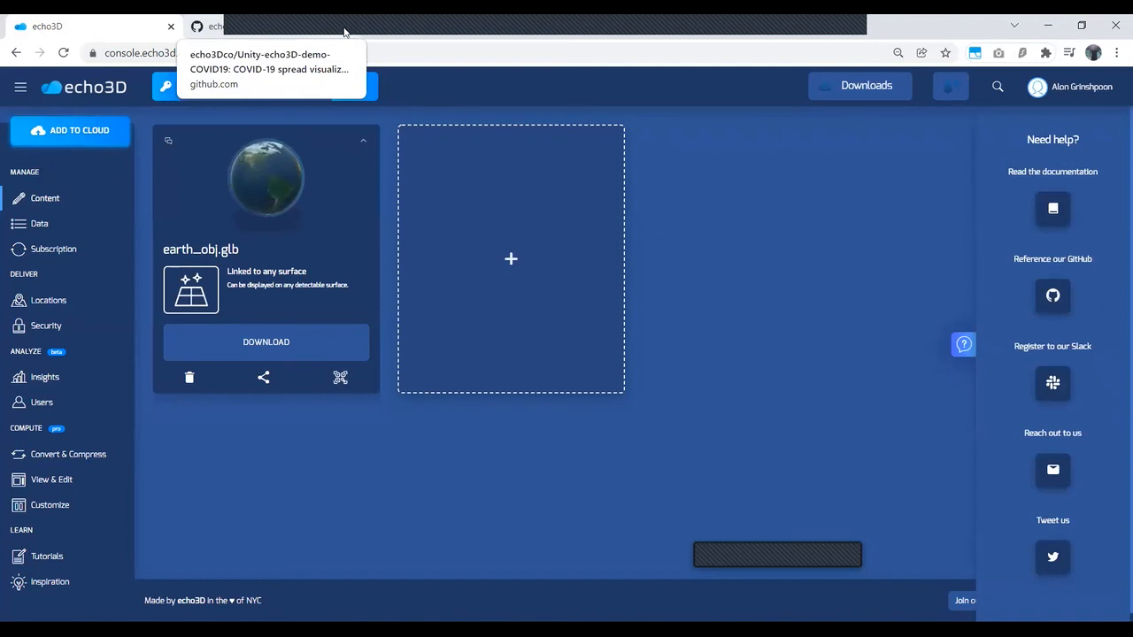
{"action": "left_click", "coordinate": [344, 28]}
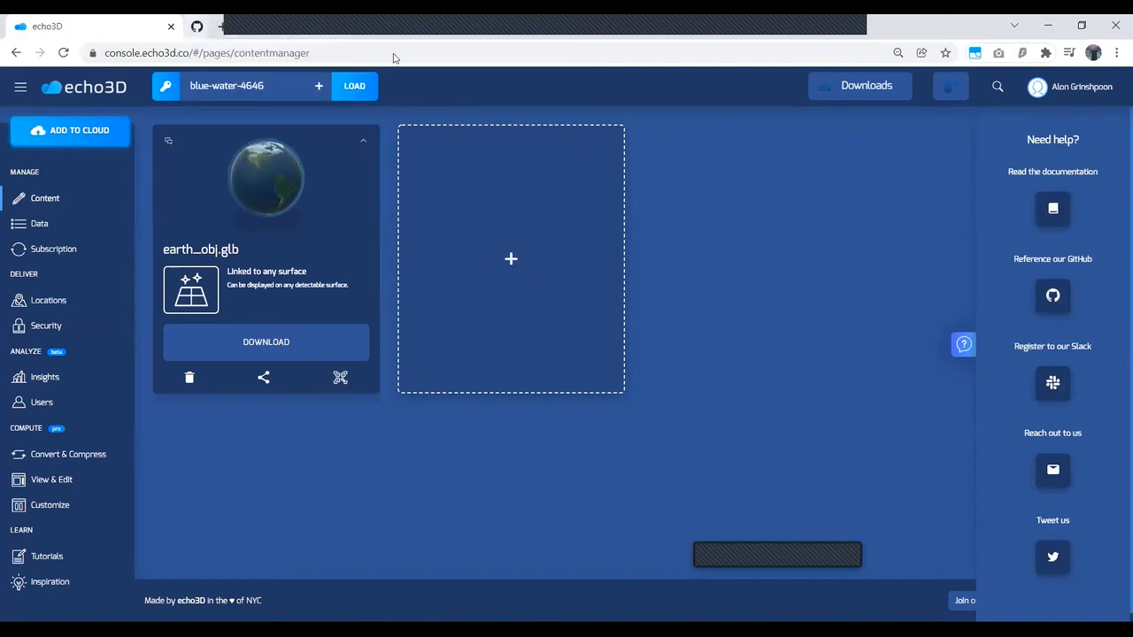
{"action": "left_click", "coordinate": [958, 346]}
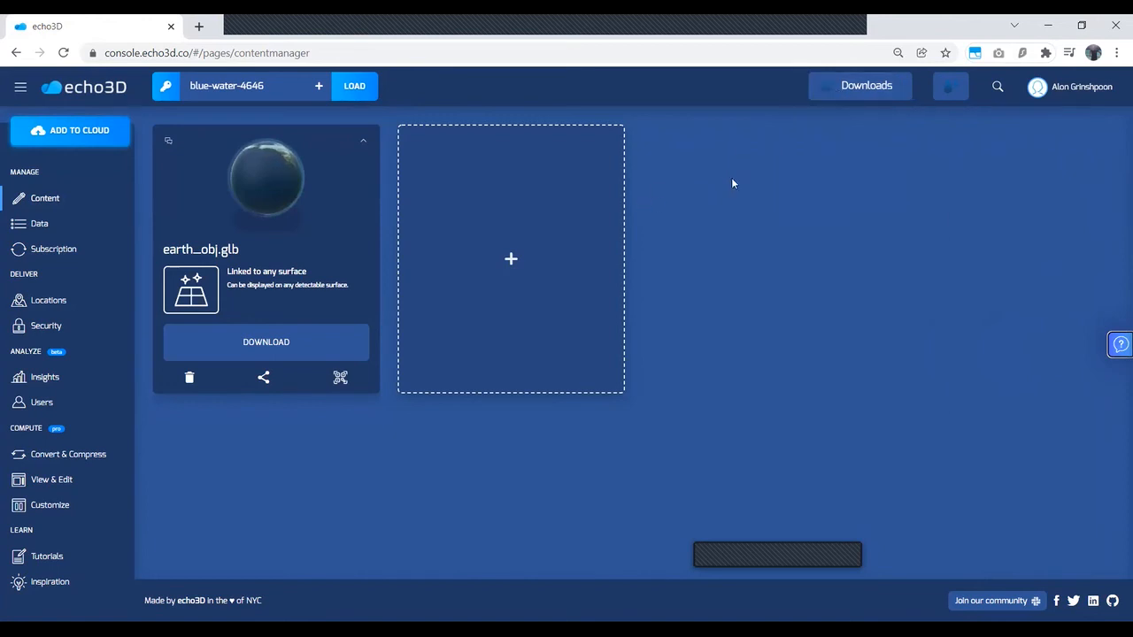
{"action": "mouse_move", "coordinate": [869, 96]}
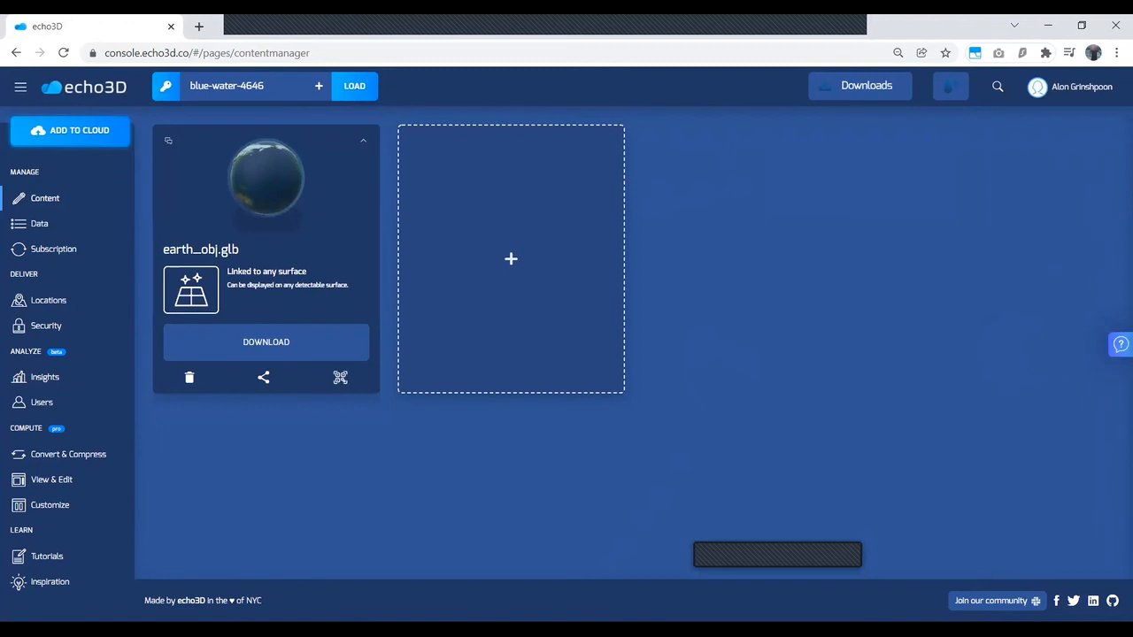
{"action": "key", "text": "alt+Tab"}
{"action": "left_click", "coordinate": [1046, 26]}
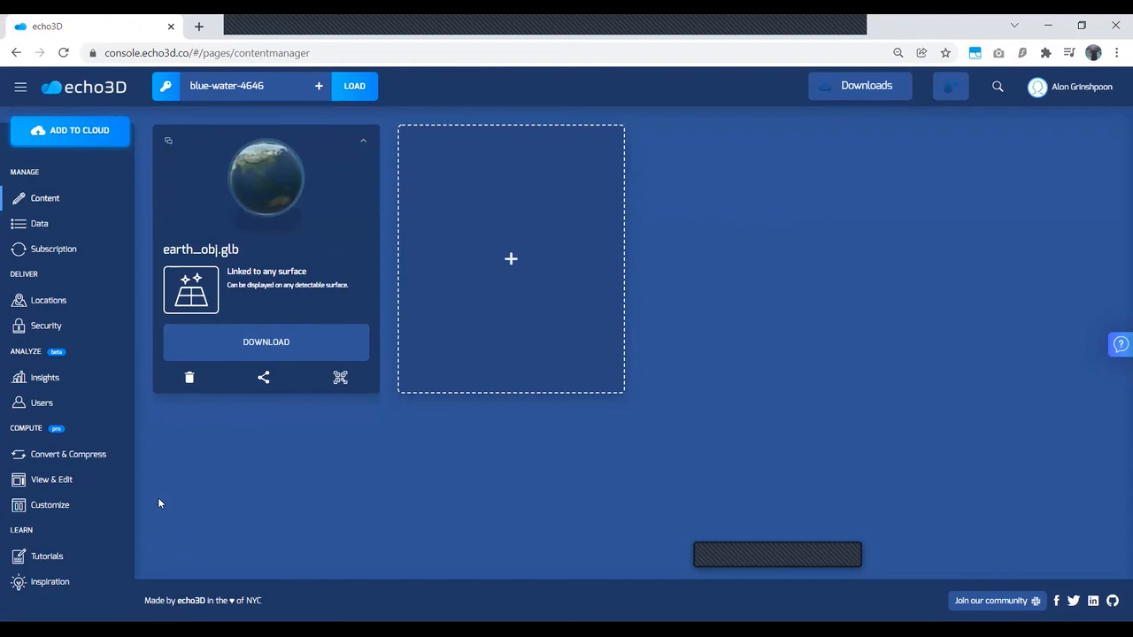
Step: Show the console's help and contact options briefly and hide them again
{"action": "left_click", "coordinate": [1114, 349]}
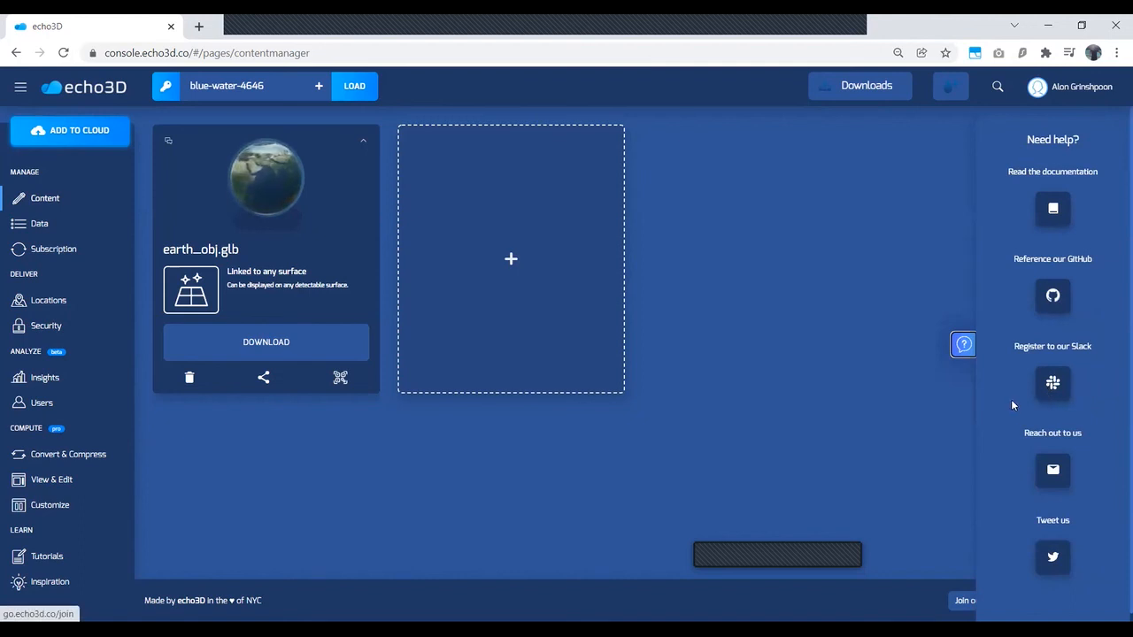
{"action": "left_click", "coordinate": [963, 351]}
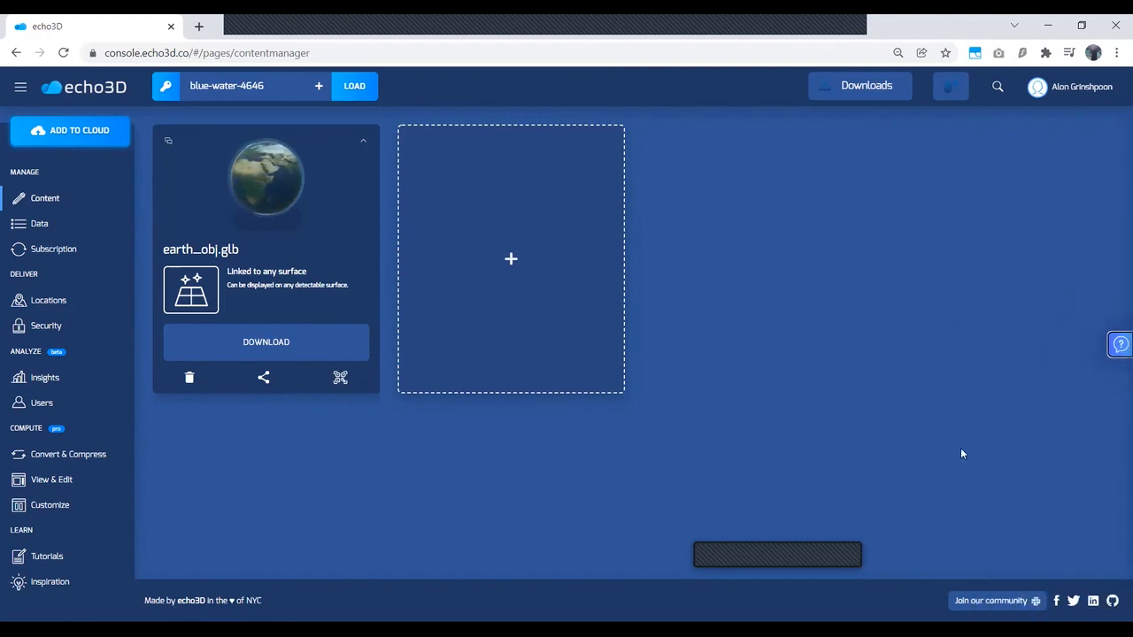